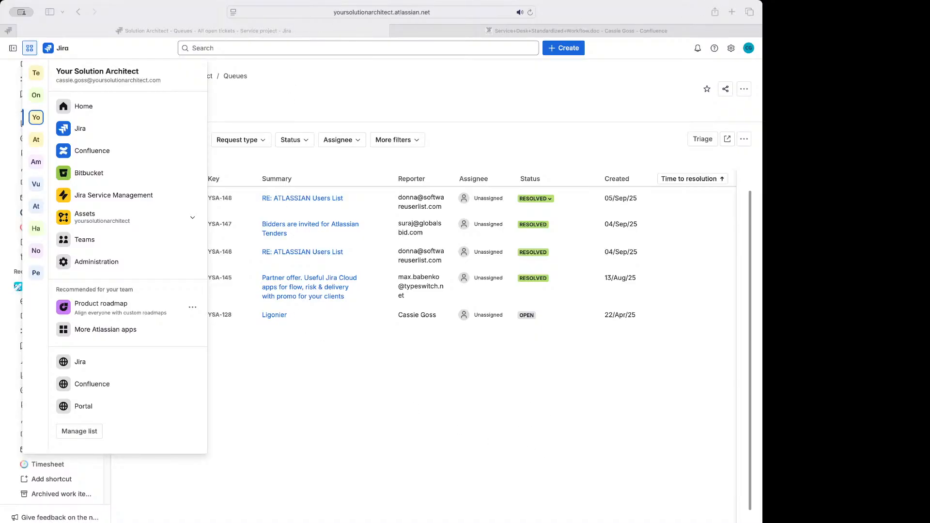
Bring the browser to the front and resize its window to nearly full screen width
click(761, 6)
drag(762, 4, 929, 3)
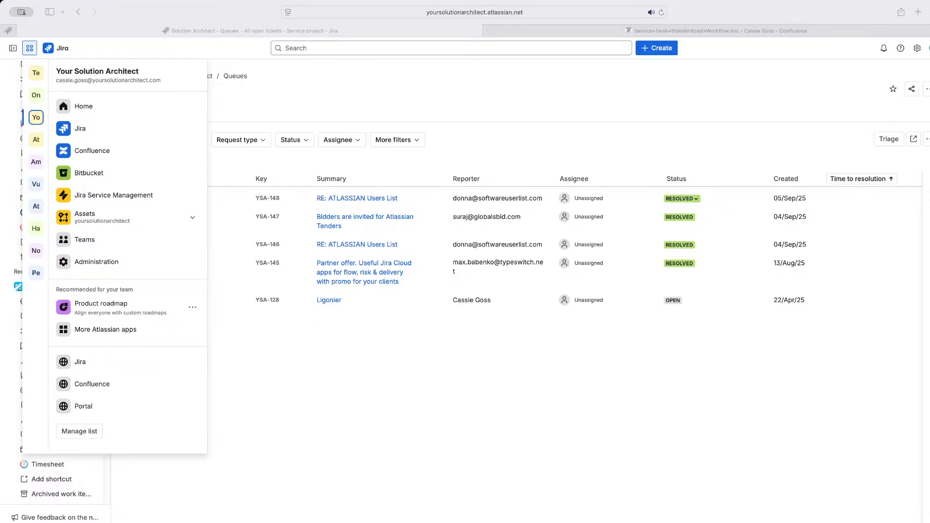
drag(929, 262, 909, 261)
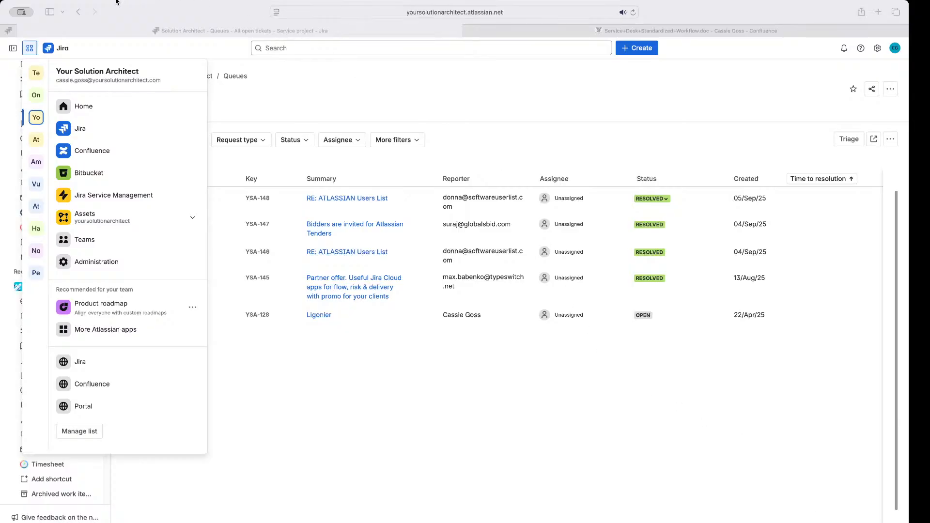
click(48, 20)
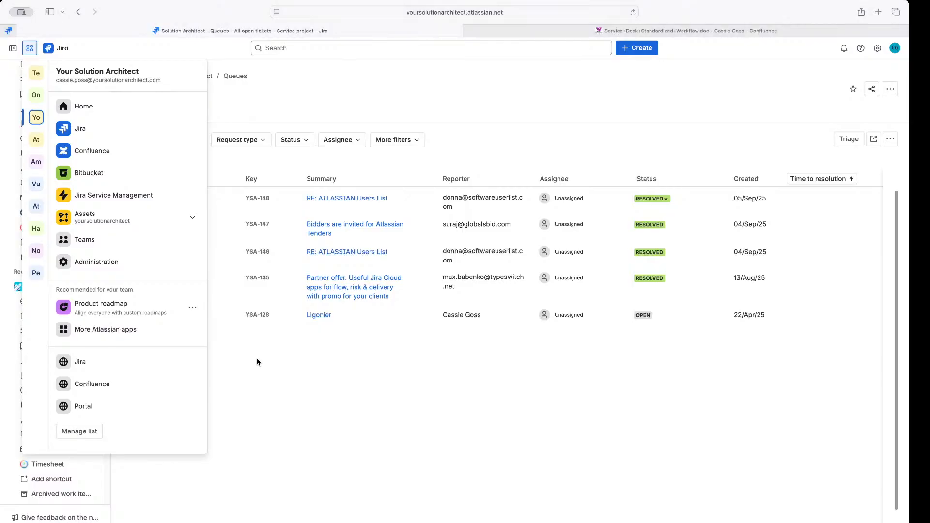
Close the app switcher and open the IT Service Desk project settings at its Summary page
click(257, 360)
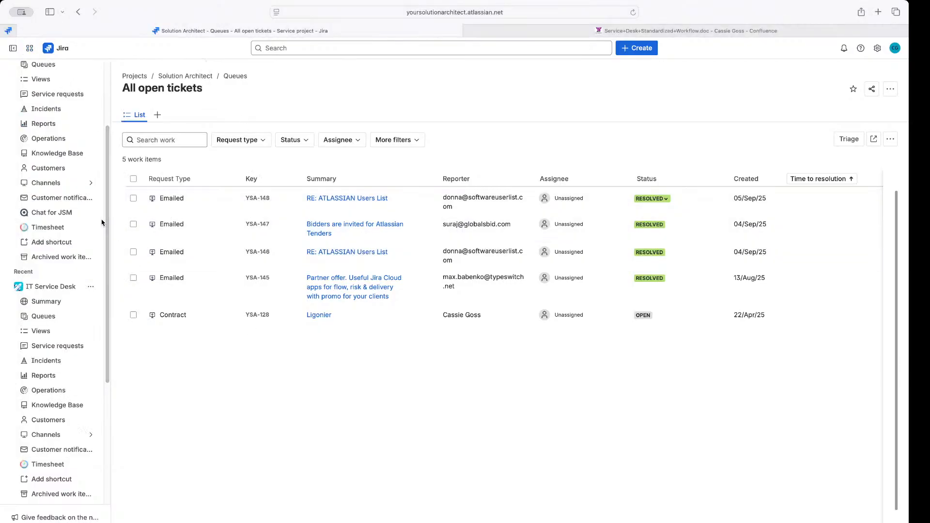
click(90, 287)
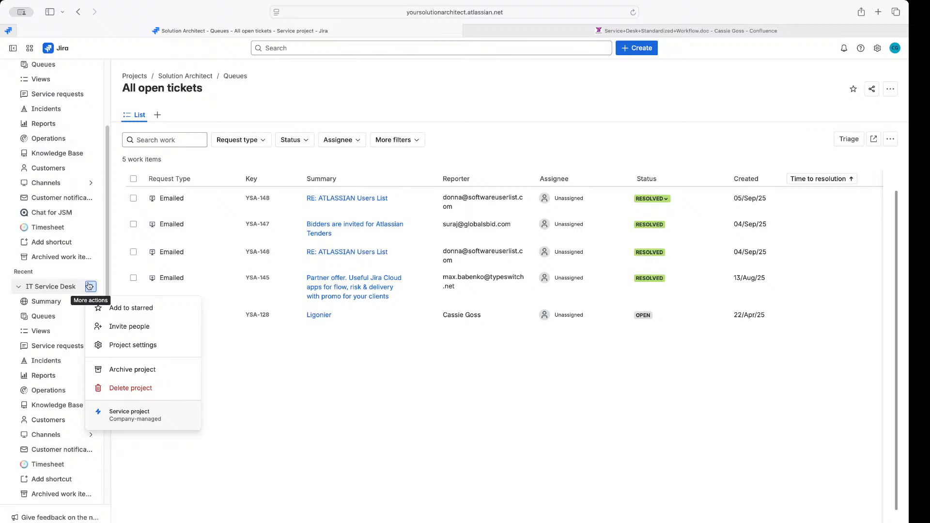
click(108, 346)
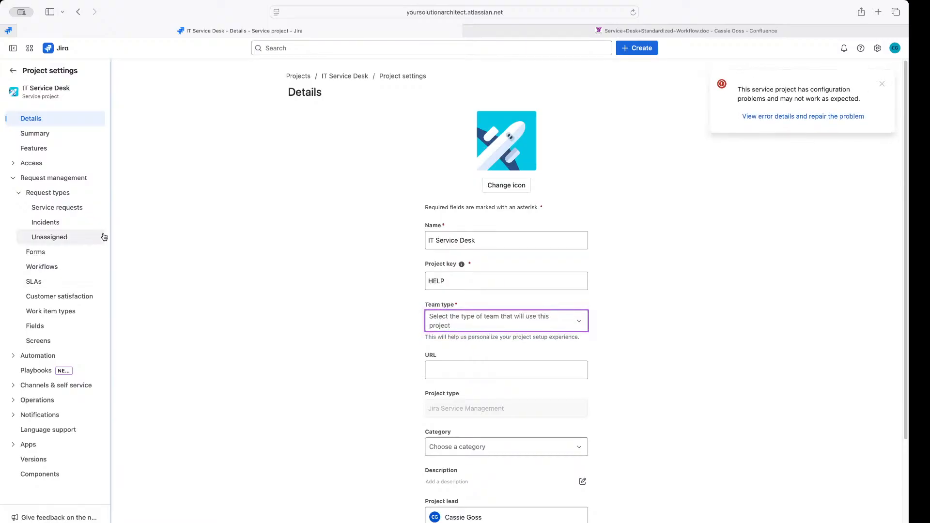
click(19, 194)
click(18, 195)
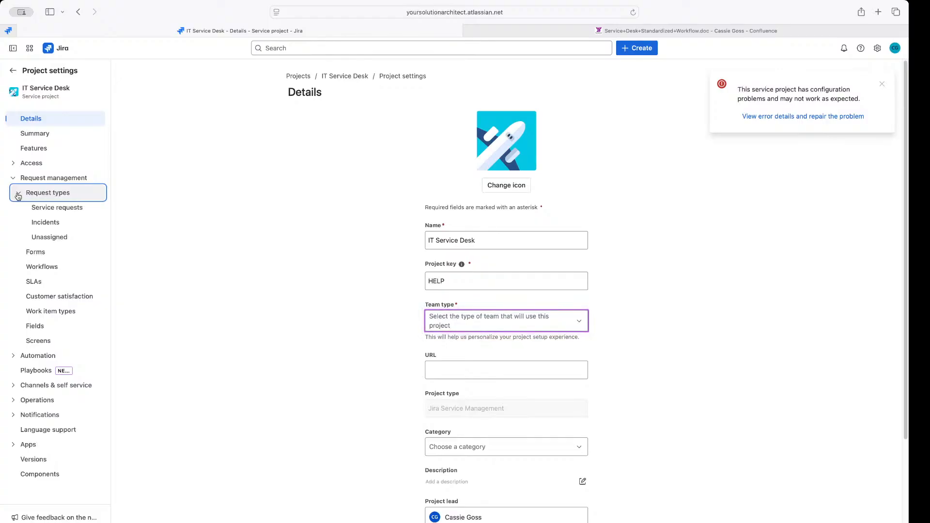
click(51, 138)
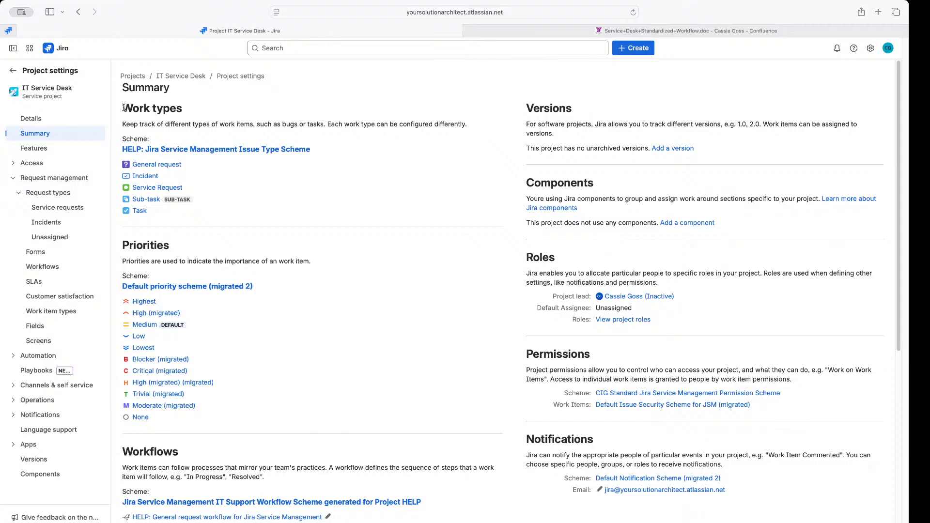
Open Service requests from the project settings sidebar in a new browser tab and view it
drag(124, 107, 183, 109)
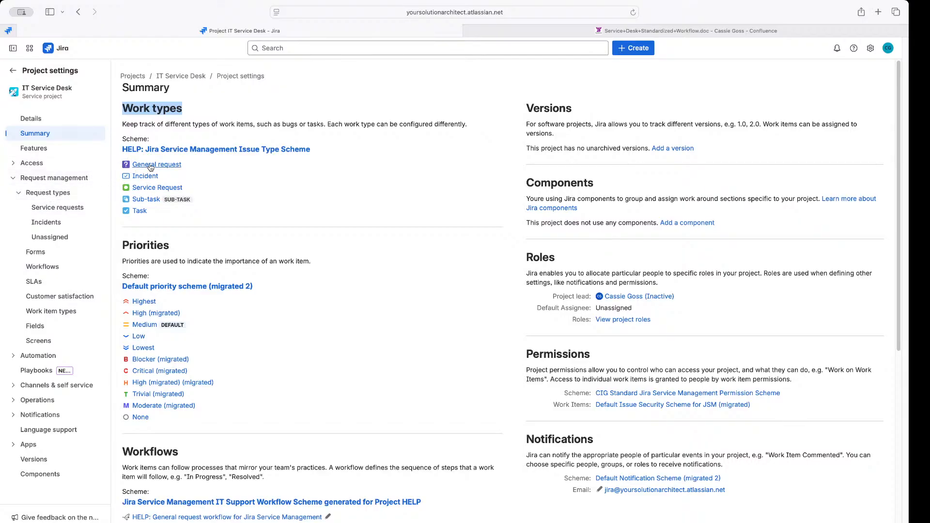
right_click(43, 209)
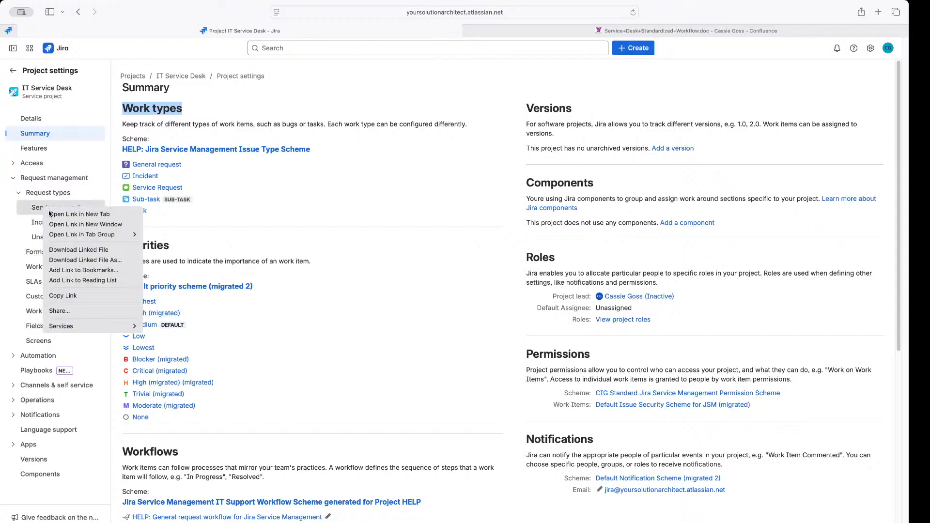
click(63, 214)
click(670, 33)
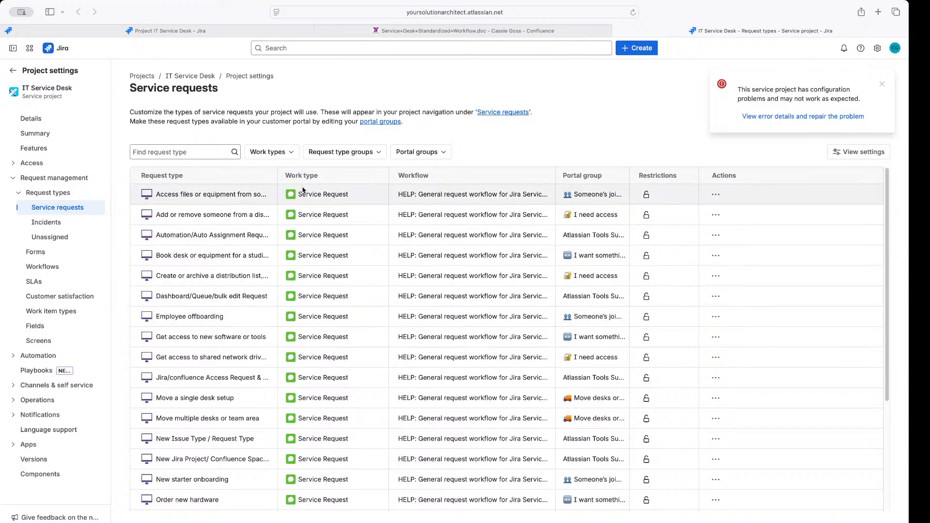
Scroll through the Service requests request types, then go back to the Summary tab
scroll(310, 213, down, 3)
scroll(312, 223, down, 2)
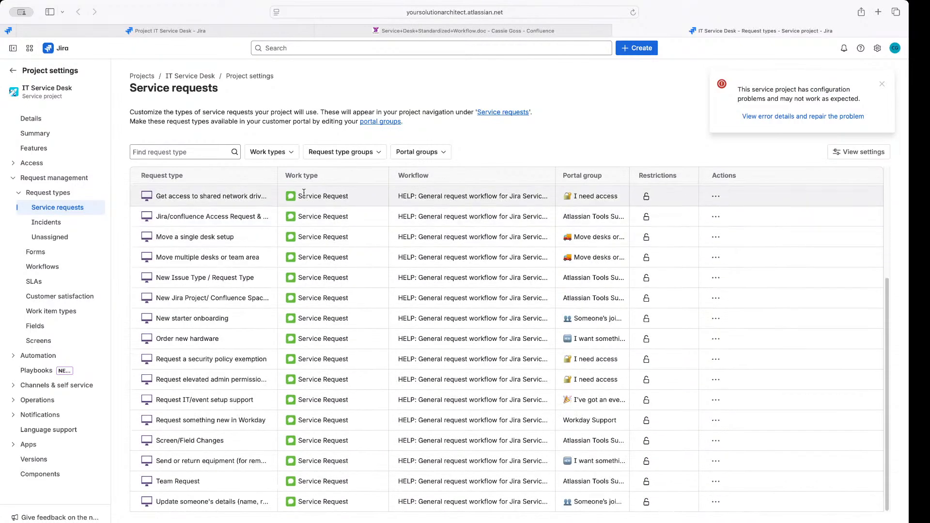
drag(298, 196, 349, 206)
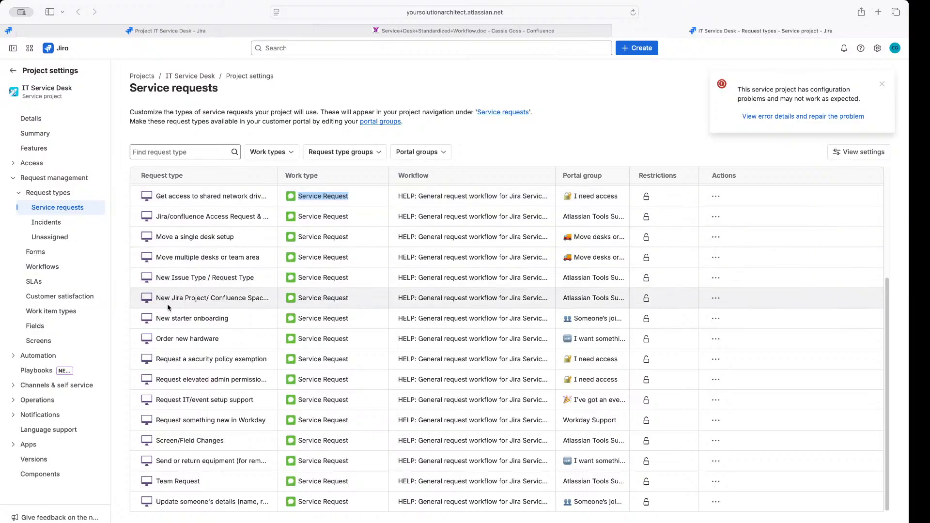
click(373, 198)
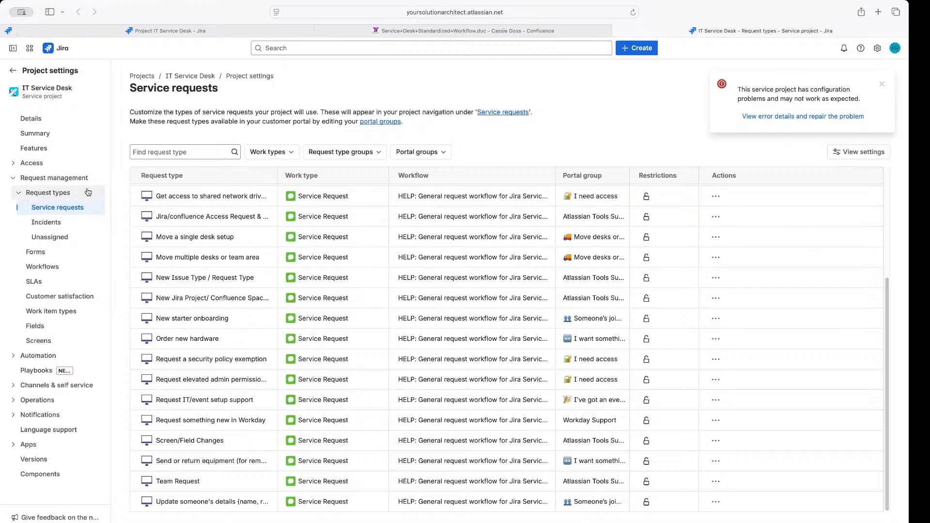
click(209, 33)
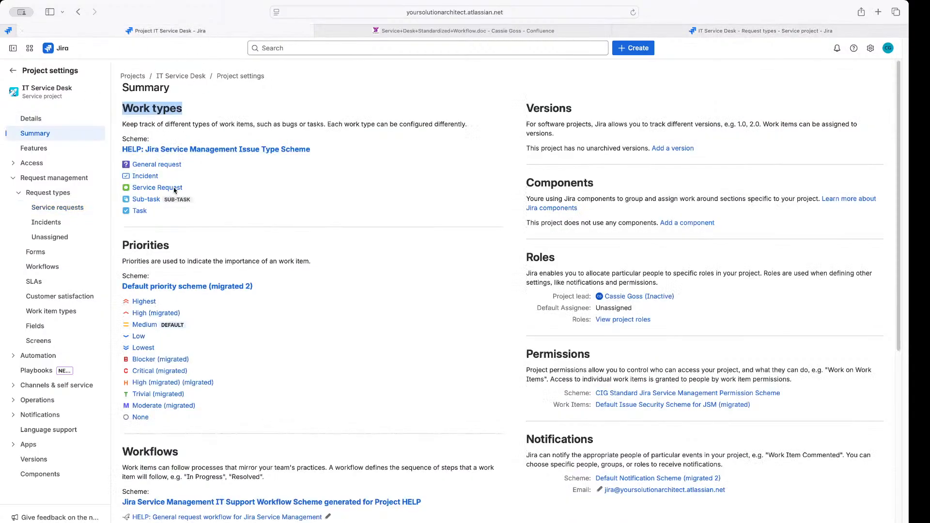
Scroll Summary down to Workflows and open the Jira Service Management IT Support Workflow Scheme
scroll(164, 204, down, 2)
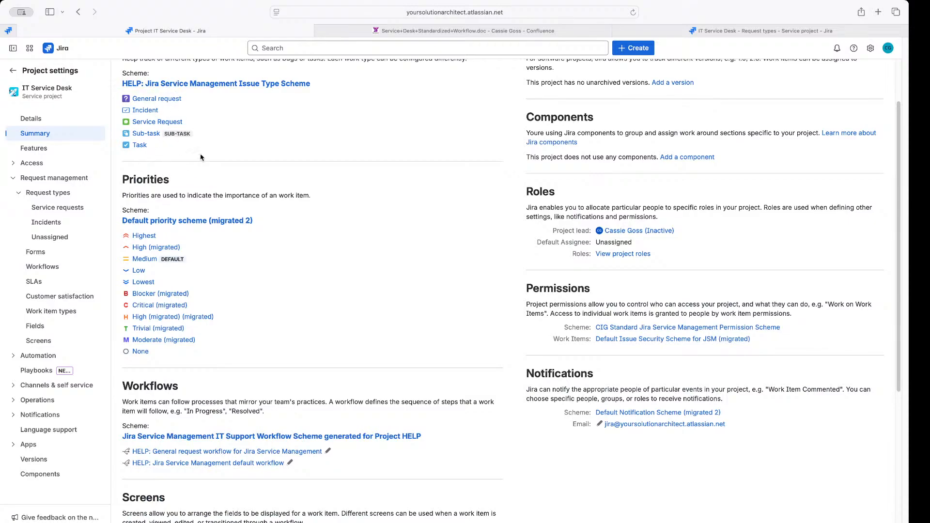
scroll(201, 157, up, 3)
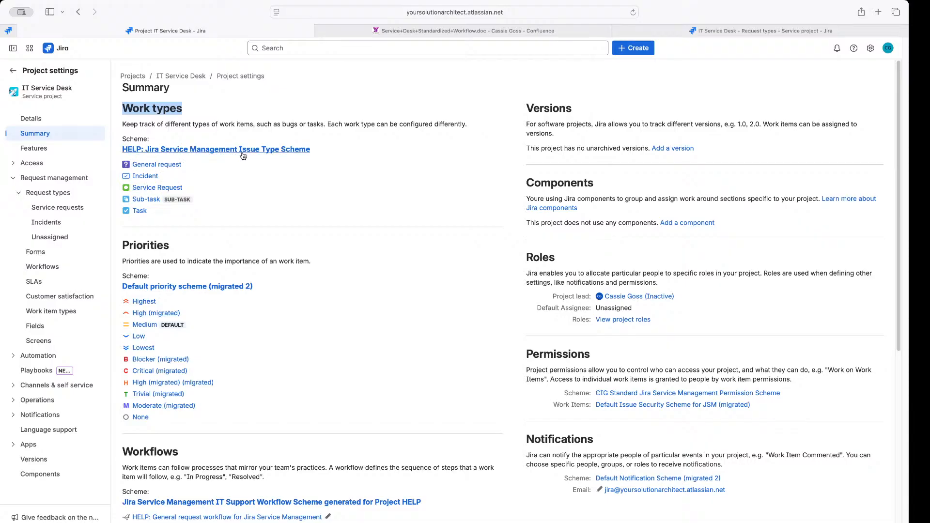
scroll(223, 204, down, 4)
scroll(221, 194, down, 3)
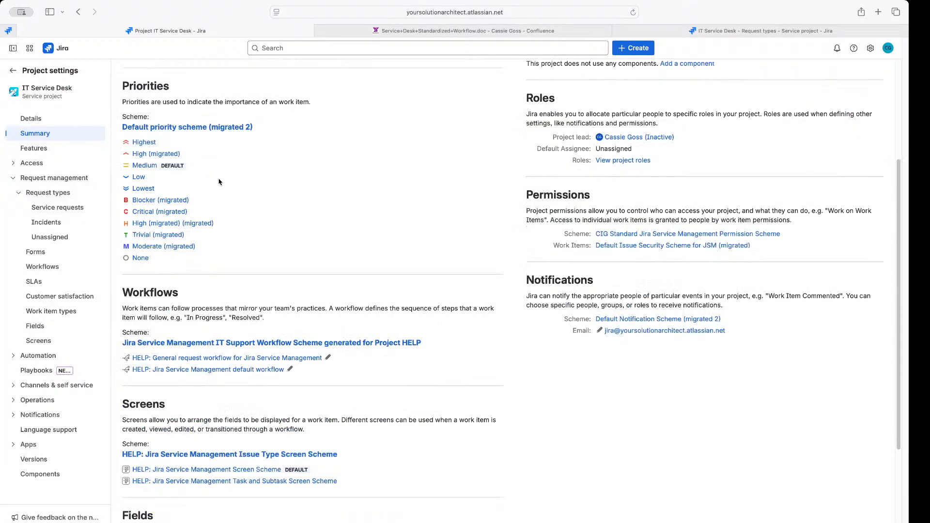
drag(123, 291, 176, 292)
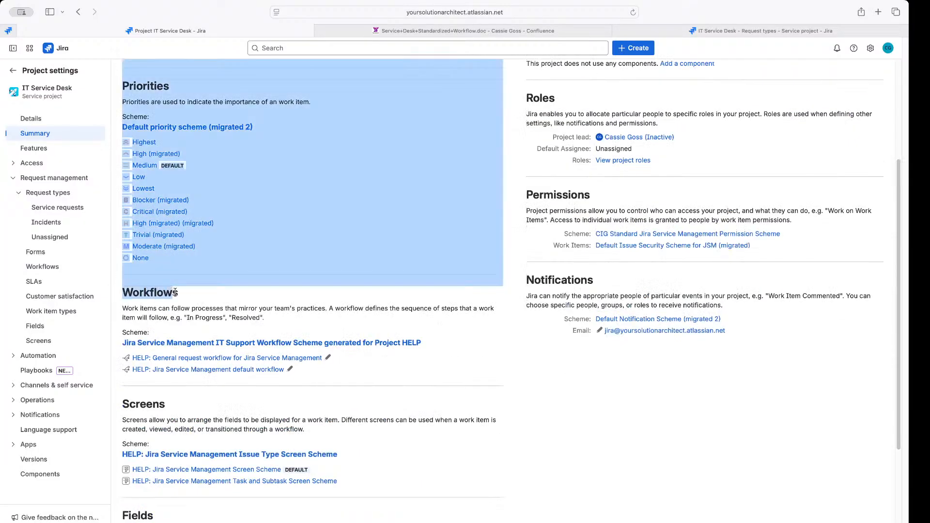
click(198, 299)
click(170, 345)
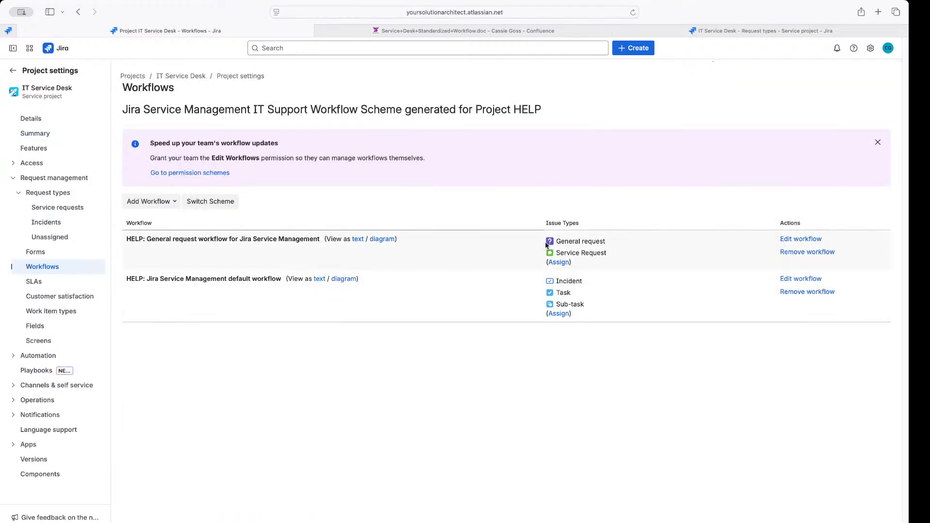
drag(618, 242, 618, 266)
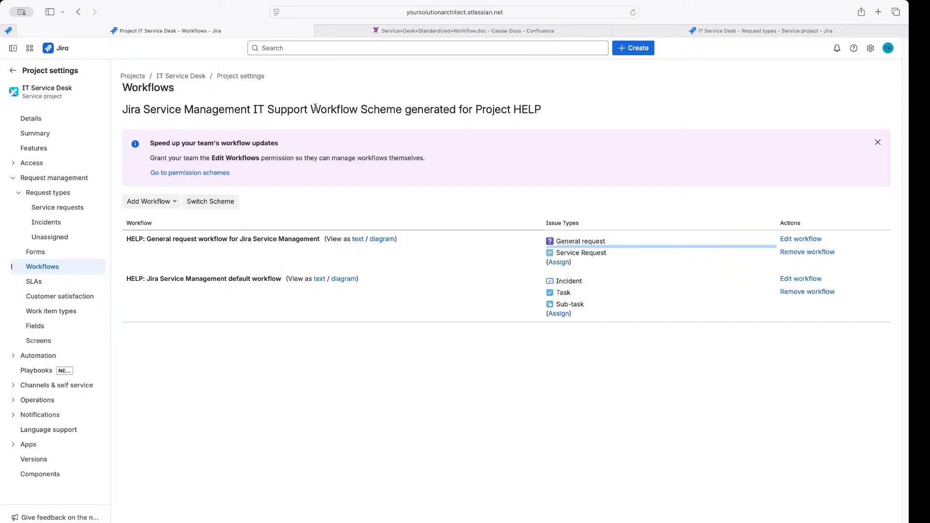
drag(314, 107, 401, 106)
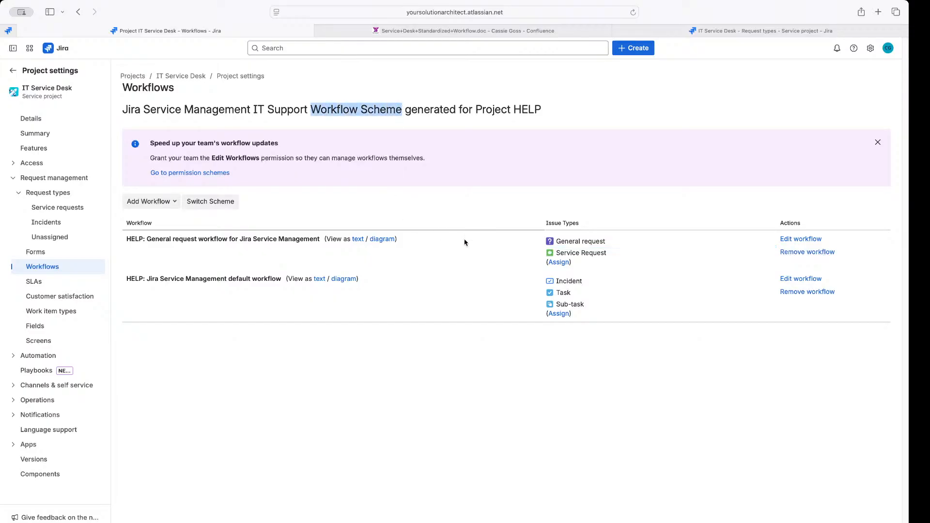
drag(546, 223, 599, 262)
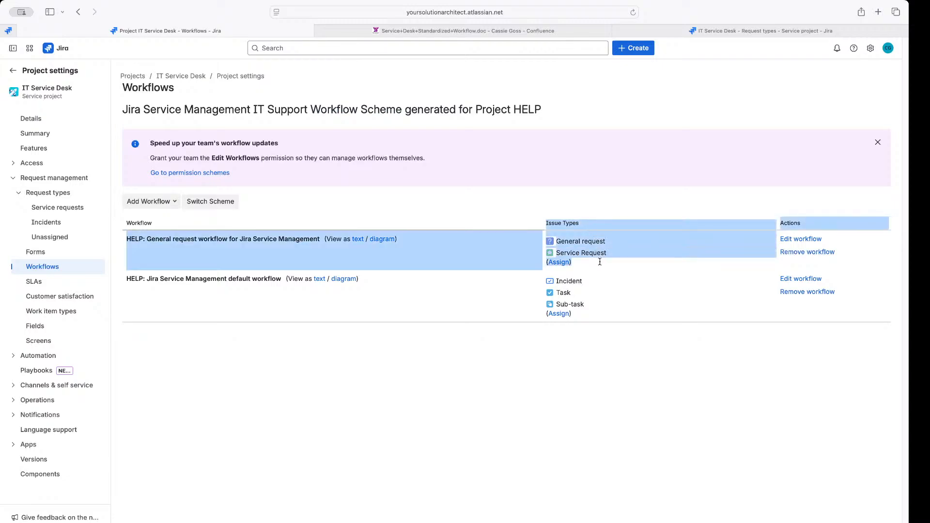
click(359, 214)
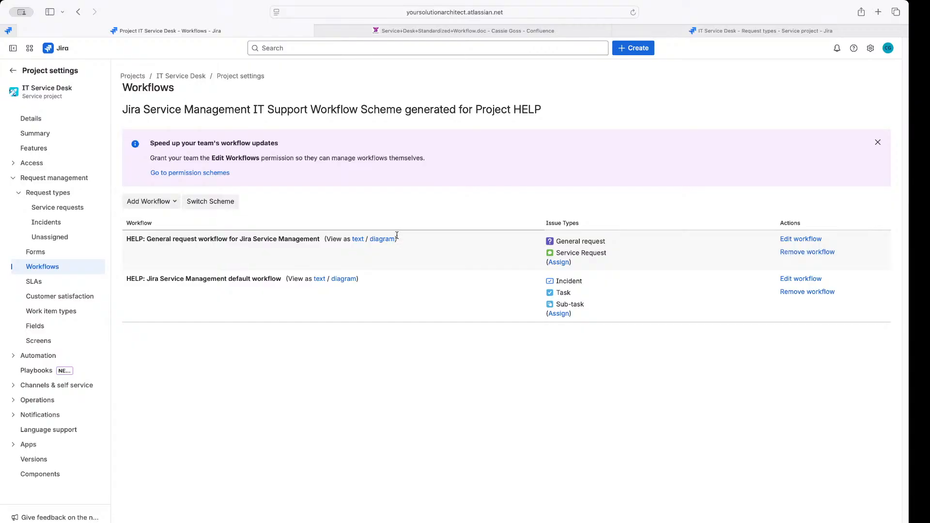
click(382, 241)
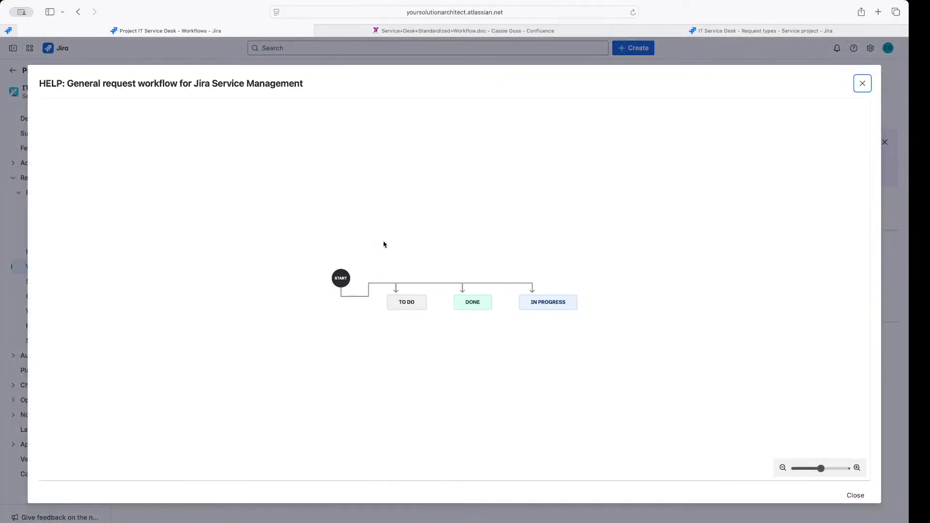
click(868, 503)
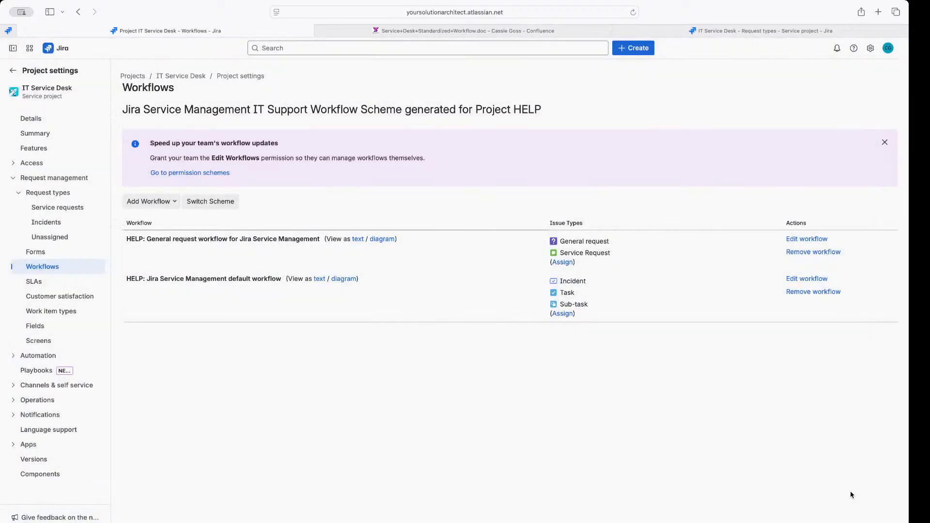
click(344, 278)
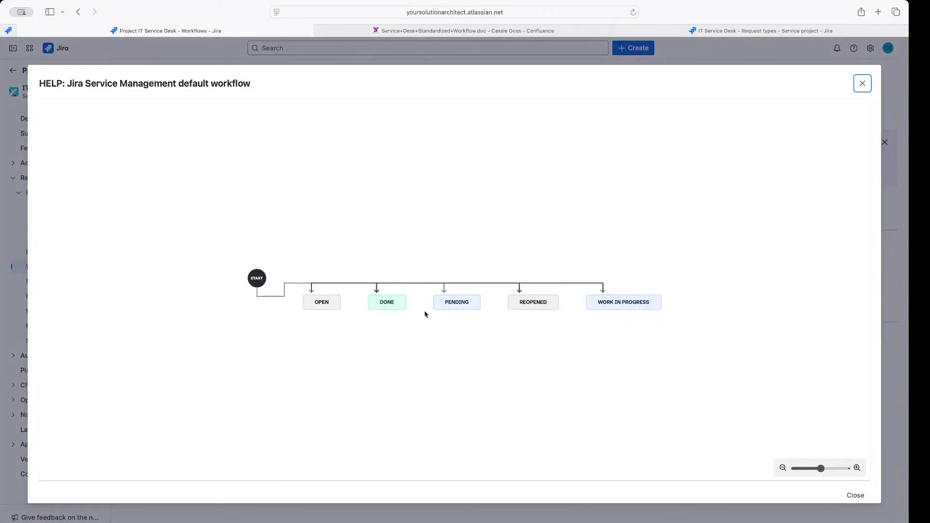
click(854, 496)
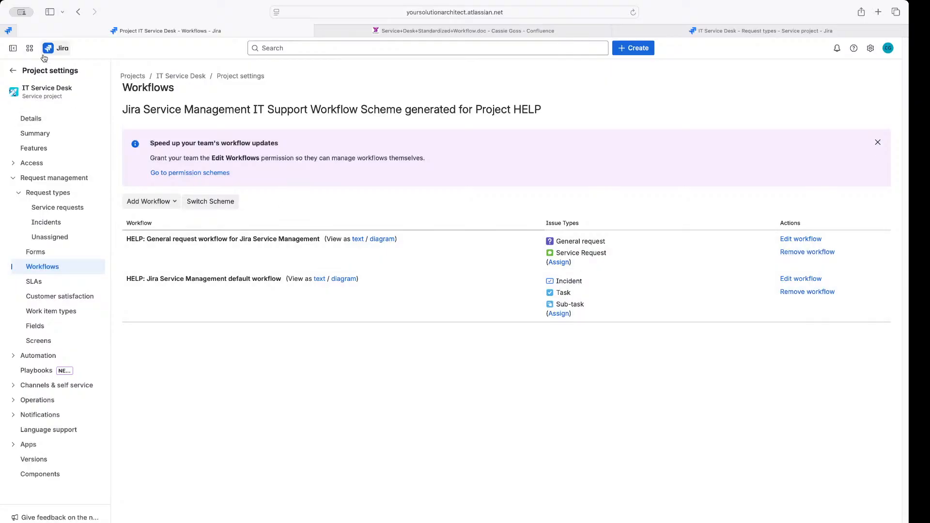
click(13, 71)
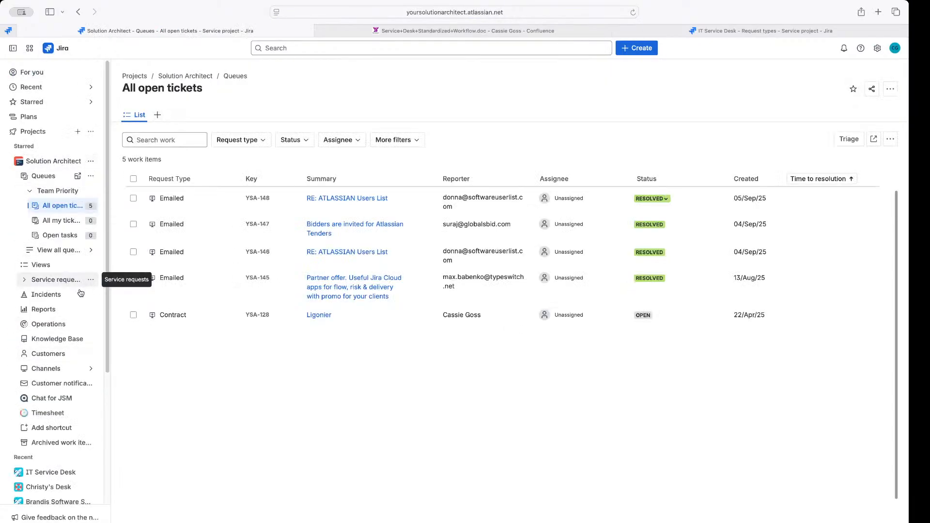
Expand IT Service Desk under sidebar Projects and choose Project settings from its '...' menu
scroll(48, 295, down, 4)
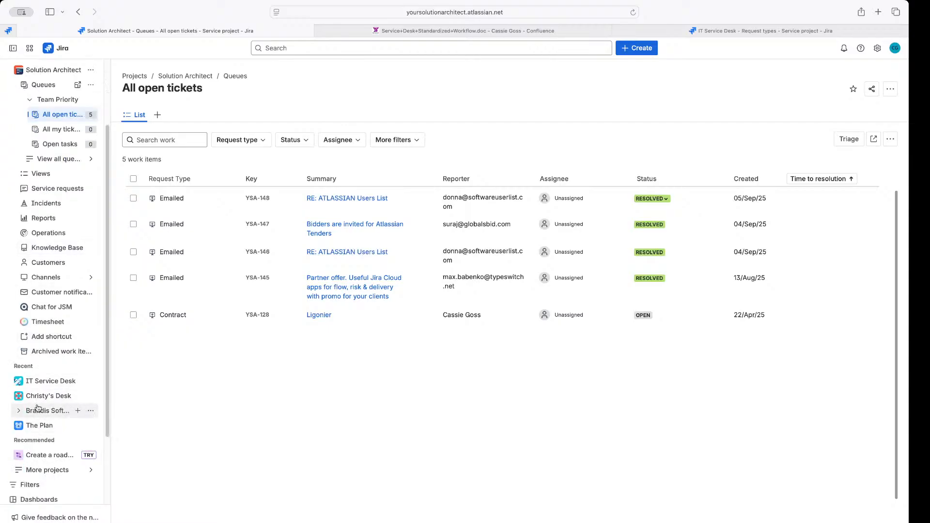
scroll(92, 116, up, 1)
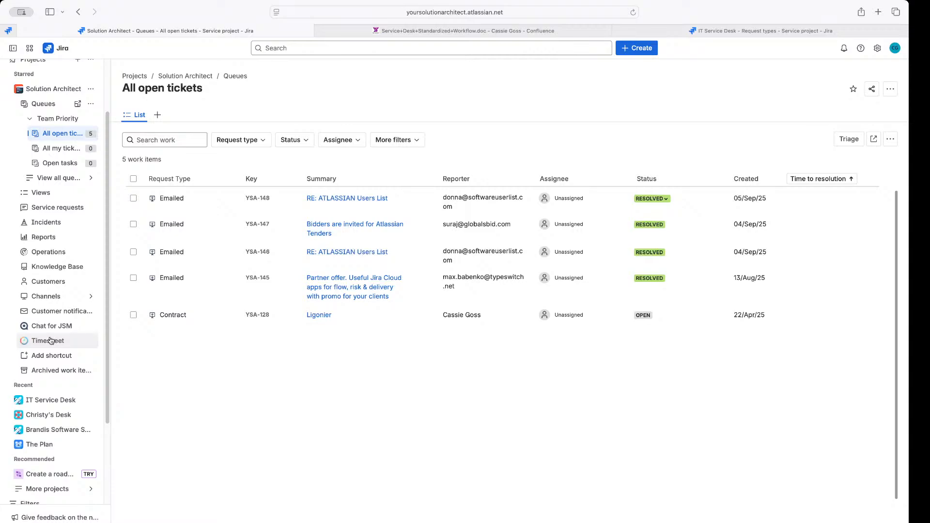
scroll(39, 402, up, 2)
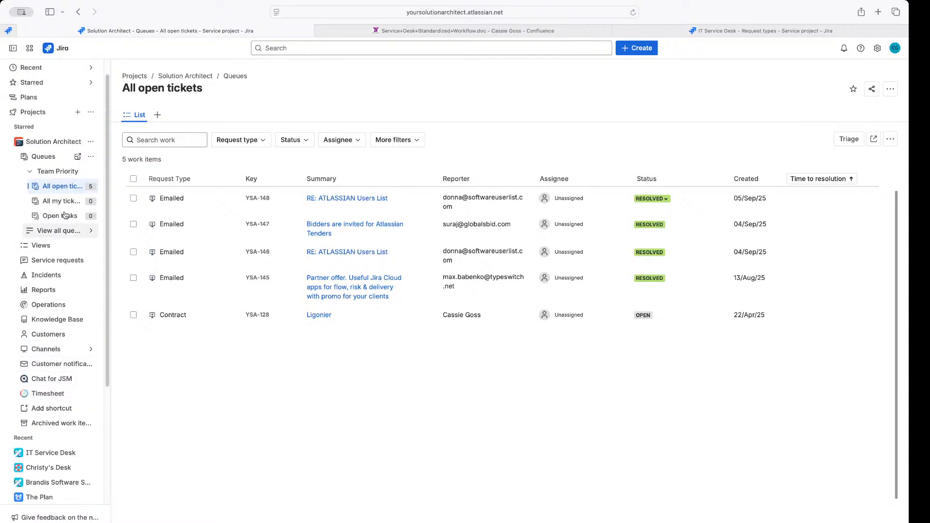
click(13, 114)
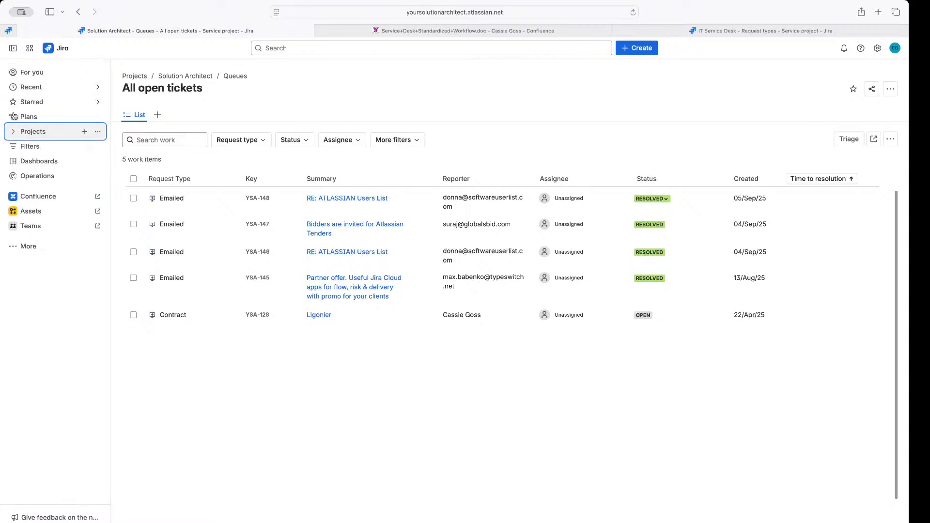
click(13, 131)
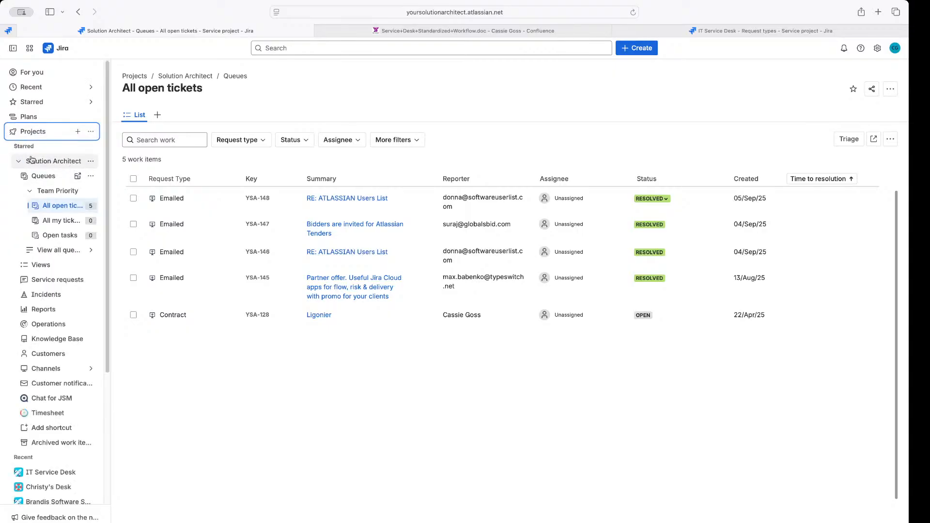
click(18, 160)
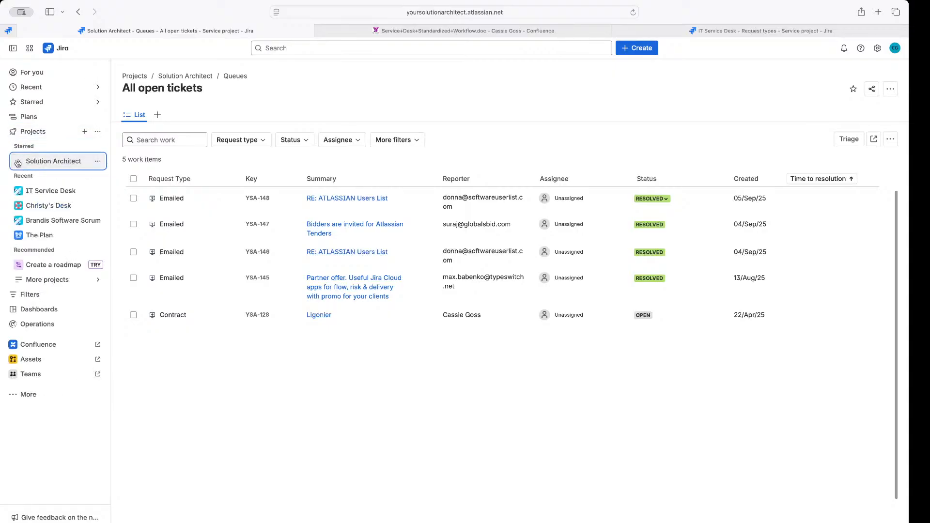
click(34, 194)
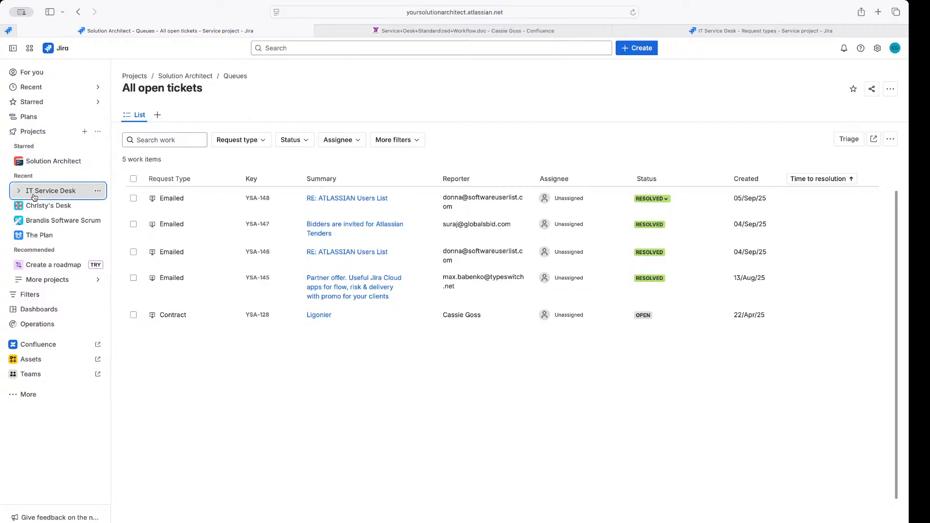
click(92, 192)
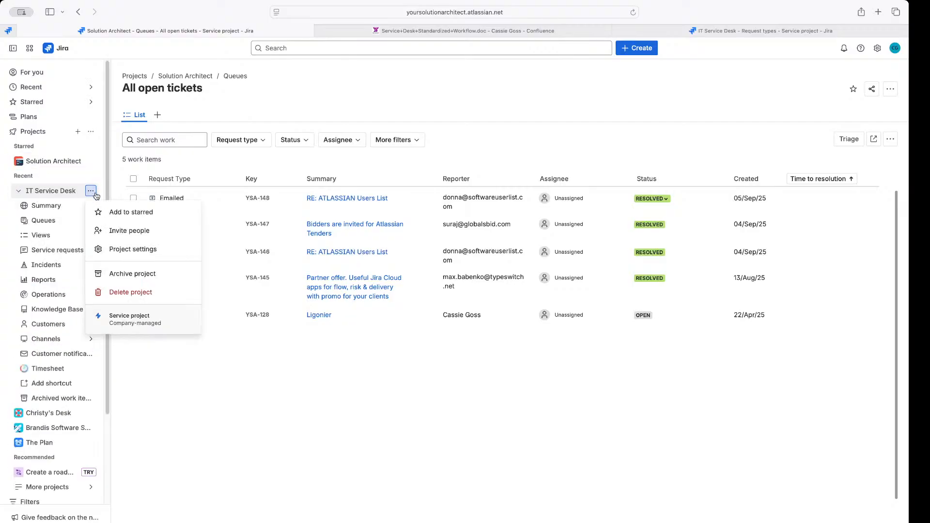
click(126, 252)
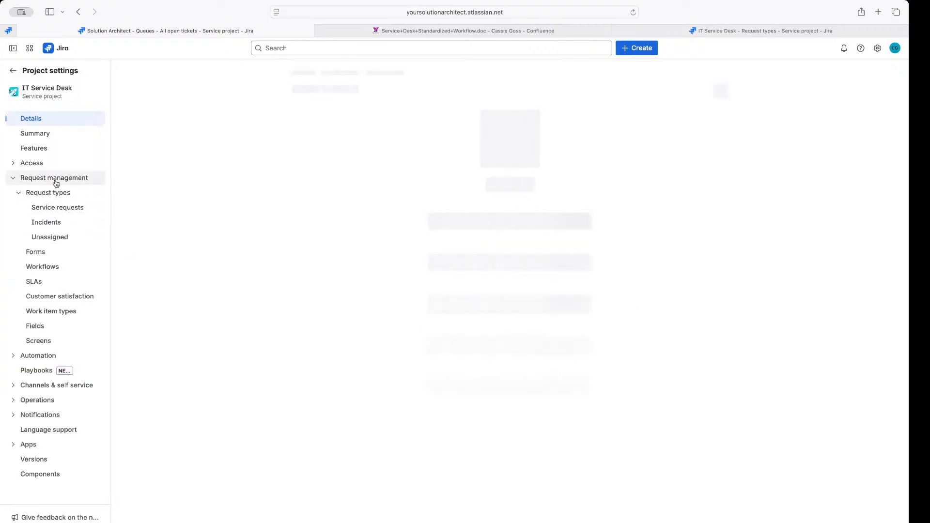
From the settings Summary, open the IT Service Desk workflow scheme under Workflows
click(41, 138)
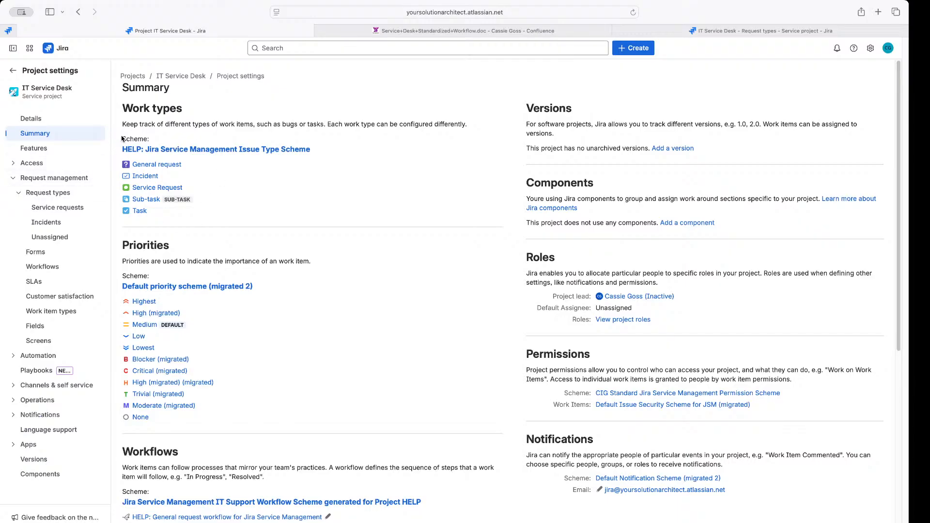
scroll(172, 186, down, 6)
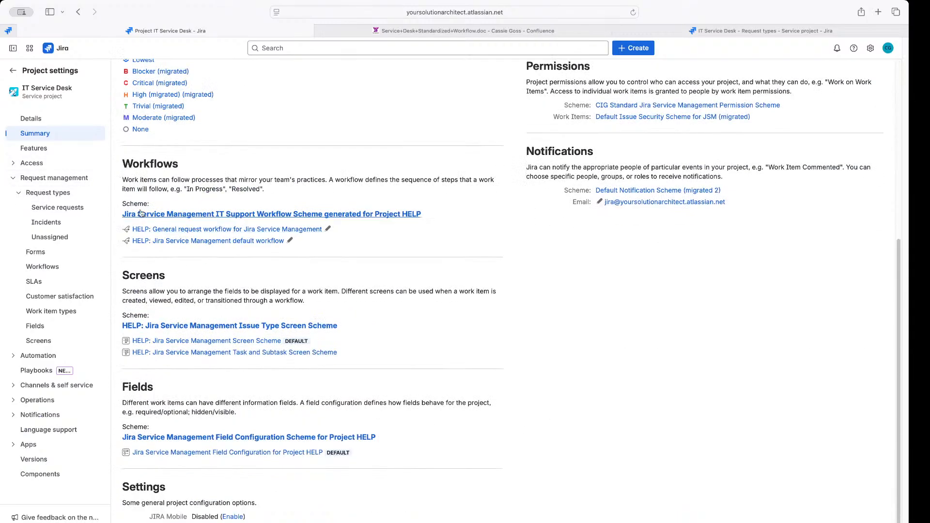
click(145, 214)
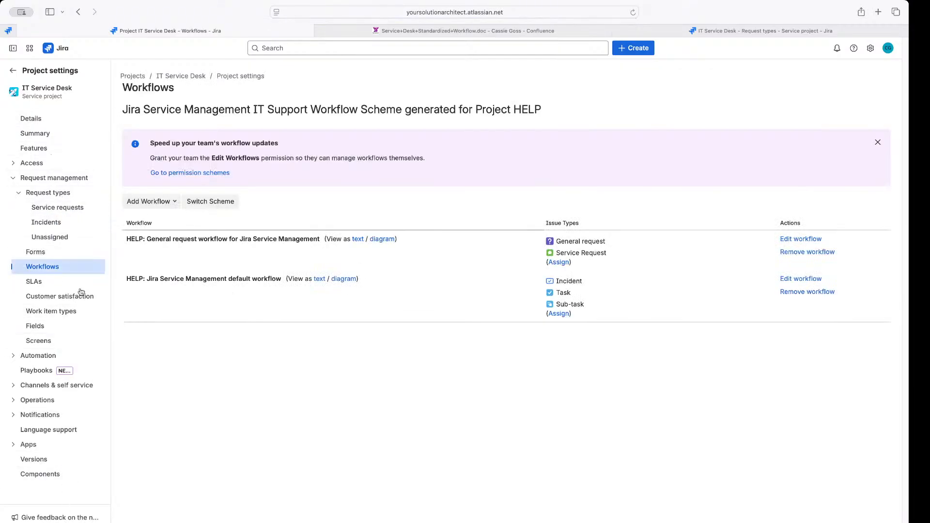
Preview the General request and default workflow diagrams, closing each one afterward
click(383, 239)
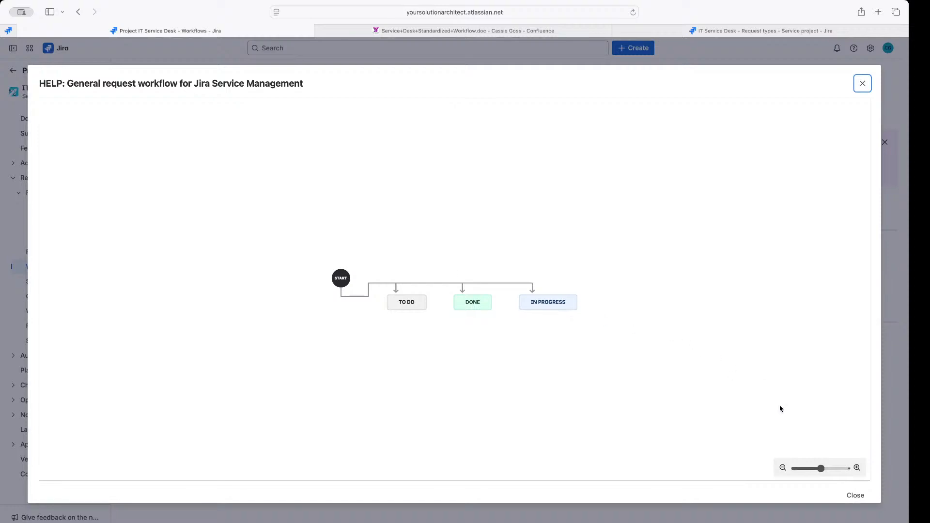
click(853, 498)
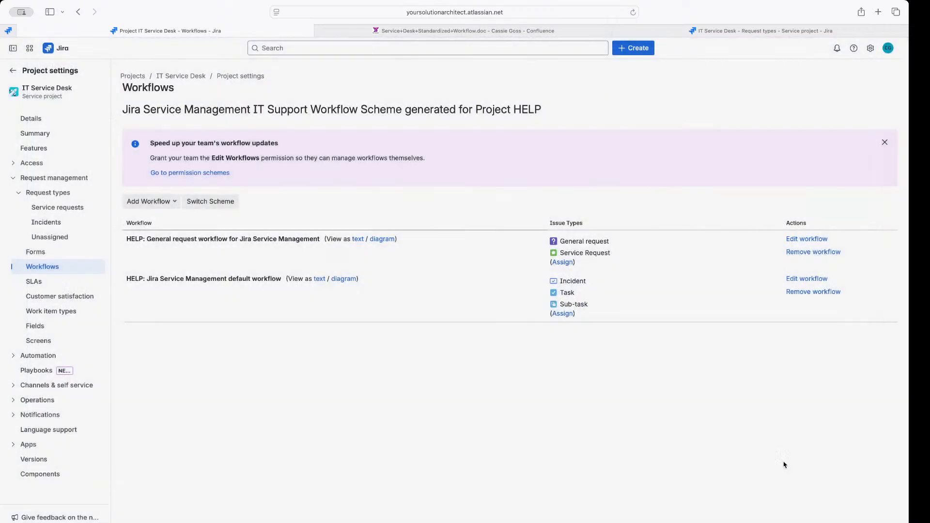
click(354, 281)
click(857, 495)
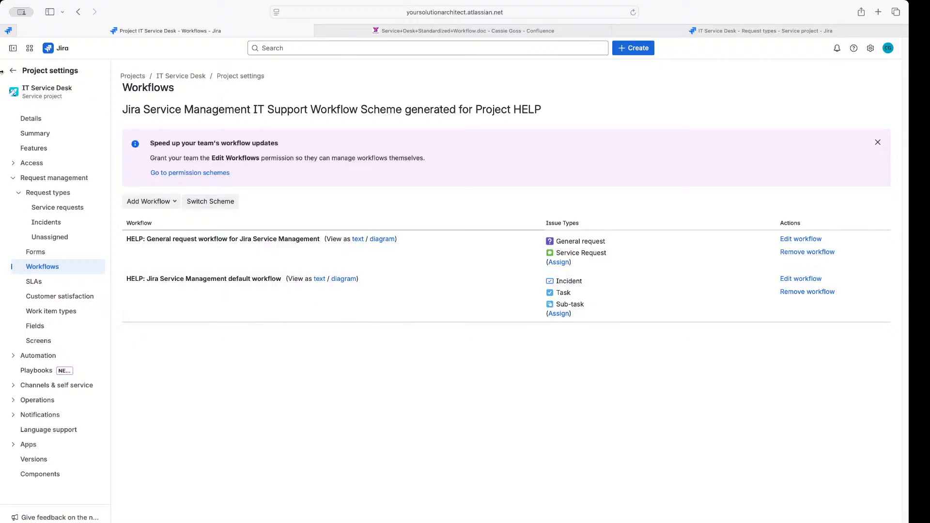
Leave project settings and open the Atlassian Service Desk project via More projects
click(13, 72)
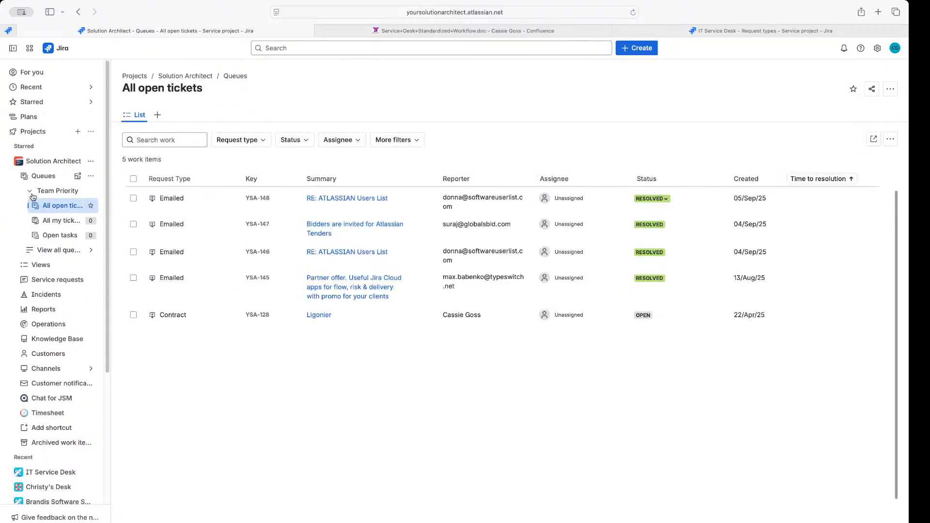
click(18, 163)
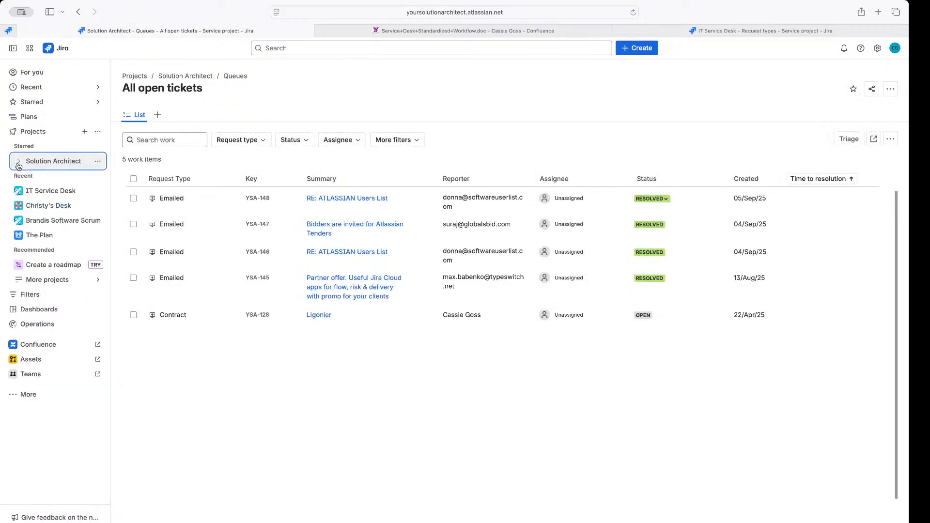
click(20, 135)
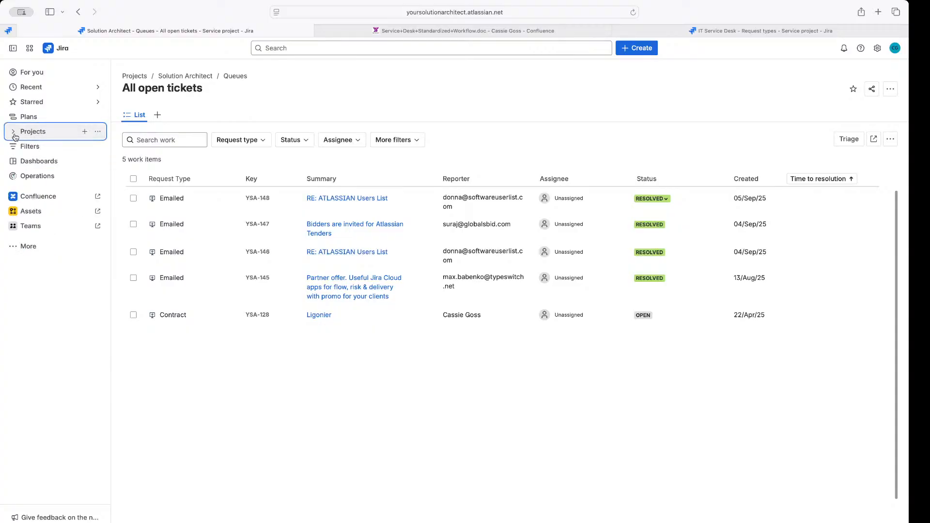
click(33, 136)
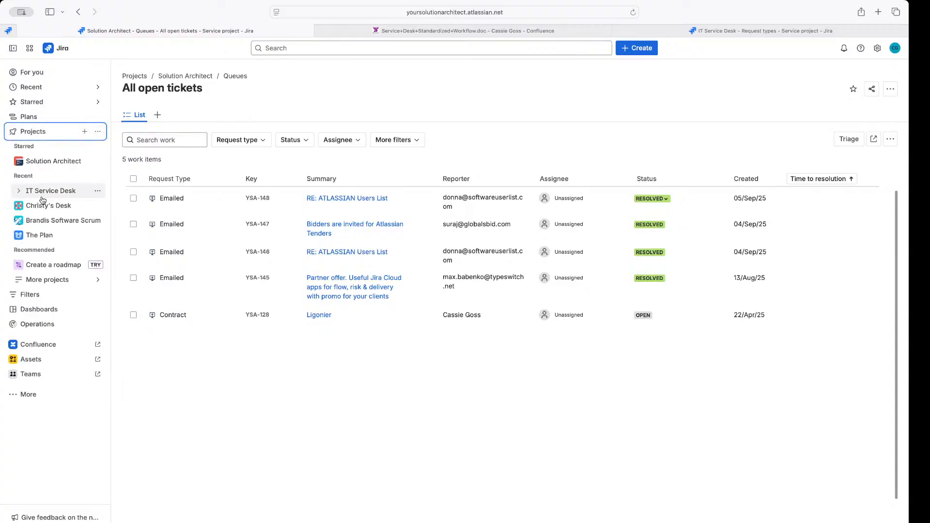
click(43, 285)
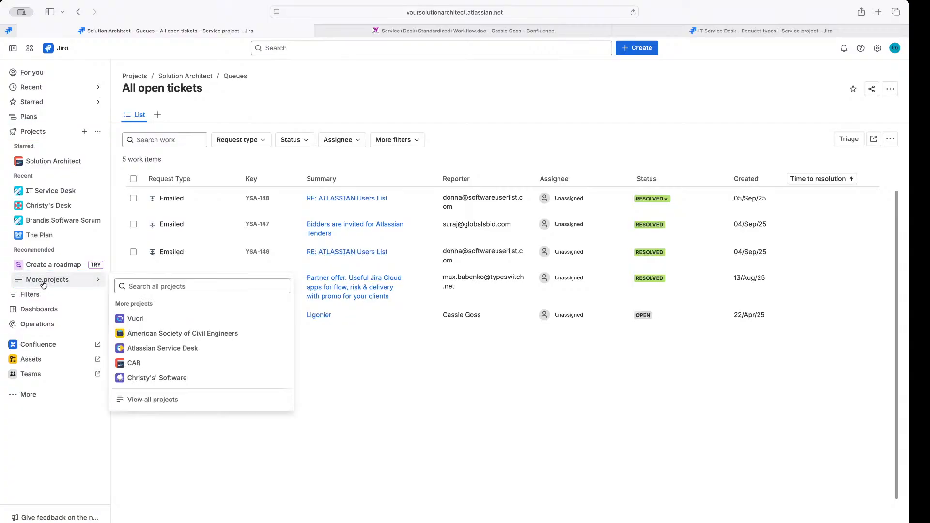
click(144, 349)
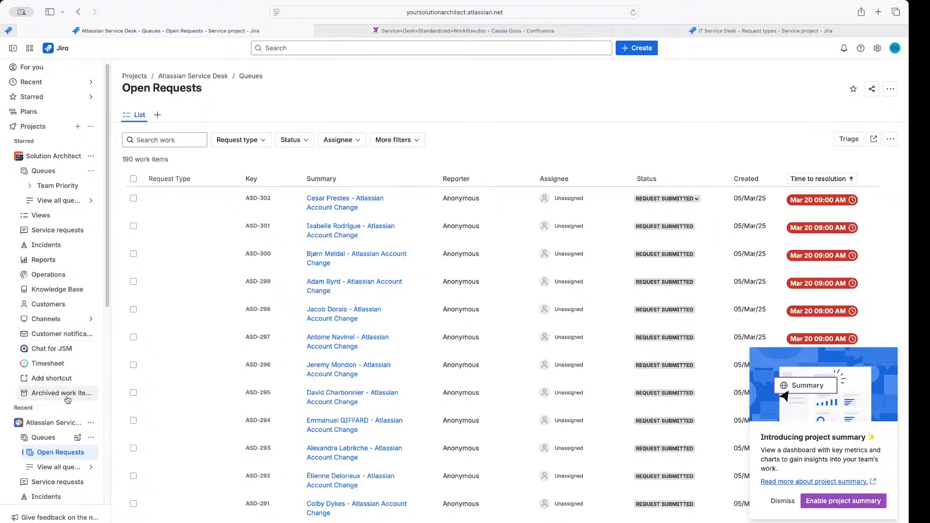
Add Atlassian Service Desk to the starred projects from its '...' actions menu
scroll(90, 317, down, 2)
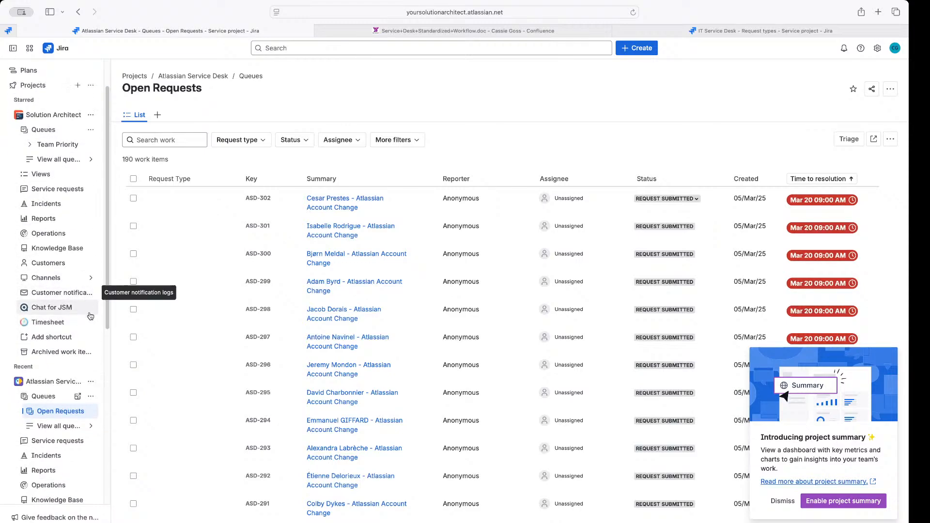
click(90, 381)
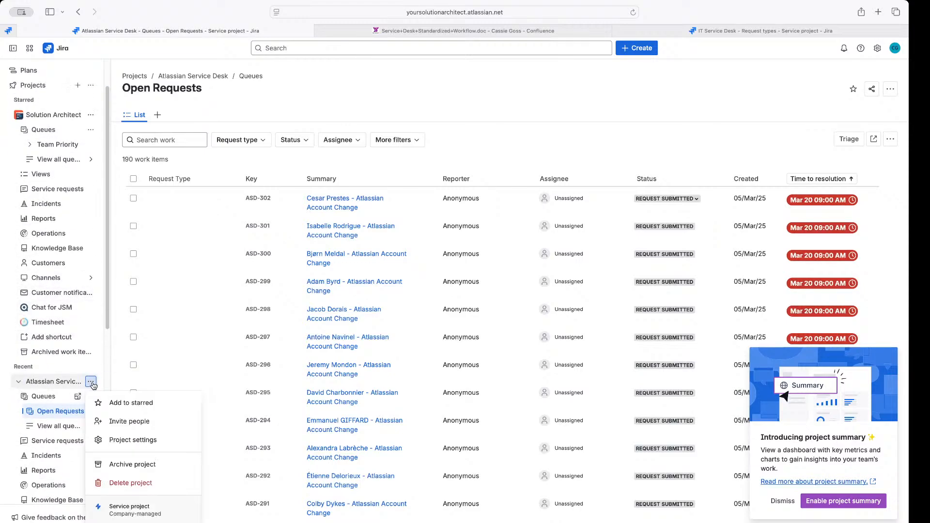
click(104, 405)
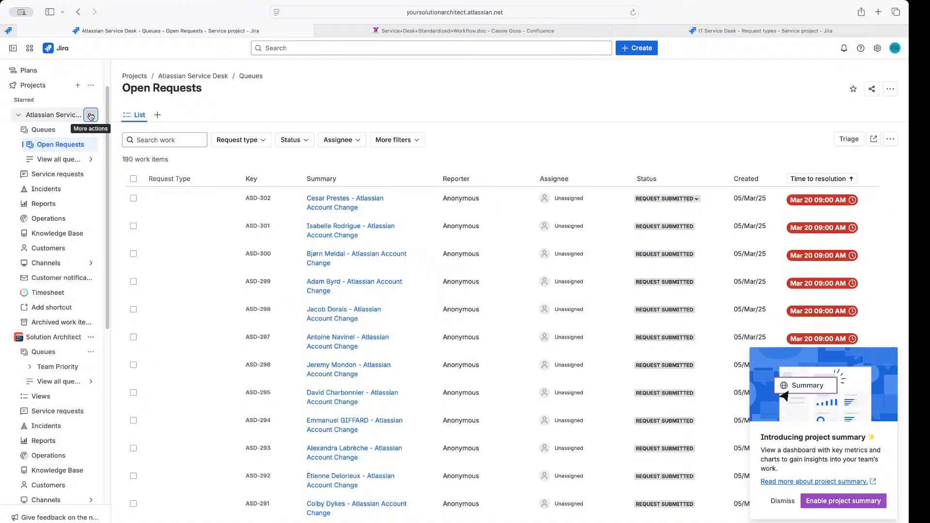
click(91, 117)
Go to Atlassian Service Desk settings Summary and open 'ASD: Standard Workflow w/ Approvals' under Workflows
click(131, 178)
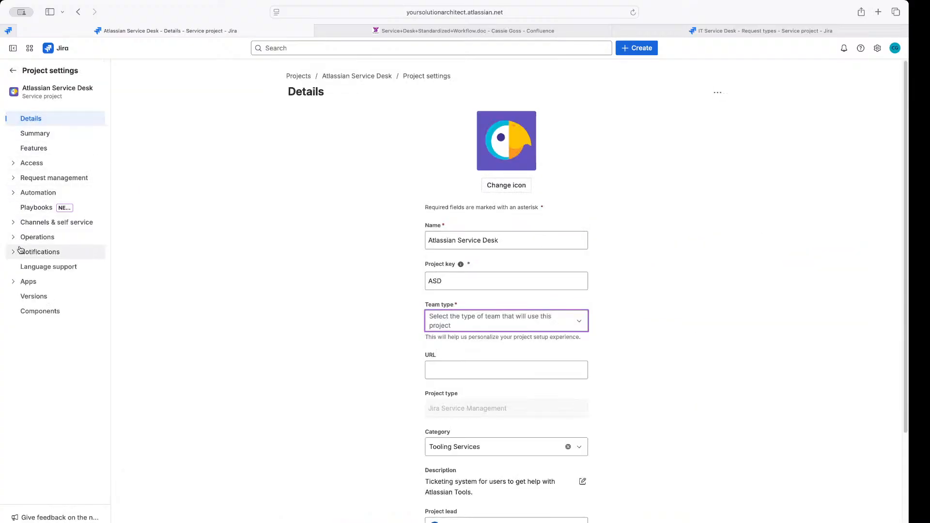
click(34, 139)
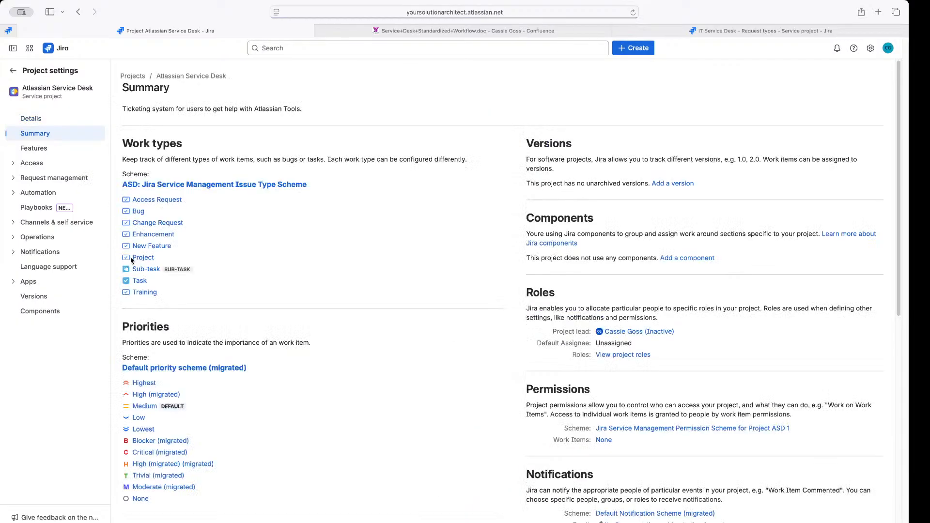
scroll(221, 303, down, 3)
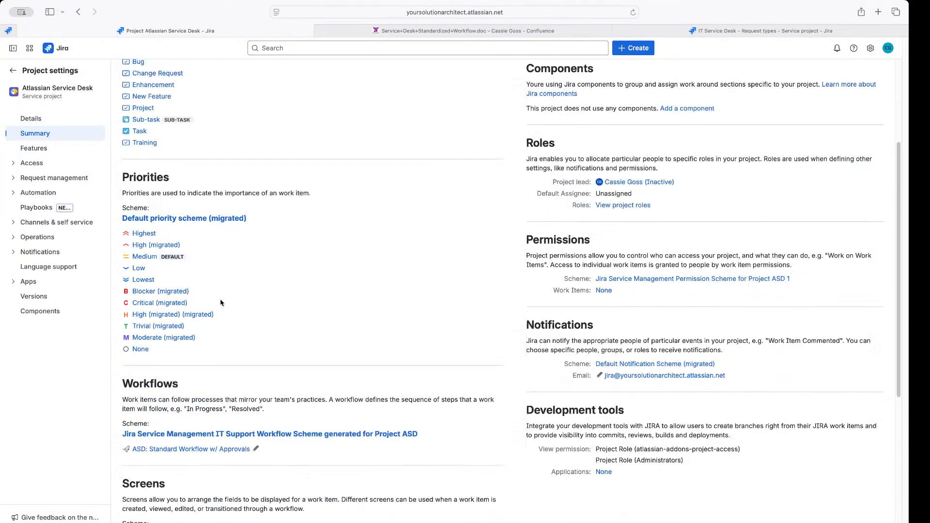
scroll(220, 303, down, 2)
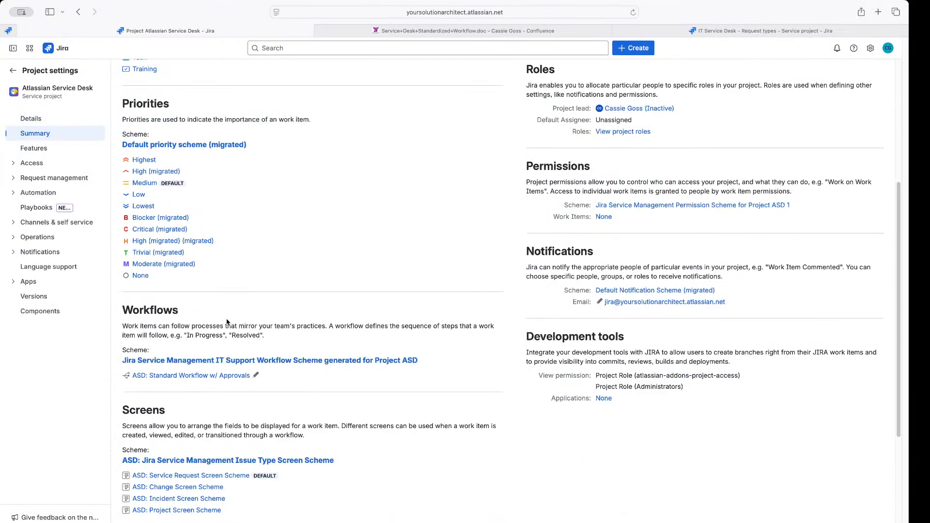
click(184, 377)
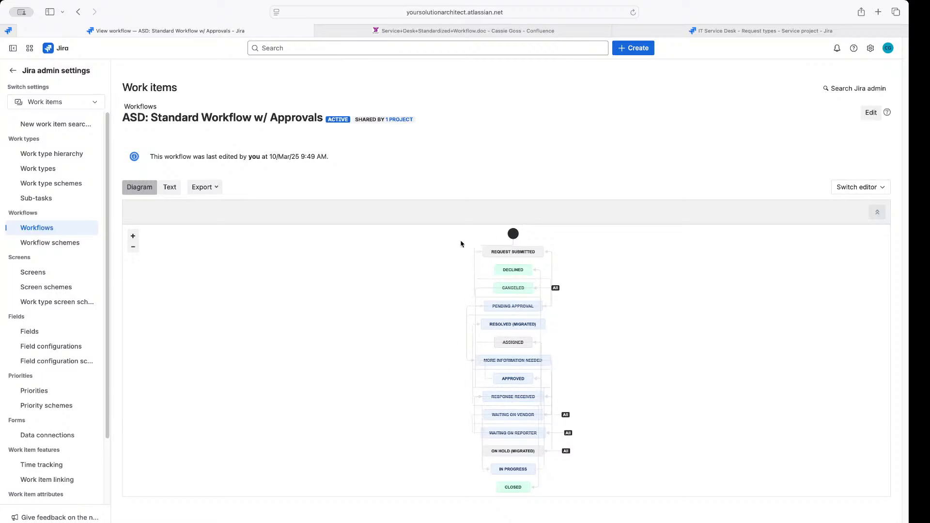
Enlarge the Confluence Service Desk Standardized Workflow image, then return to the Jira workflow's Settings gear
click(690, 33)
click(540, 32)
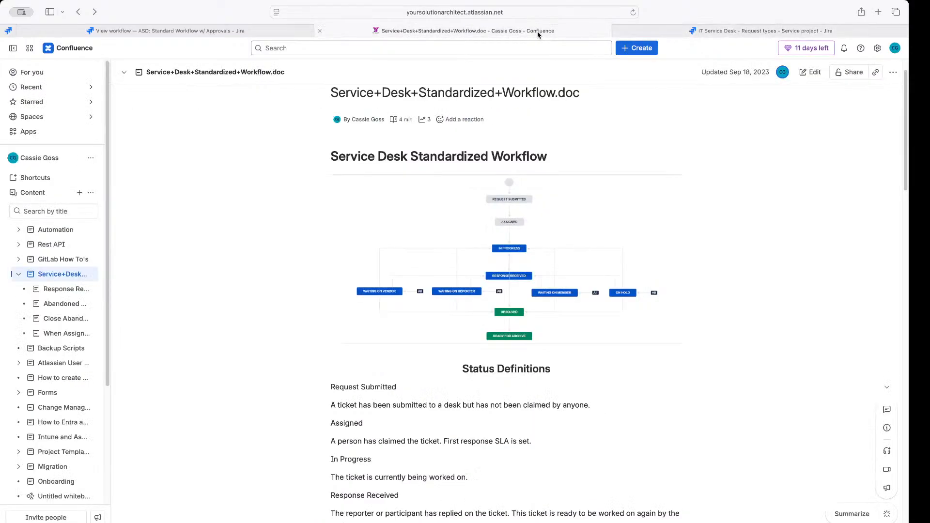
click(499, 199)
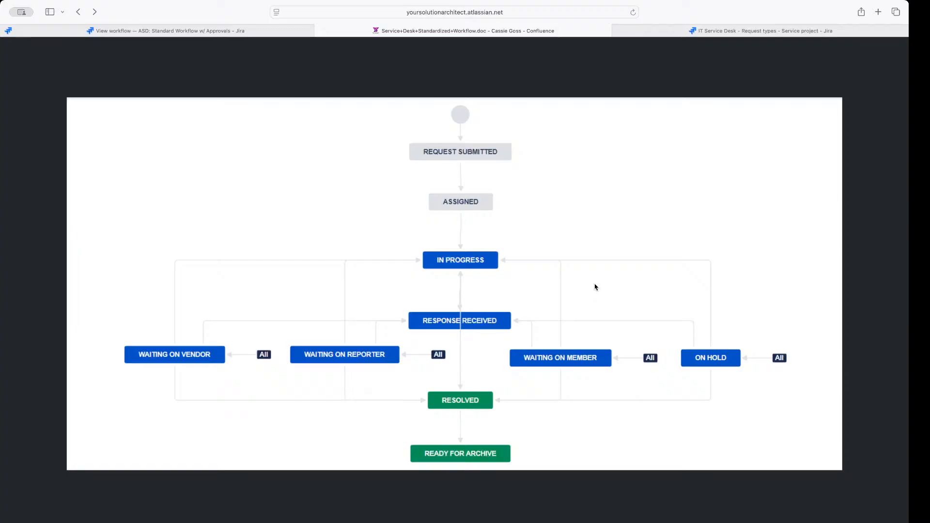
click(238, 31)
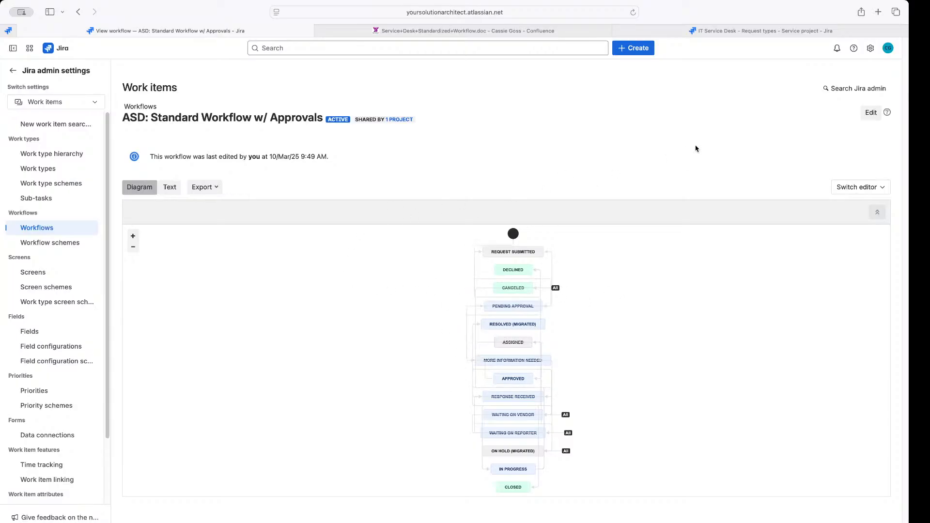
click(870, 48)
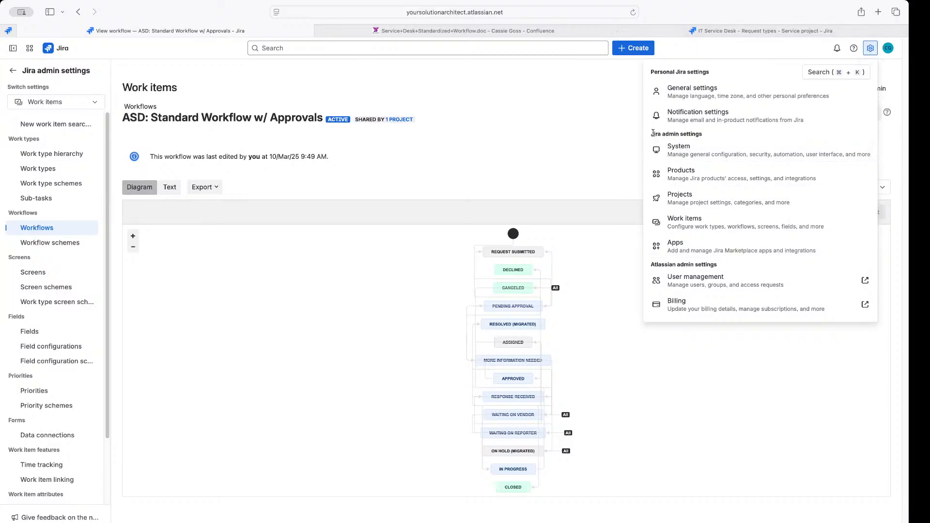
Begin a new workflow via Settings > Work items > Workflows > Create new, then return to the request types tab
drag(651, 134, 704, 131)
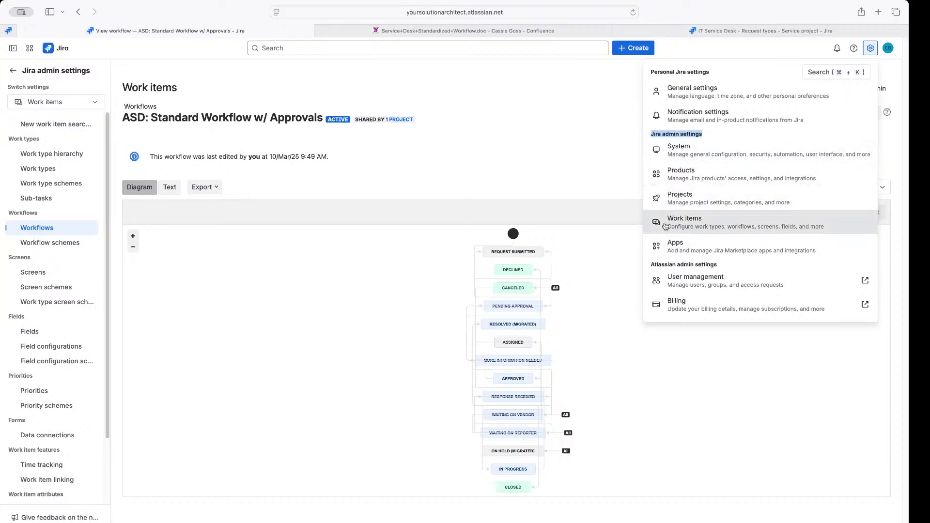
click(691, 225)
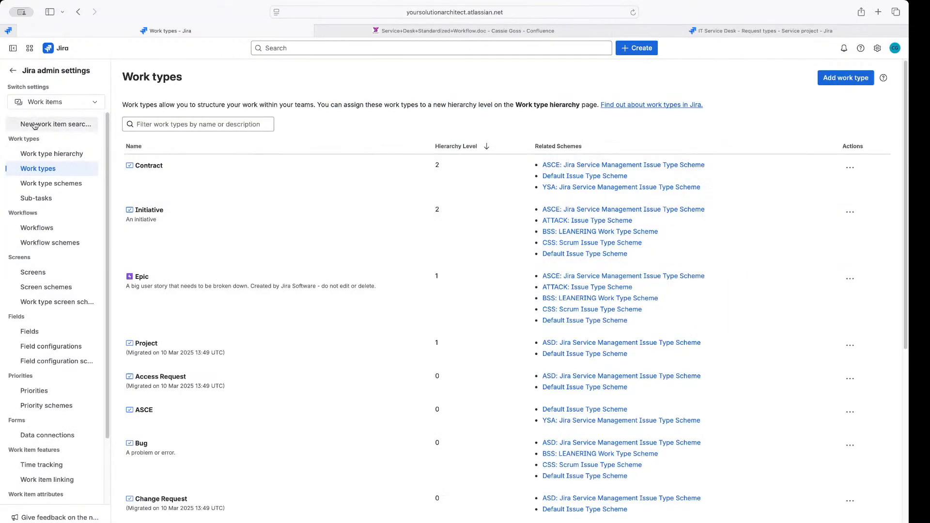
click(37, 235)
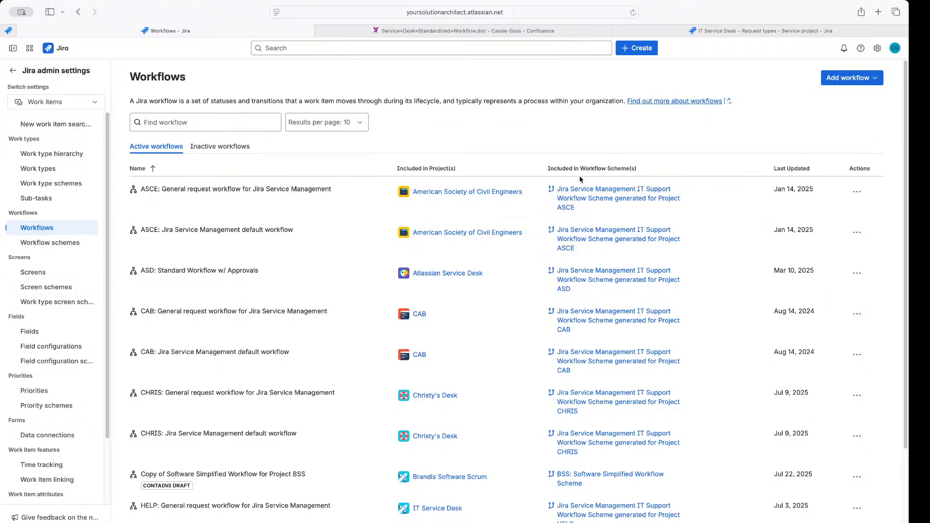
click(849, 79)
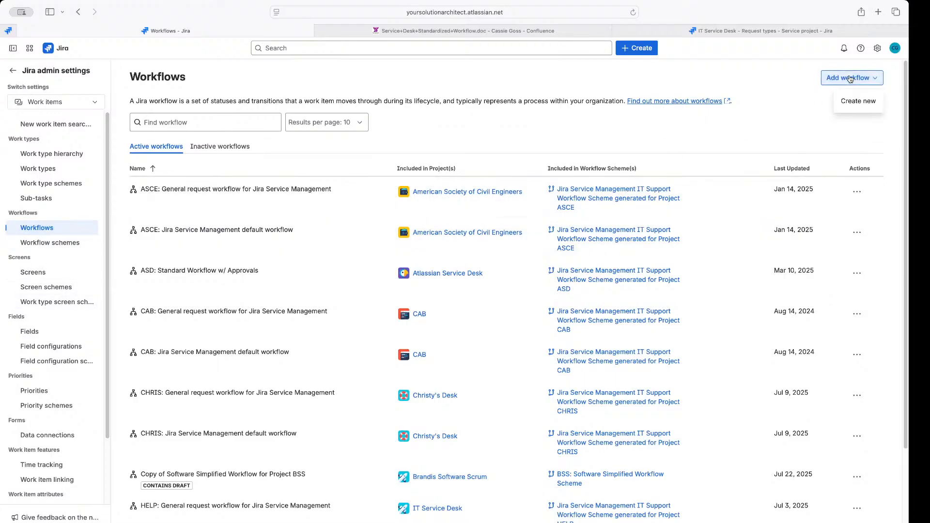
click(862, 103)
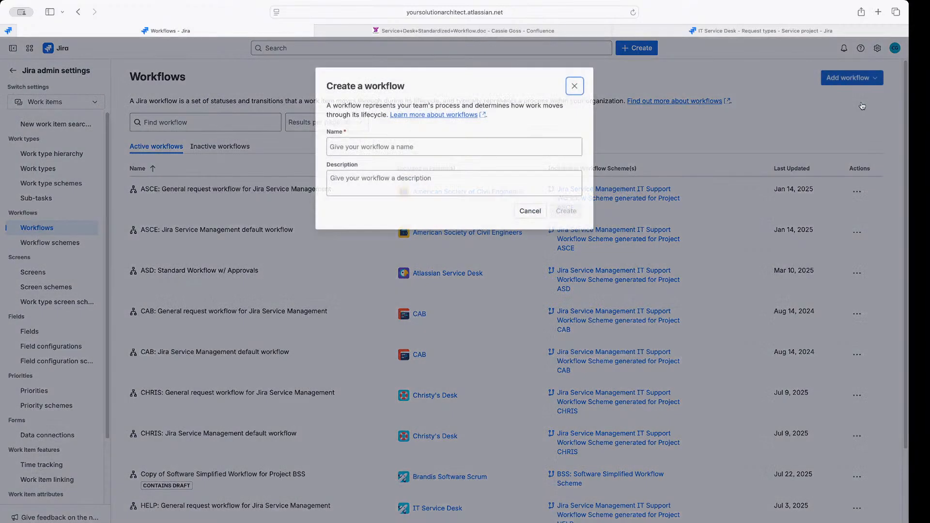
click(451, 143)
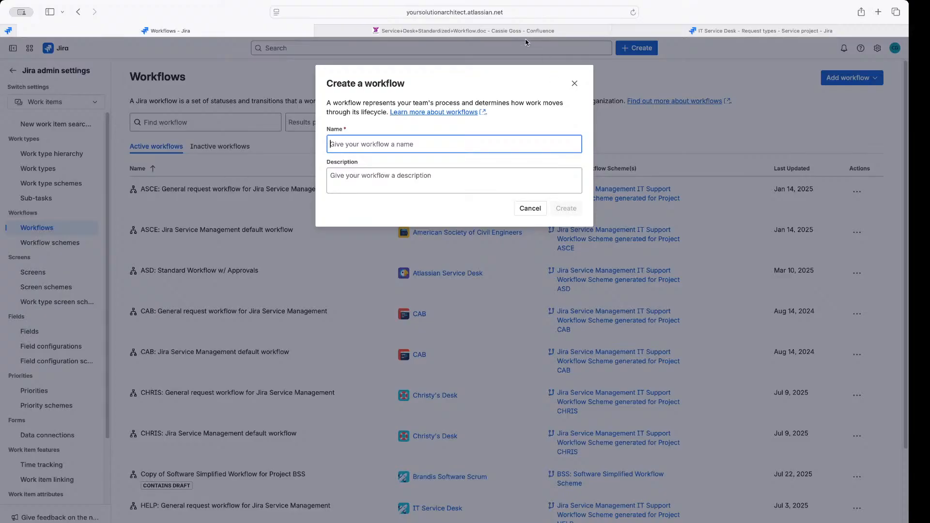
click(673, 31)
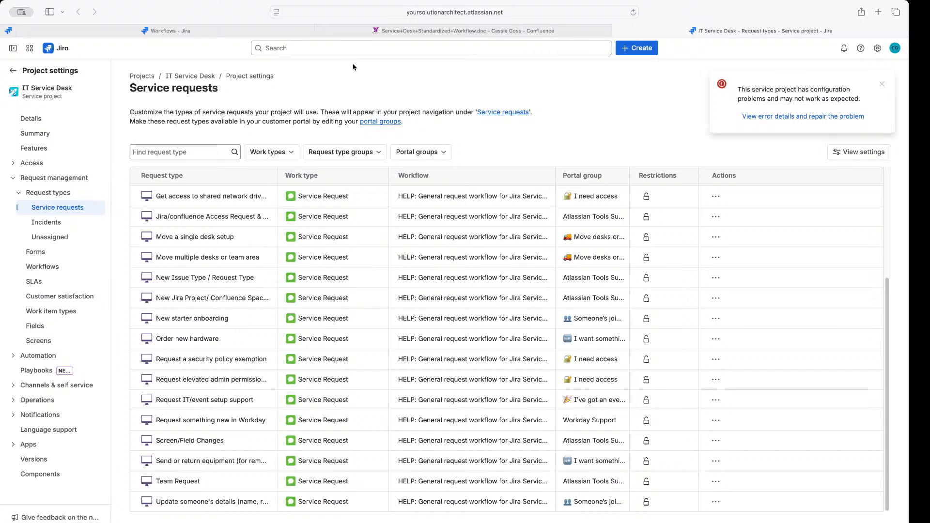
Open the starred Atlassian Service Desk project and inspect the project key in its page address
click(13, 71)
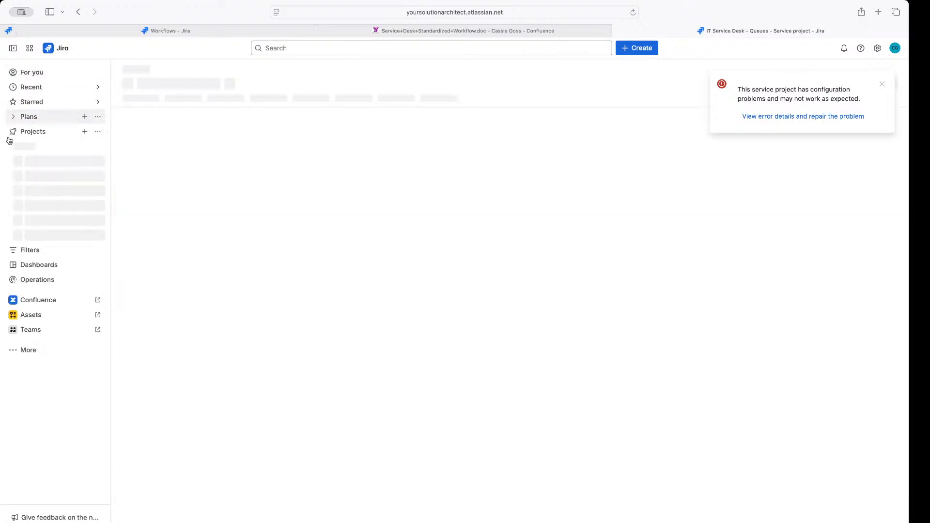
click(36, 162)
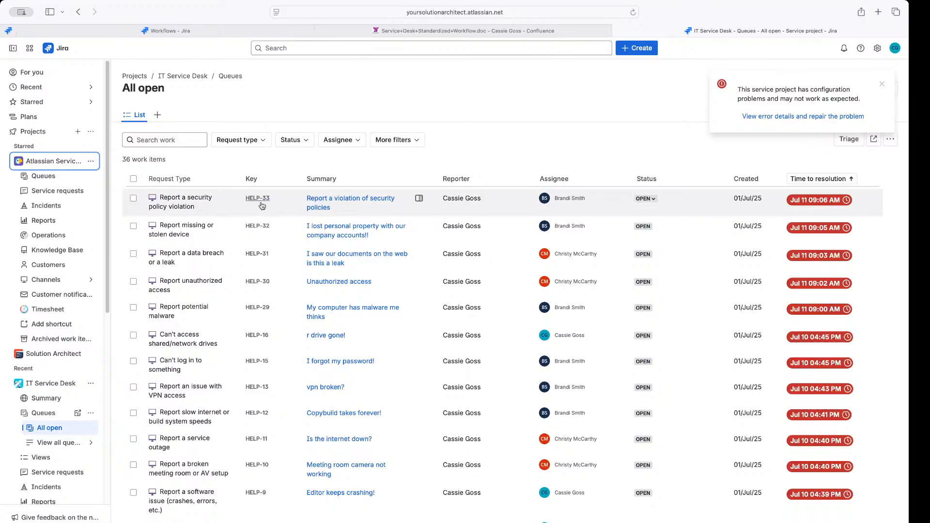
click(479, 13)
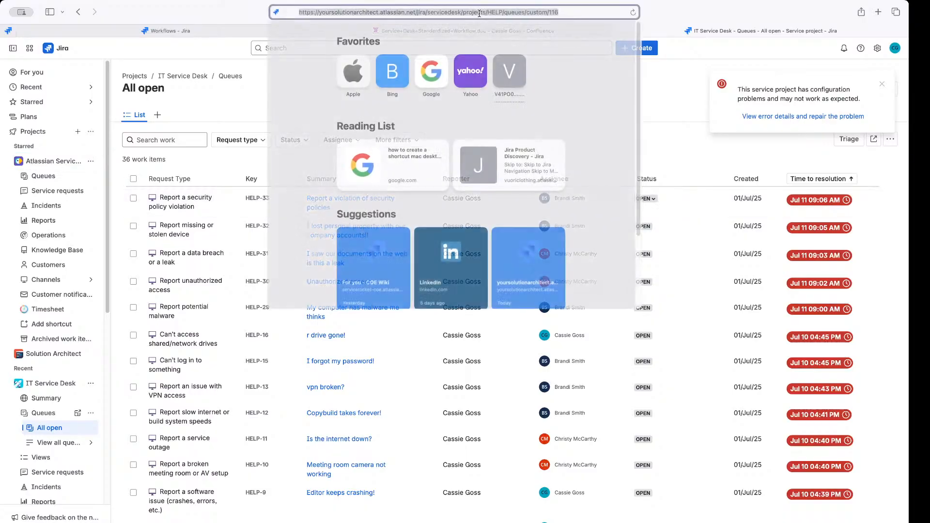
click(553, 14)
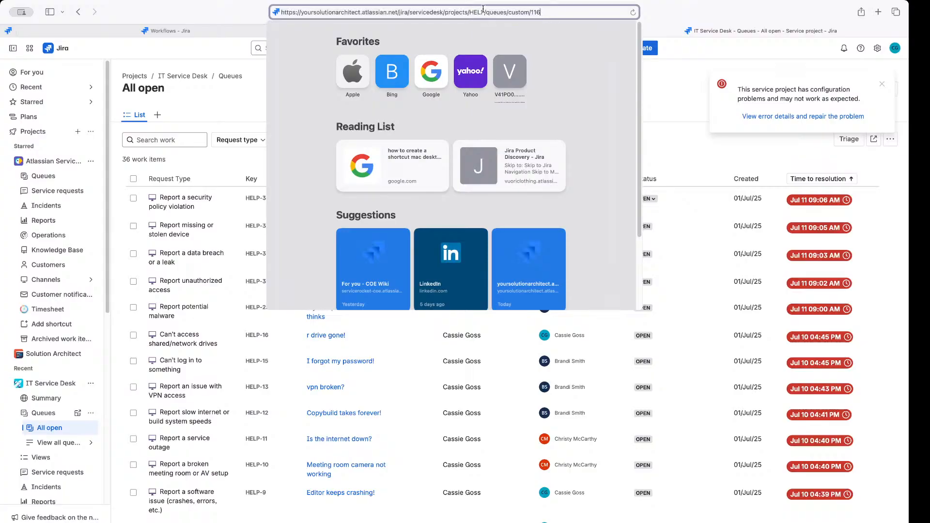
drag(485, 13, 469, 12)
click(249, 97)
Select the project key ASD in Project settings, then return to the Create a workflow dialog
click(96, 162)
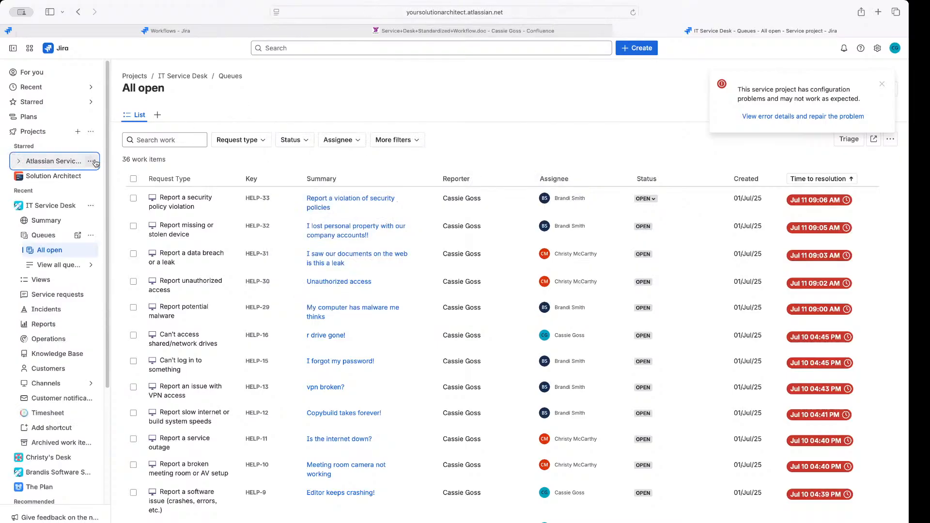
click(91, 161)
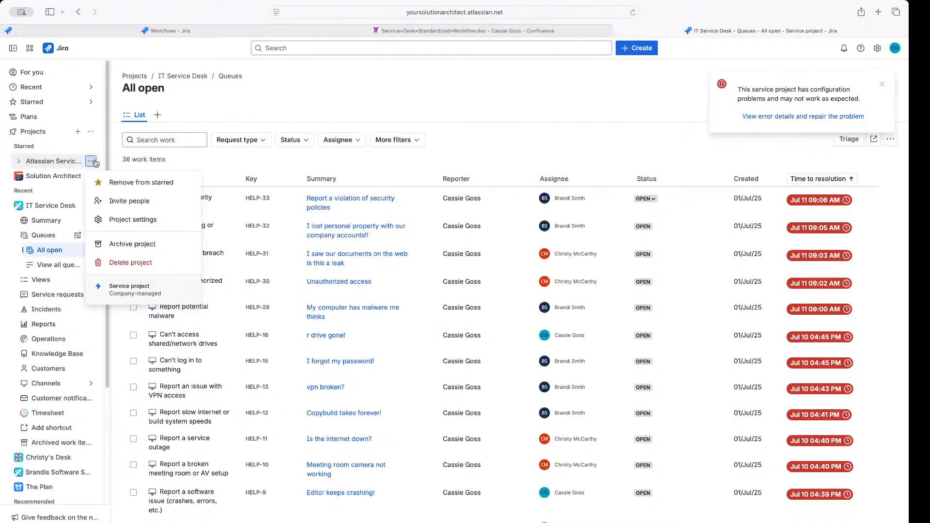
click(124, 224)
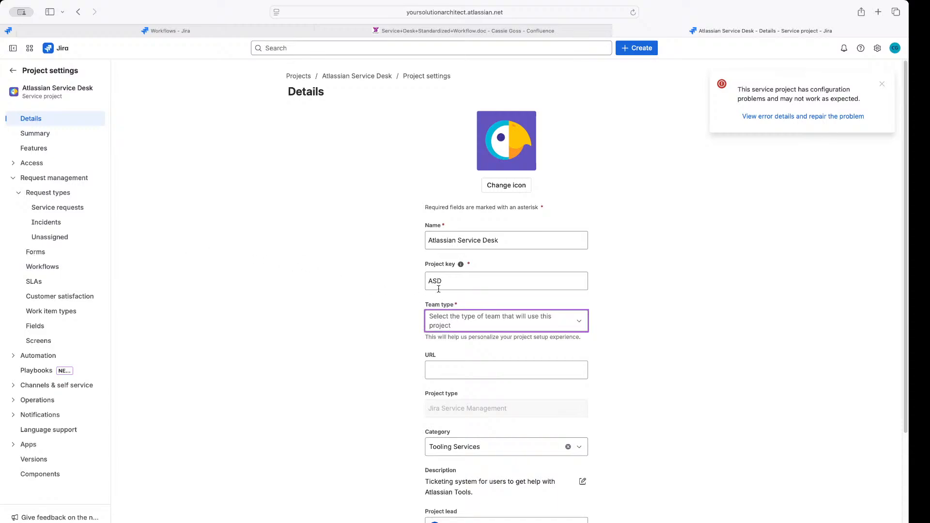
drag(458, 282, 421, 282)
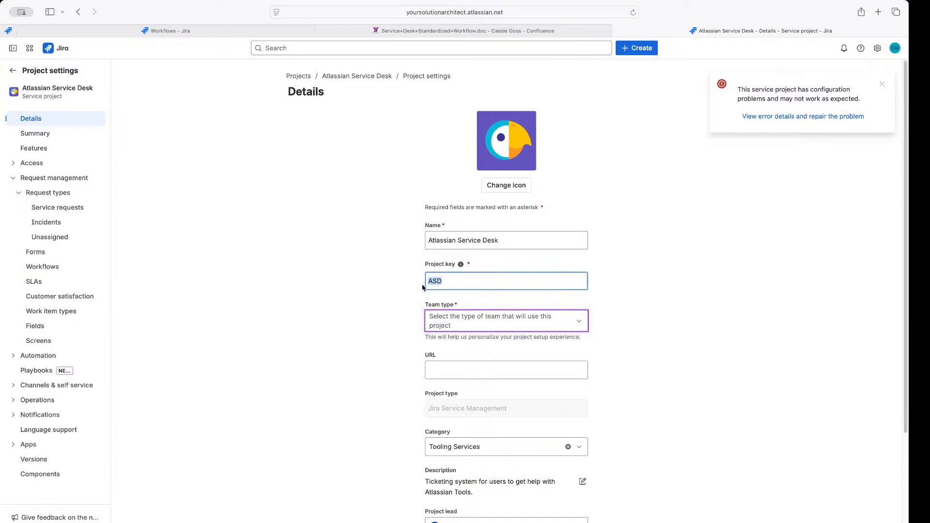
click(394, 289)
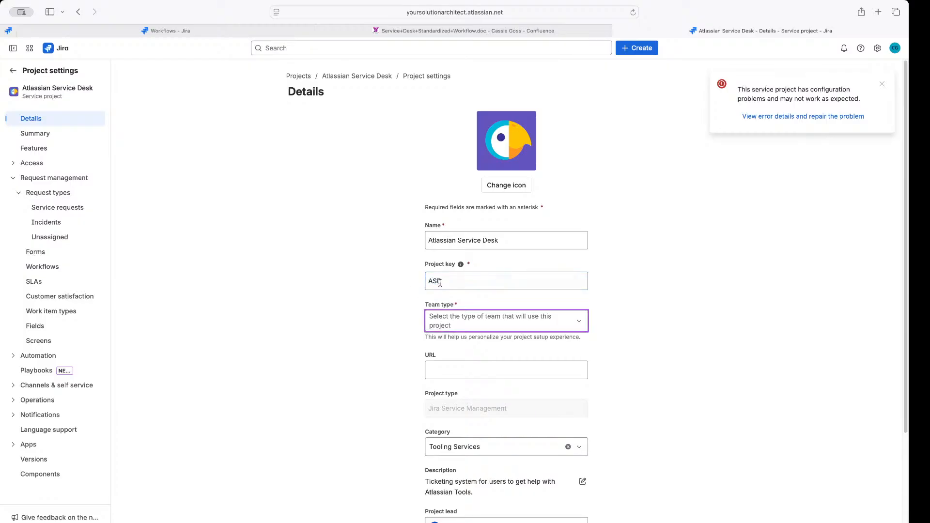
drag(439, 282, 422, 283)
key(super+c)
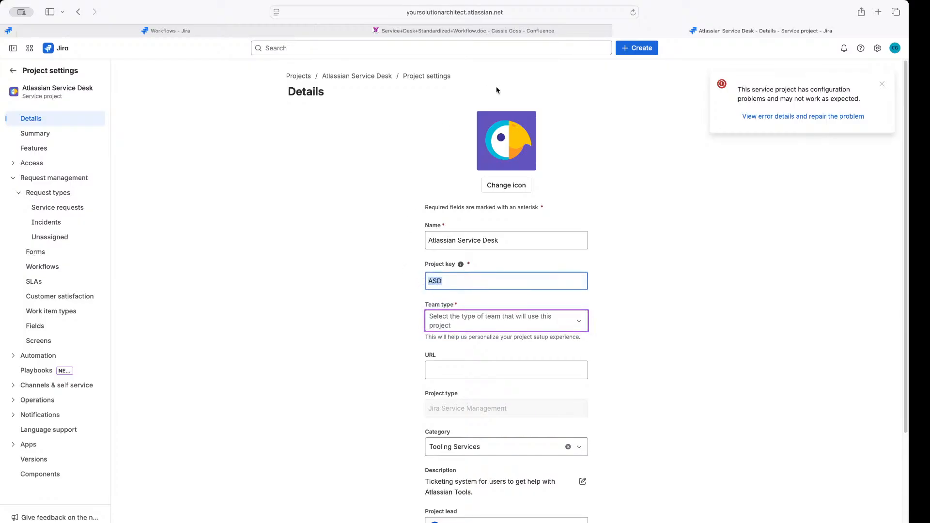
click(235, 35)
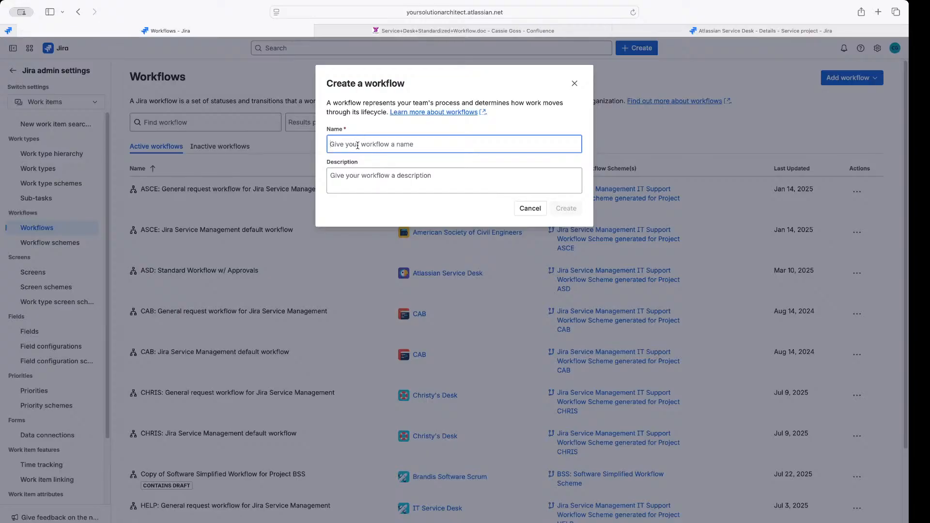
Paste ASD and complete the name 'ASD: Service Requests Standard Workflow w/ Approval', then recheck its ending
key(super+v)
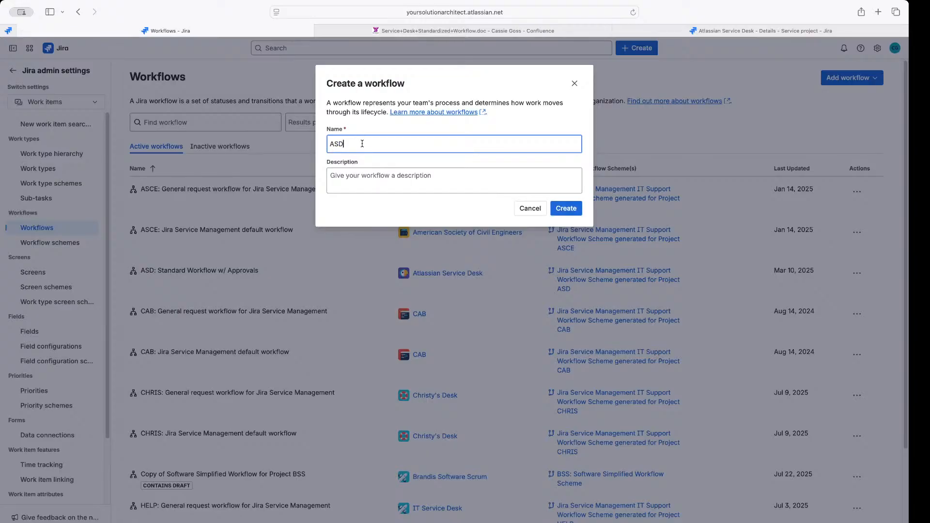
text(:)
text(Service Requests)
text(Statn)
key(BackSpace)
key(BackSpace)
text(ndard Work)
key(BackSpace)
text(kflow )
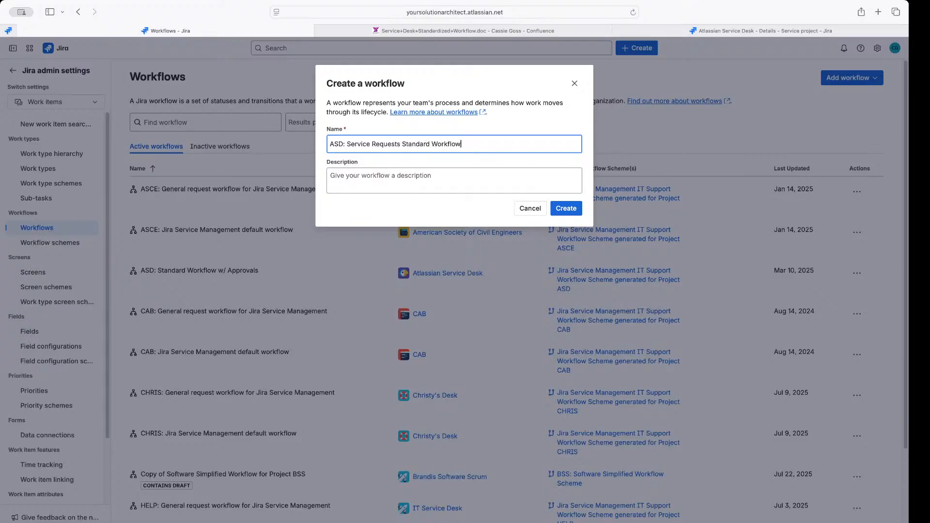
text(w/ Approval)
click(430, 186)
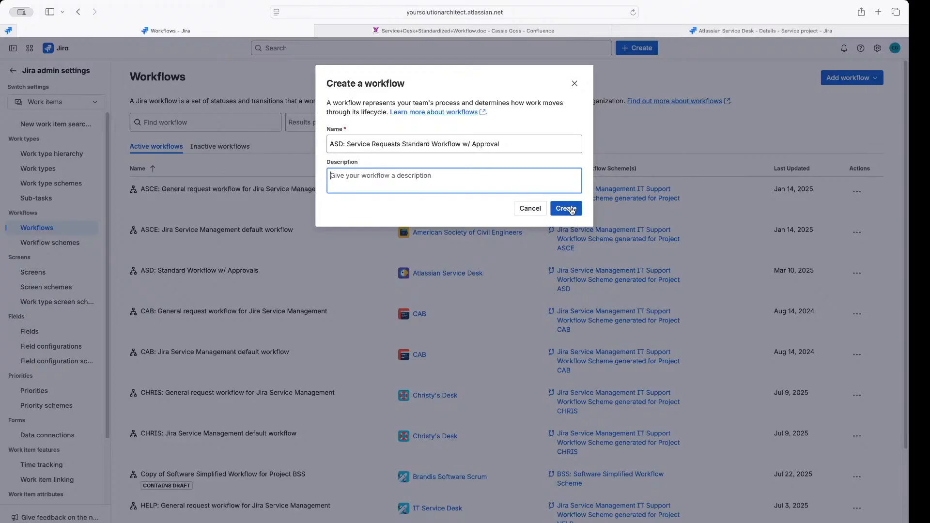
click(419, 145)
drag(518, 145, 340, 143)
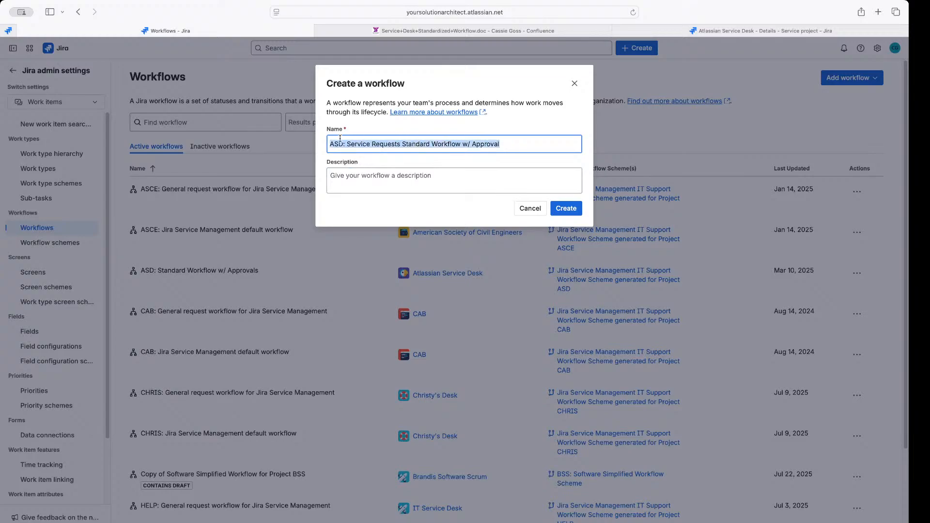
Create the workflow and move the start node and OPEN status higher on the canvas
click(571, 208)
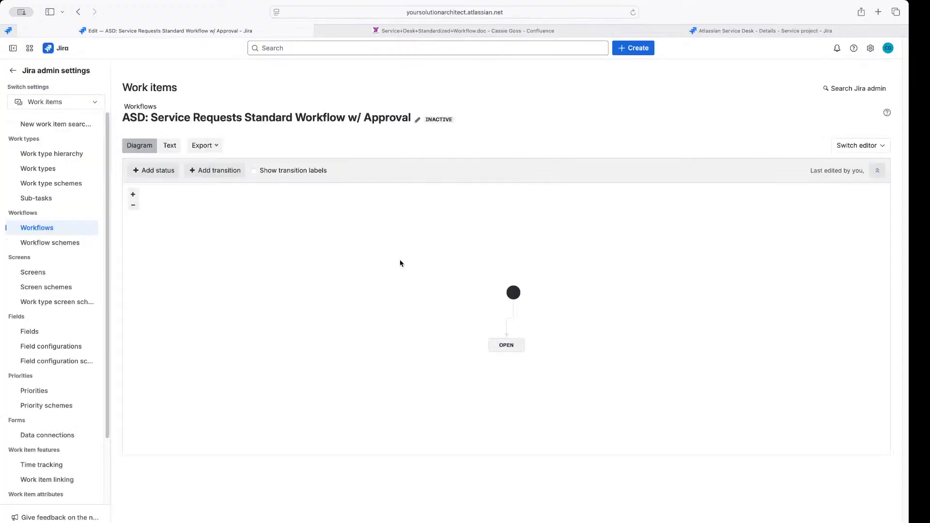
drag(513, 292, 495, 217)
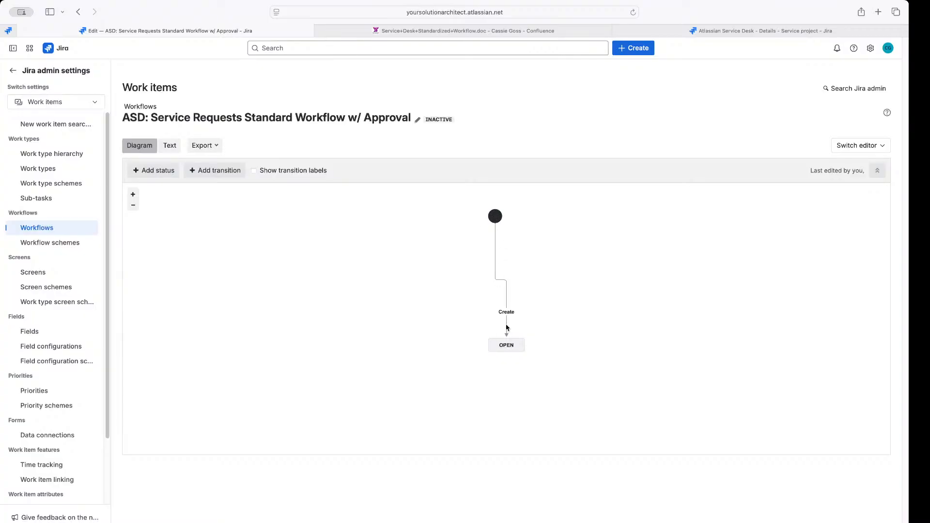
drag(506, 344, 495, 264)
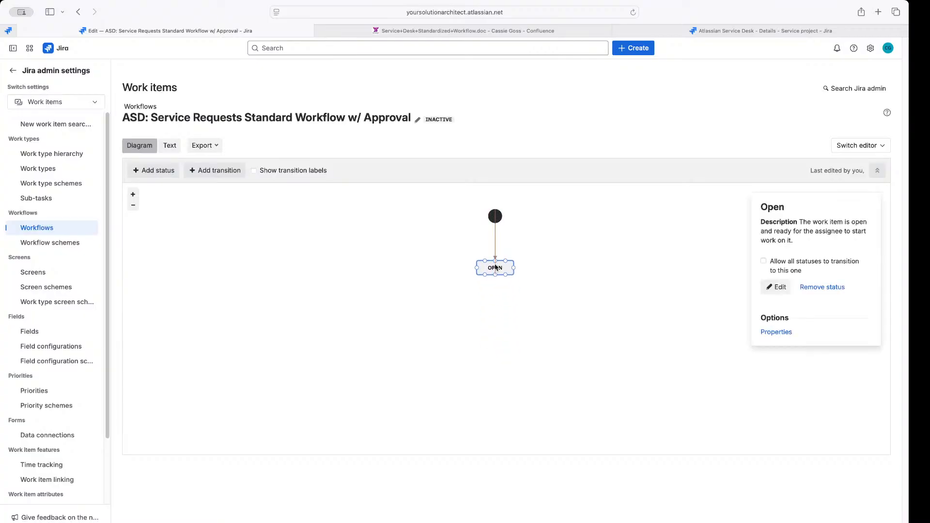
Inspect the Create transition and OPEN status, recentre the diagram, and start editing Open
click(495, 251)
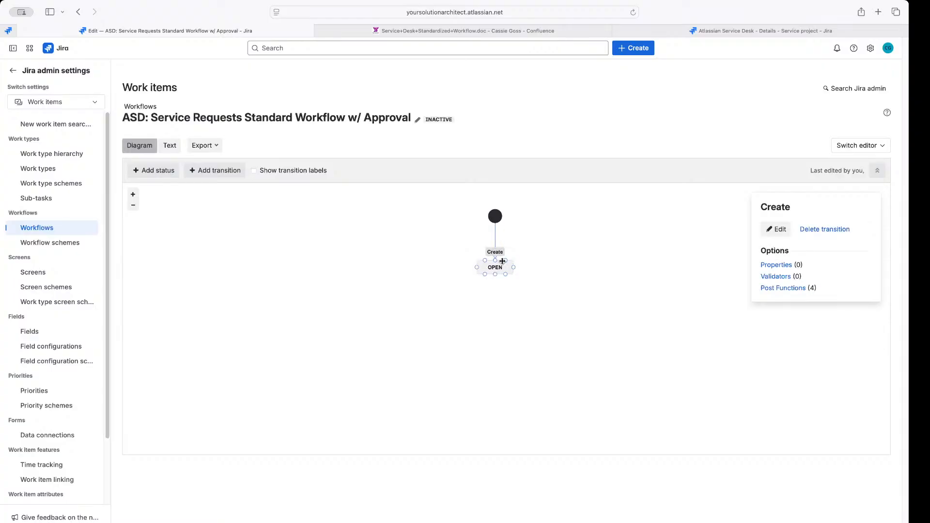
click(475, 249)
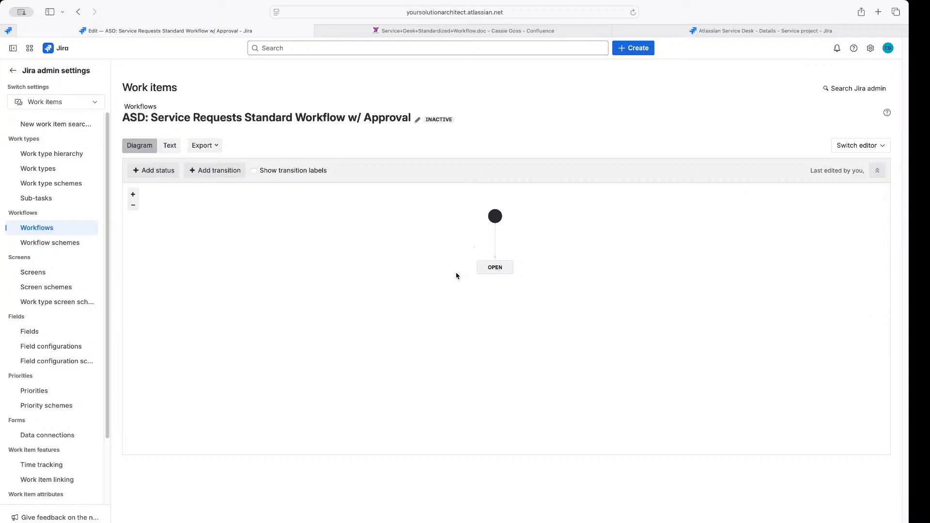
click(497, 241)
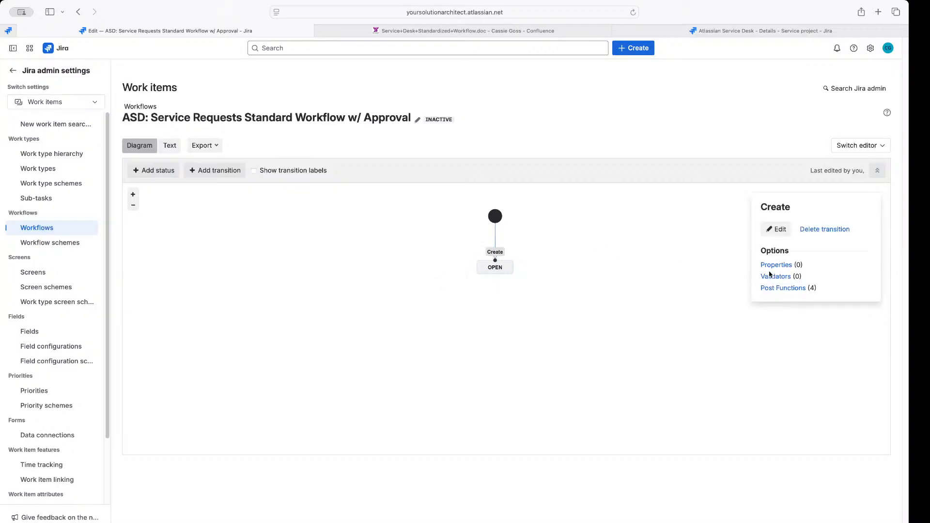
click(494, 270)
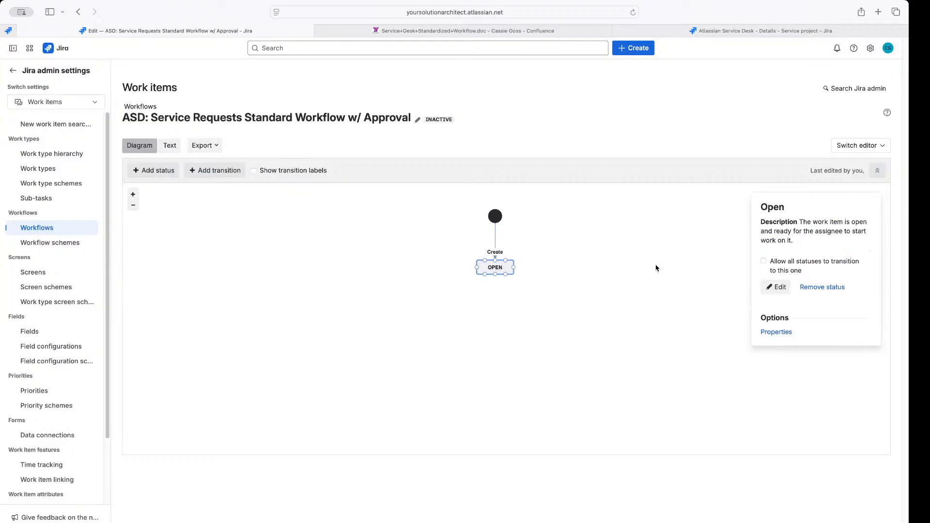
click(497, 248)
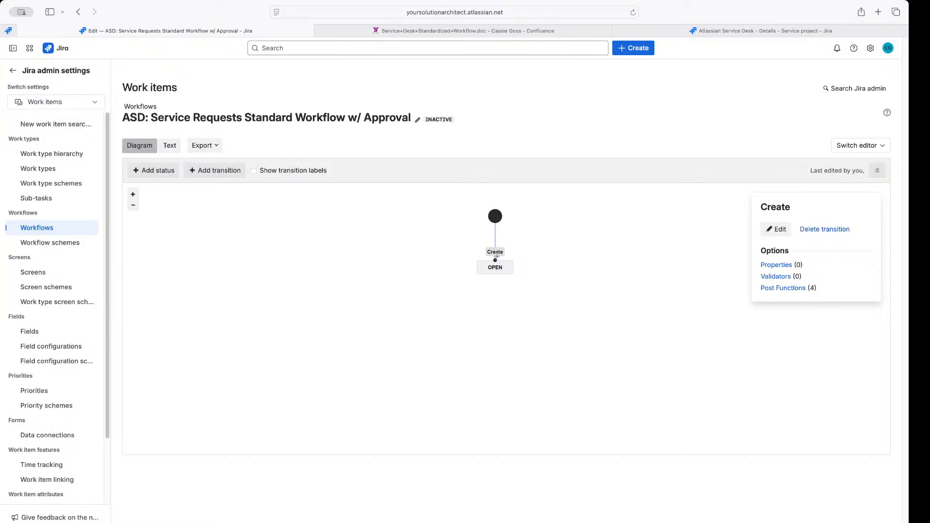
click(490, 269)
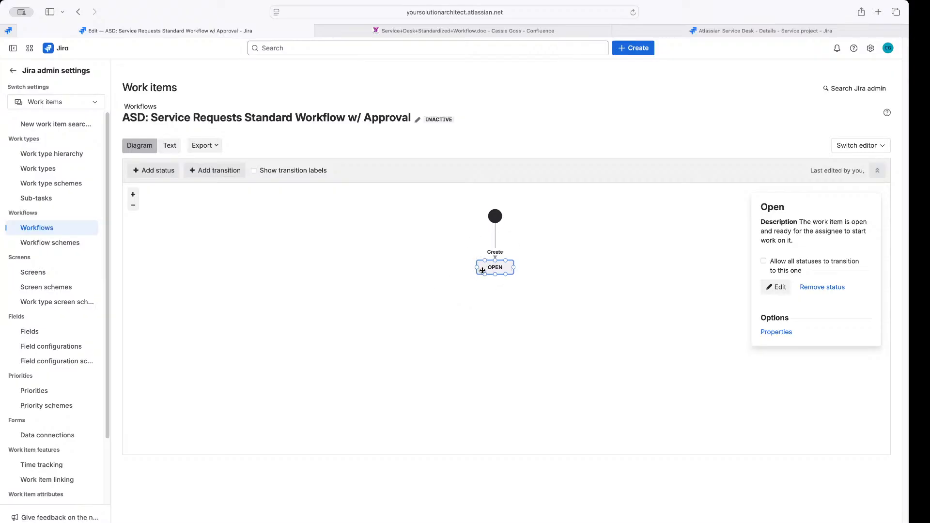
click(515, 308)
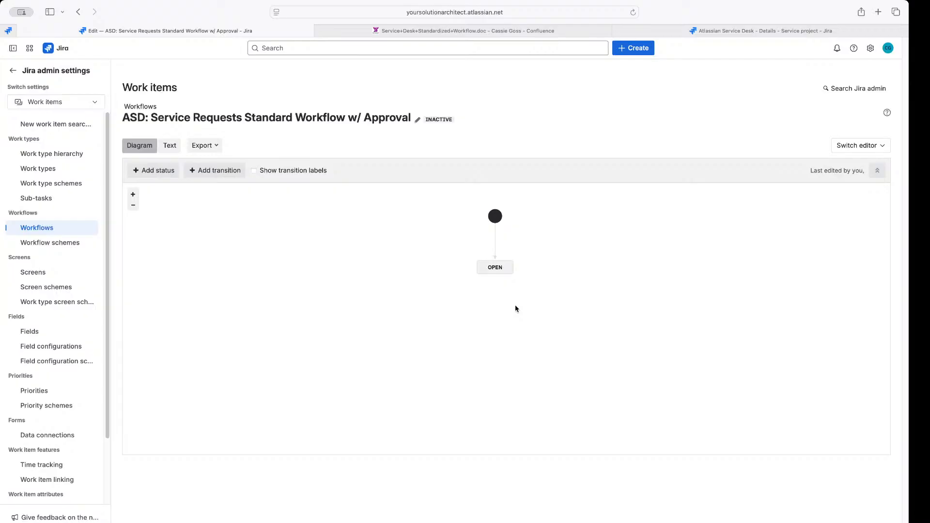
click(499, 267)
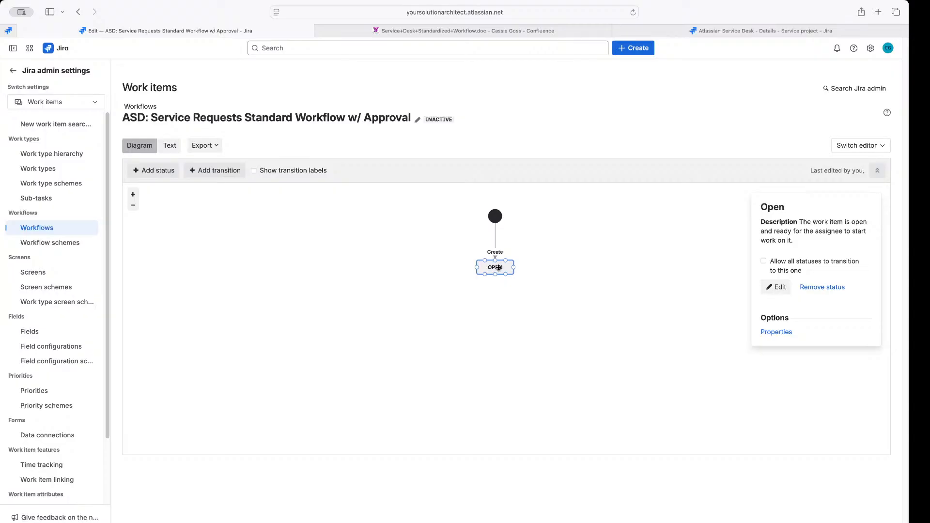
drag(511, 213, 551, 248)
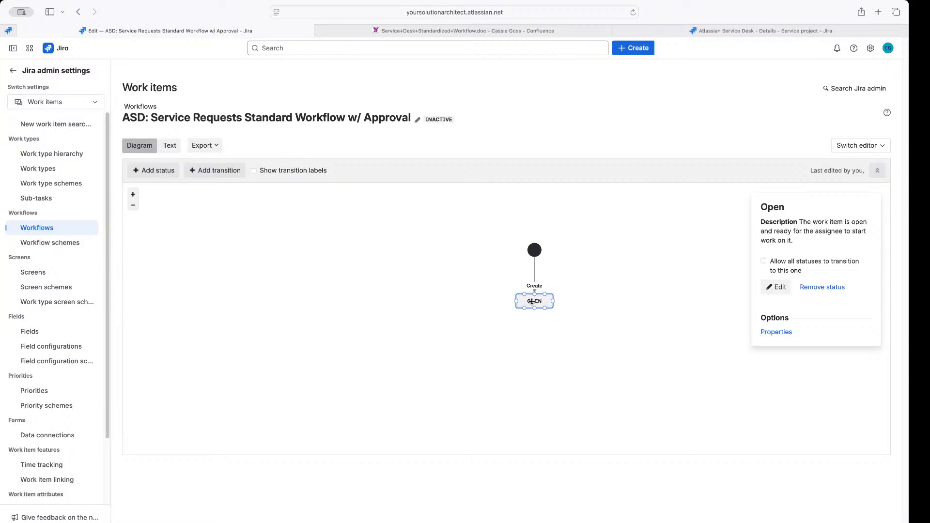
click(776, 287)
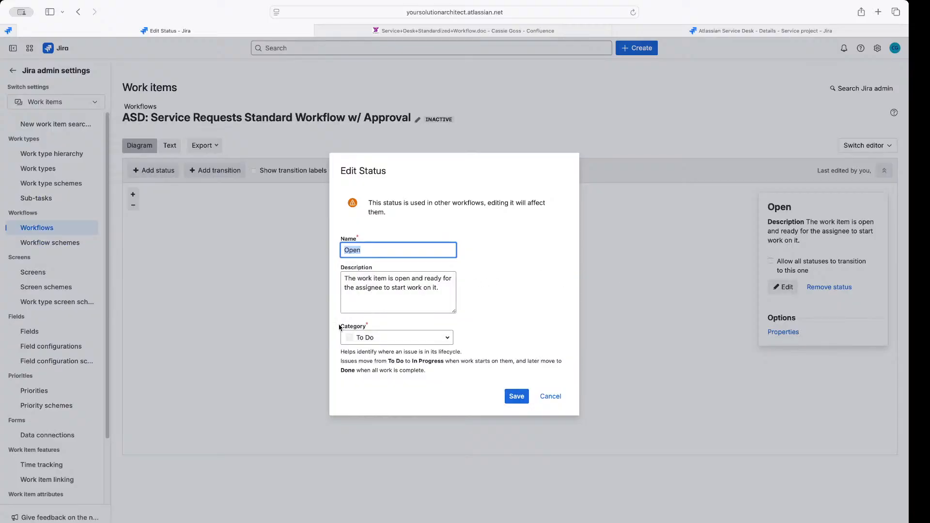
Review the Open status's Category setting, then cancel the Edit Status dialog unchanged
drag(340, 326, 366, 324)
click(370, 325)
double_click(370, 325)
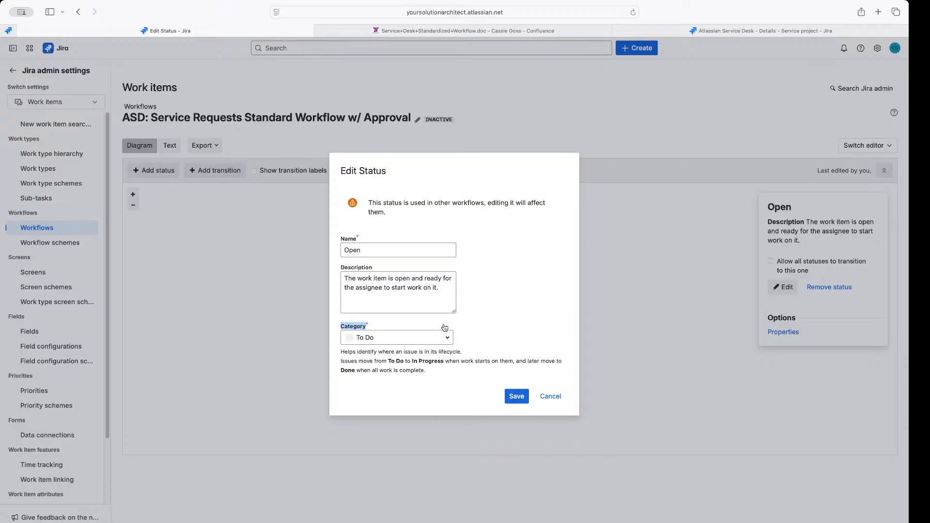
click(257, 329)
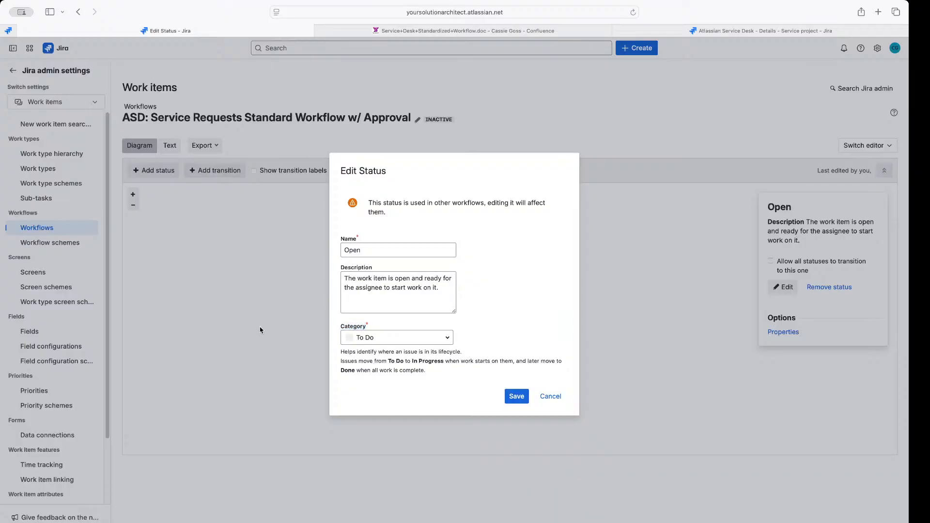
click(553, 396)
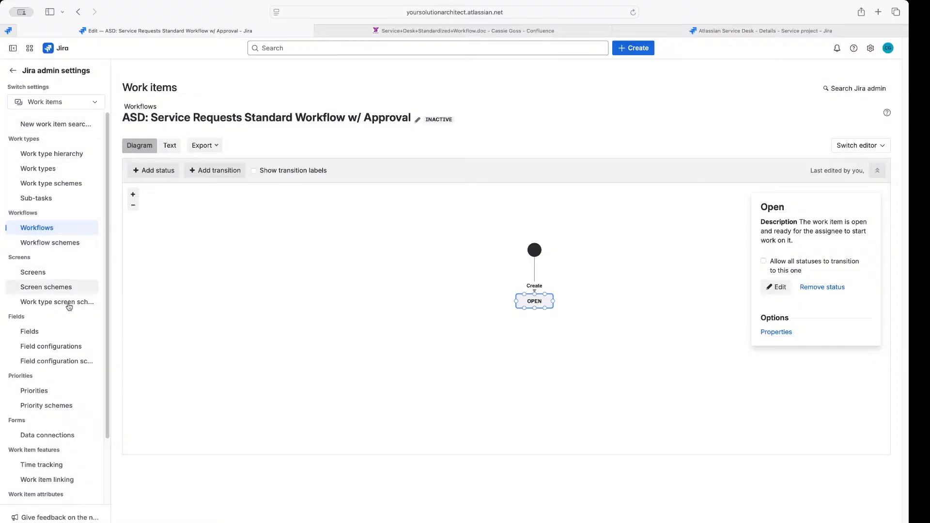
Open the admin Statuses list in a new browser tab
drag(23, 70, 95, 70)
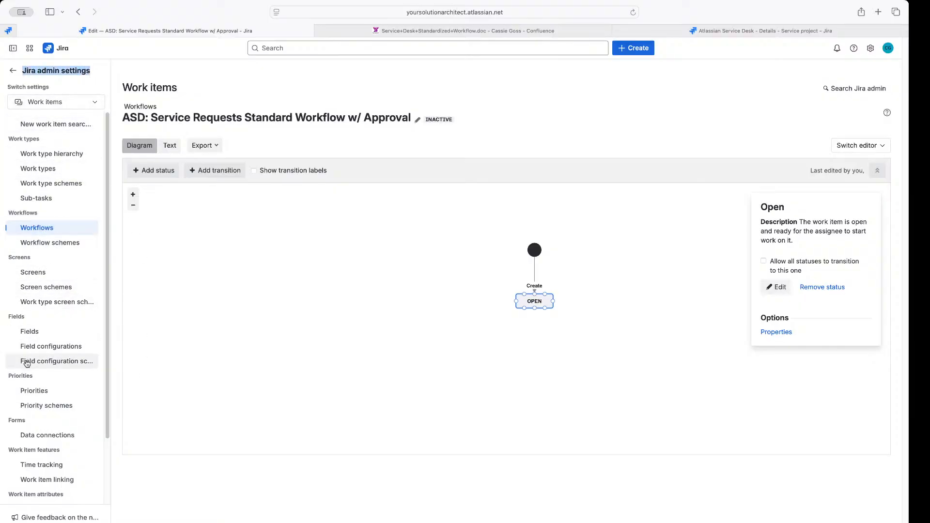
scroll(41, 335, down, 3)
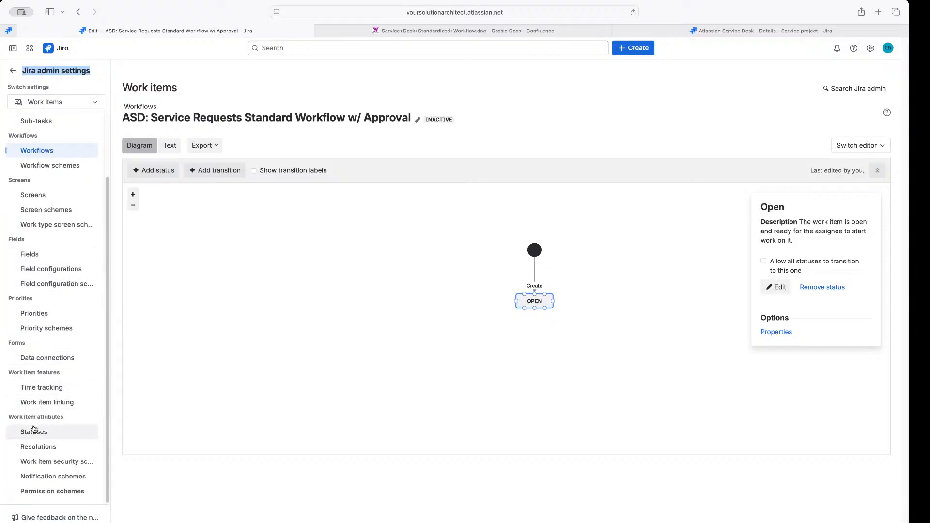
right_click(34, 431)
click(66, 408)
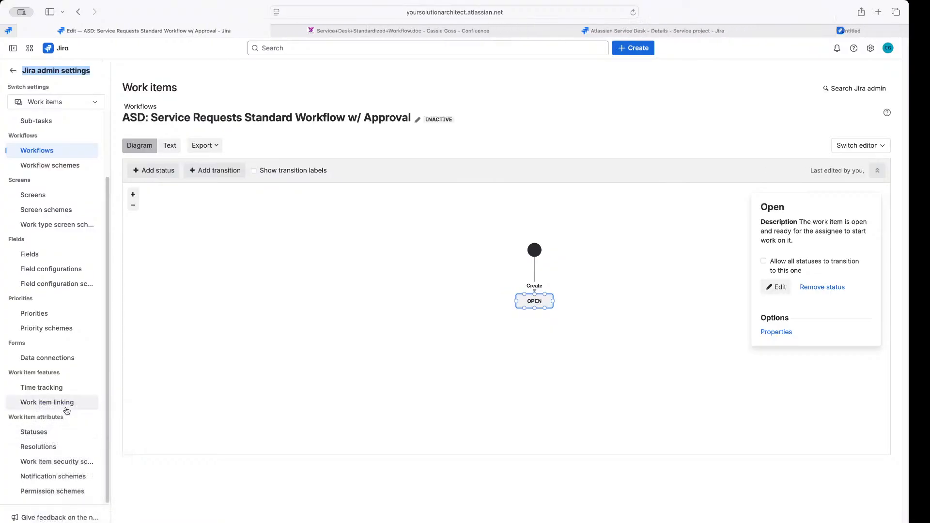
click(719, 32)
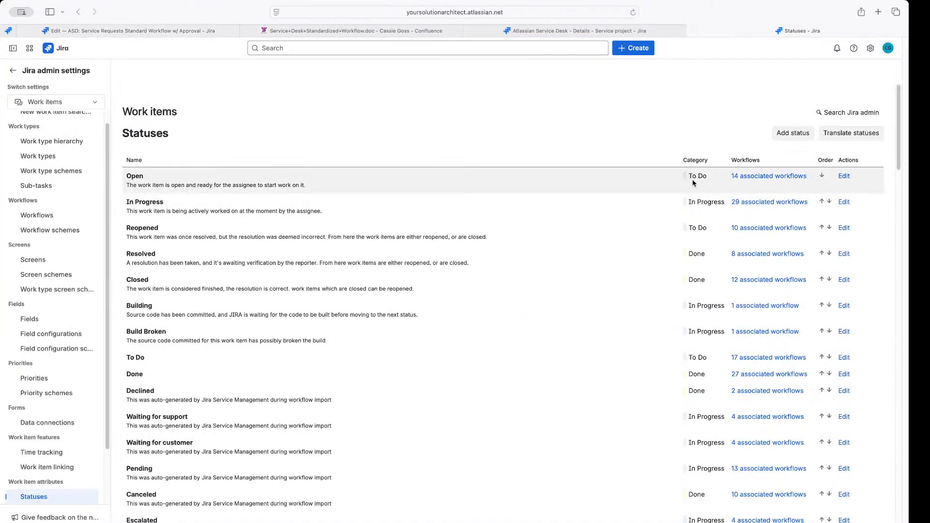
Check that Open sits in the To Do category, then return to the ASD workflow diagram
scroll(700, 374, down, 15)
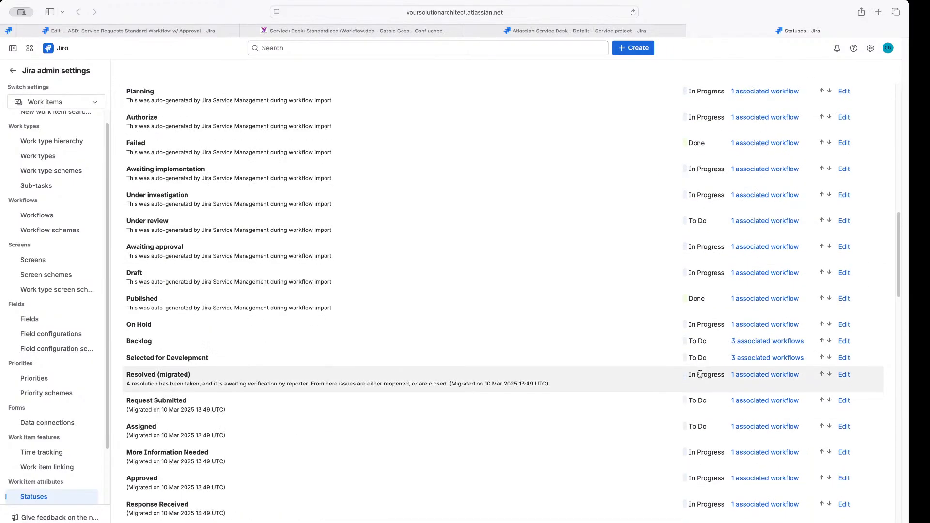
scroll(699, 374, down, 20)
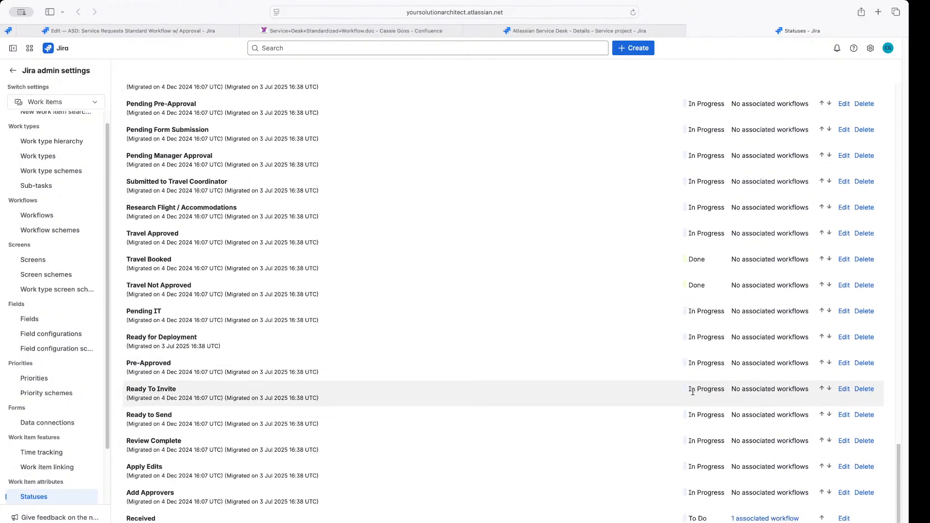
scroll(689, 391, up, 20)
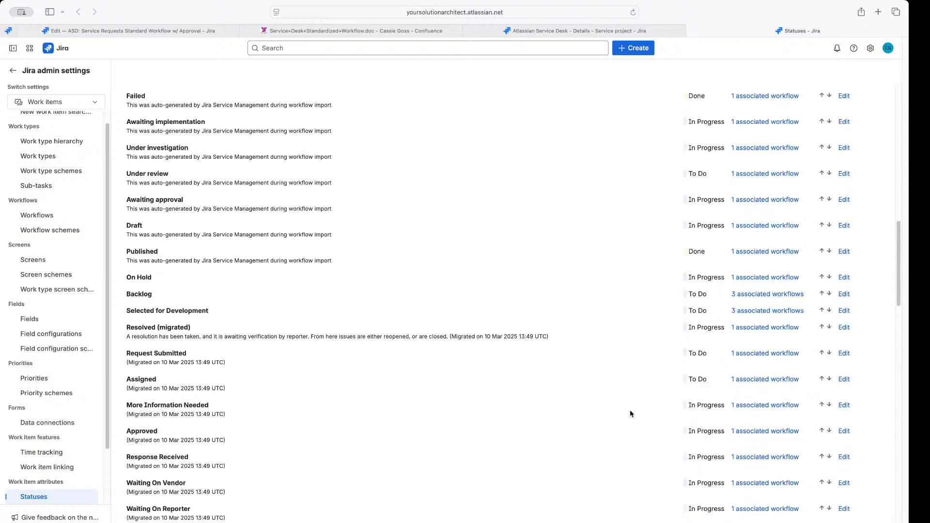
scroll(624, 399, up, 10)
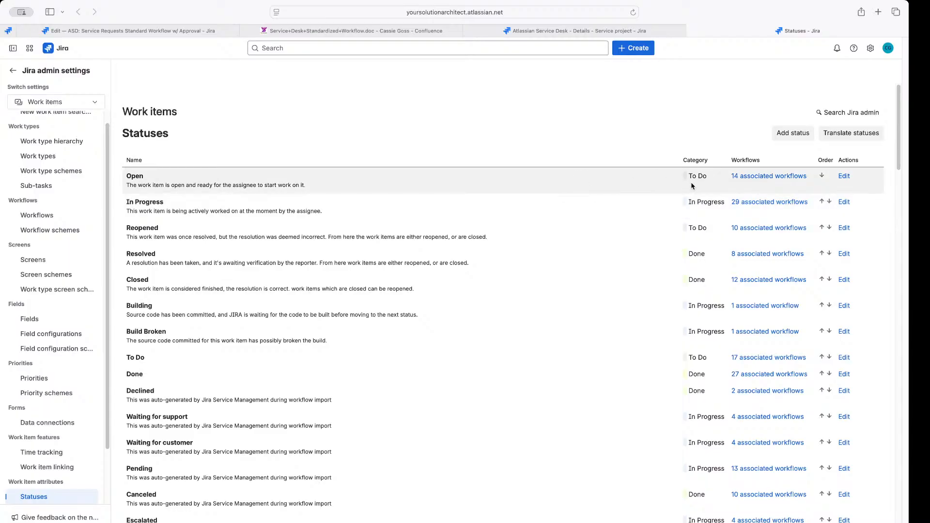
double_click(131, 175)
drag(681, 164, 703, 184)
click(637, 144)
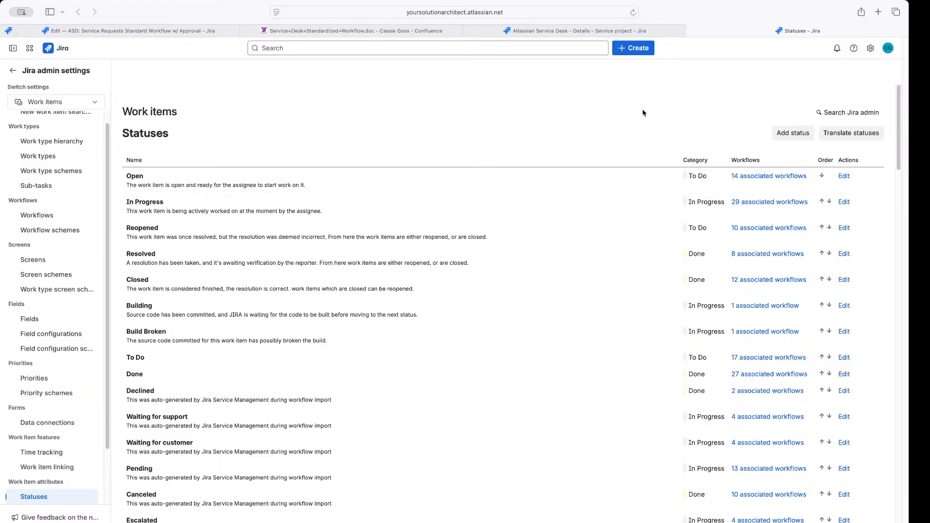
click(190, 32)
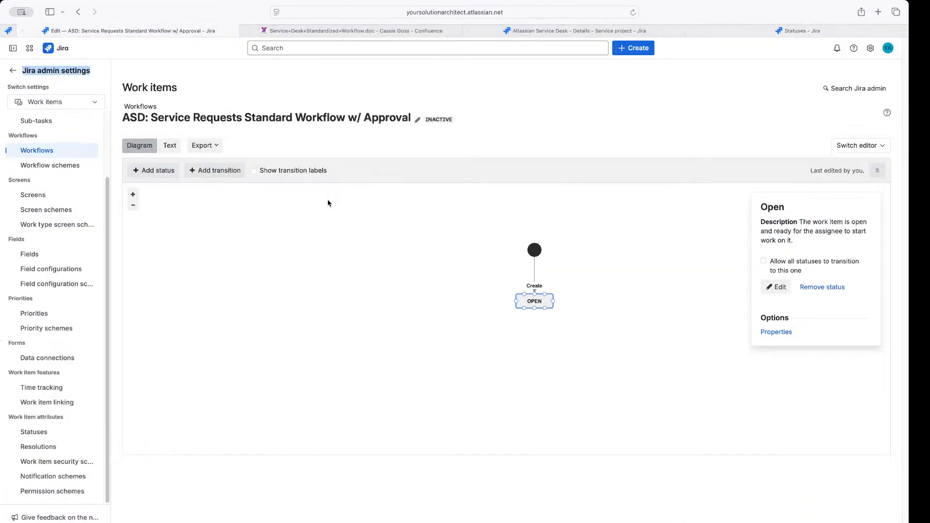
View the Category dropdown choices for the Open status, then switch to the Statuses tab
click(771, 289)
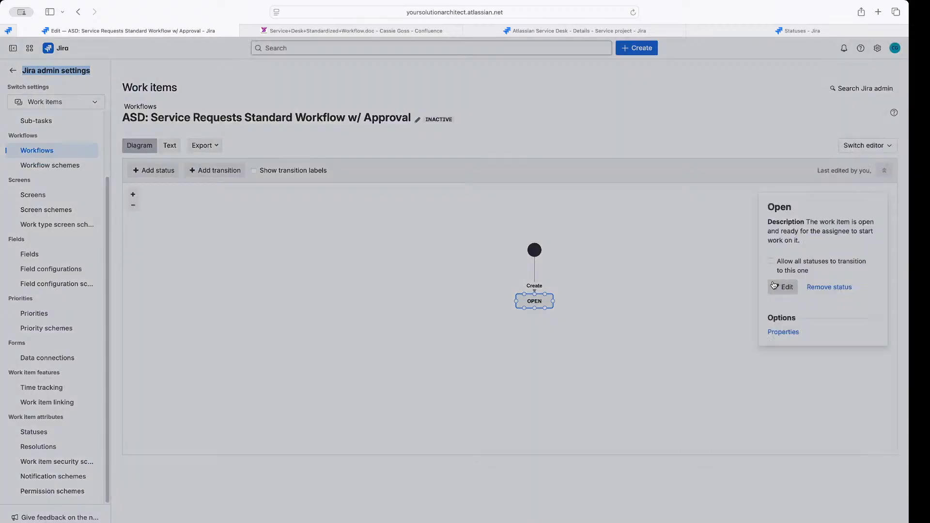
click(409, 339)
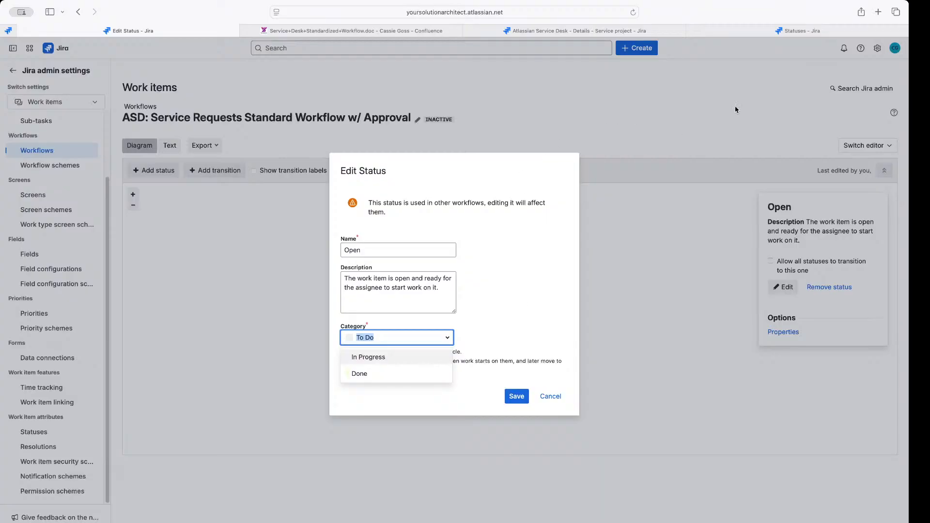
click(768, 30)
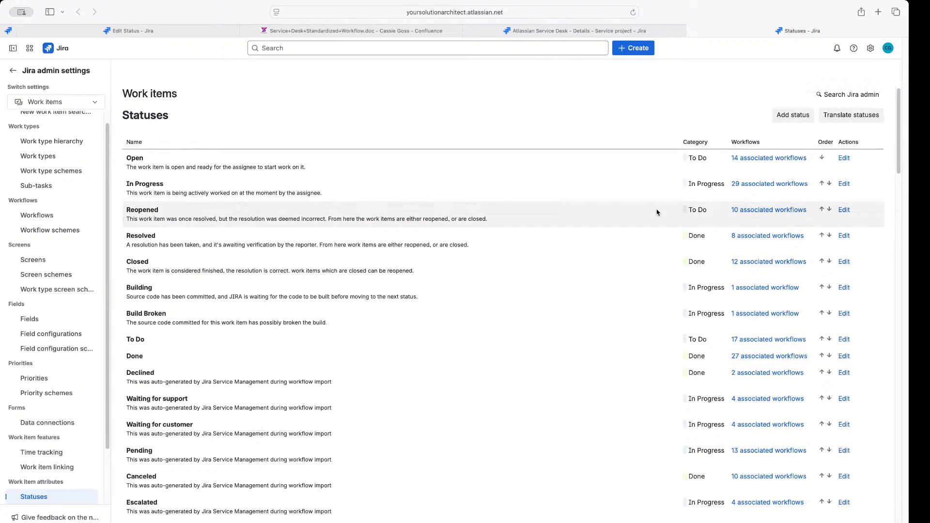
Compare categories of Reopened (To Do), In Progress and Resolved (Done), then return to Edit Status
scroll(655, 213, down, 3)
scroll(654, 215, up, 3)
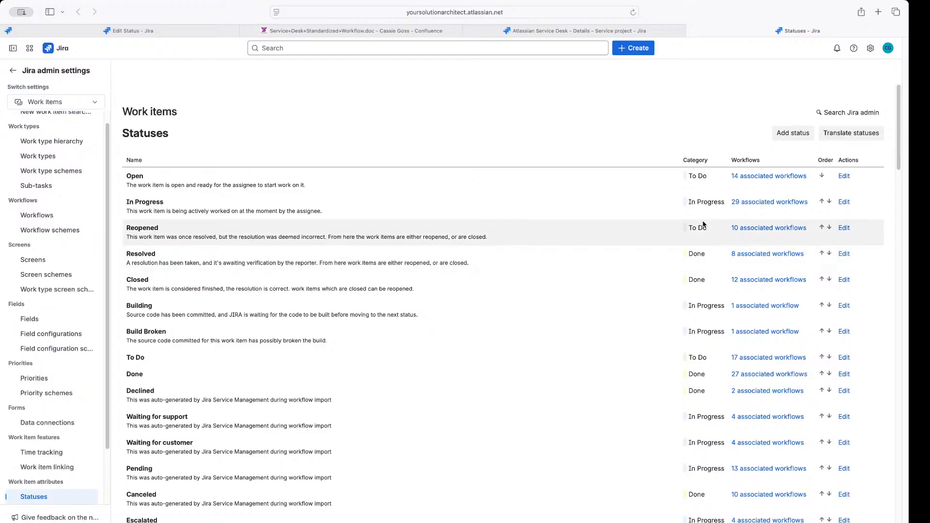
drag(708, 228, 687, 229)
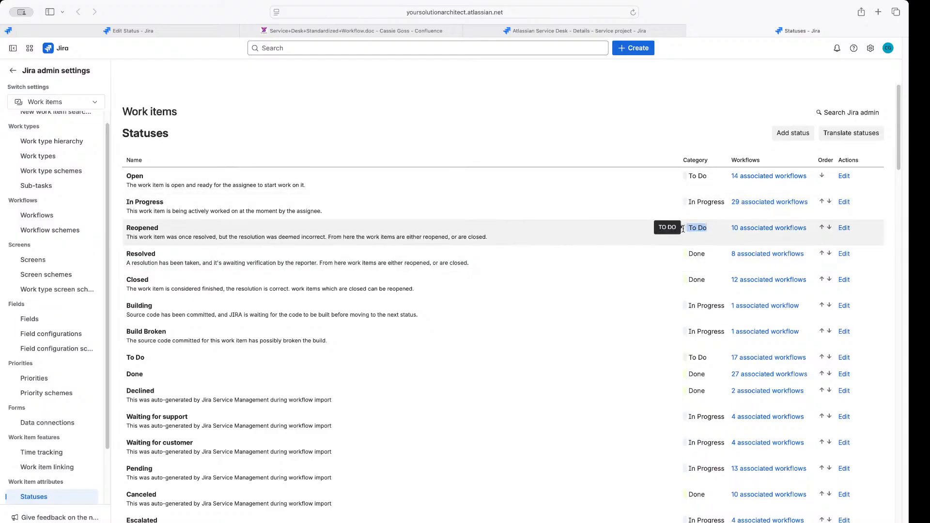
drag(724, 203, 683, 203)
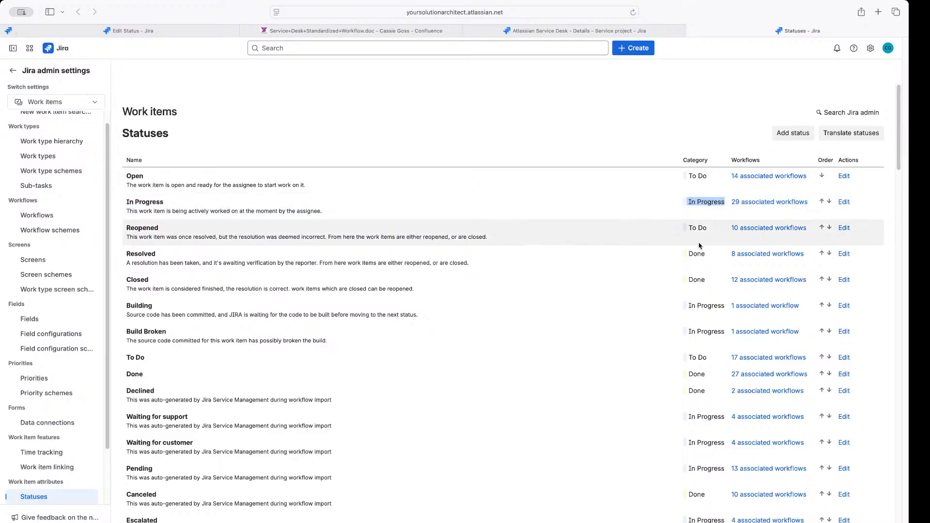
drag(706, 253, 687, 253)
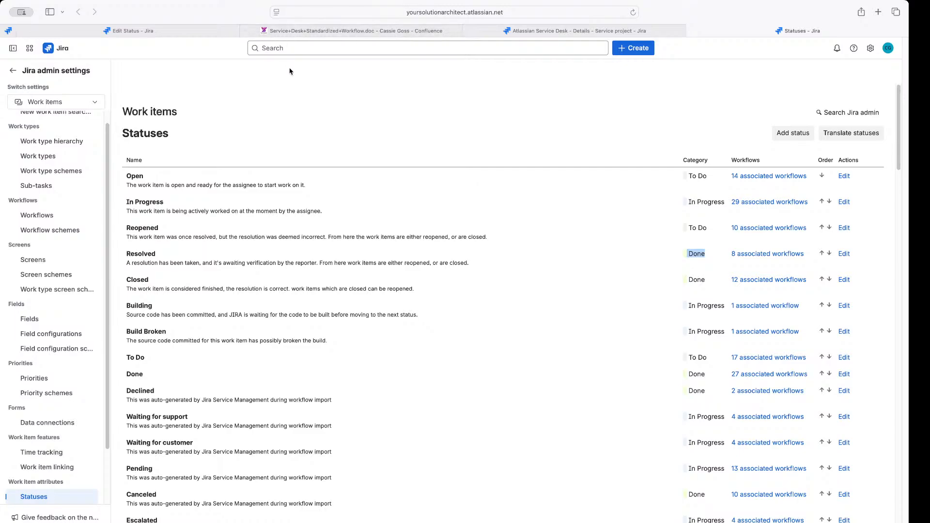
click(177, 31)
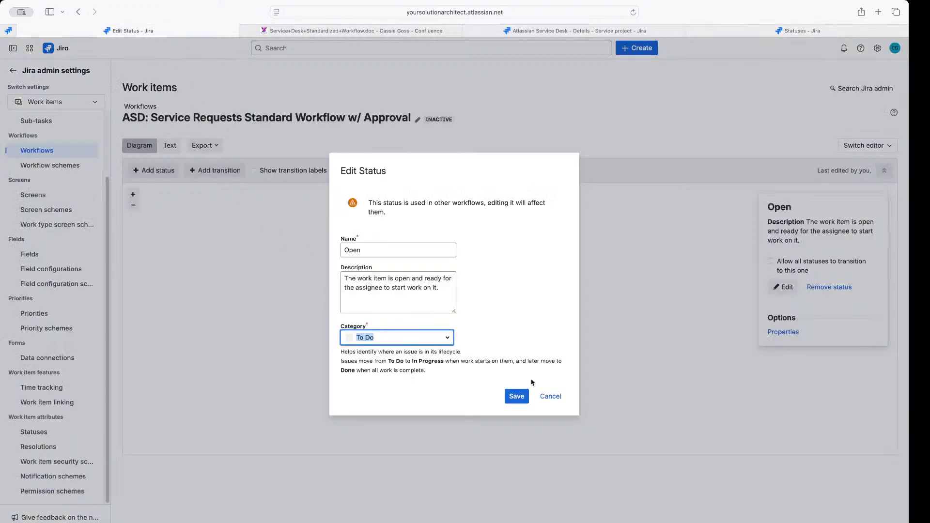
Cancel the Open status edit and view the HELP: General request workflow from a new Workflows tab
click(552, 396)
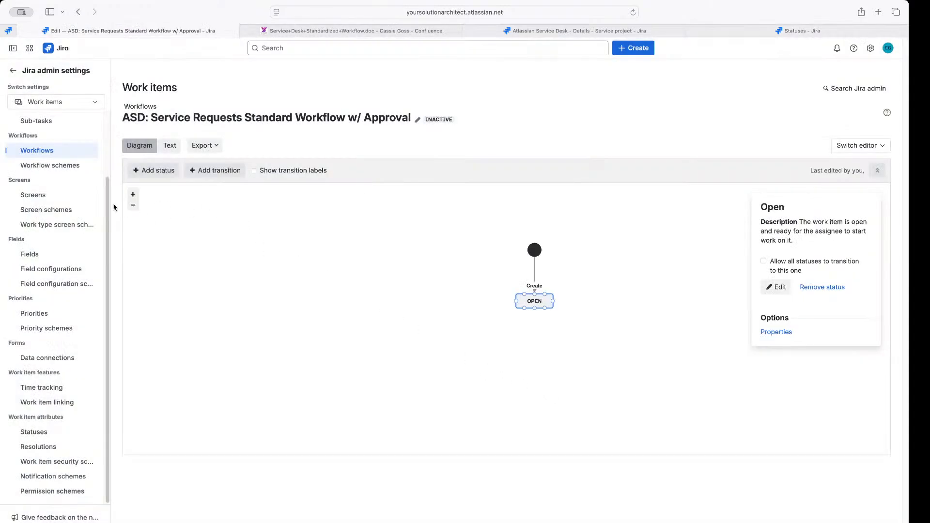
right_click(47, 152)
click(64, 161)
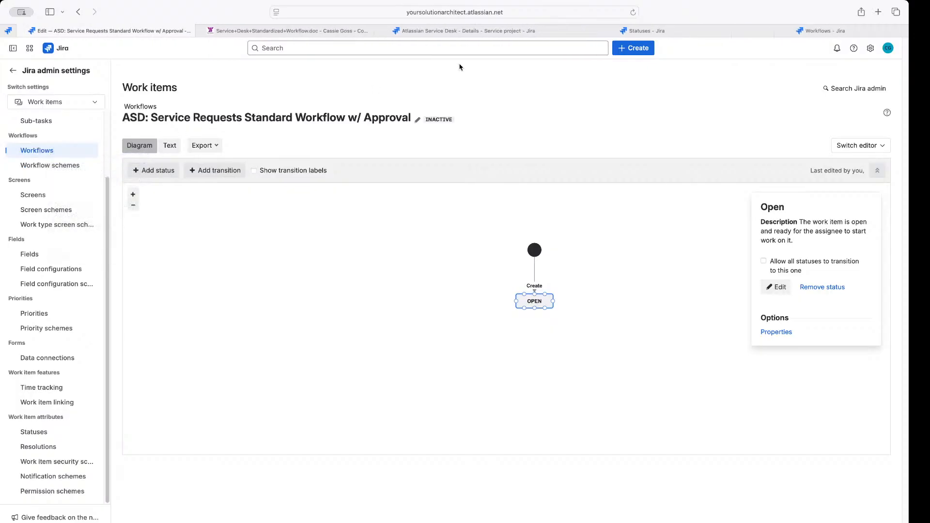
click(795, 30)
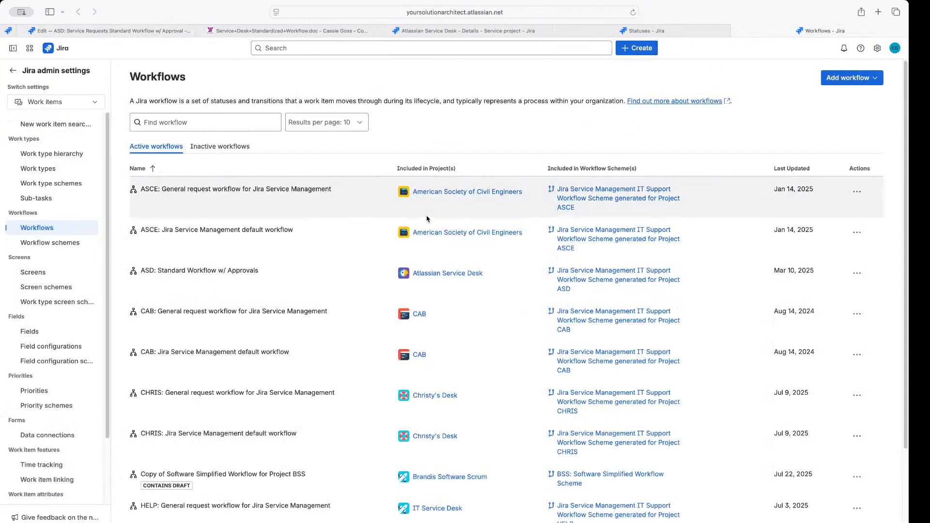
scroll(409, 257, down, 3)
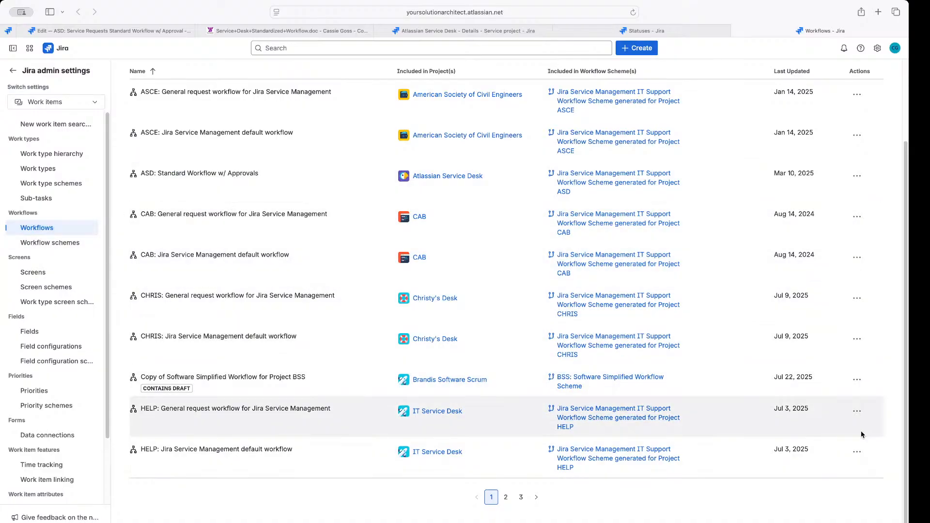
click(857, 411)
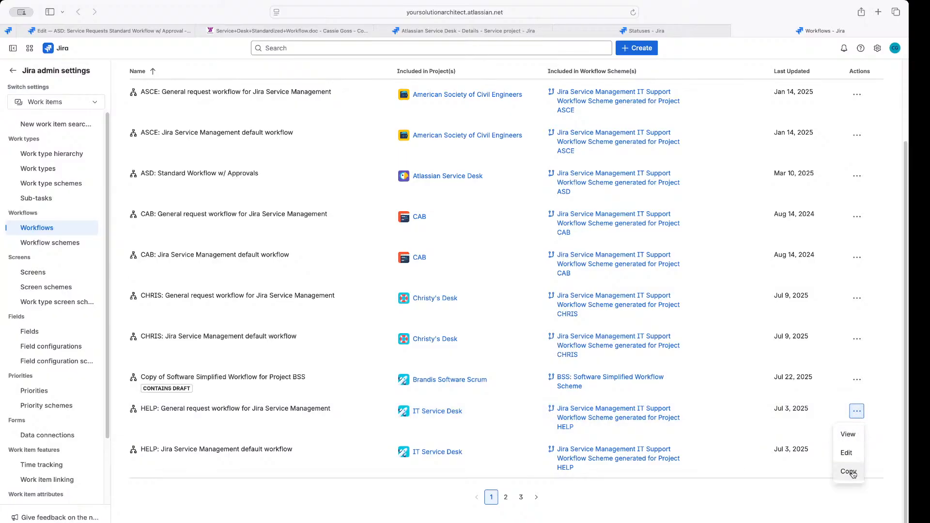
click(849, 435)
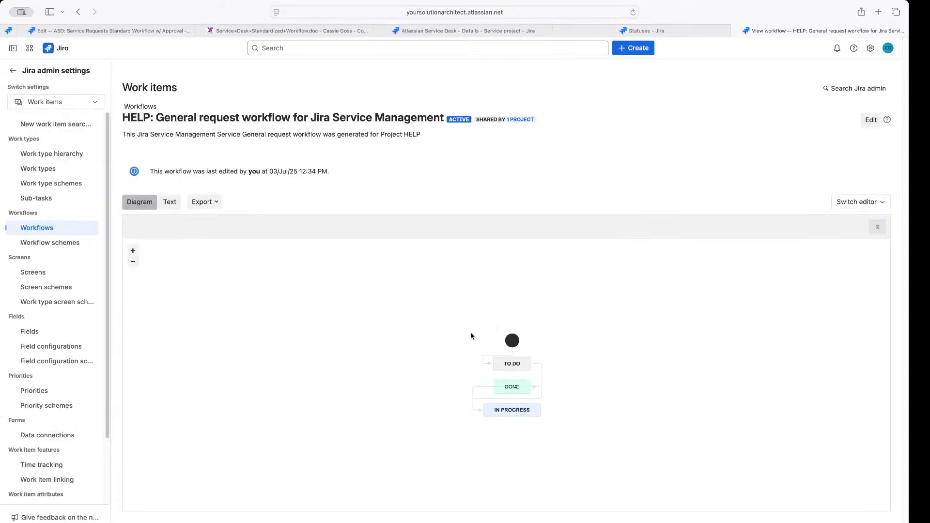
Stack the HELP diagram's TO DO, IN PROGRESS and DONE statuses in a vertical column
mouse_move(524, 412)
mouse_down()
mouse_move(531, 440)
mouse_move(520, 415)
mouse_up()
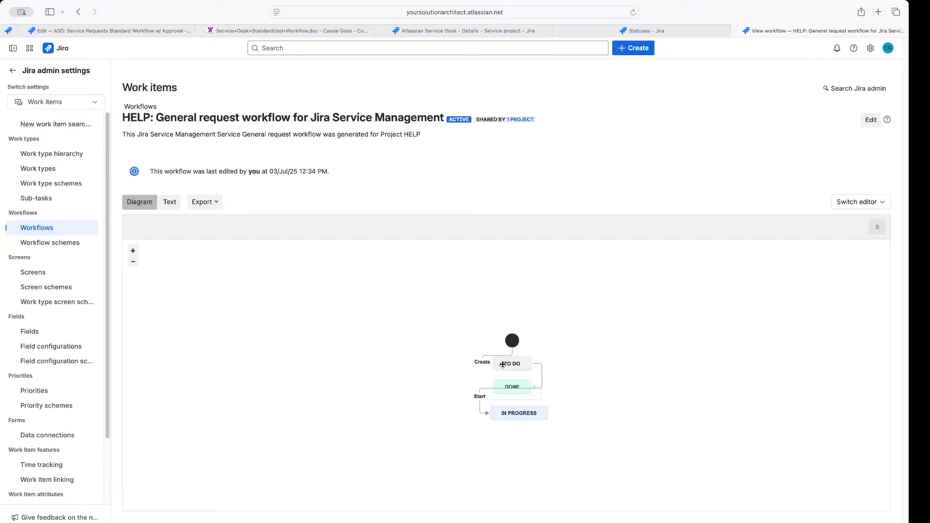
drag(506, 364, 504, 364)
drag(517, 387, 527, 468)
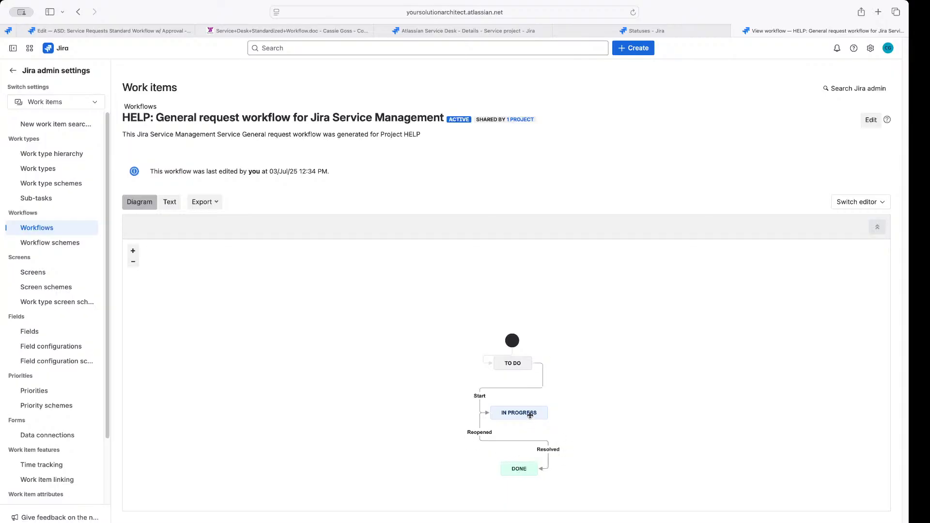
drag(529, 414, 526, 413)
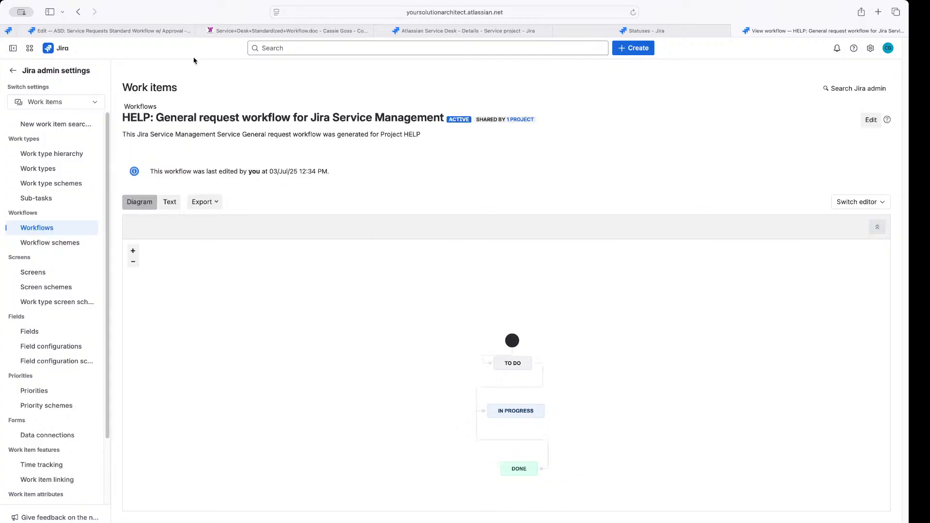
In the ASD workflow editor, move the start point and OPEN status upward
click(146, 30)
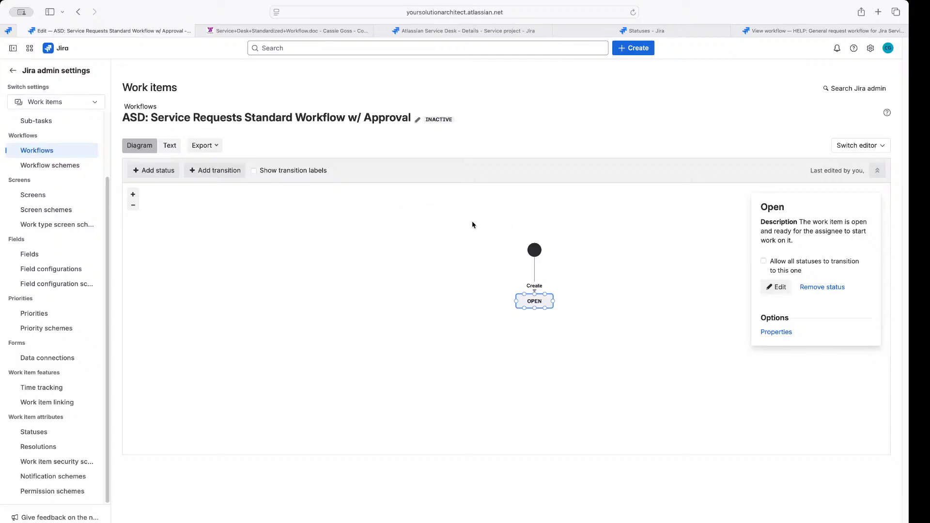
drag(534, 249, 535, 233)
drag(532, 298, 533, 272)
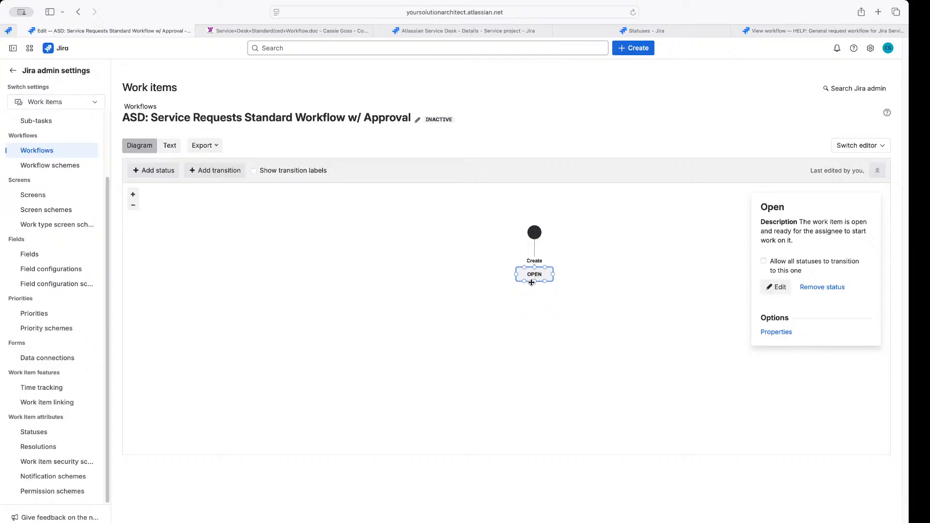
Deselect OPEN, raise the ASD start point slightly, and view the reference workflow diagram image
click(402, 288)
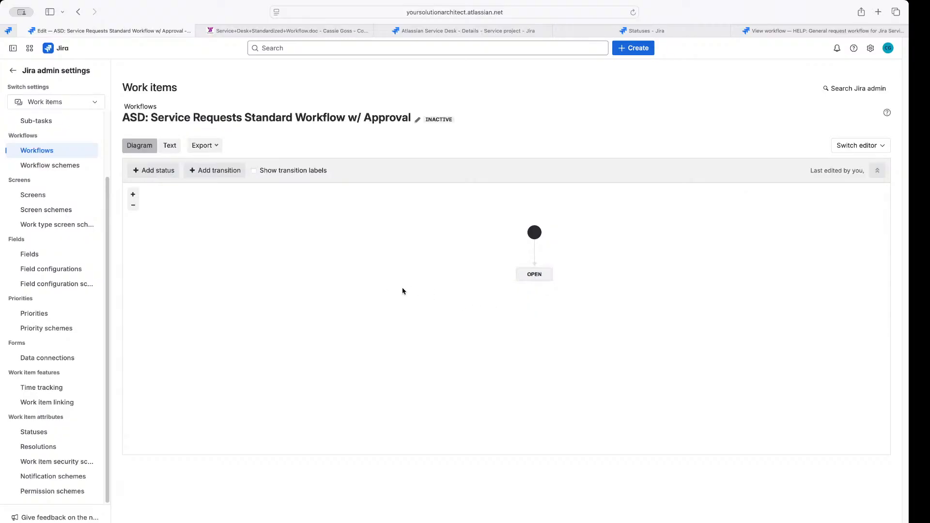
drag(534, 232, 533, 222)
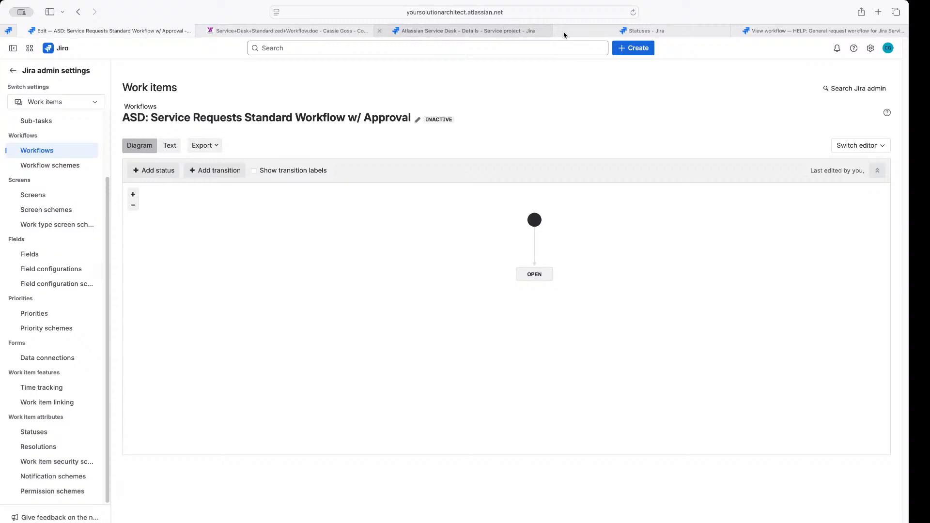
click(465, 31)
click(316, 27)
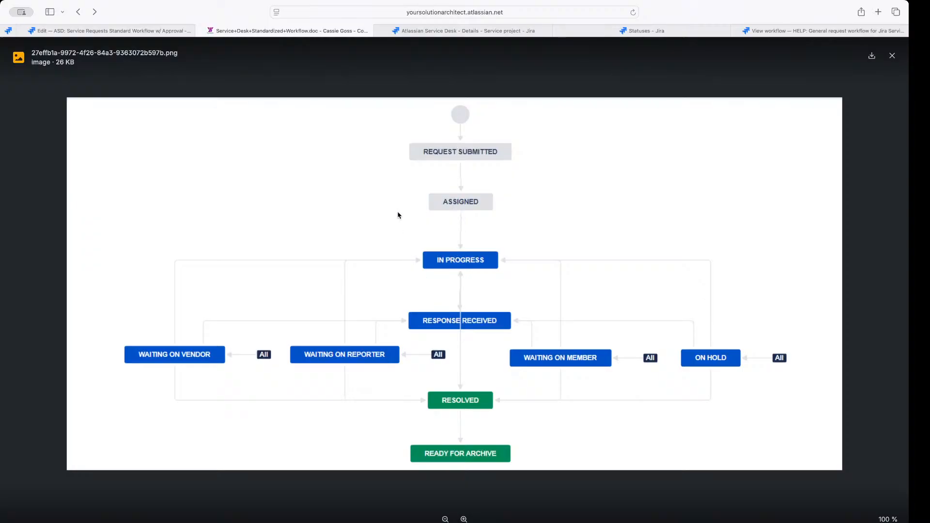
Raise the HELP diagram's start point, then fine-tune the ASD start point above OPEN
click(467, 35)
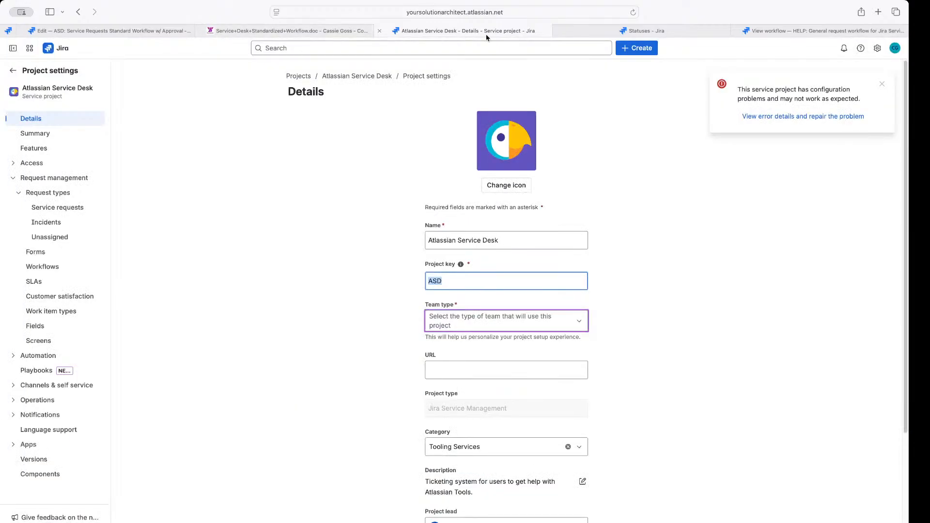
click(808, 32)
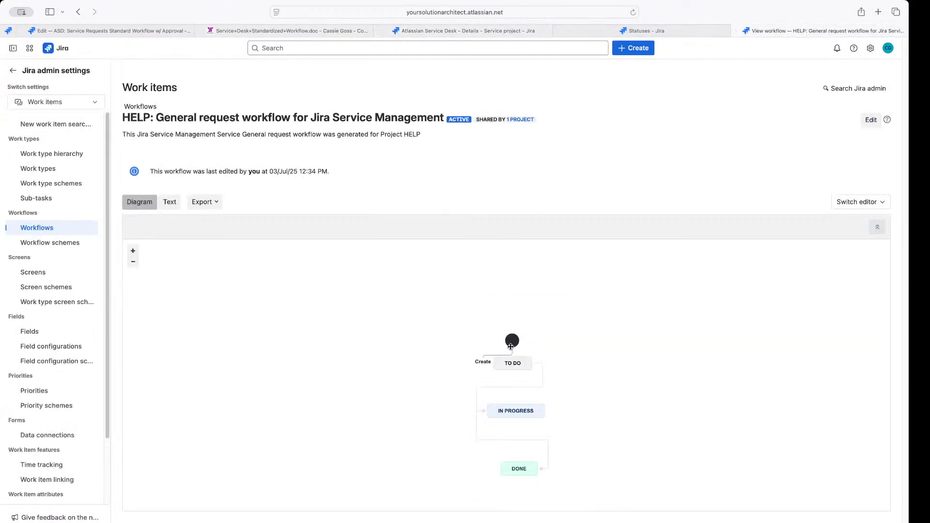
drag(512, 340, 512, 324)
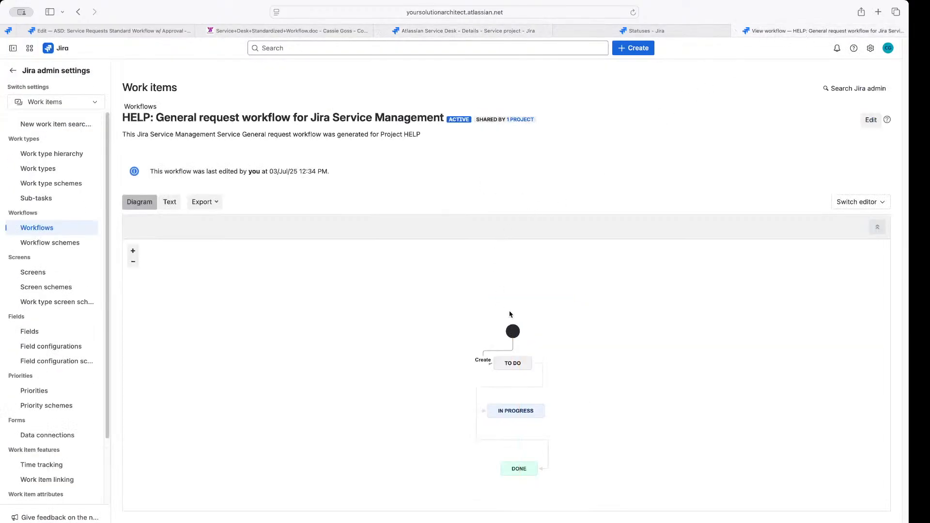
click(153, 32)
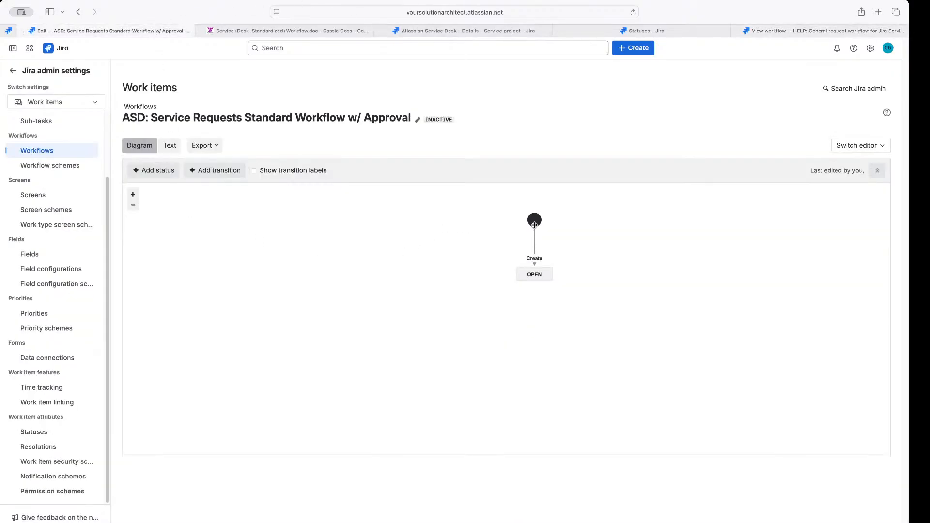
mouse_move(534, 224)
mouse_down()
mouse_move(515, 220)
mouse_move(533, 223)
mouse_up()
Add the existing Response Received status left of OPEN, then view the reference workflow diagram image
click(154, 170)
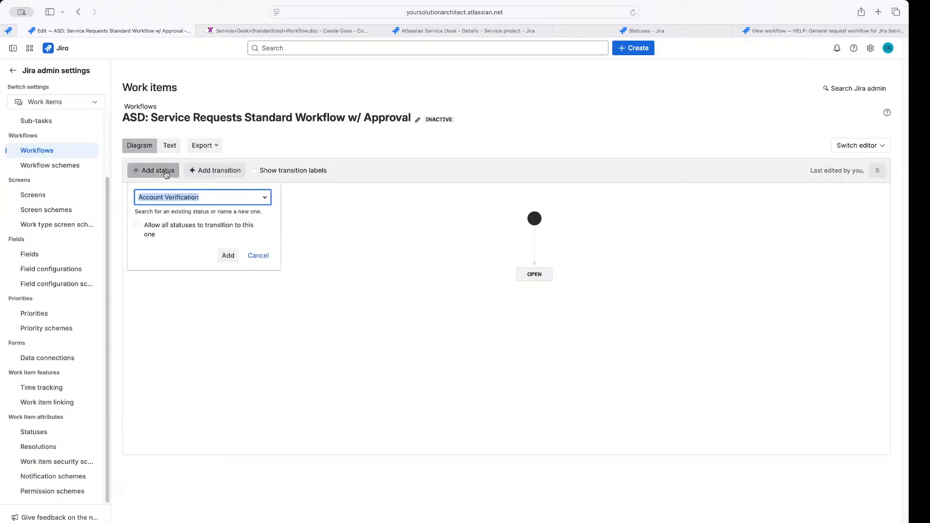
text(r)
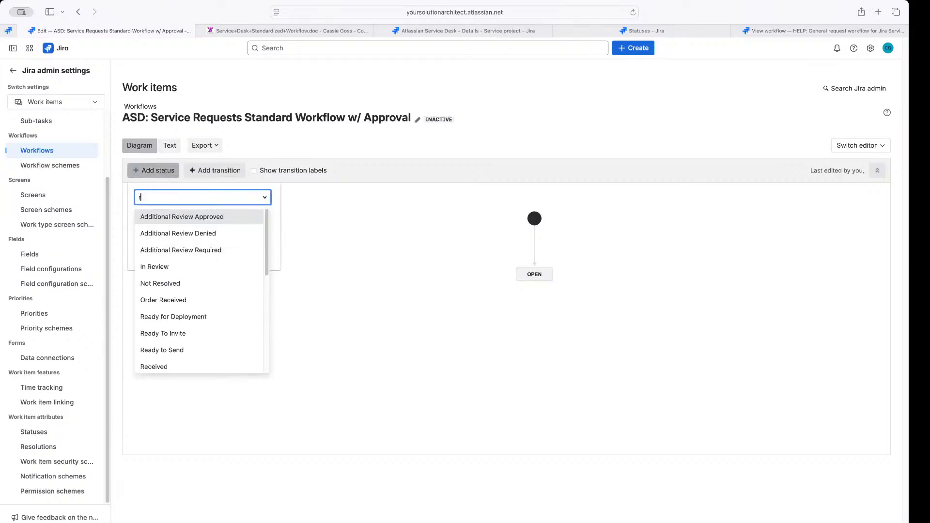
text(ec)
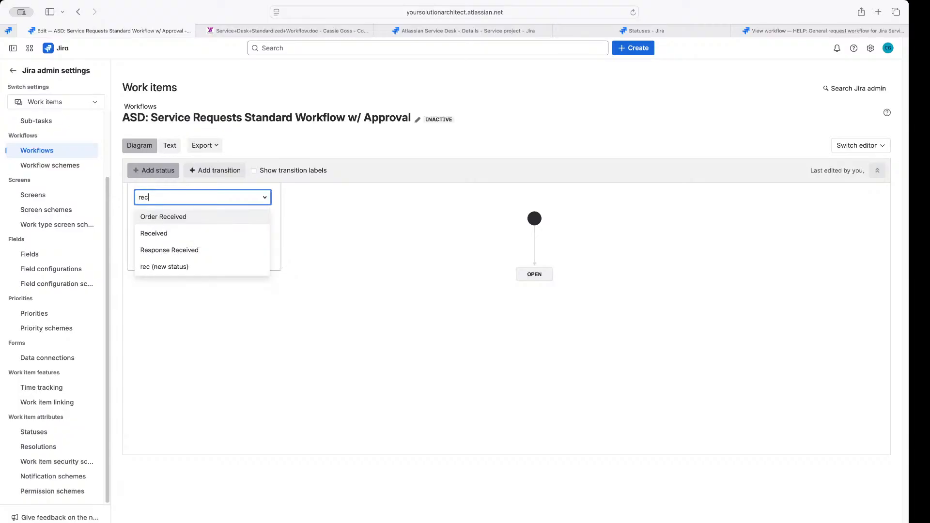
click(193, 250)
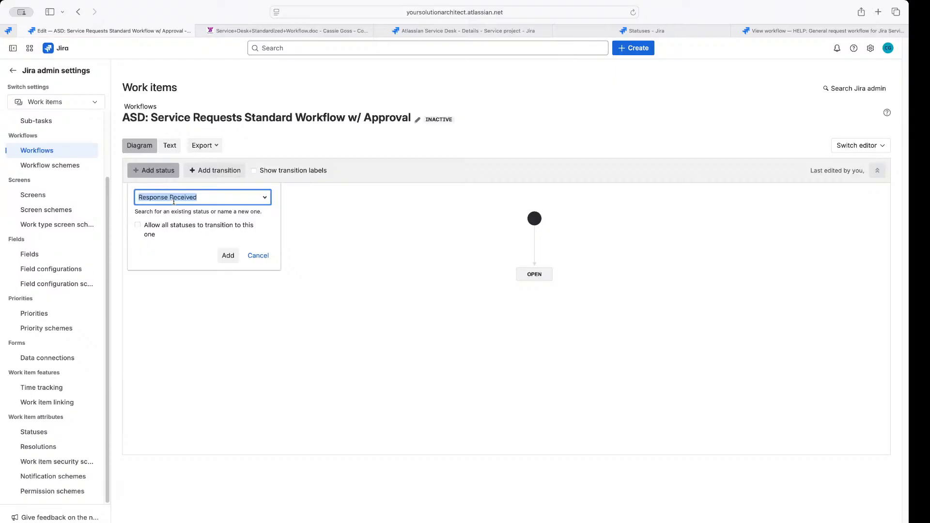
click(224, 251)
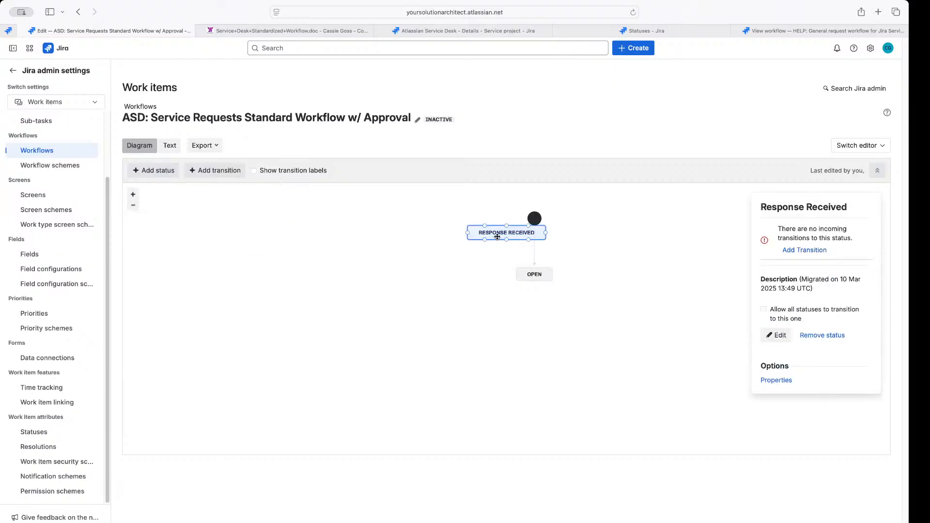
drag(494, 234, 373, 270)
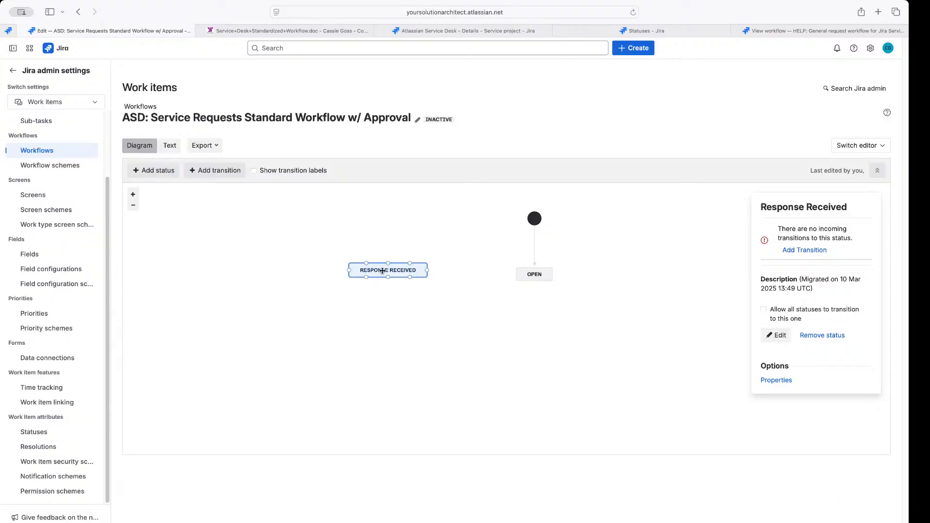
click(150, 171)
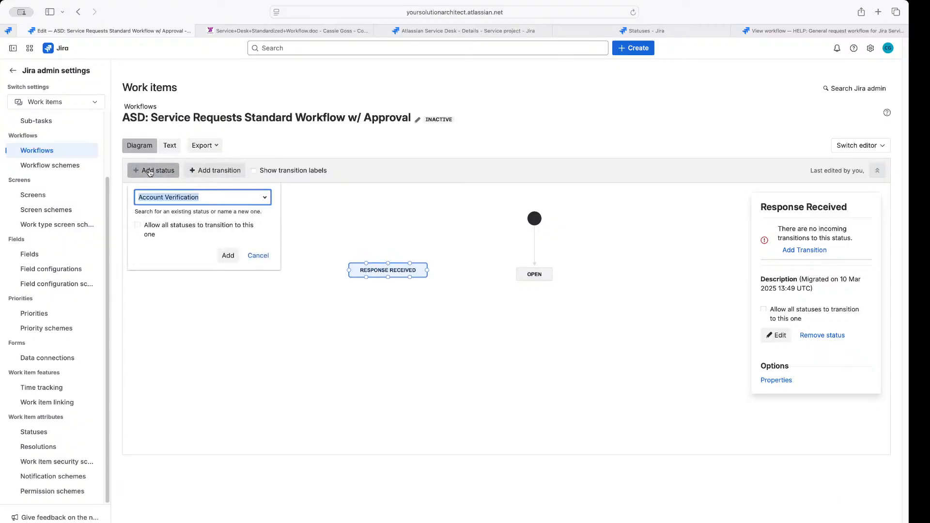
click(315, 32)
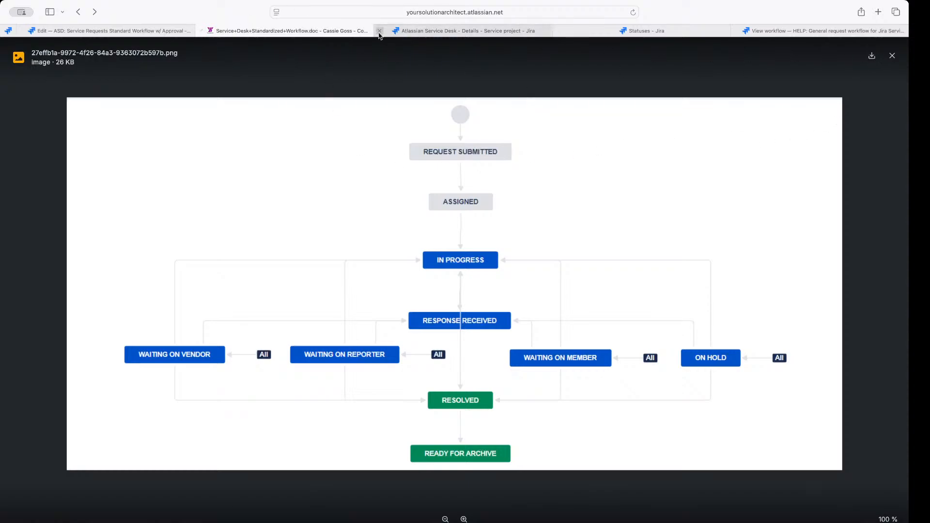
Move the Workflow.doc tab out of the window and drag Response Received down below OPEN
drag(269, 29, 925, 177)
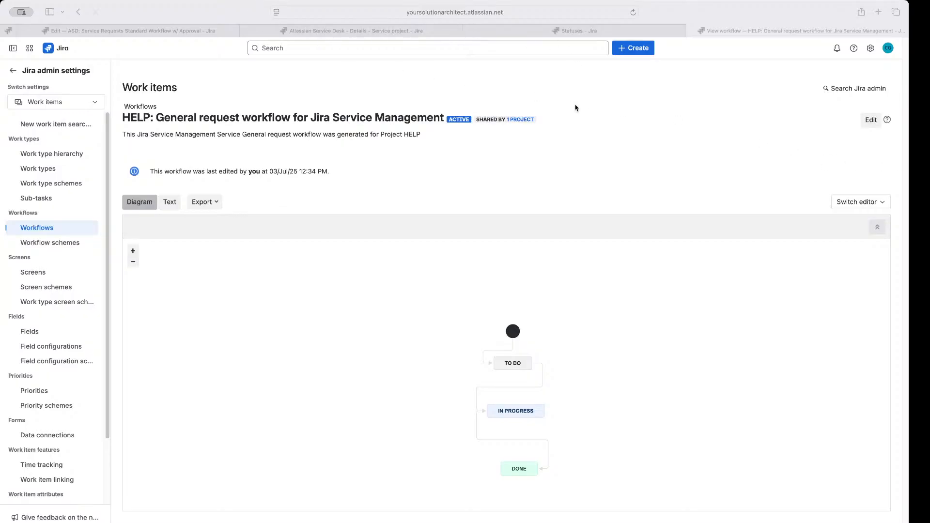
click(331, 94)
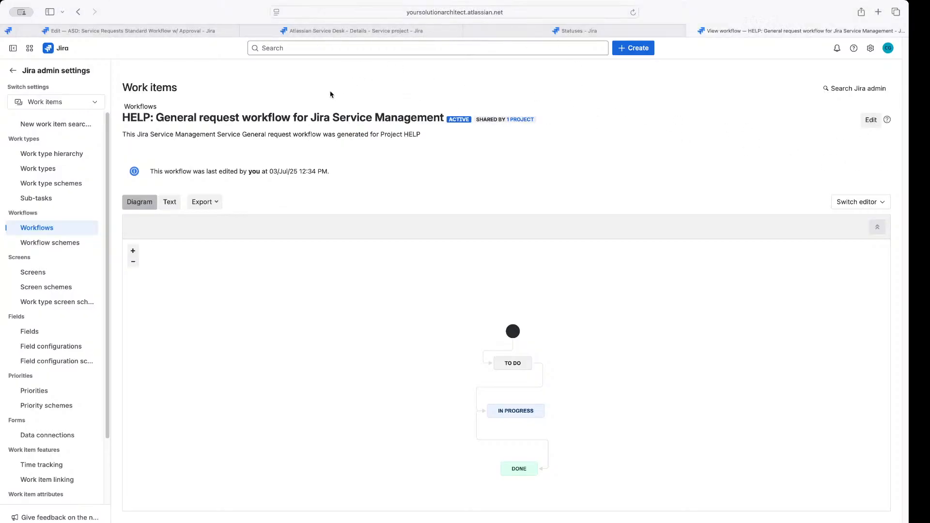
click(167, 32)
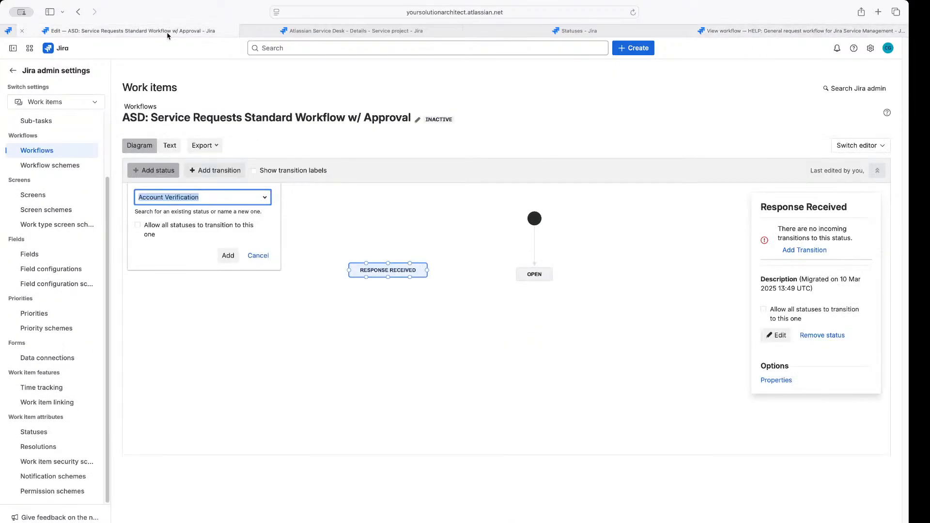
drag(373, 270, 412, 286)
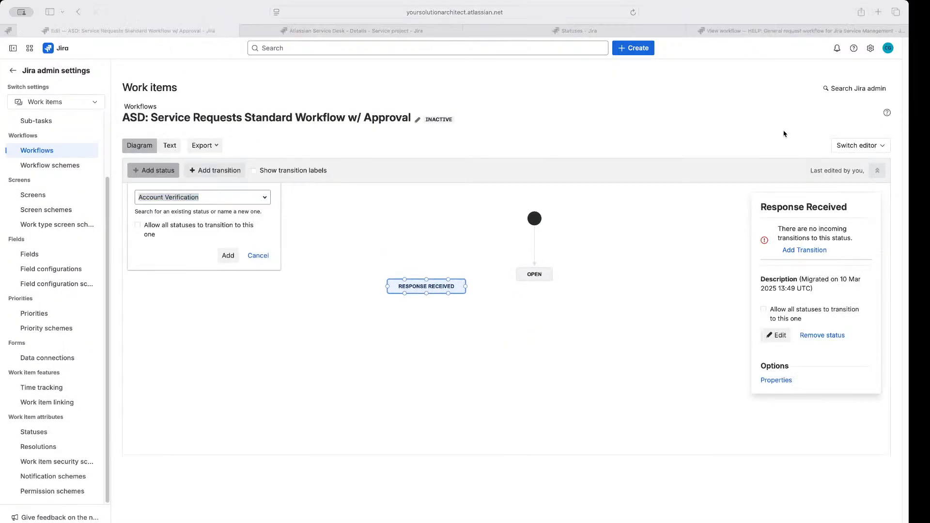
click(442, 220)
drag(420, 286, 410, 353)
Add the Request Submitted status and place it left, beside the start point
text(Requ)
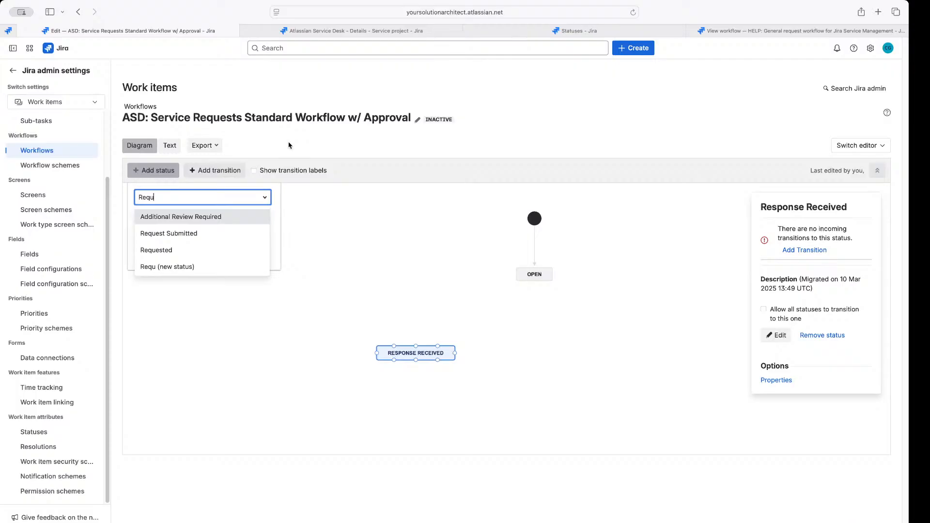
click(231, 235)
click(228, 256)
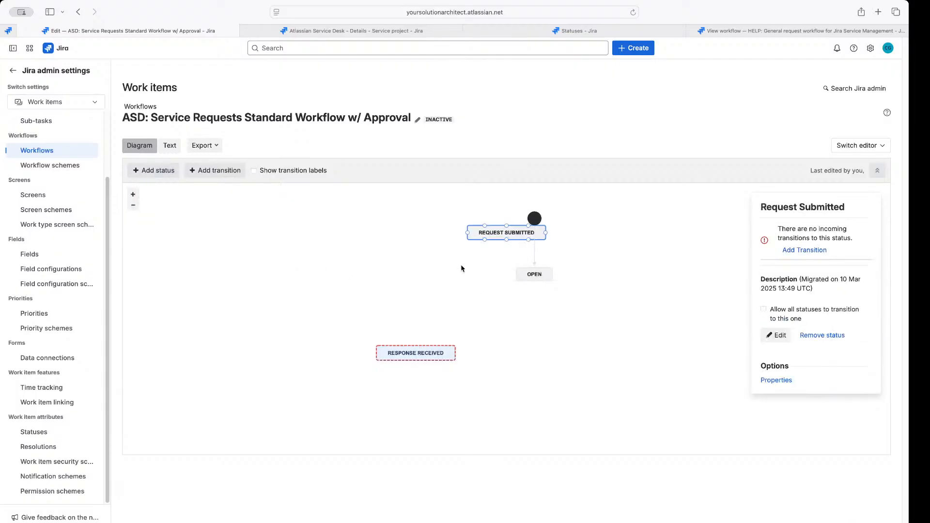
drag(491, 232, 401, 257)
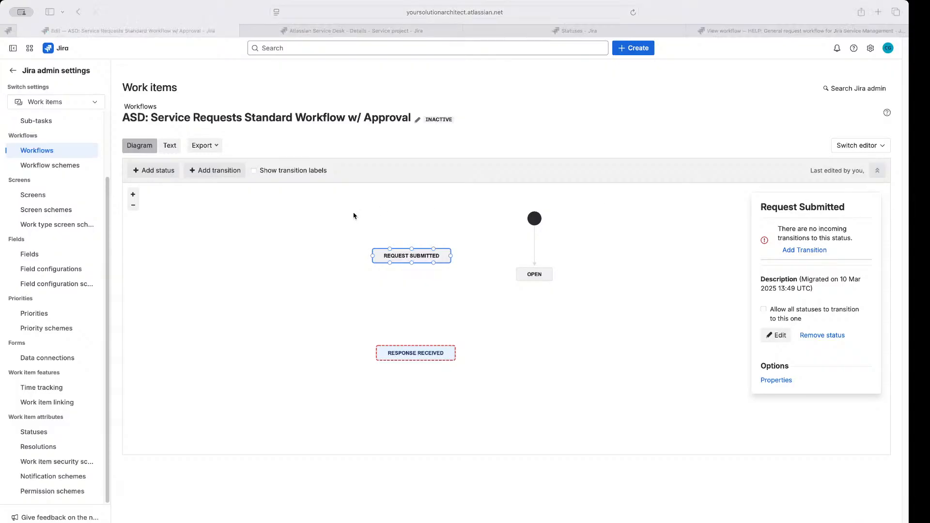
Add the Assigned status and place it below Request Submitted
click(152, 170)
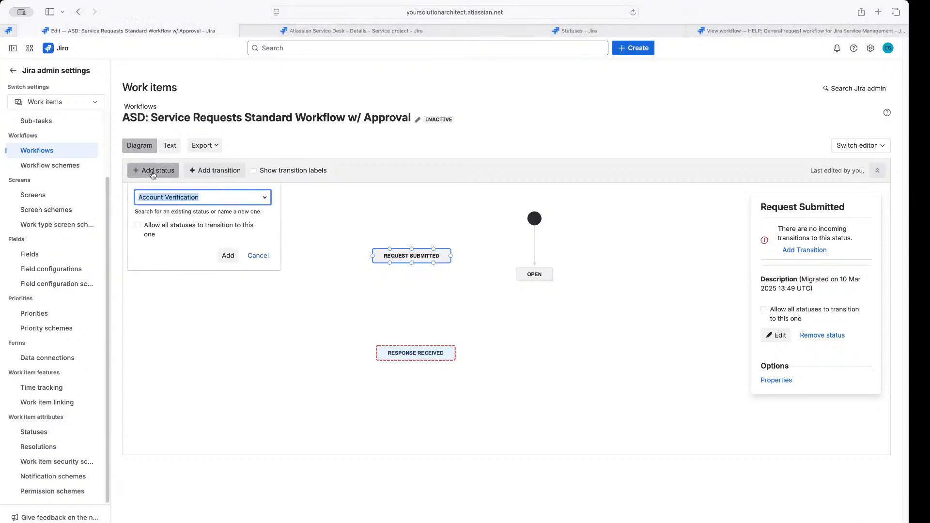
text(Assig)
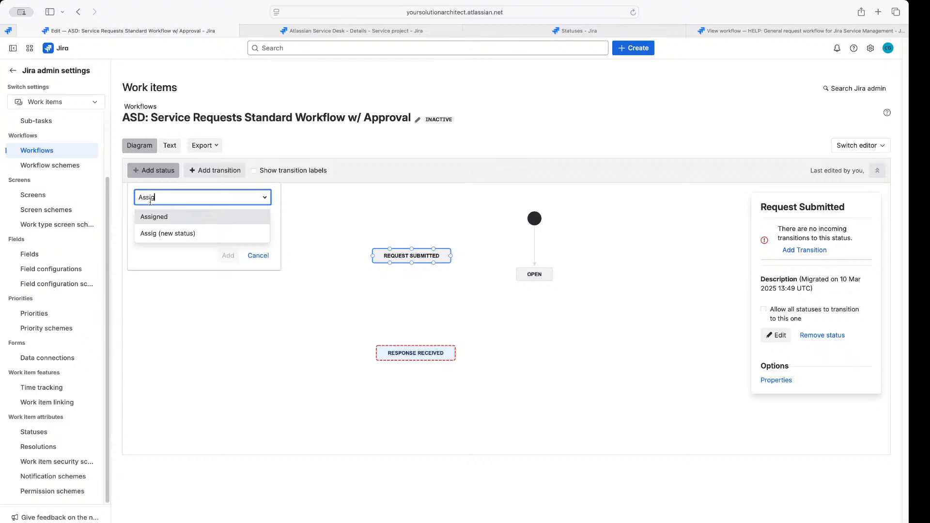
click(159, 218)
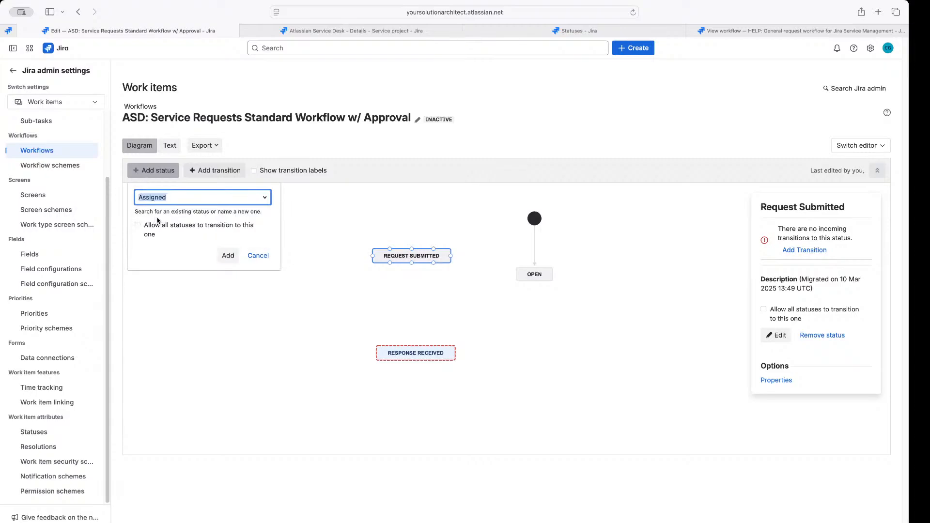
click(228, 255)
drag(506, 233, 416, 291)
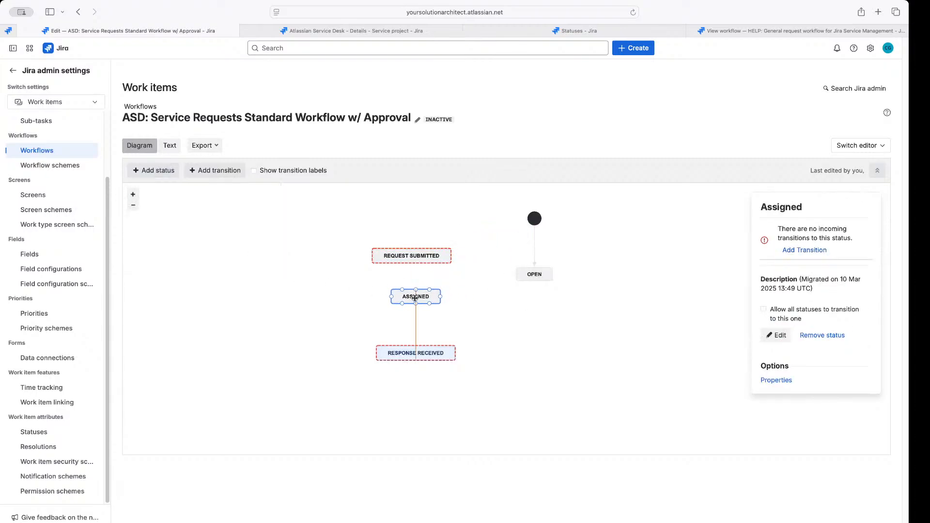
click(154, 171)
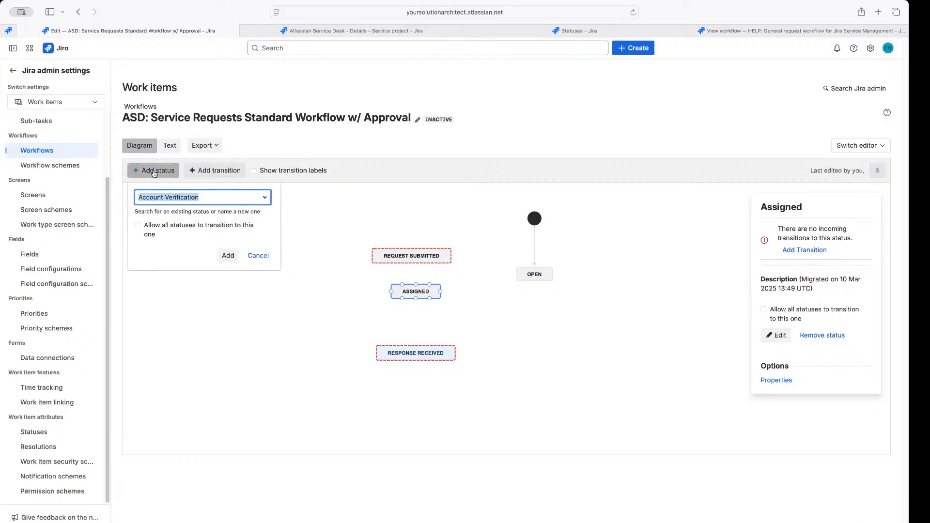
text(thisis)
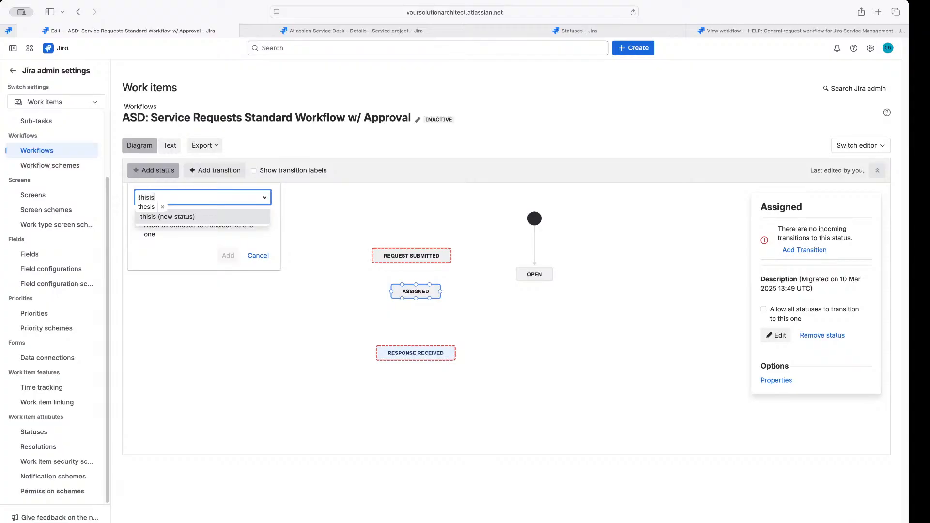
text(new)
key(BackSpace)
key(BackSpace)
key(BackSpace)
key(BackSpace)
key(BackSpace)
key(BackSpace)
key(BackSpace)
key(BackSpace)
key(BackSpace)
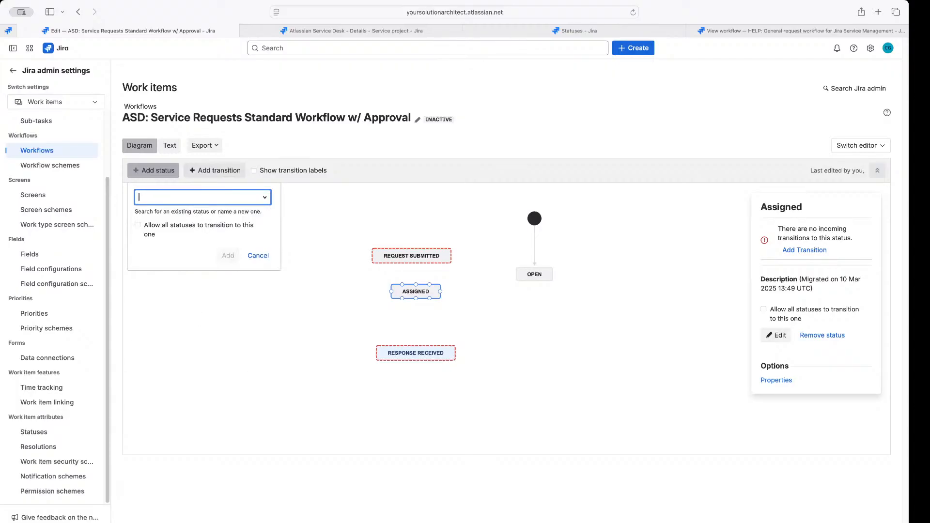
text(QA)
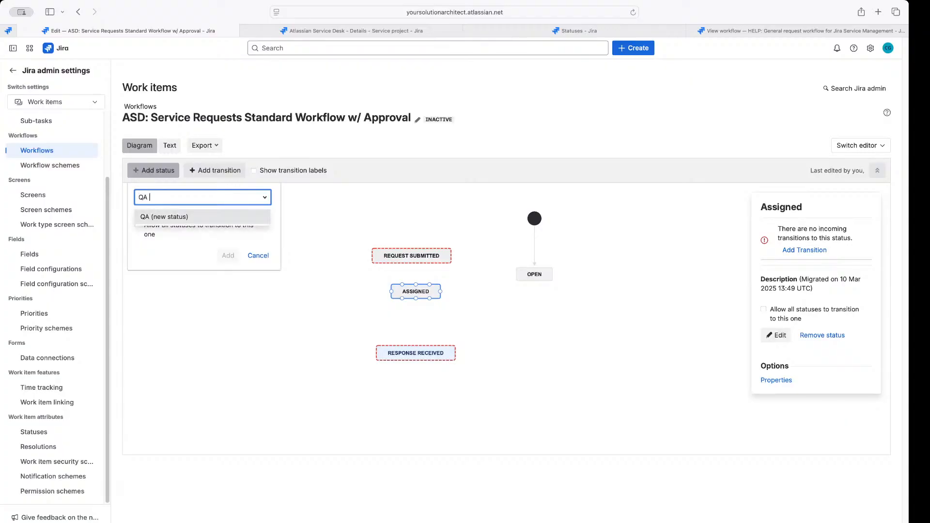
text( Assigned)
key(BackSpace)
key(BackSpace)
key(BackSpace)
key(BackSpace)
key(BackSpace)
key(BackSpace)
key(BackSpace)
key(BackSpace)
key(BackSpace)
key(BackSpace)
key(BackSpace)
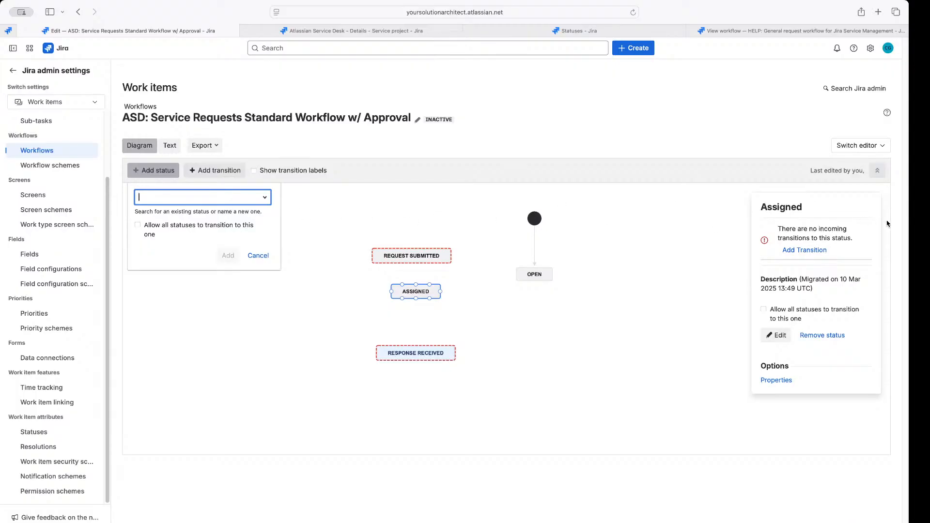
click(918, 218)
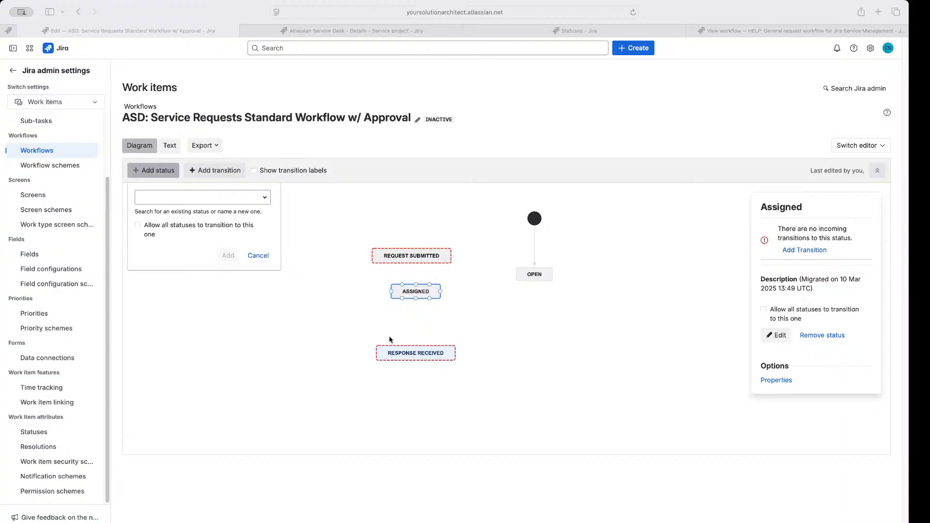
Add the existing In Progress status between Assigned and Response Received
click(181, 196)
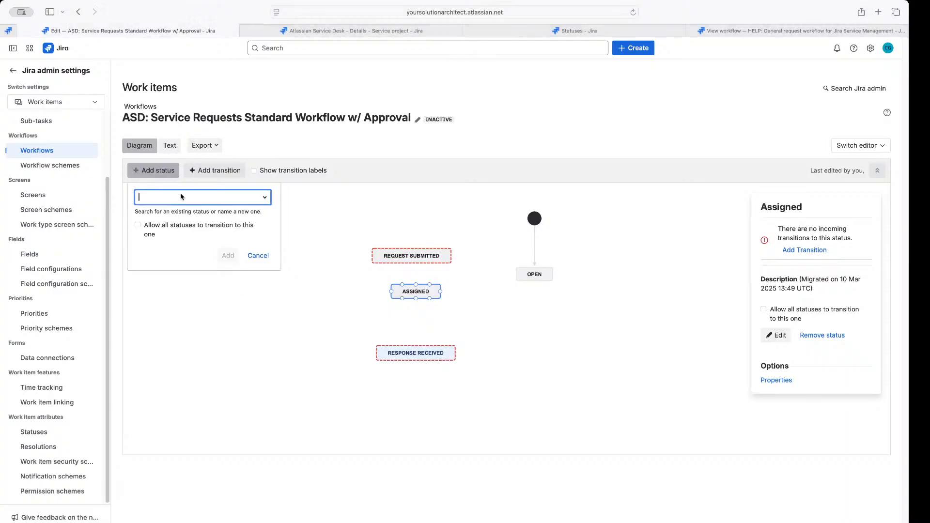
text(In Ori)
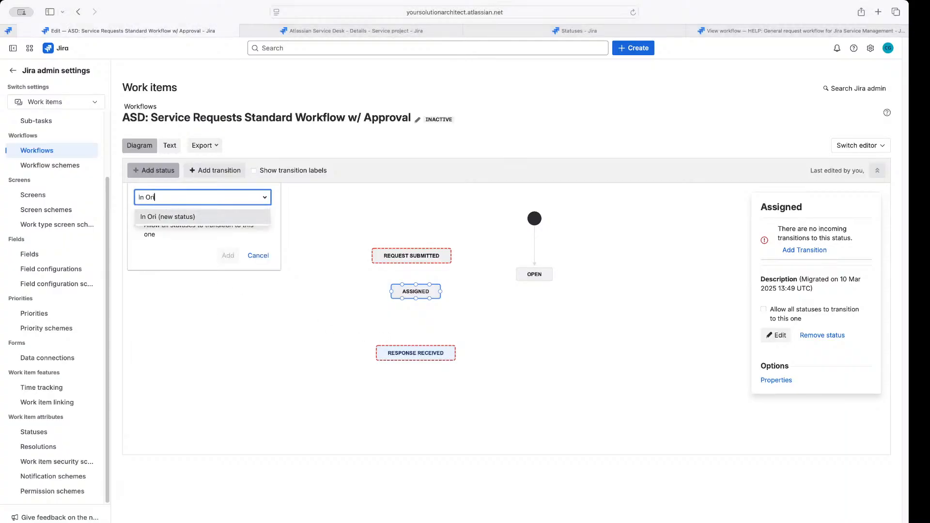
key(BackSpace)
key(BackSpace)
key(BackSpace)
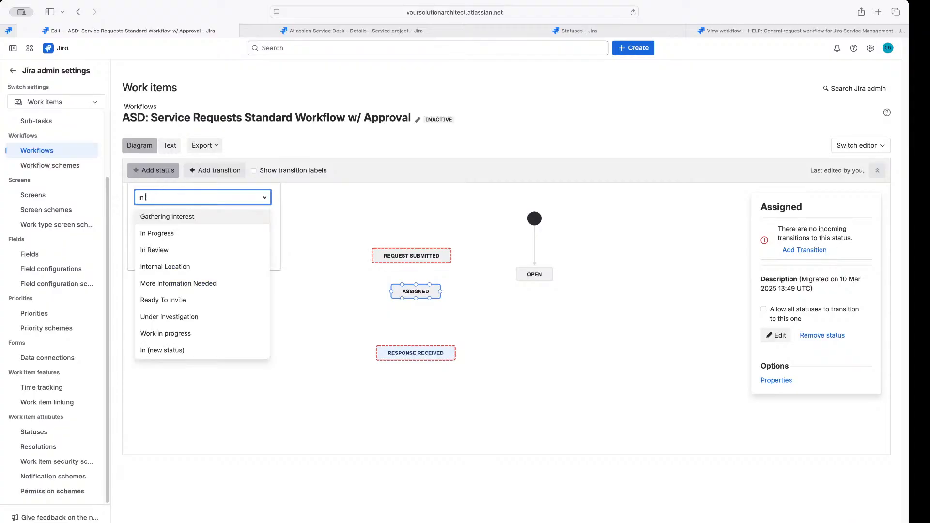
text(Progres)
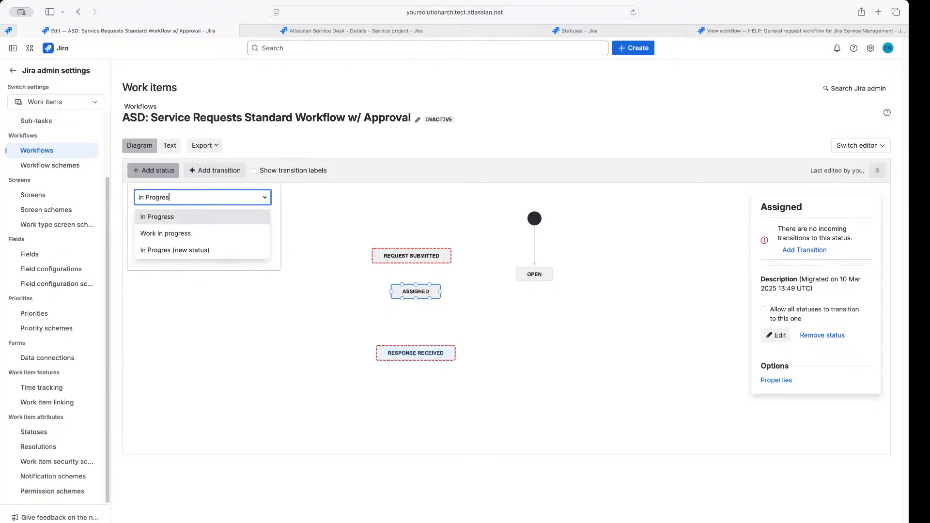
click(187, 217)
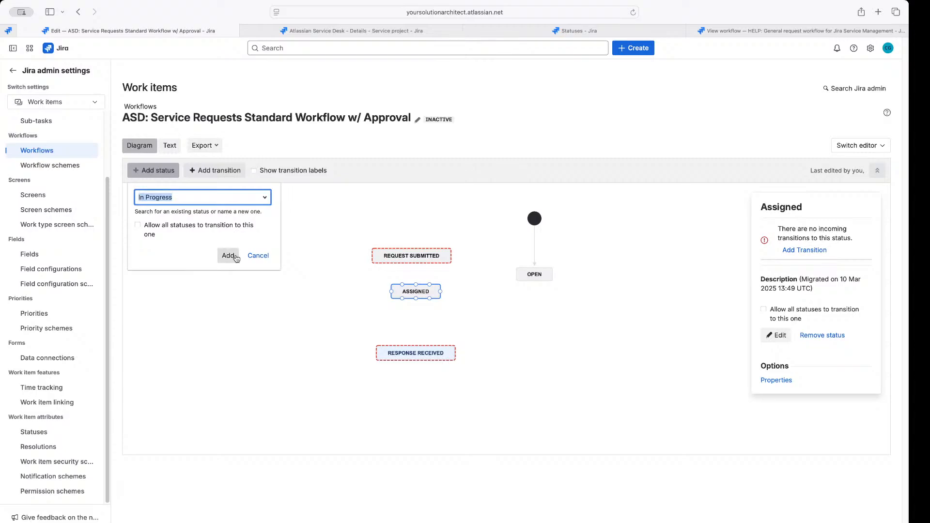
click(228, 256)
drag(498, 230, 408, 323)
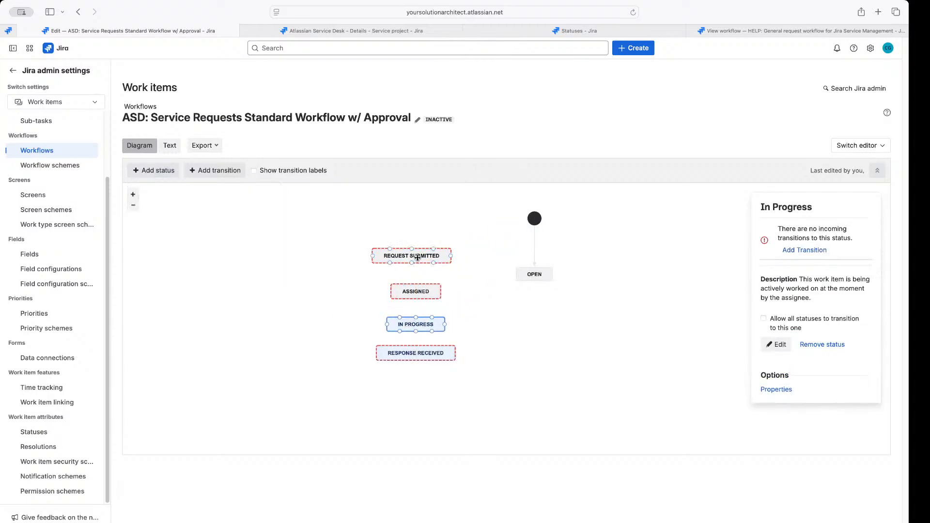
Tighten the column: Request Submitted, Assigned, In Progress, Response Received stacked closely top to bottom
drag(420, 259, 419, 245)
drag(412, 291, 412, 268)
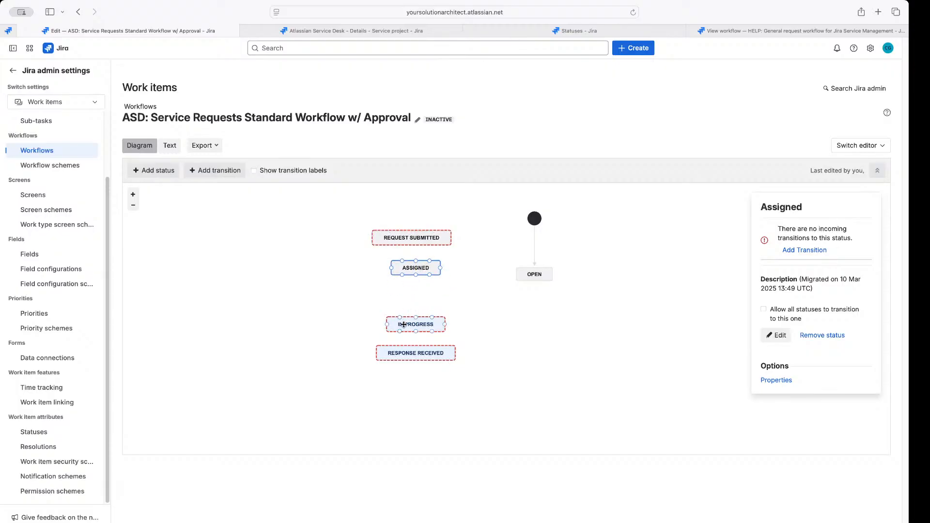
drag(404, 325, 404, 303)
drag(414, 356, 415, 342)
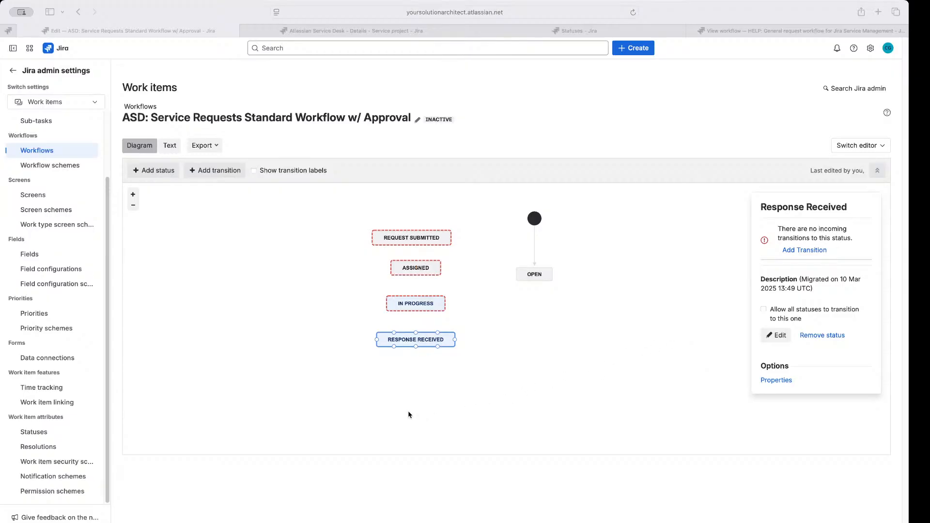
Add the existing Waiting On Reporter status and drop it at the diagram's lower left
click(153, 175)
text(Waiting)
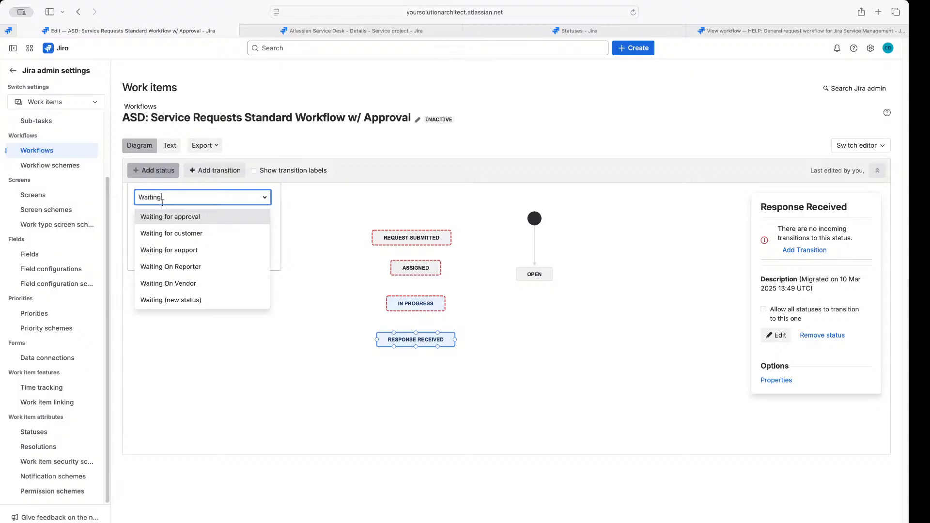
click(172, 268)
click(228, 255)
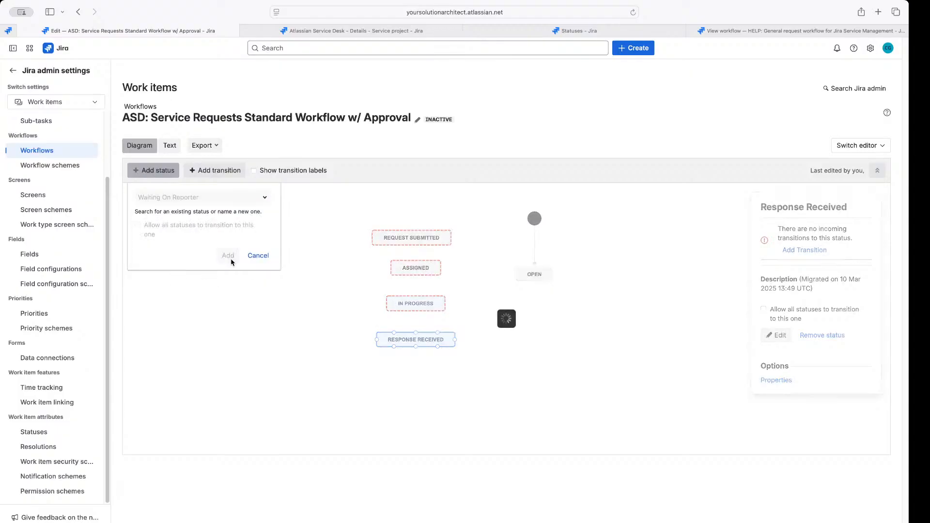
drag(505, 229, 220, 374)
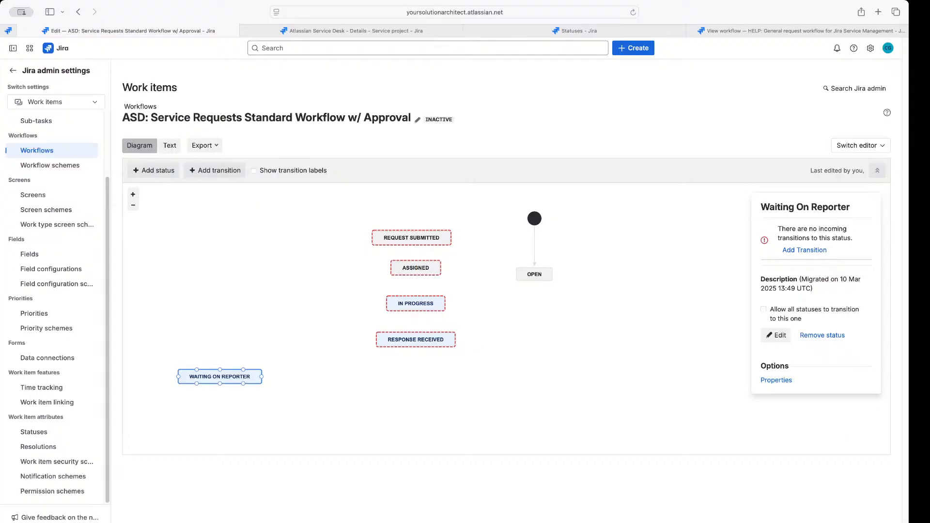
Add the existing Waiting On Vendor status beside Waiting On Reporter
click(148, 174)
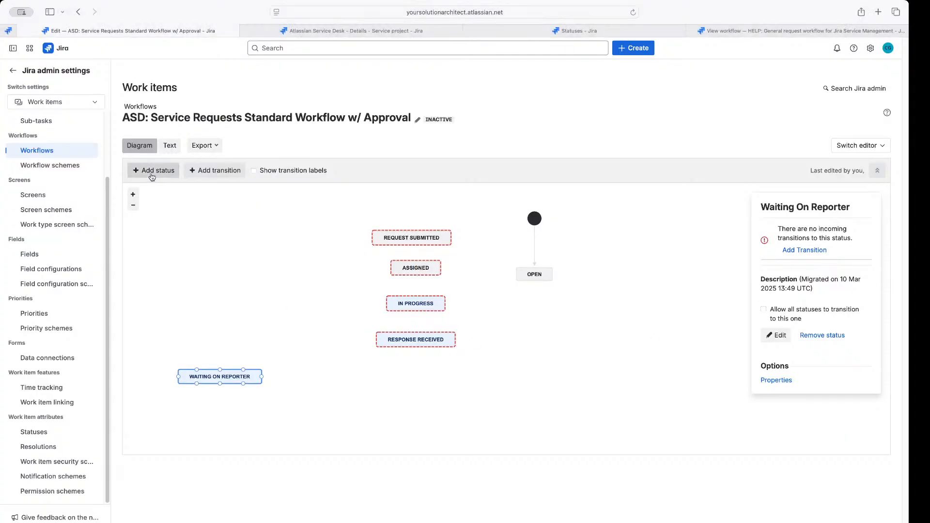
click(152, 177)
text(Wait)
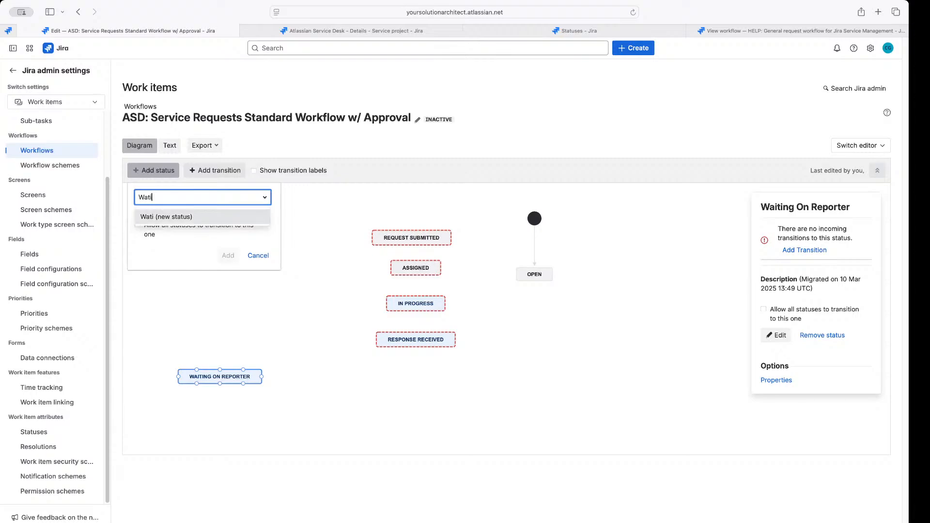
text(ing)
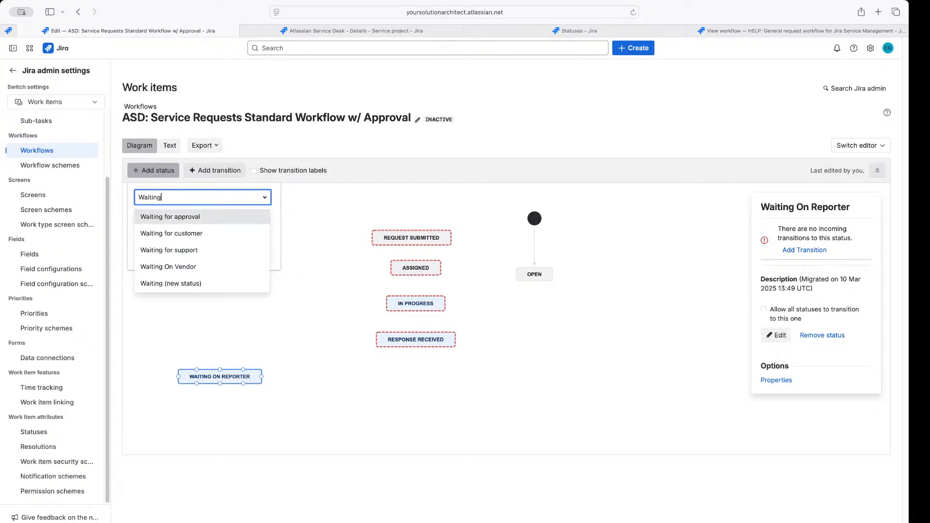
click(160, 266)
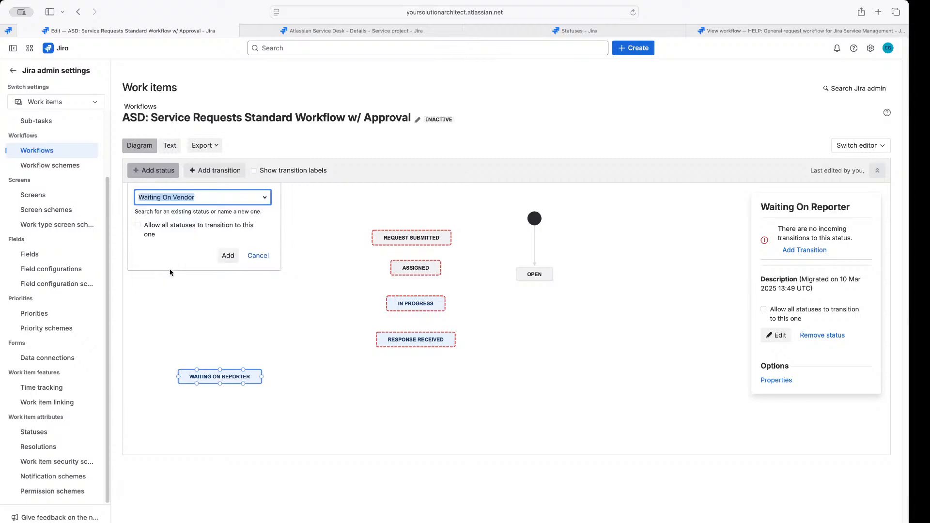
click(228, 256)
drag(488, 236, 320, 383)
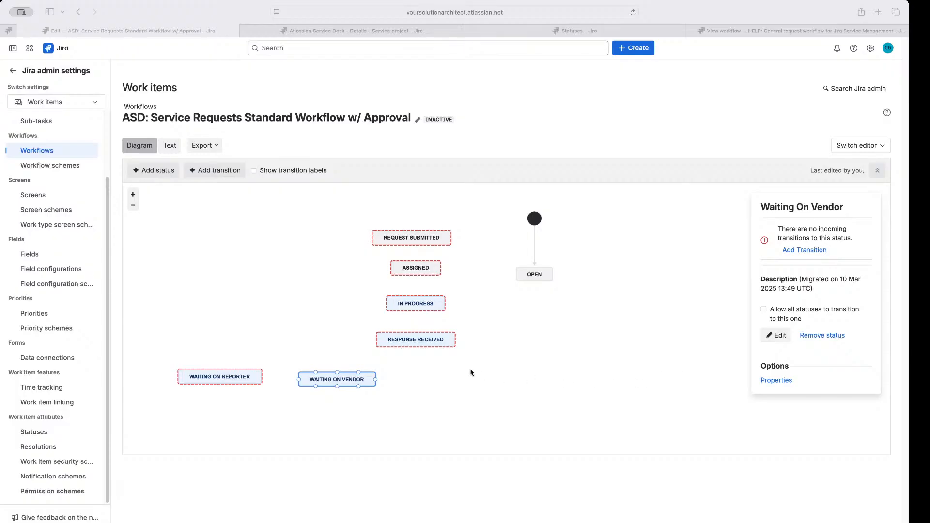
Rearrange the waiting statuses so Waiting On Vendor sits far left with Waiting On Reporter beside it
click(231, 379)
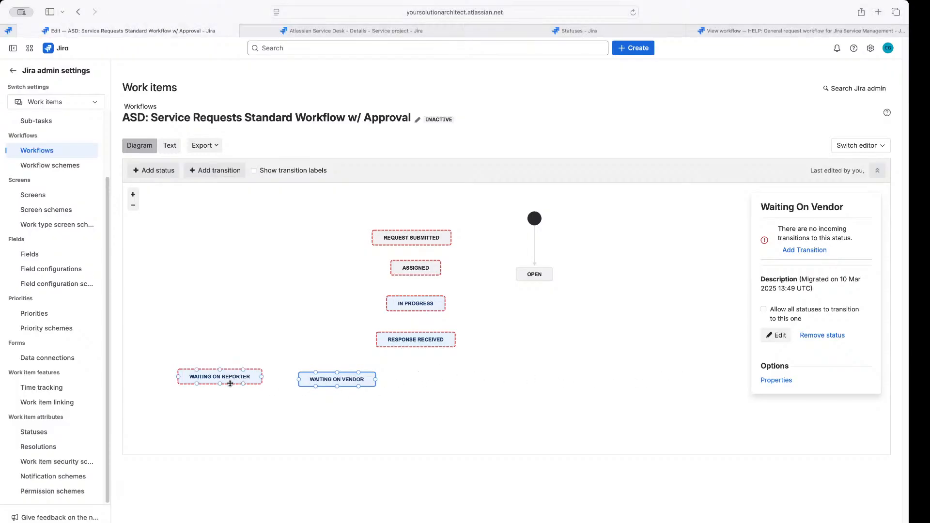
drag(230, 383, 464, 381)
drag(356, 381, 208, 380)
drag(451, 383, 332, 383)
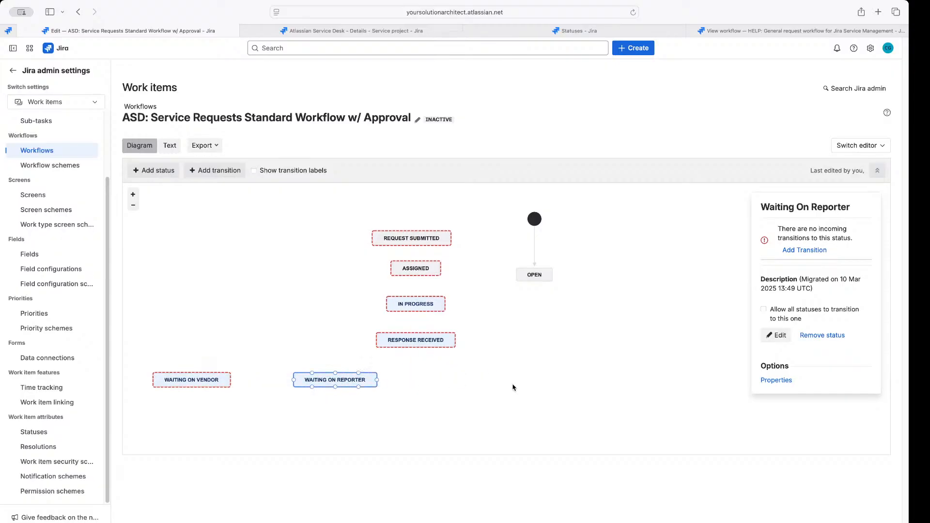
click(920, 283)
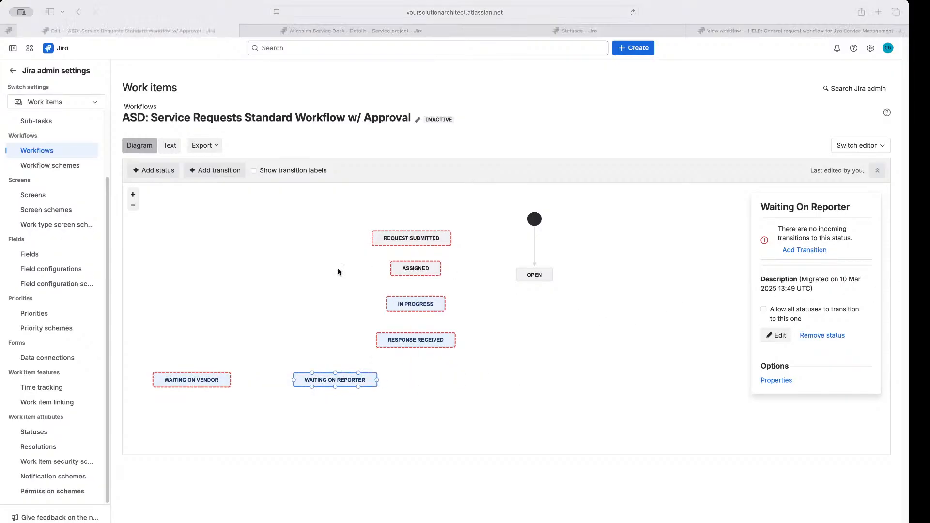
Add the existing On Hold status and place it right of Waiting On Reporter
click(153, 172)
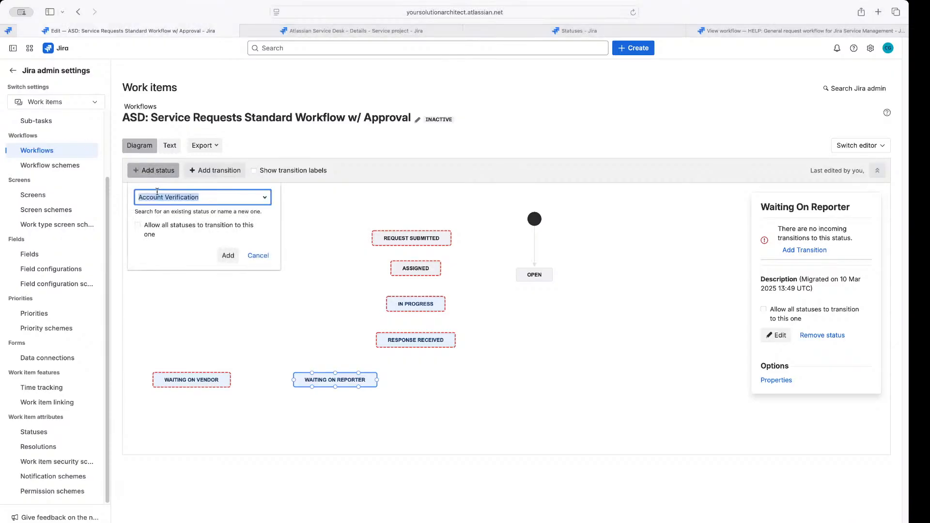
text(Wai)
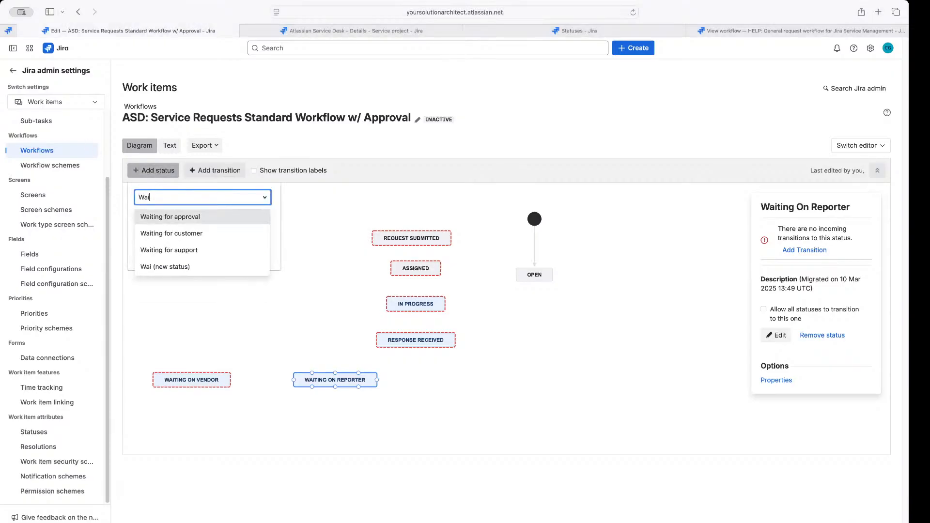
key(BackSpace)
key(BackSpace)
key(BackSpace)
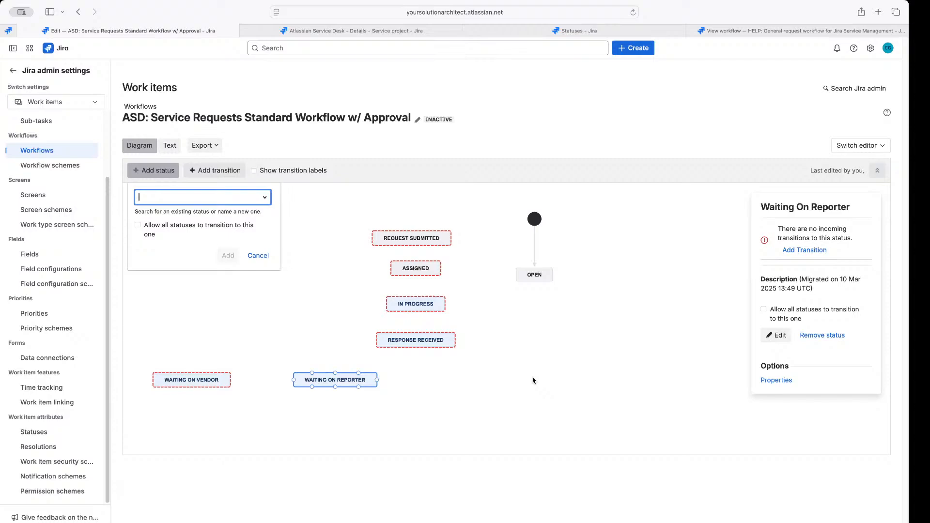
click(920, 323)
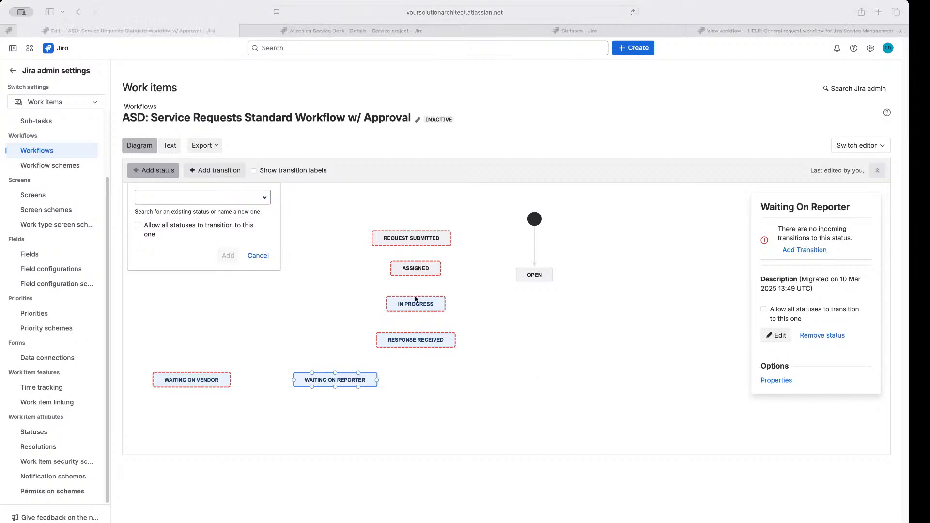
click(212, 197)
text(On Hold)
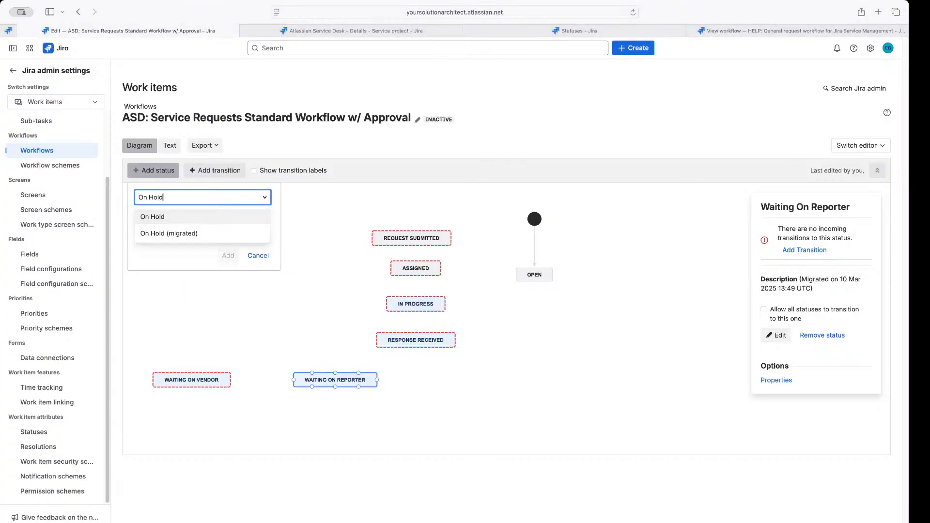
key(Return)
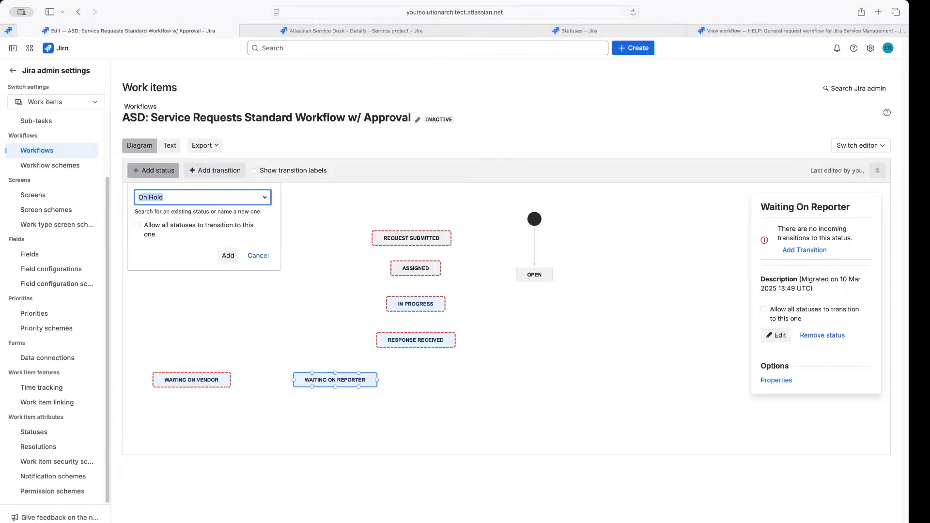
click(227, 258)
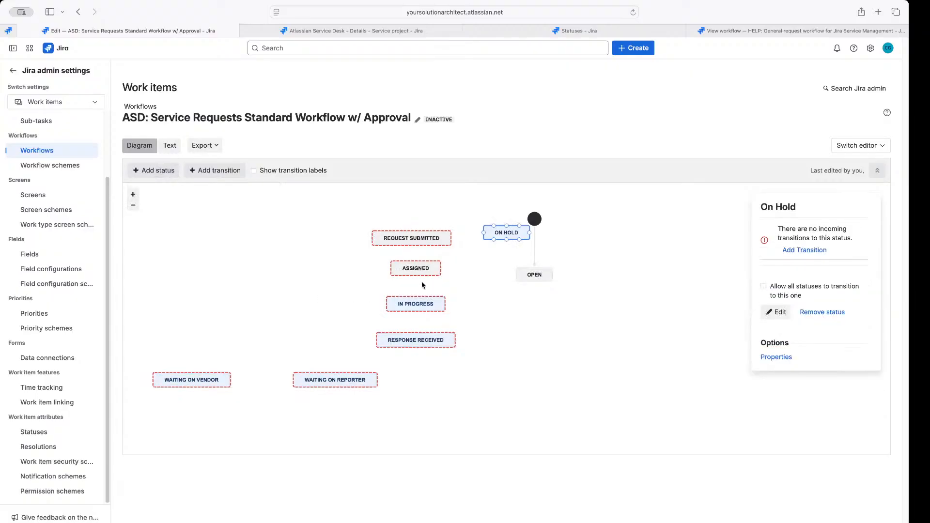
drag(505, 233, 491, 385)
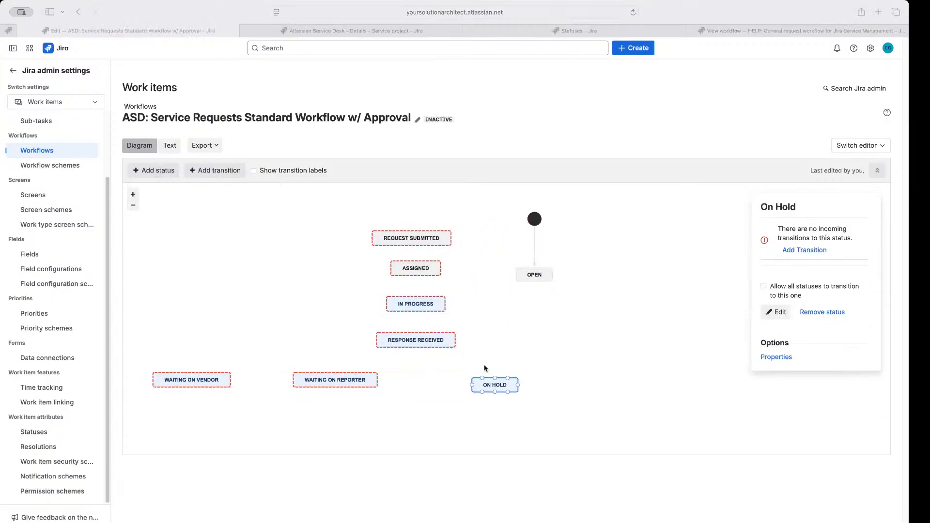
click(461, 368)
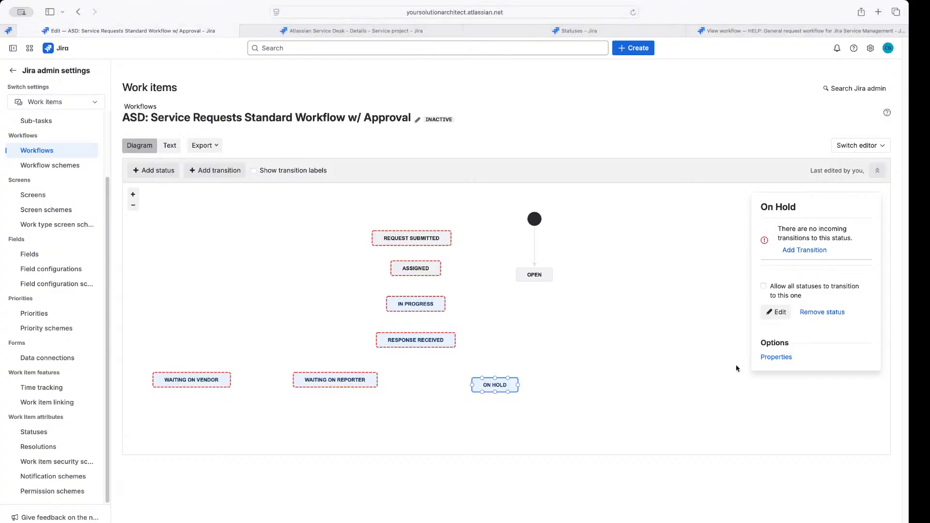
Add the existing Resolved status and place it below Response Received
click(158, 173)
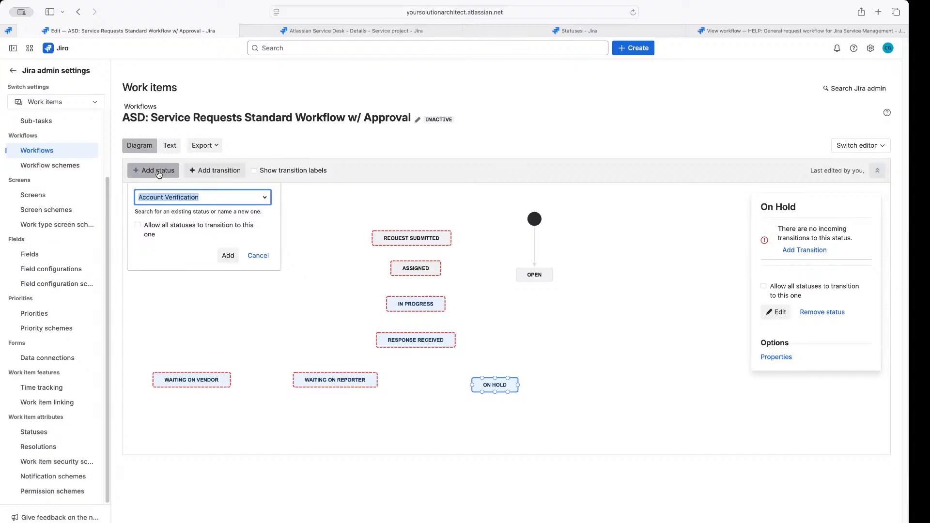
text(Resolved)
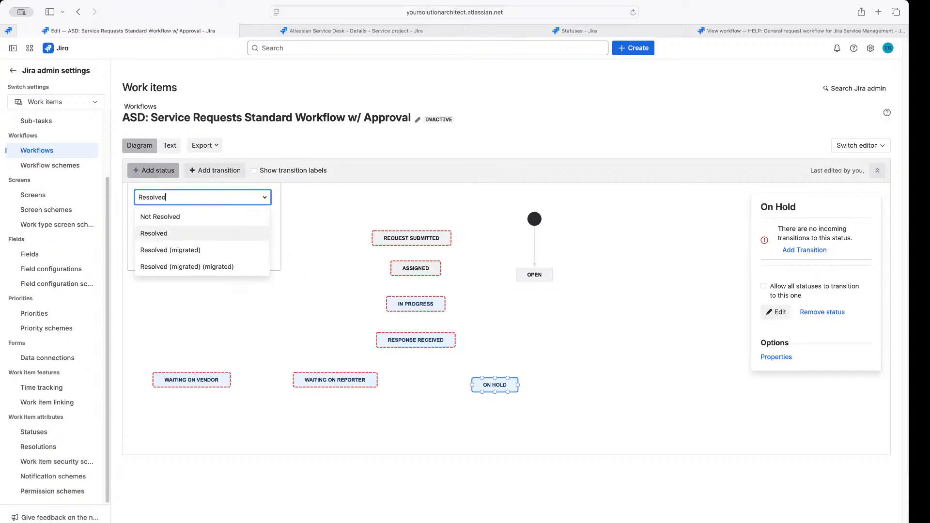
key(Down)
key(Return)
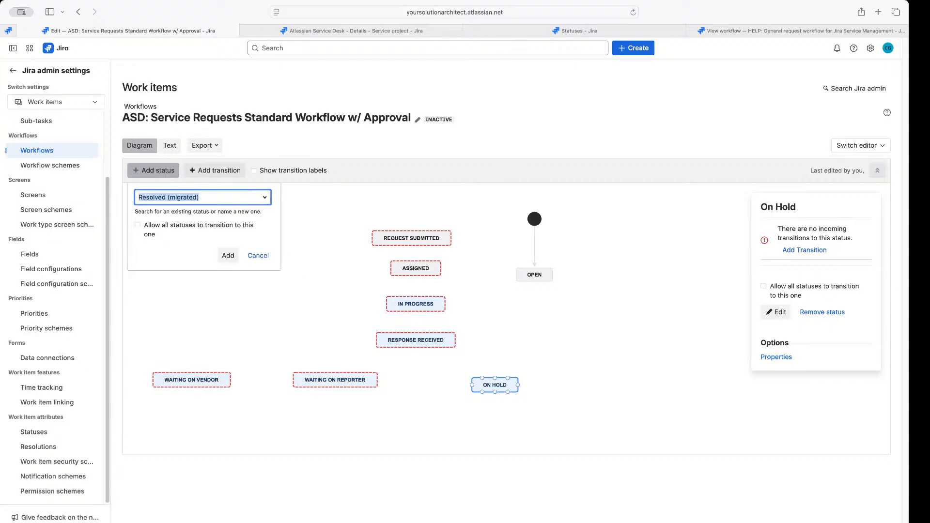
key(BackSpace)
text(Res)
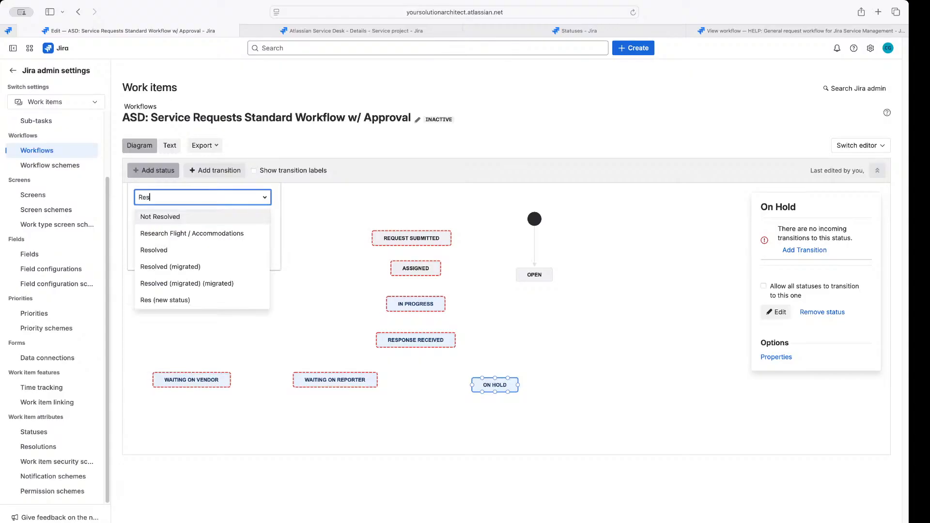
key(Down)
key(Down)
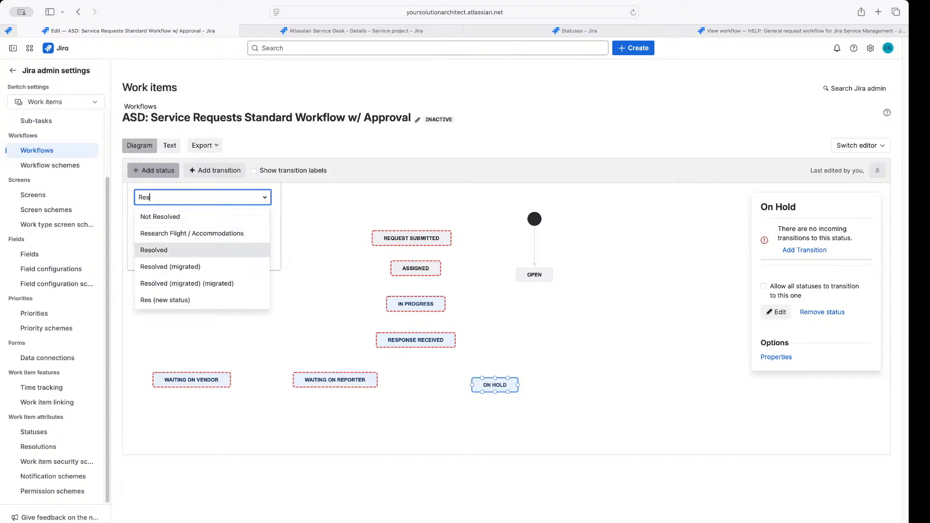
key(Return)
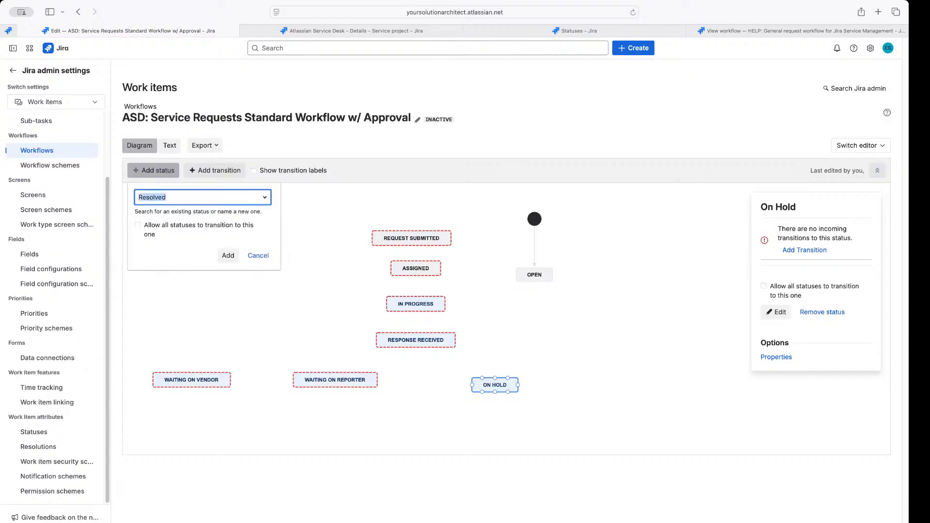
click(228, 255)
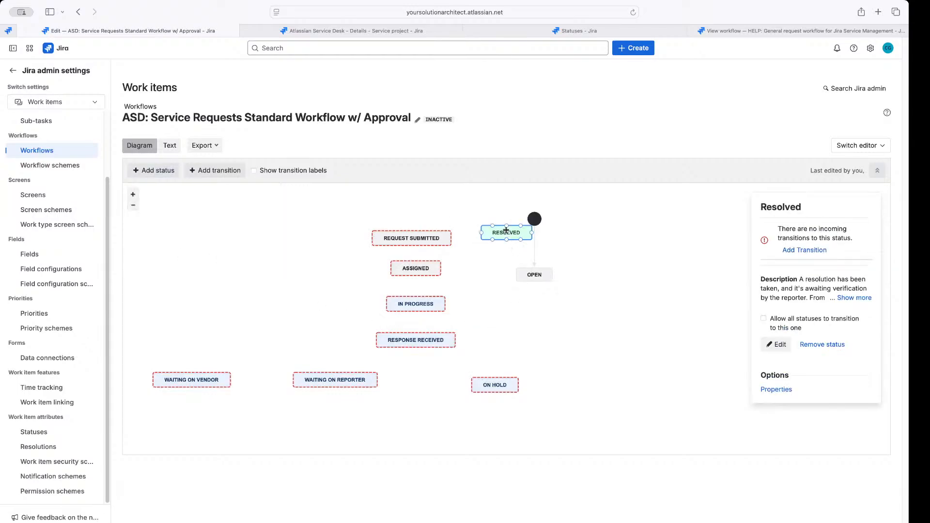
drag(504, 231, 422, 416)
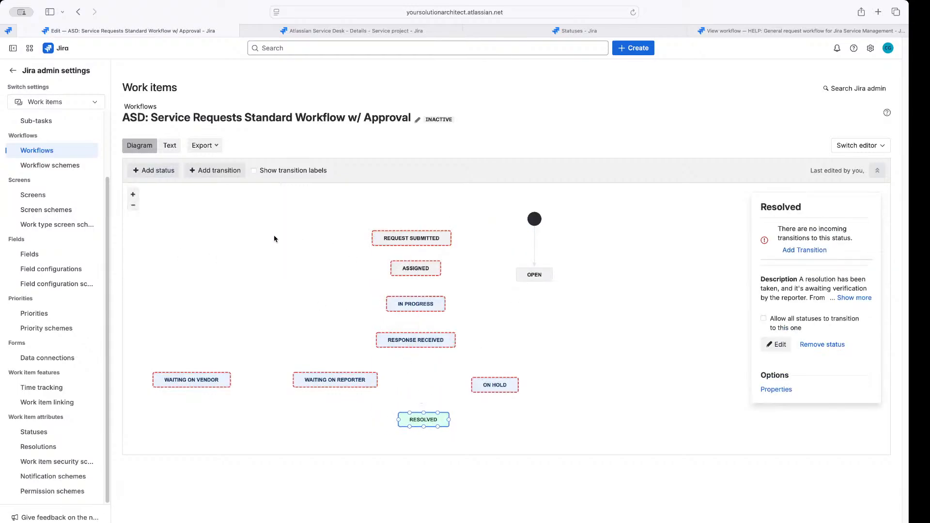
Move OPEN to the top with the start point above it, and zoom out
drag(525, 275, 423, 203)
drag(537, 221, 518, 167)
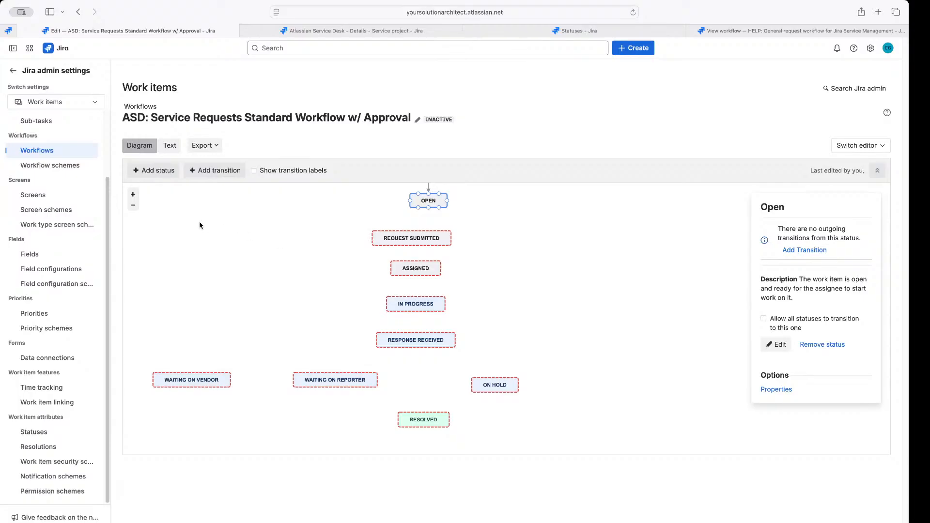
click(133, 206)
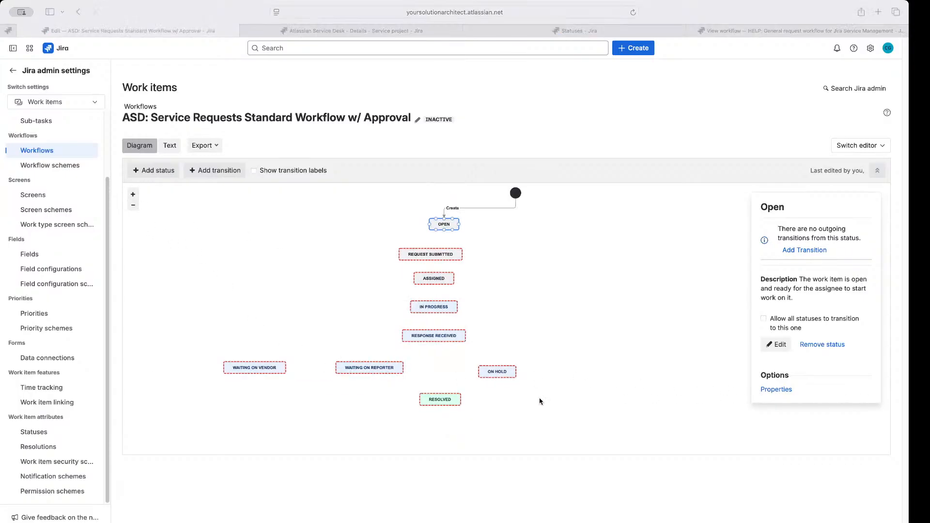
Replace the typed 'Ready for Archive' name with the existing Closed status in the add-status form
click(161, 170)
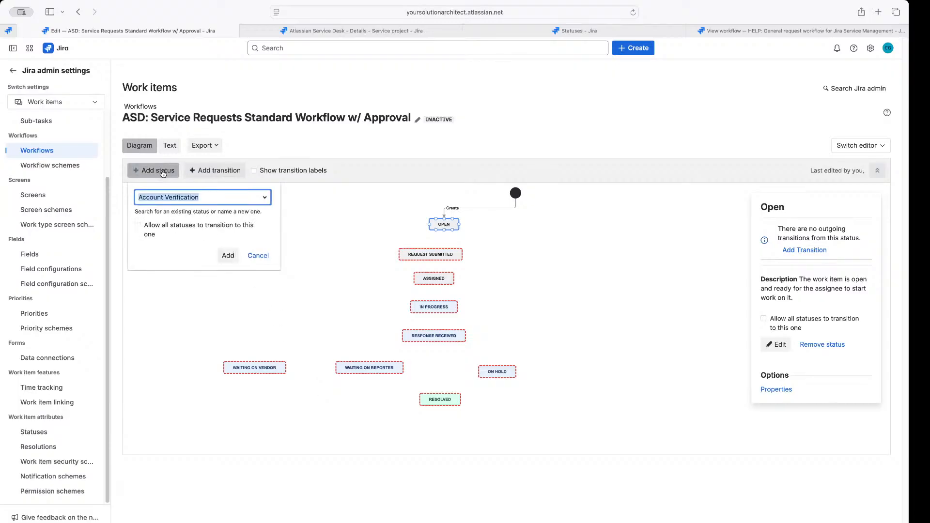
text(Ready)
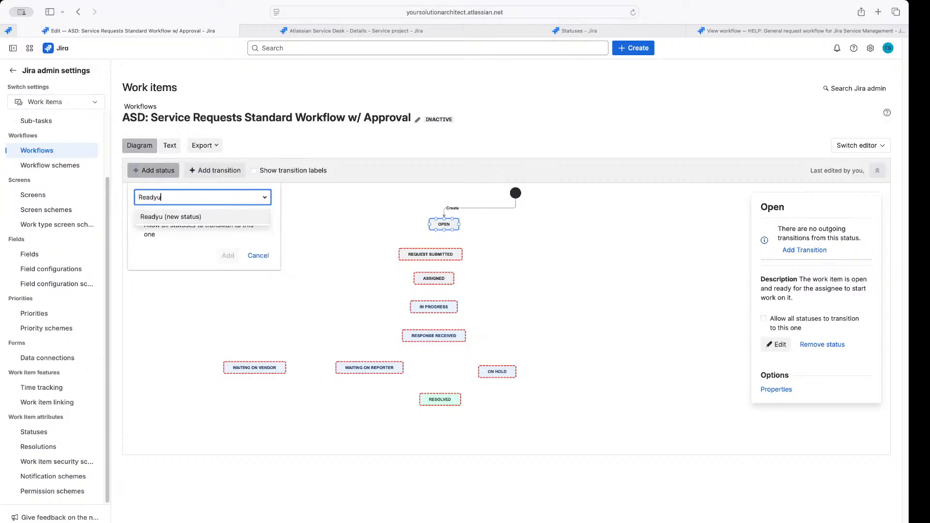
text( for )
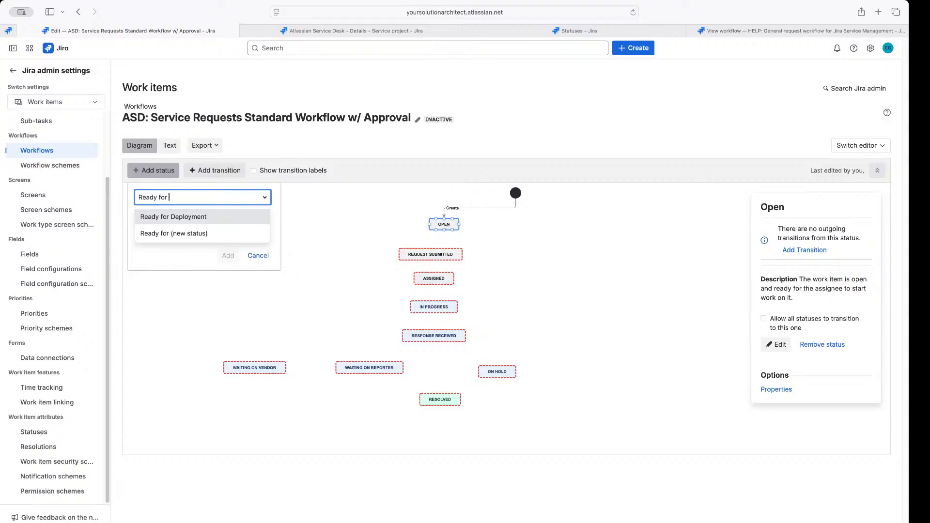
text(Archive)
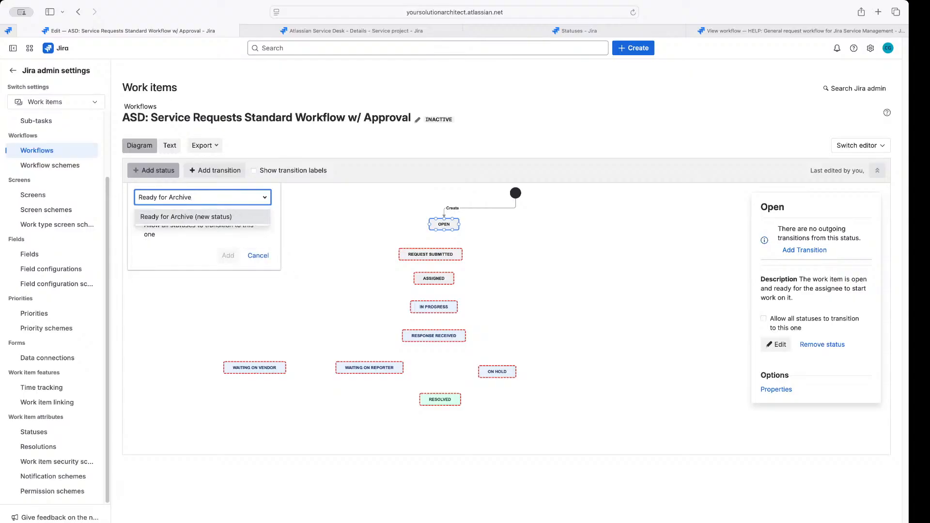
key(Return)
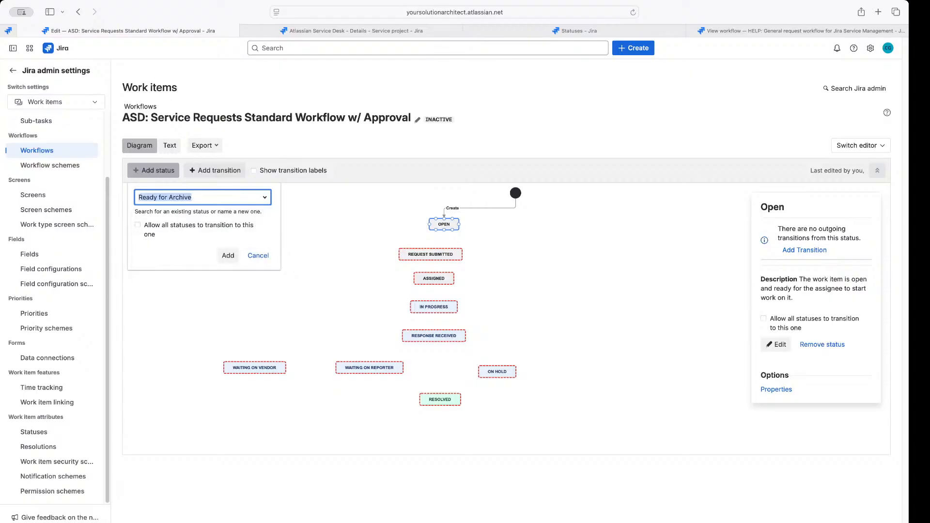
click(203, 200)
key(super+a)
text(C)
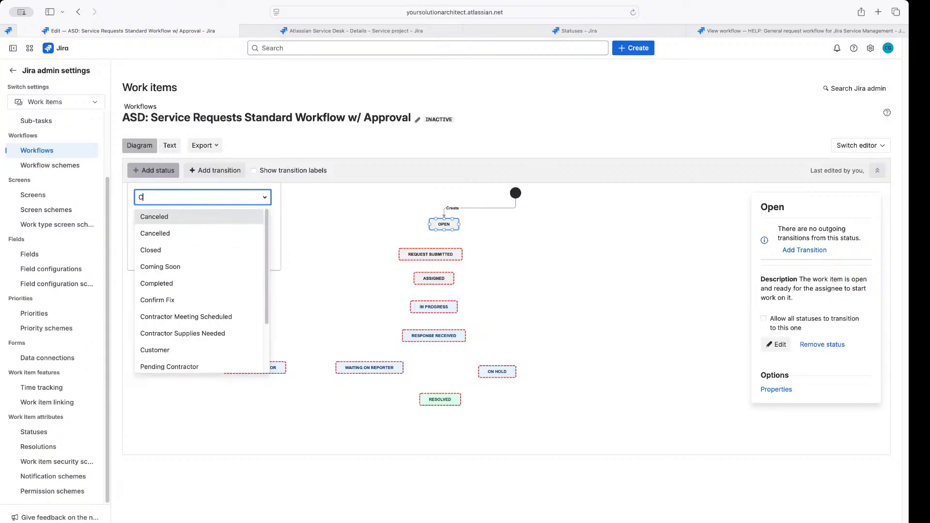
text(losed)
key(Return)
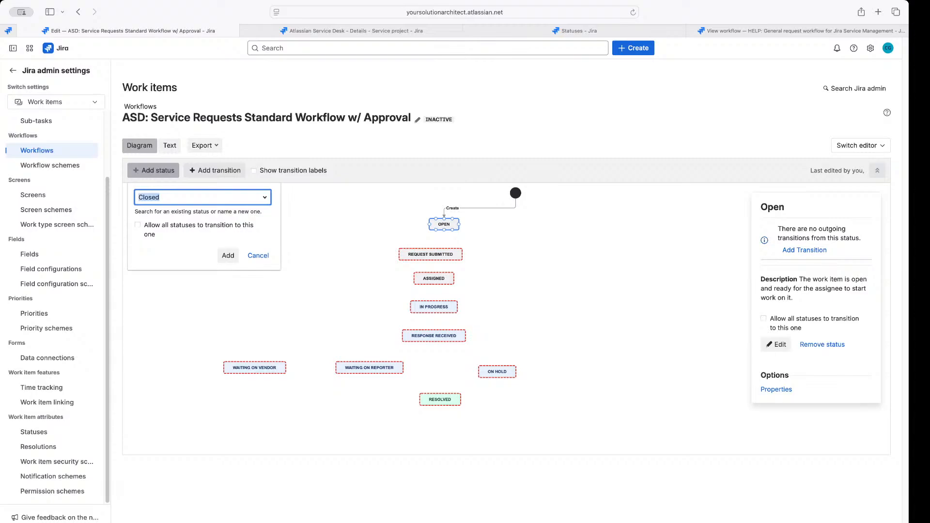
Add the Closed status and place it below Resolved
click(227, 256)
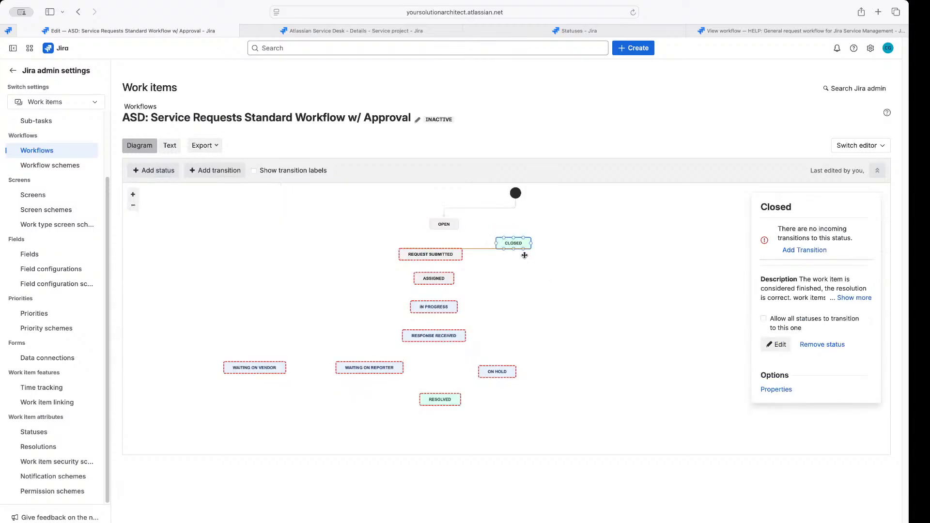
drag(524, 256, 456, 430)
click(557, 395)
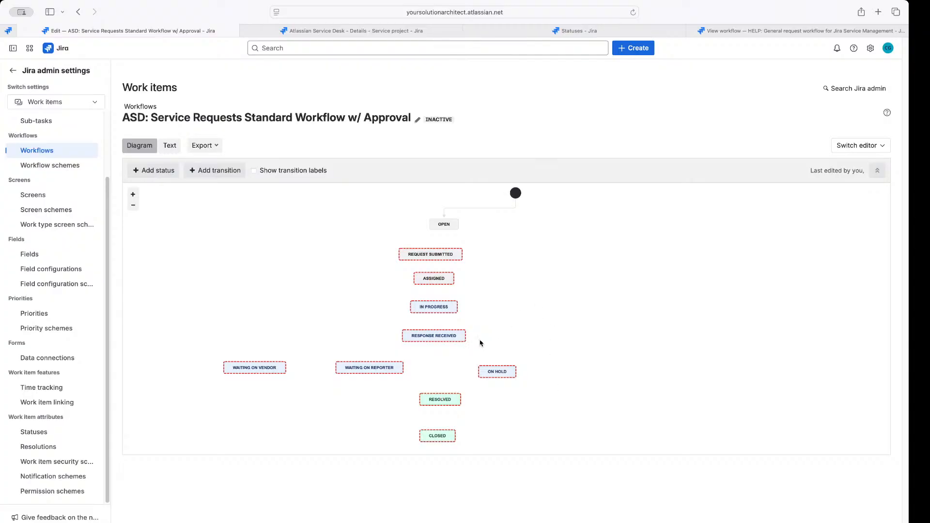
Inspect the details of the Resolved and Closed statuses on the diagram
click(437, 400)
click(444, 402)
click(438, 438)
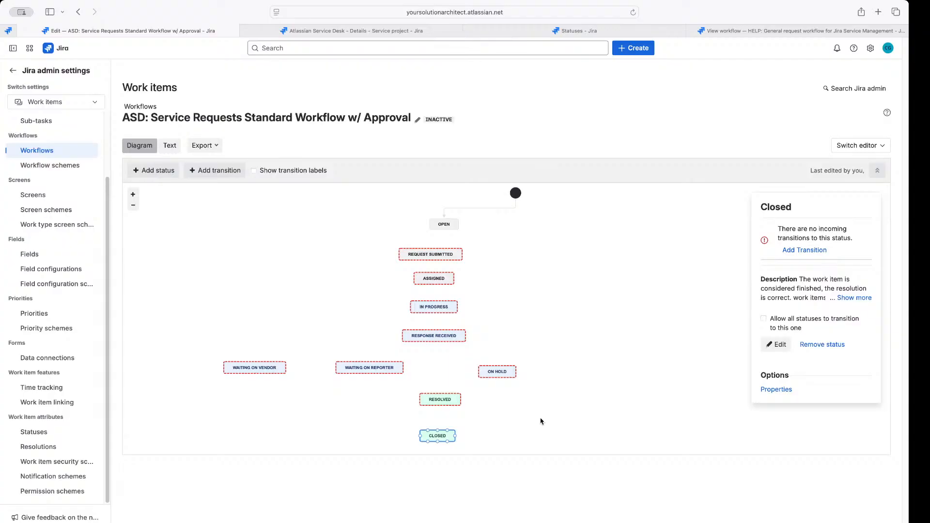
click(430, 401)
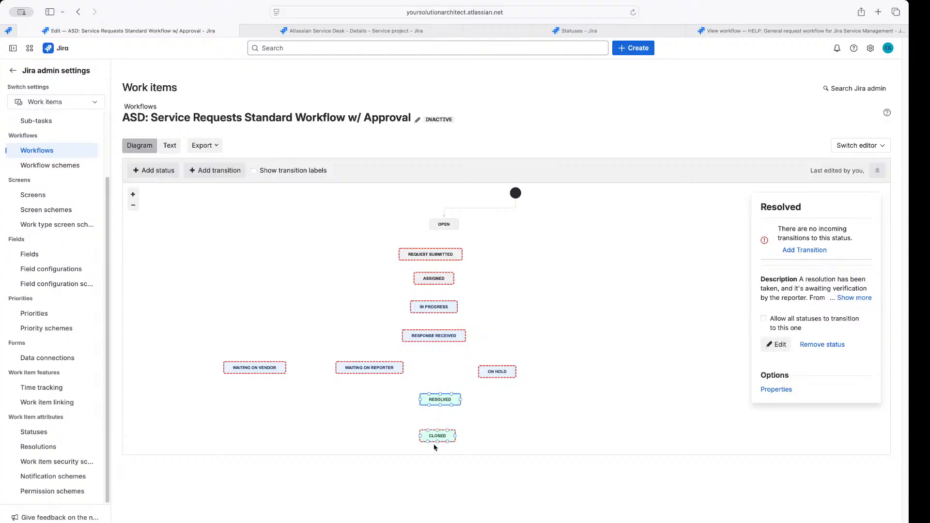
click(445, 425)
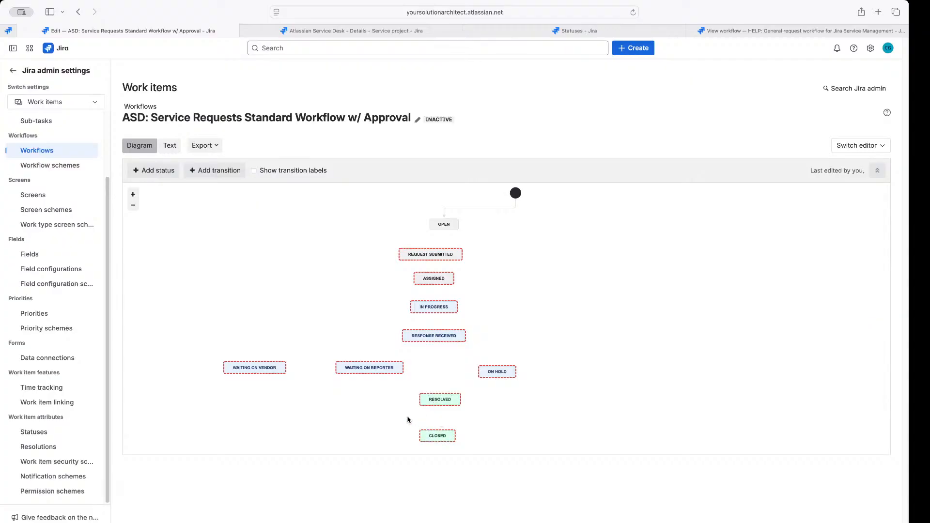
mouse_move(407, 417)
mouse_down()
mouse_move(446, 427)
mouse_move(411, 382)
mouse_move(399, 404)
mouse_up()
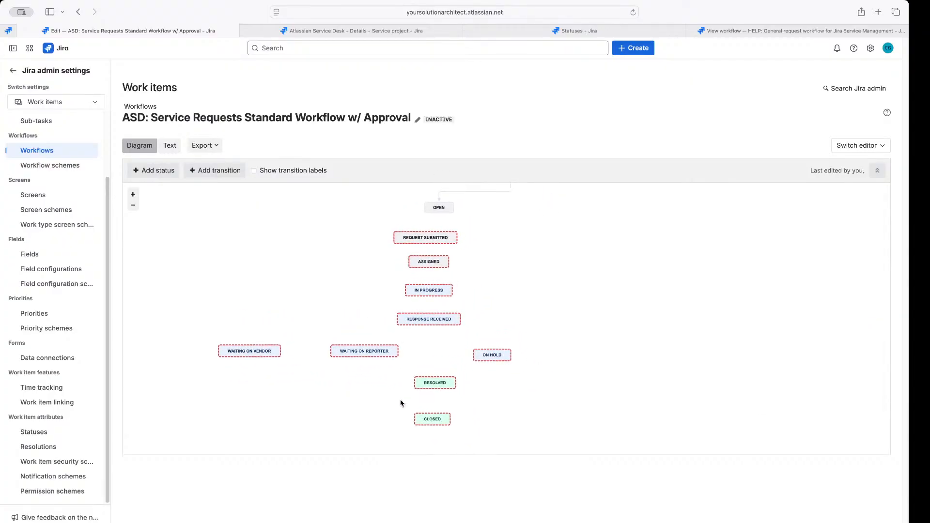
click(437, 422)
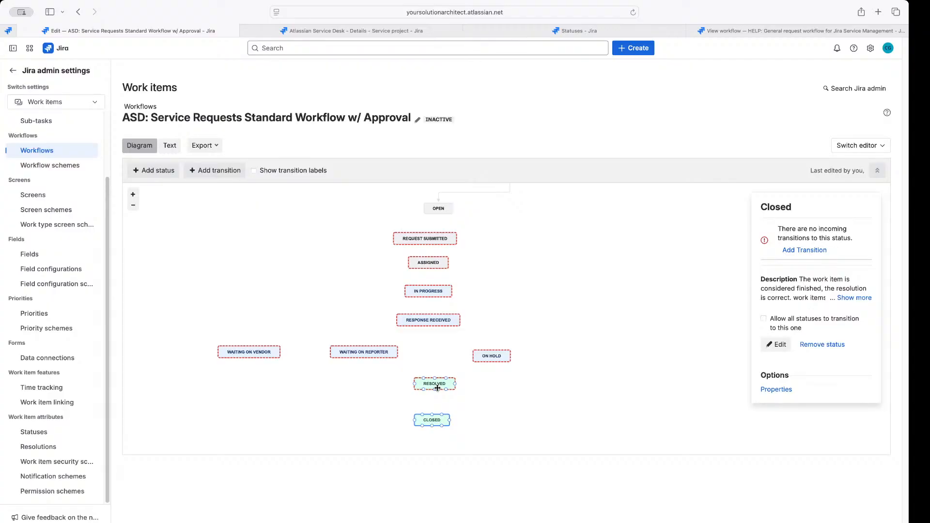
Line up the CLOSED and RESOLVED status boxes along the diagram's alignment guides
drag(436, 421, 437, 421)
click(436, 385)
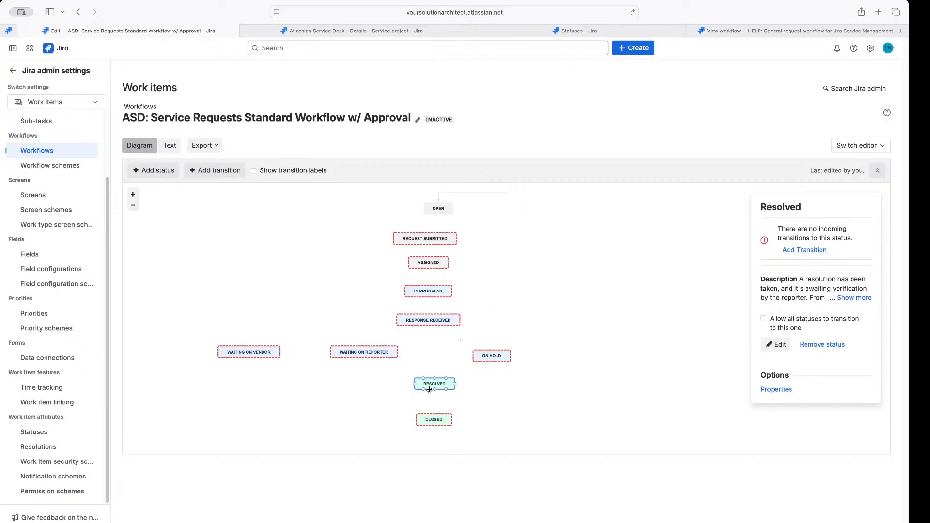
drag(435, 385, 434, 384)
mouse_move(426, 384)
mouse_down()
mouse_move(623, 378)
mouse_move(428, 388)
mouse_up()
Repoint the Create transition from OPEN to REQUEST SUBMITTED
scroll(492, 210, up, 2)
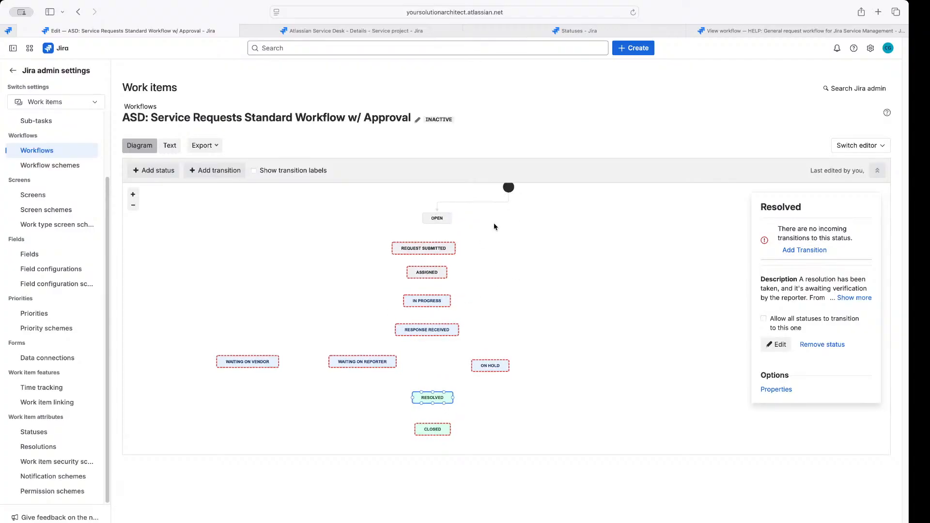
click(460, 232)
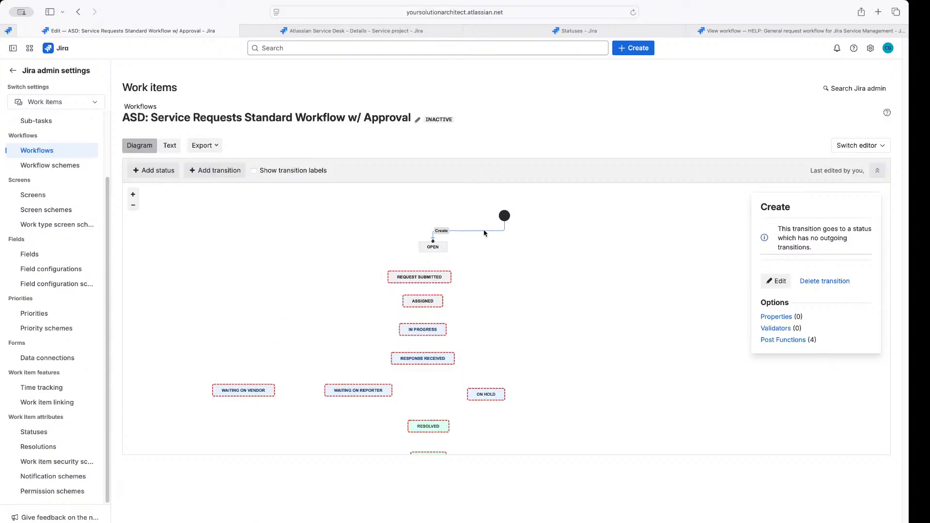
drag(433, 240, 629, 239)
click(514, 310)
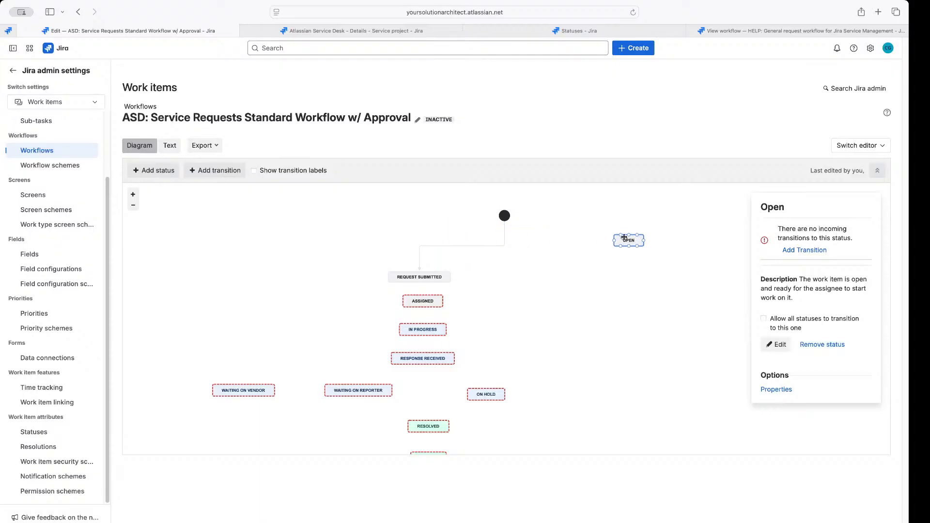
drag(504, 215, 420, 226)
drag(628, 242, 484, 249)
double_click(419, 263)
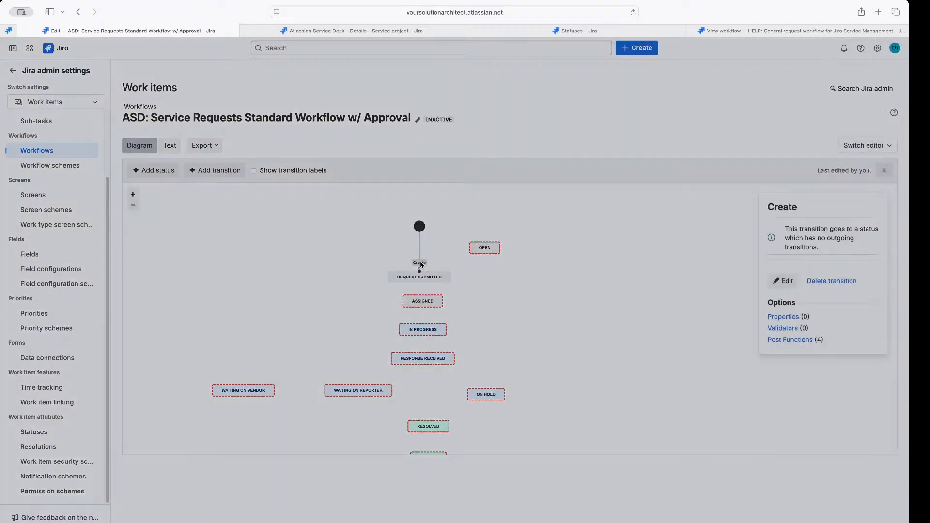
click(550, 362)
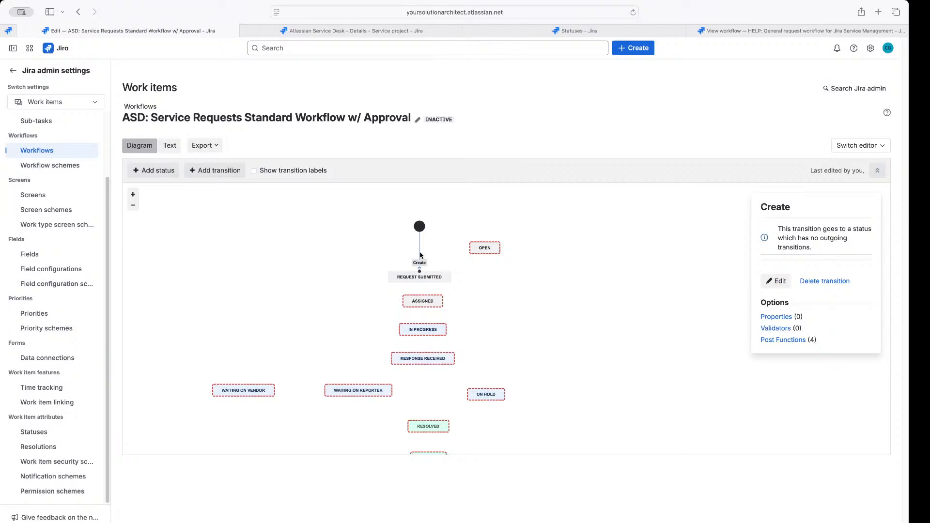
mouse_move(425, 269)
mouse_down()
mouse_move(436, 247)
mouse_move(484, 244)
mouse_move(431, 245)
mouse_move(420, 272)
mouse_up()
Remove the OPEN status from the workflow
click(484, 249)
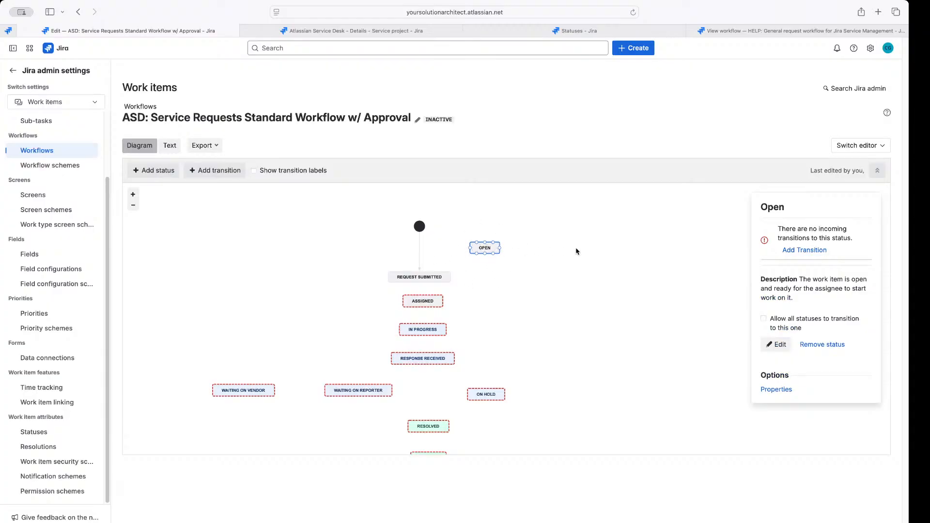
click(822, 345)
click(521, 320)
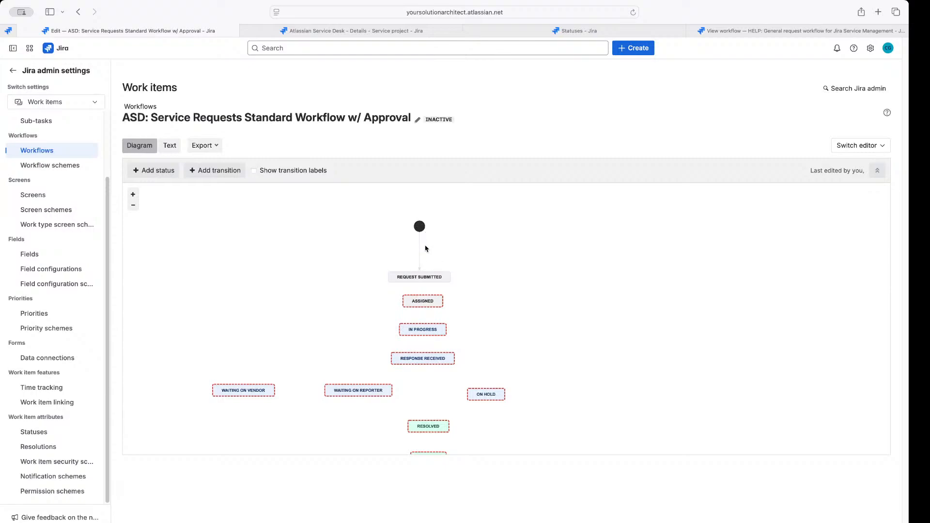
Move REQUEST SUBMITTED up under the start node and draw a transition to ASSIGNED
drag(419, 275, 419, 211)
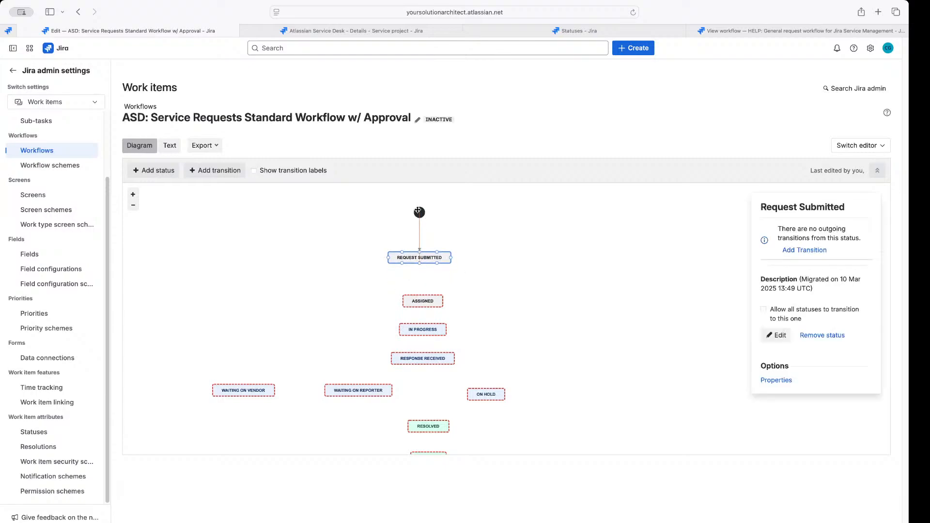
drag(426, 256, 425, 246)
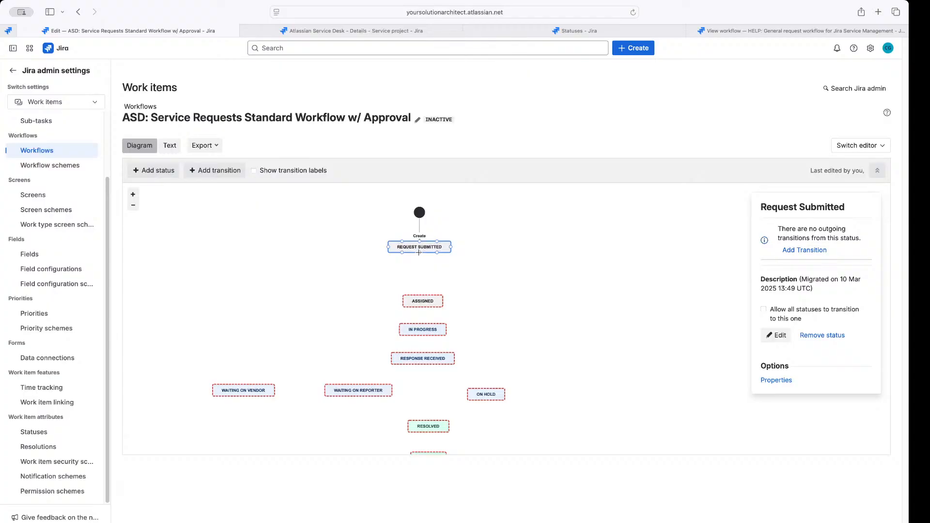
drag(422, 267, 422, 296)
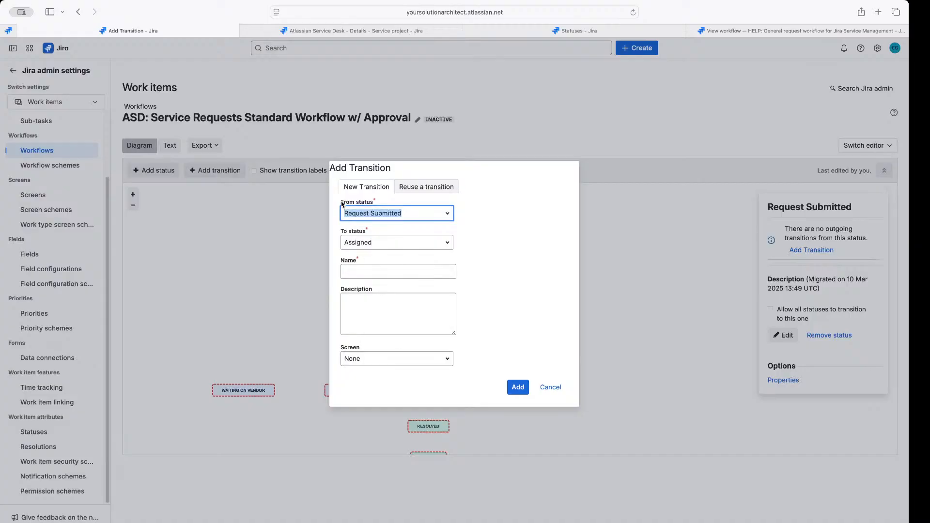
Start naming the new transition 'As…', then switch to the service project's Details tab
drag(342, 203, 391, 213)
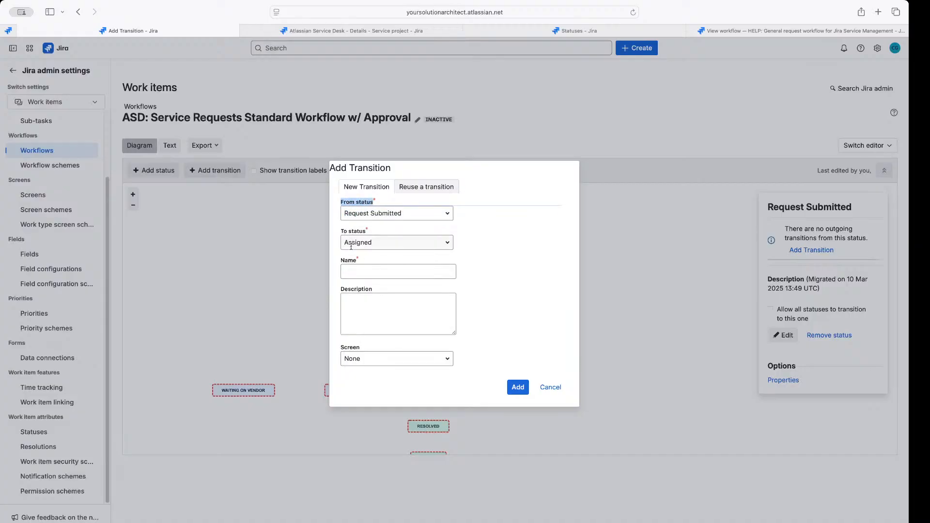
click(353, 272)
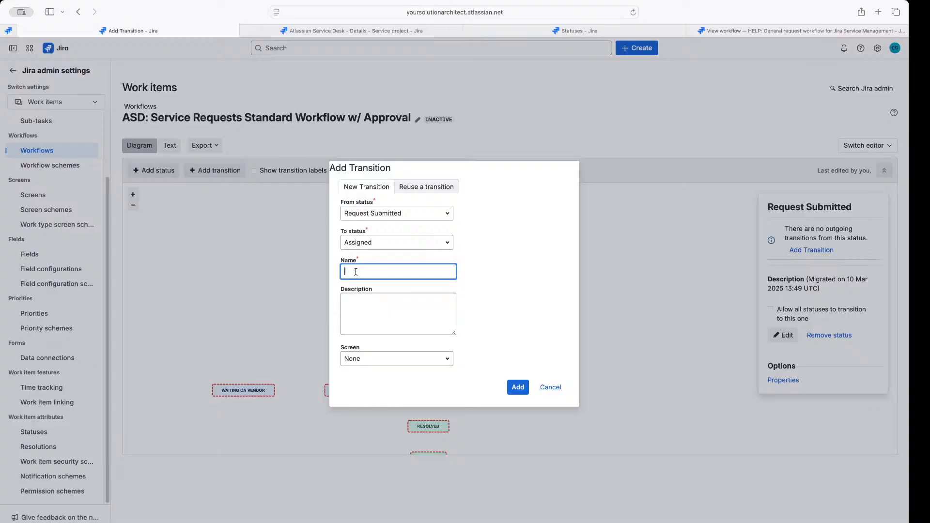
text(Assigned)
click(370, 31)
Look through work items YSA-141 and YSA-147, then open epic BSS-8
click(350, 46)
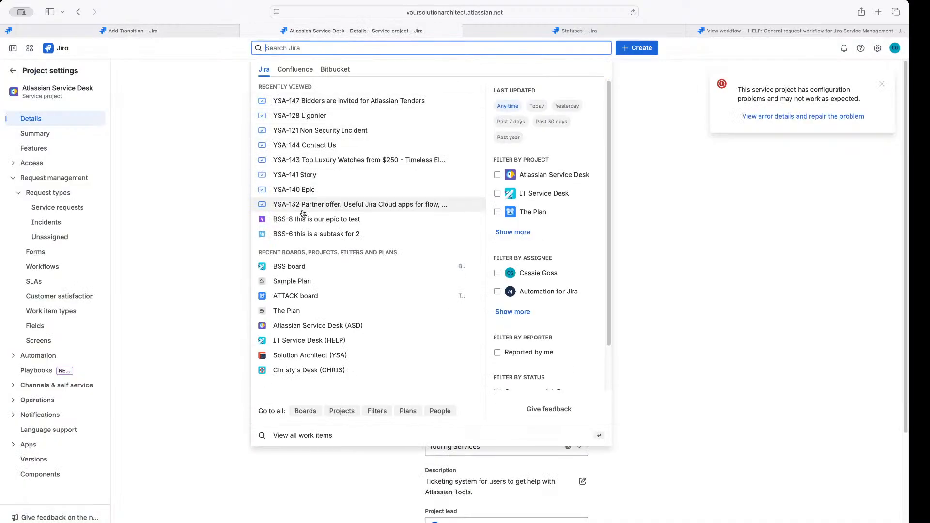
click(295, 178)
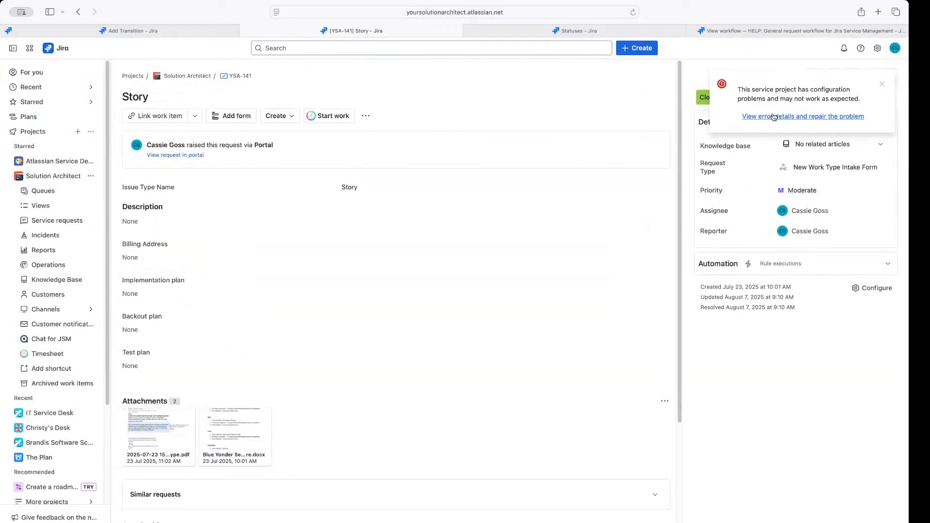
click(882, 84)
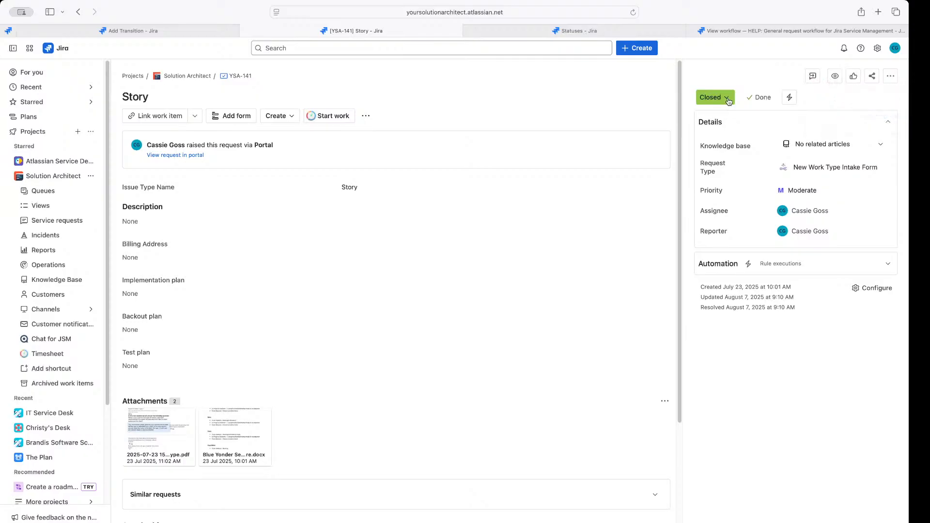
click(178, 78)
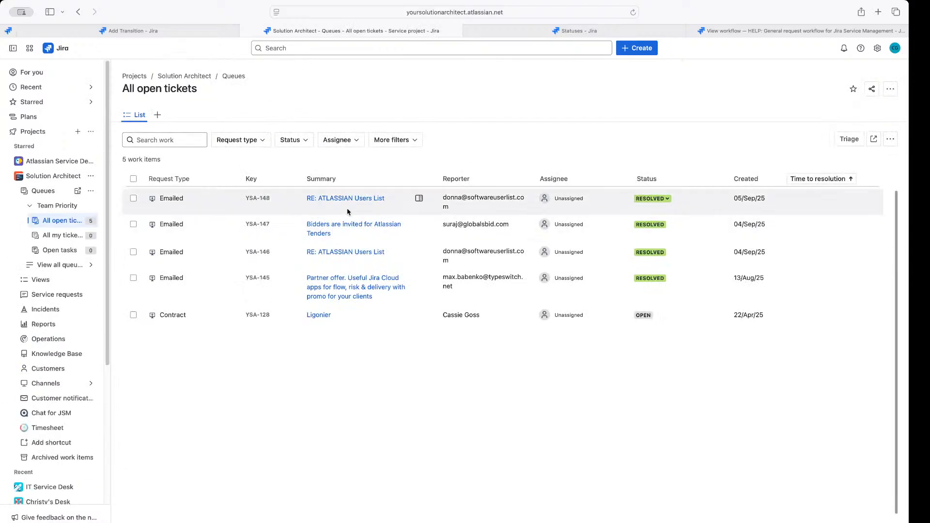
click(319, 230)
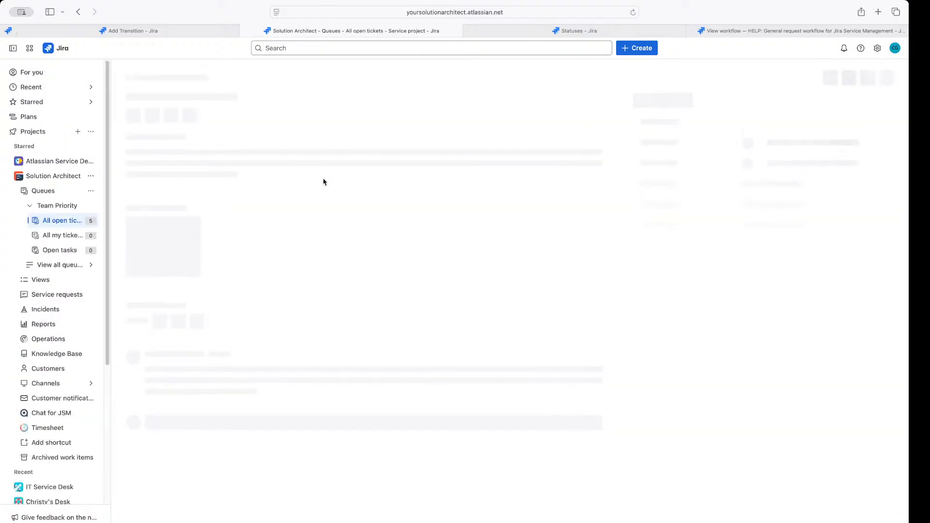
click(303, 48)
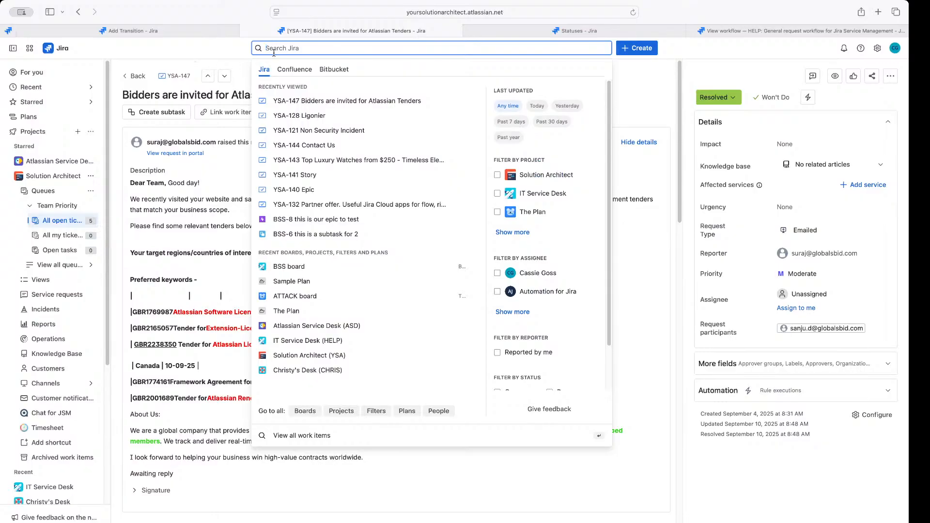
click(324, 221)
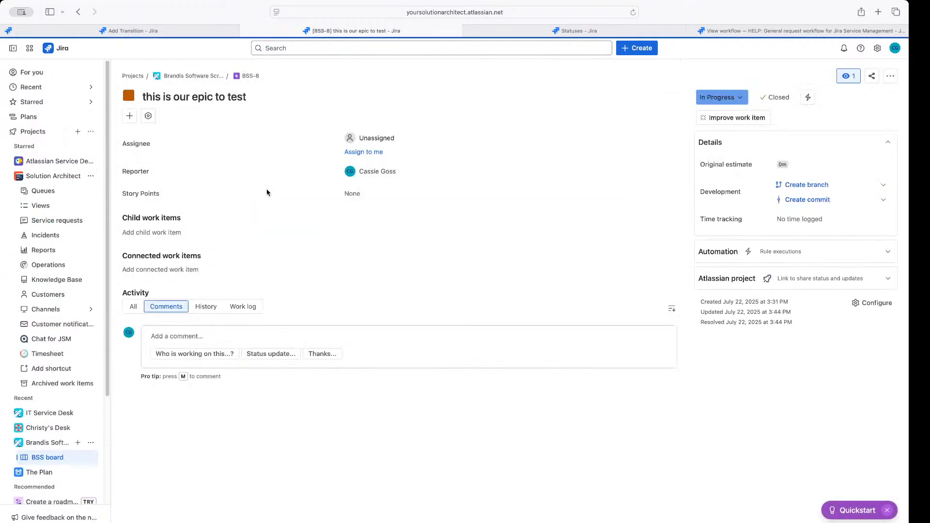
View and close BSS-8's workflow diagram from its status dropdown
click(740, 99)
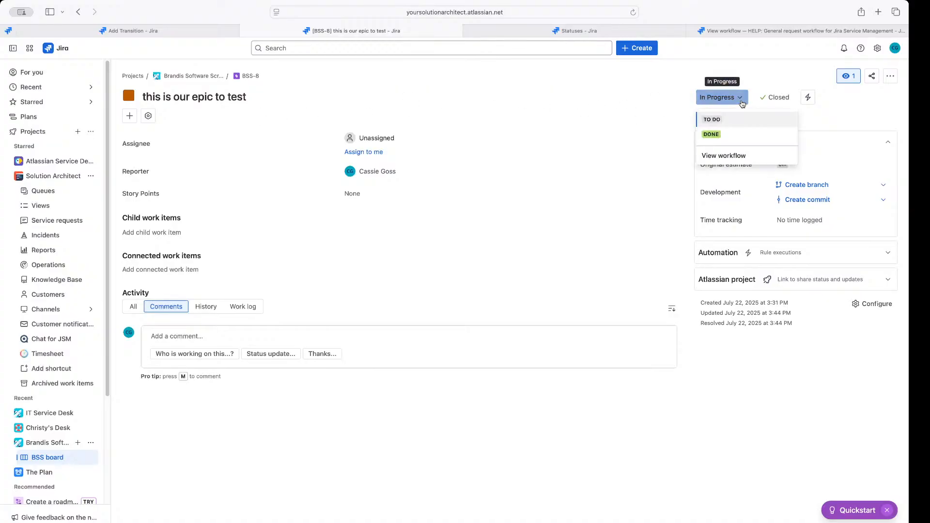
click(719, 156)
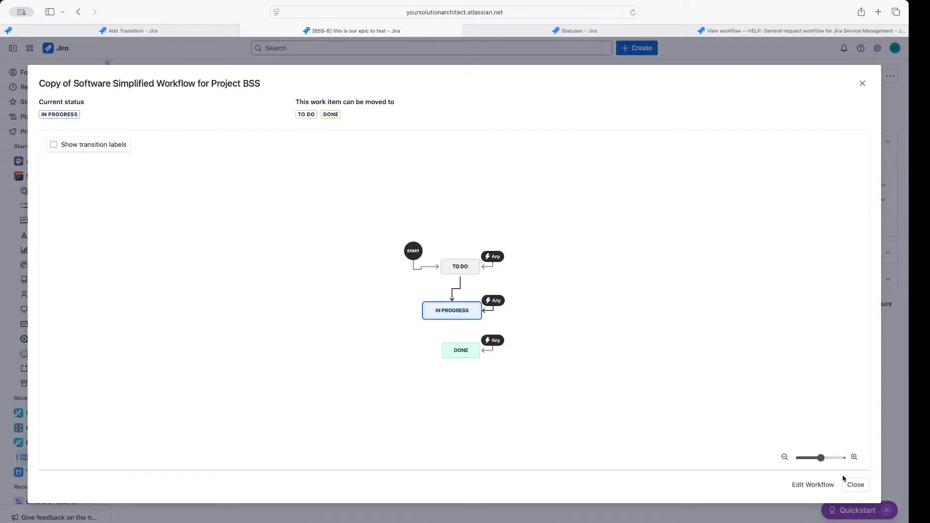
click(855, 485)
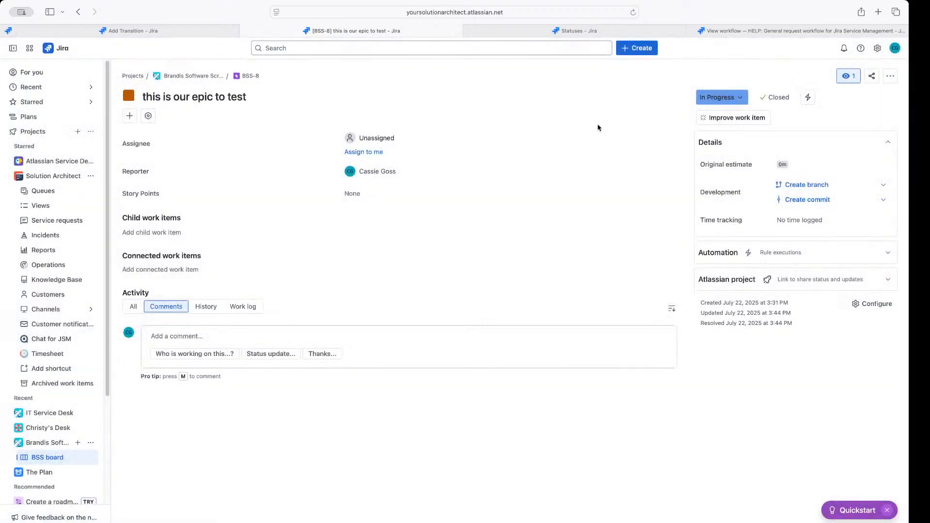
click(727, 102)
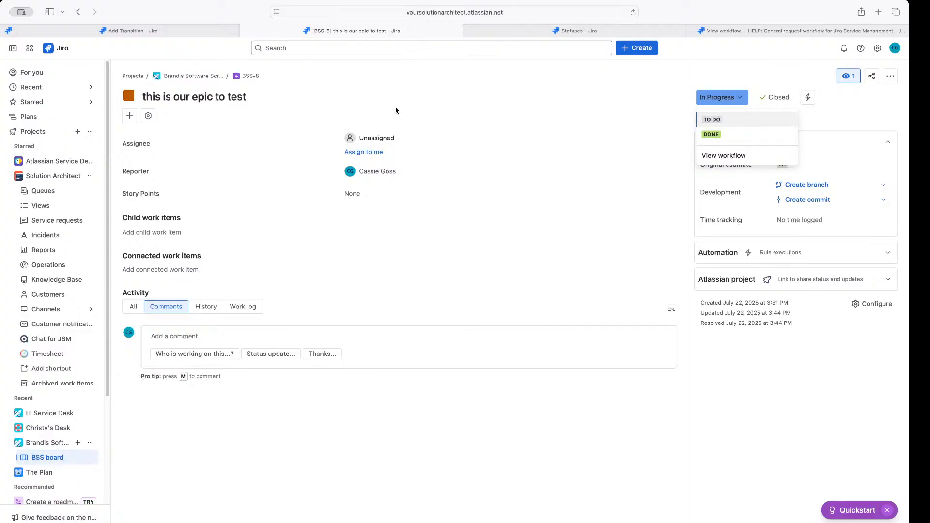
click(272, 96)
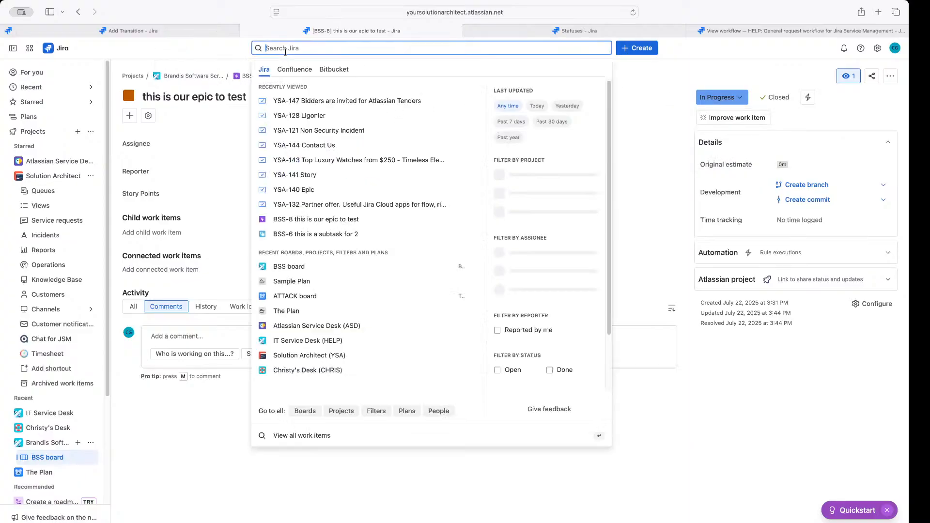
Open subtask BSS-6, review its workflow diagram, and return to the Add Transition tab
click(278, 48)
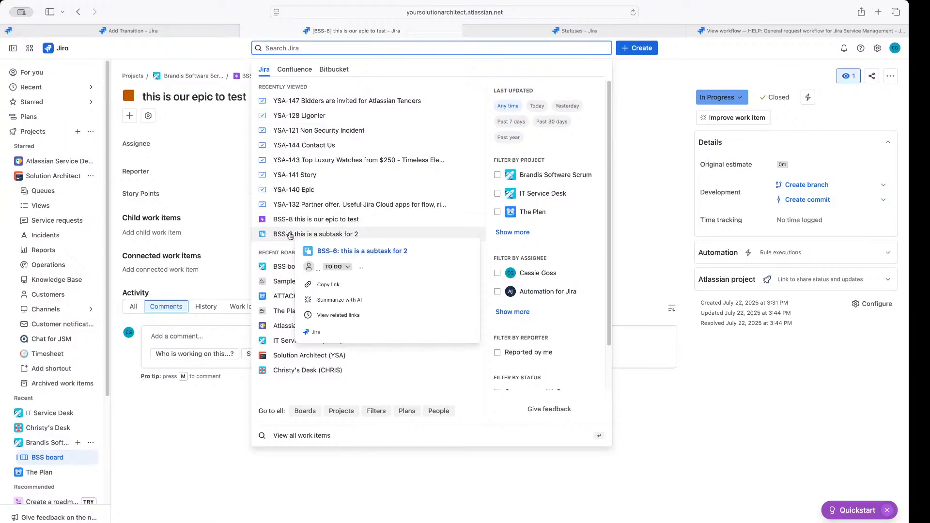
click(308, 248)
click(710, 104)
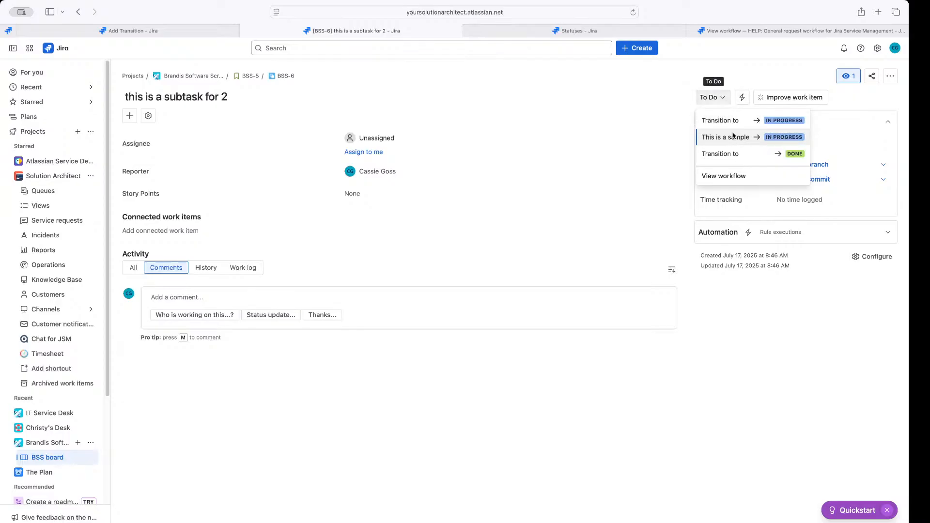
click(731, 183)
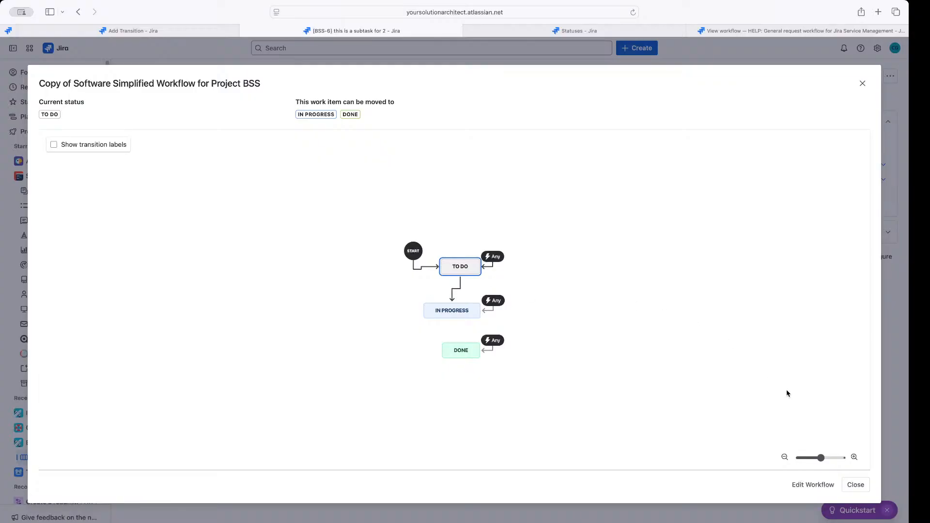
click(854, 485)
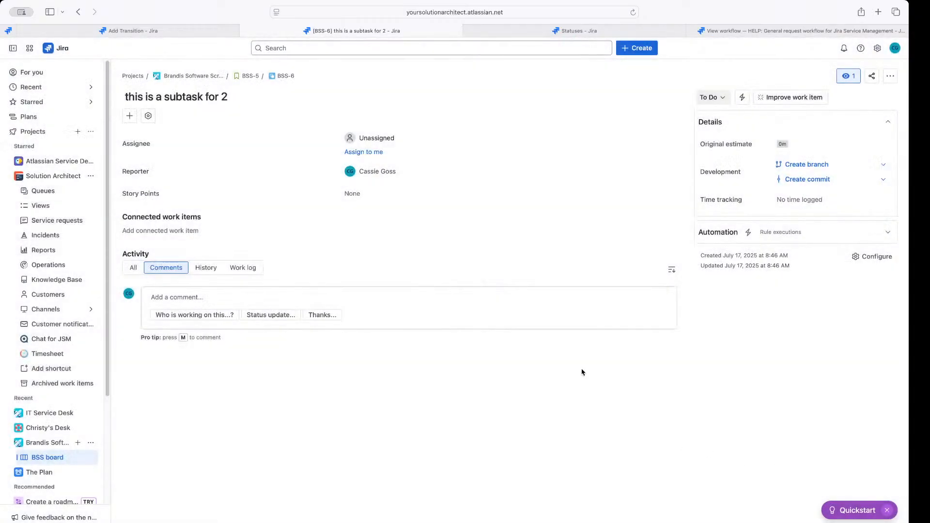
click(171, 32)
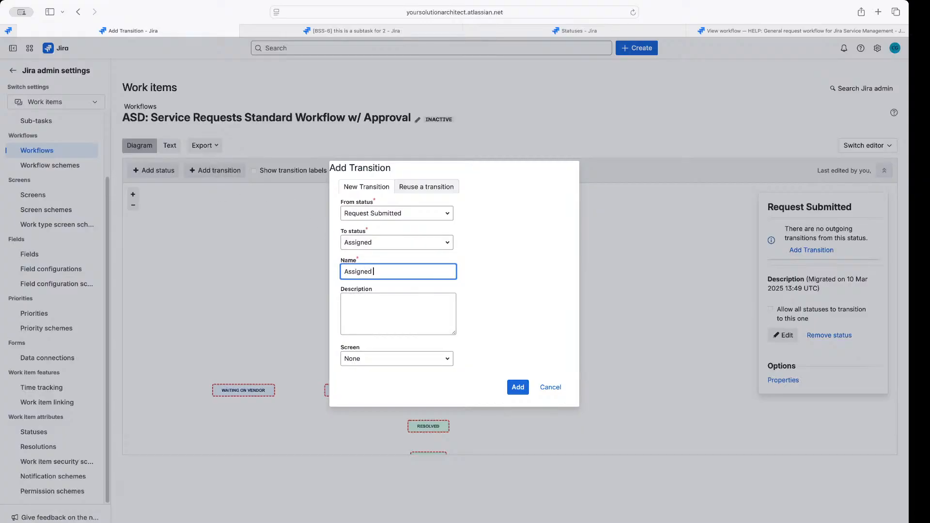
Name the transition 'Assigned To Team Member', leave the description empty and Screen None, and add it
text(am Member)
click(366, 308)
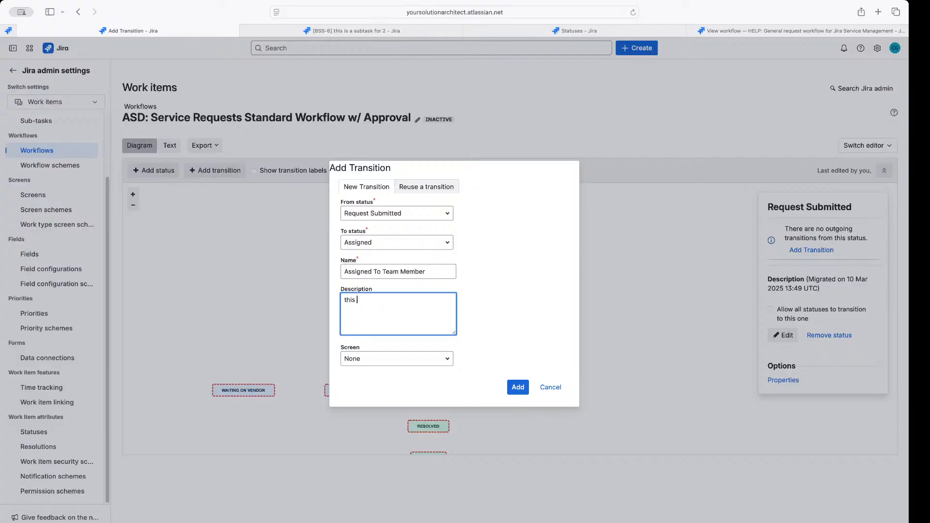
text(ing automation)
key(BackSpace)
key(BackSpace)
key(BackSpace)
key(BackSpace)
key(BackSpace)
key(BackSpace)
key(BackSpace)
key(BackSpace)
key(BackSpace)
key(BackSpace)
key(BackSpace)
key(BackSpace)
key(BackSpace)
key(BackSpace)
key(BackSpace)
key(BackSpace)
key(BackSpace)
click(390, 357)
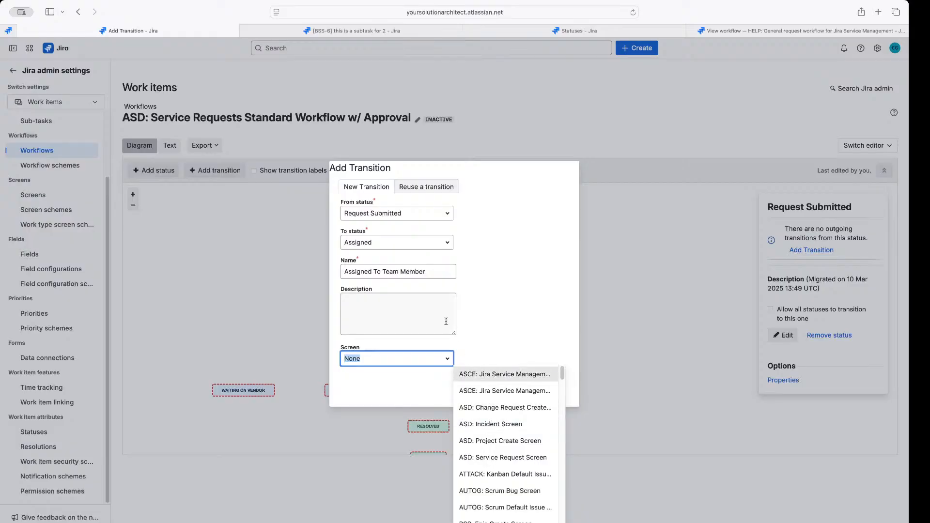
click(442, 344)
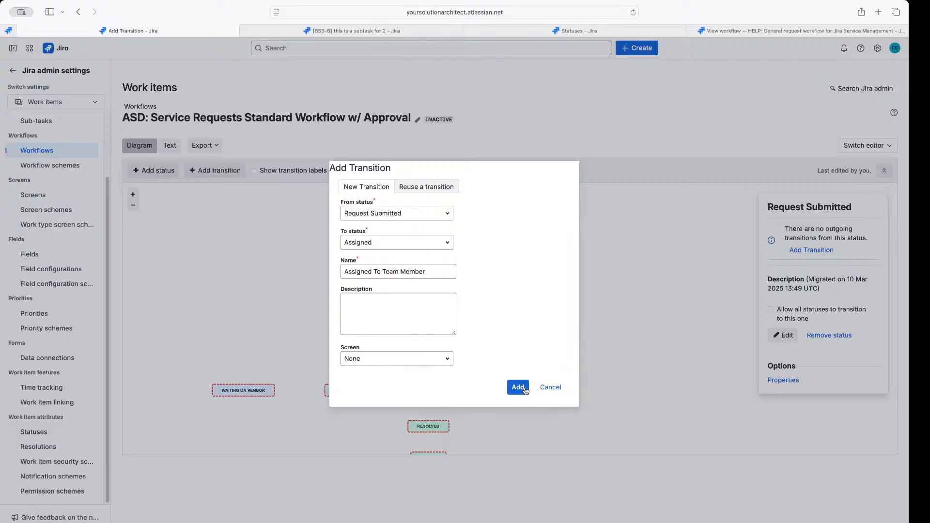
click(519, 387)
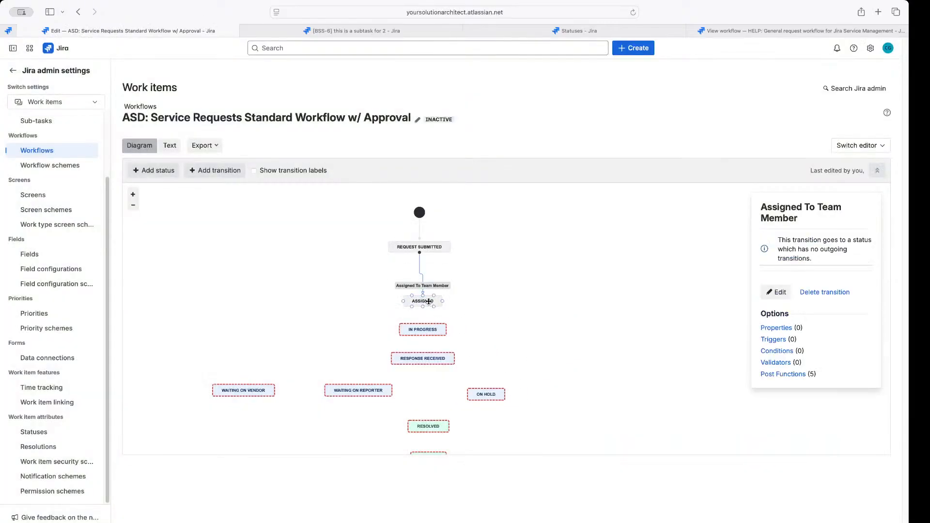
Nudge the Assigned and In Progress statuses into line and pan to the lower statuses
click(424, 296)
drag(424, 296, 424, 288)
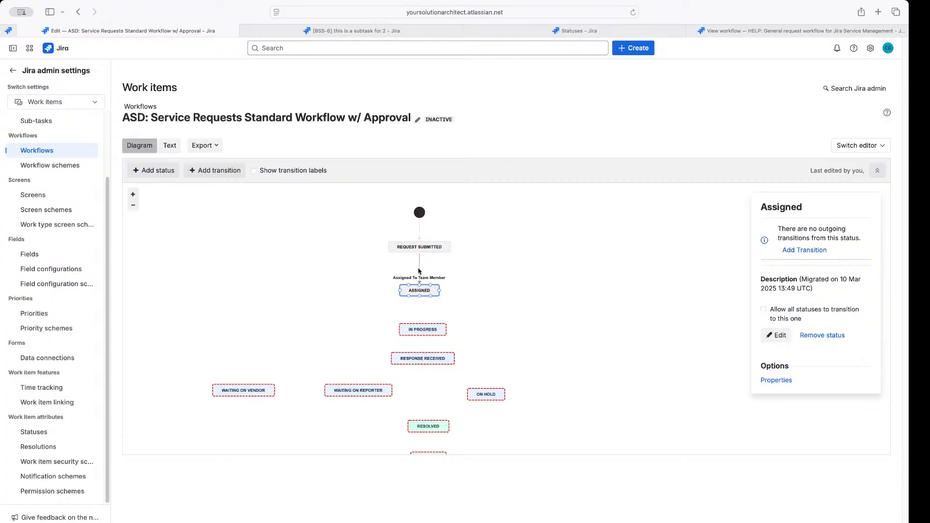
click(419, 272)
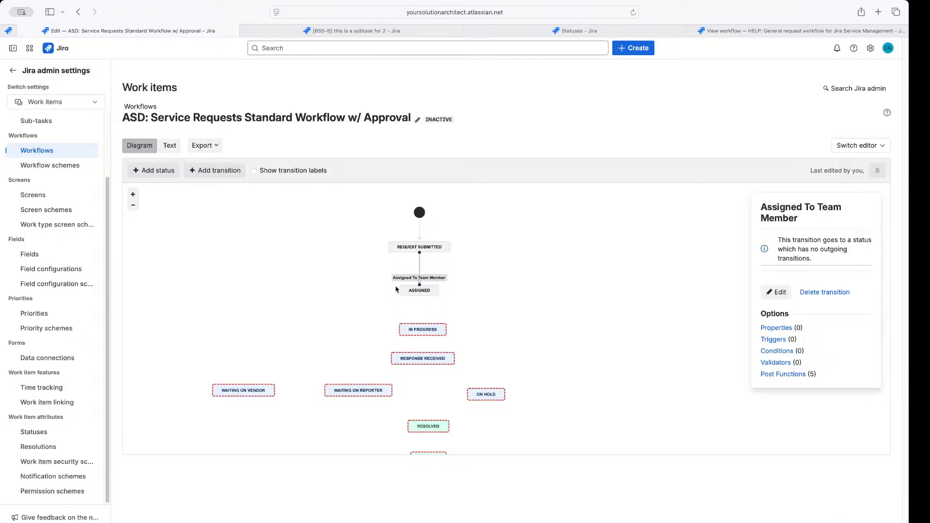
click(420, 297)
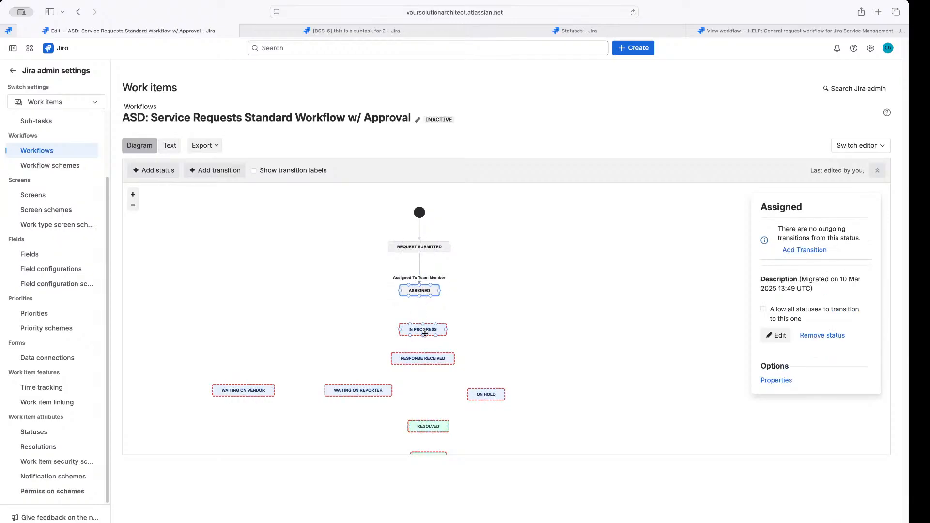
drag(423, 331, 420, 326)
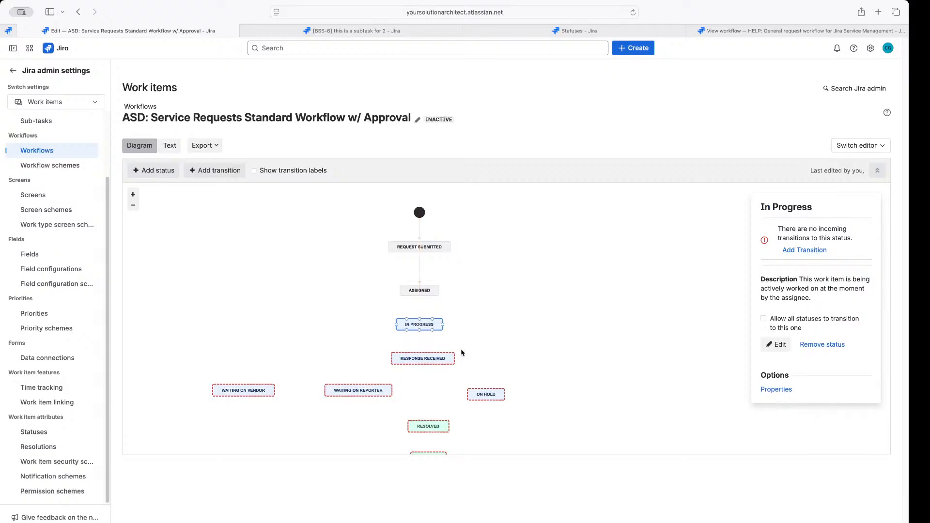
scroll(572, 288, down, 2)
drag(572, 287, 571, 229)
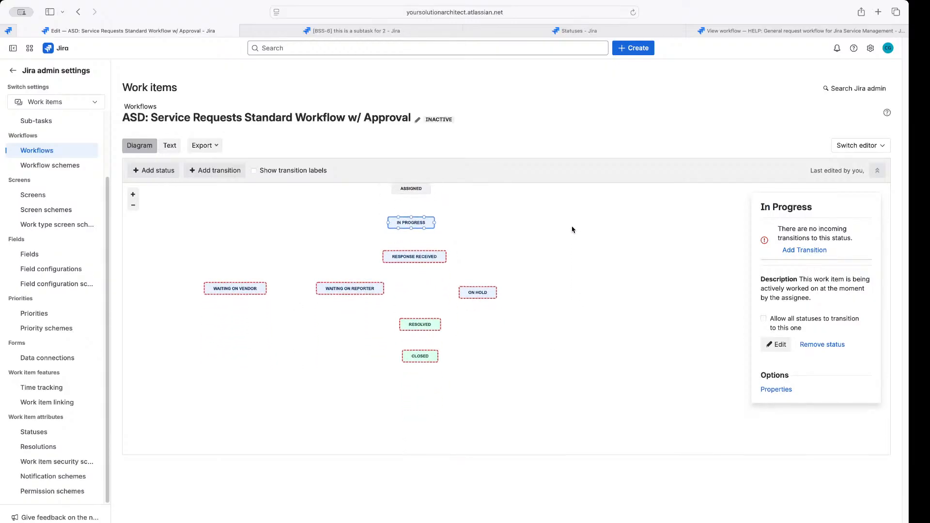
Enable 'Allow all statuses to transition to this one' on the ON HOLD status
click(419, 324)
click(476, 293)
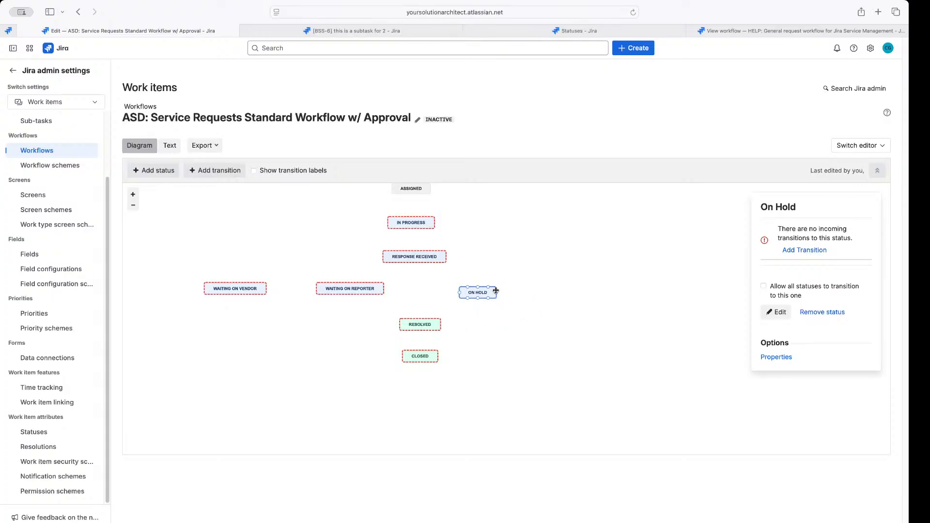
click(410, 221)
click(413, 256)
click(486, 289)
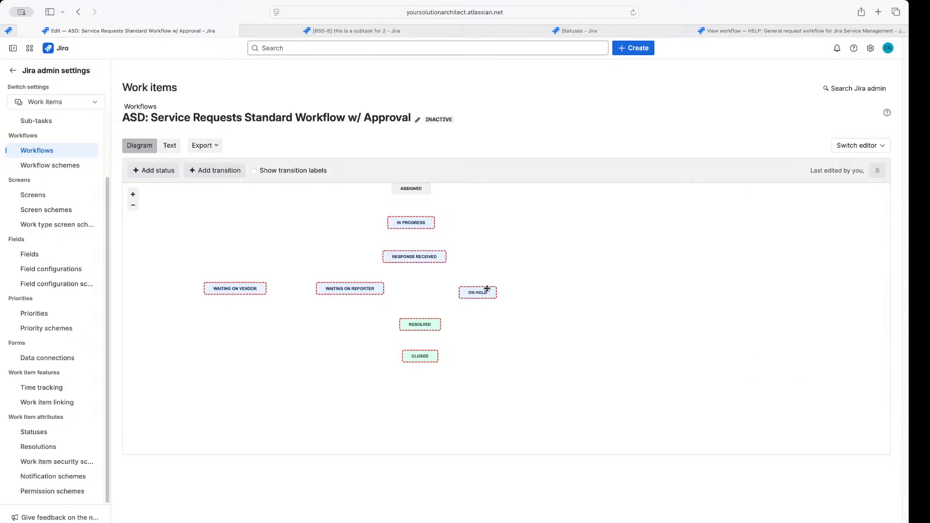
click(486, 290)
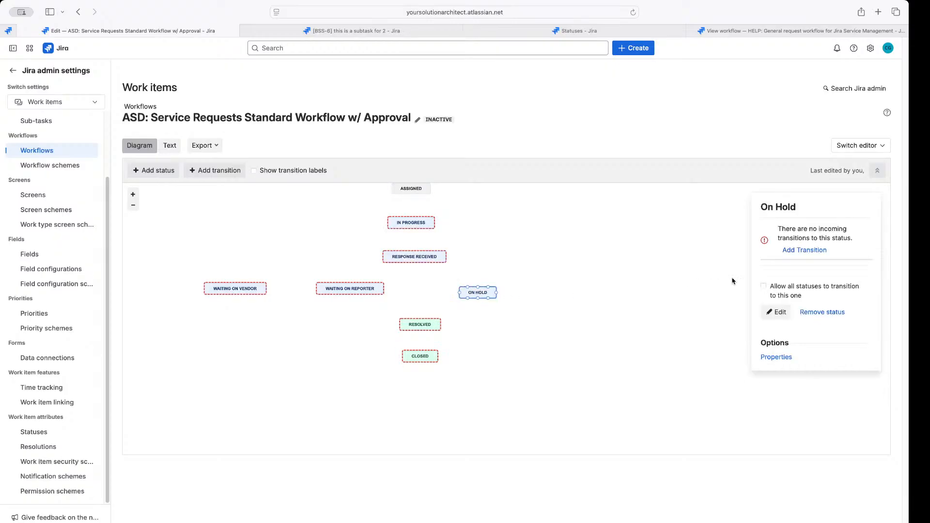
click(764, 287)
Assign GLOBAL: Comment Only Screen to the All → On Hold transition
click(517, 293)
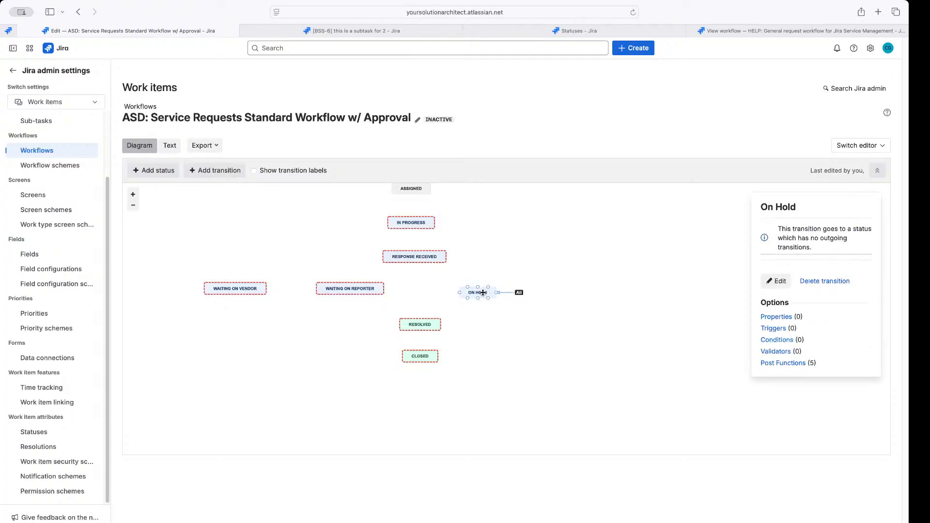
click(770, 284)
click(401, 333)
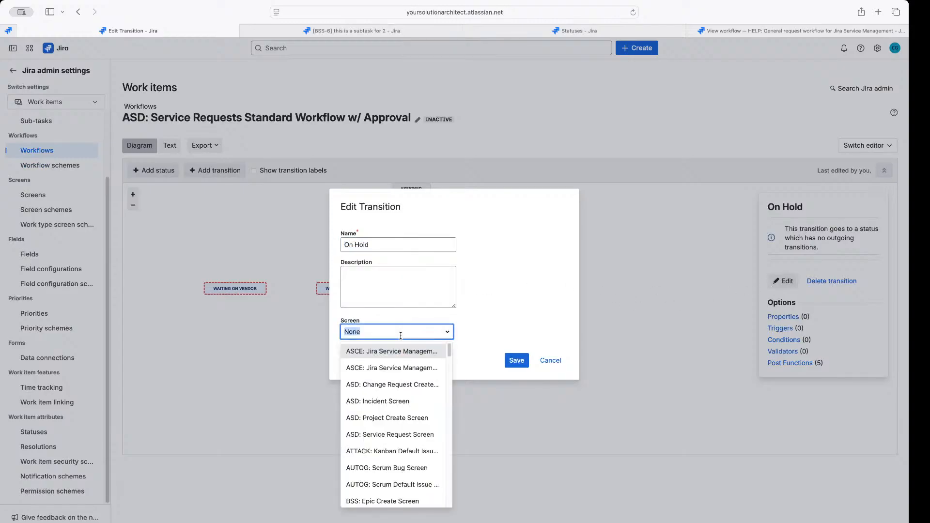
text(GLO)
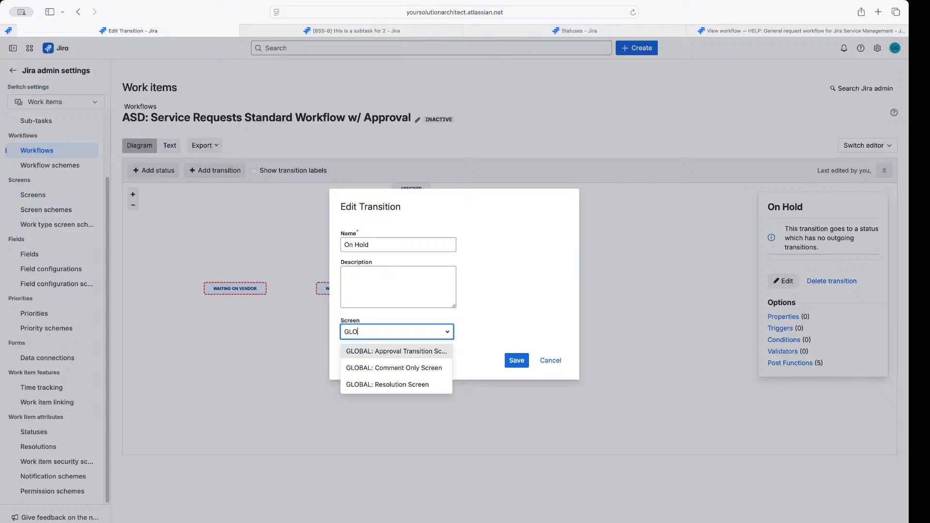
click(401, 373)
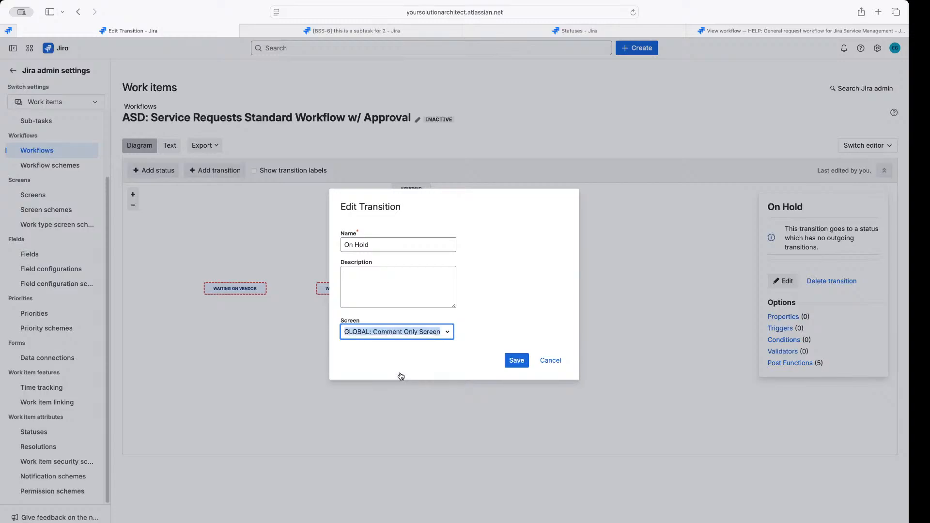
click(514, 362)
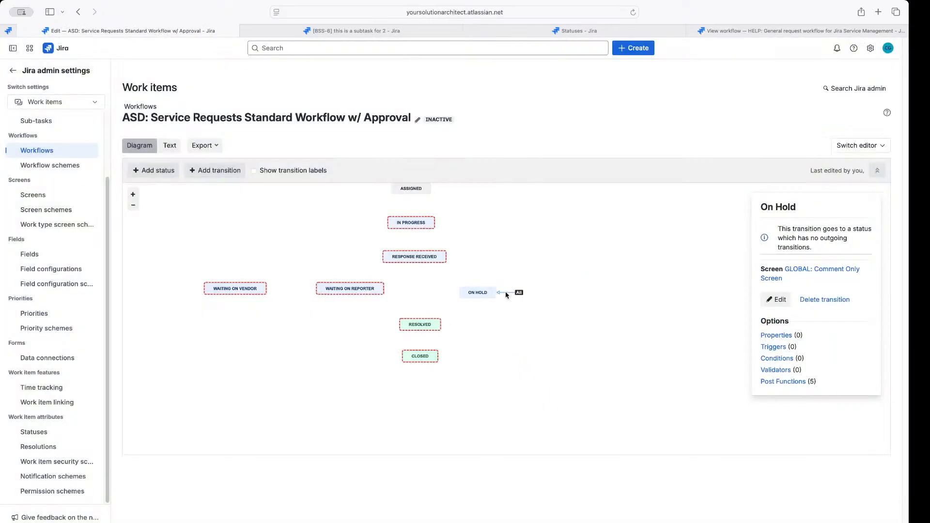
click(797, 276)
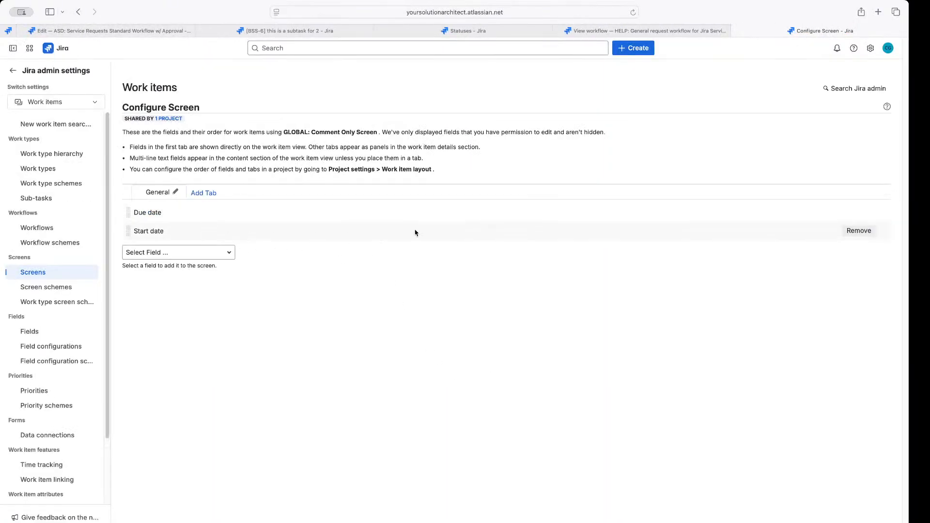
Remove the Due date and Start date fields from GLOBAL: Comment Only Screen, then return to the ASD workflow
click(859, 213)
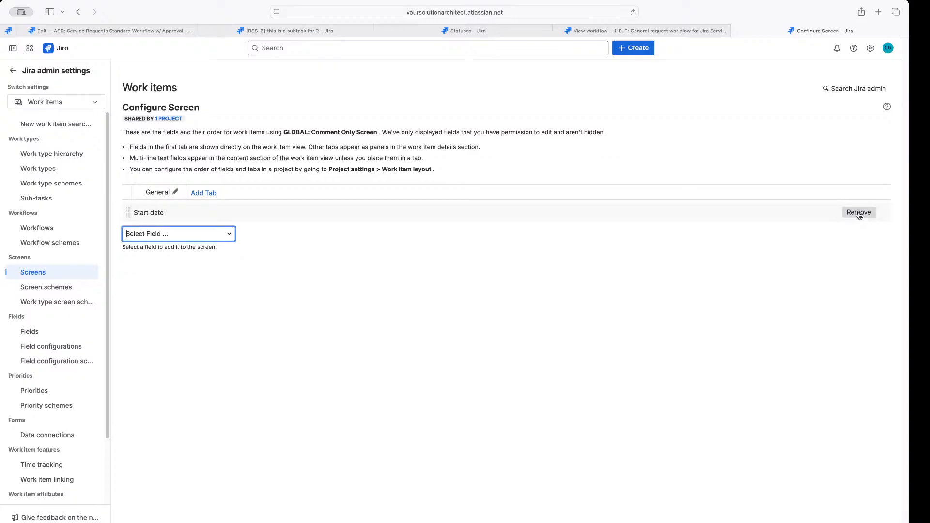
click(859, 213)
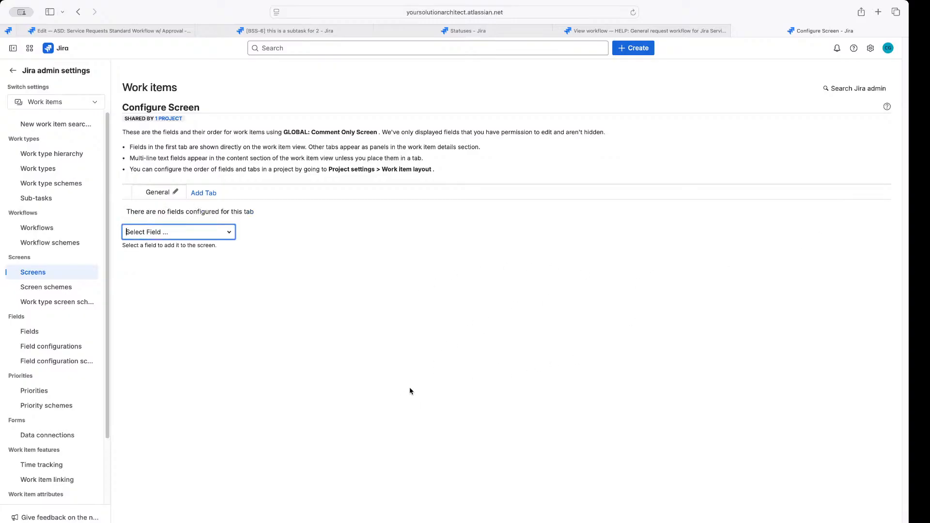
click(604, 33)
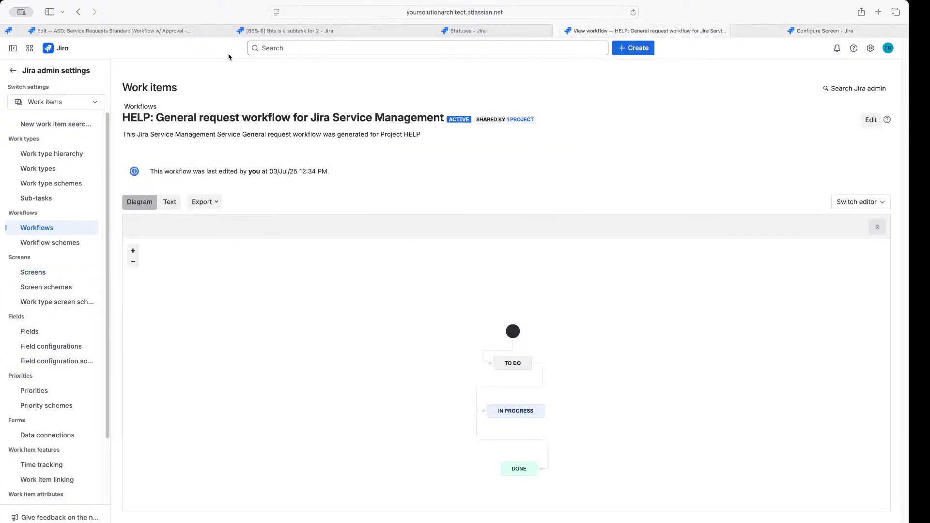
click(156, 32)
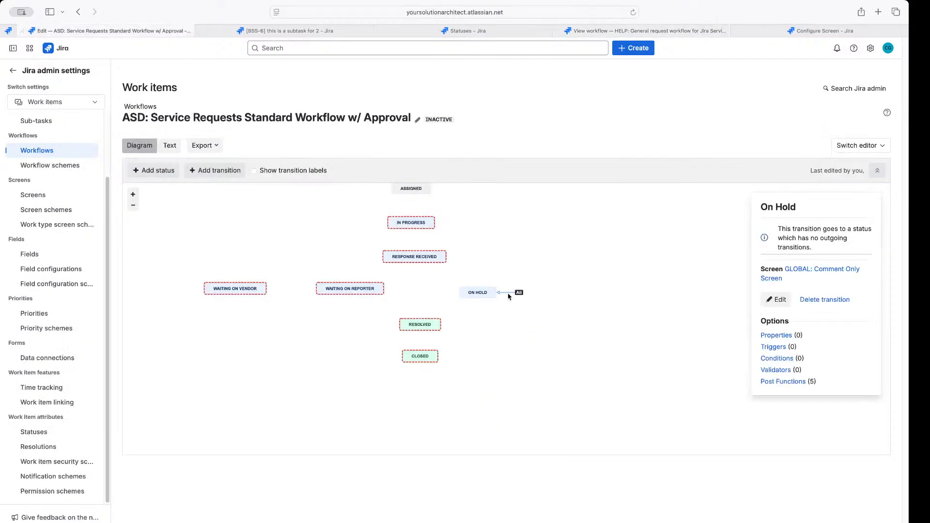
Draw an In Progress → Resolved transition and name it 'Resolved'
click(479, 296)
click(417, 324)
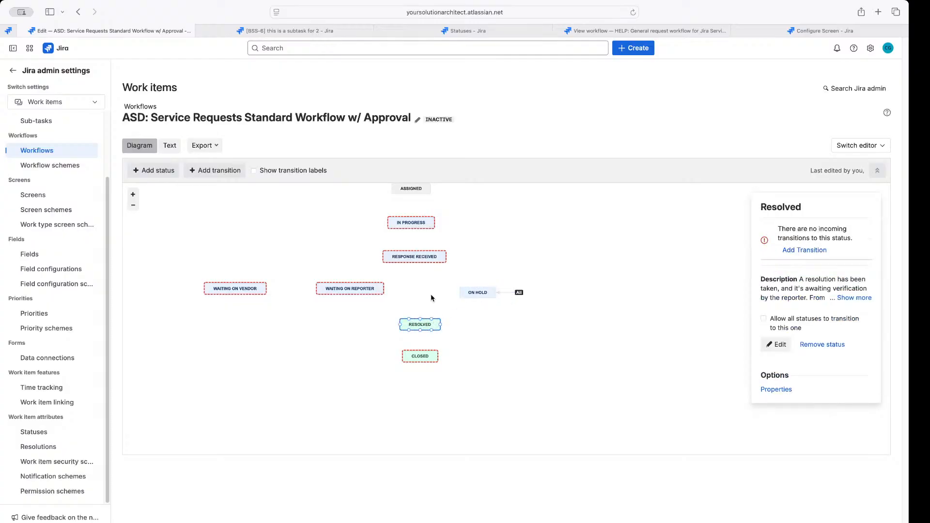
click(411, 262)
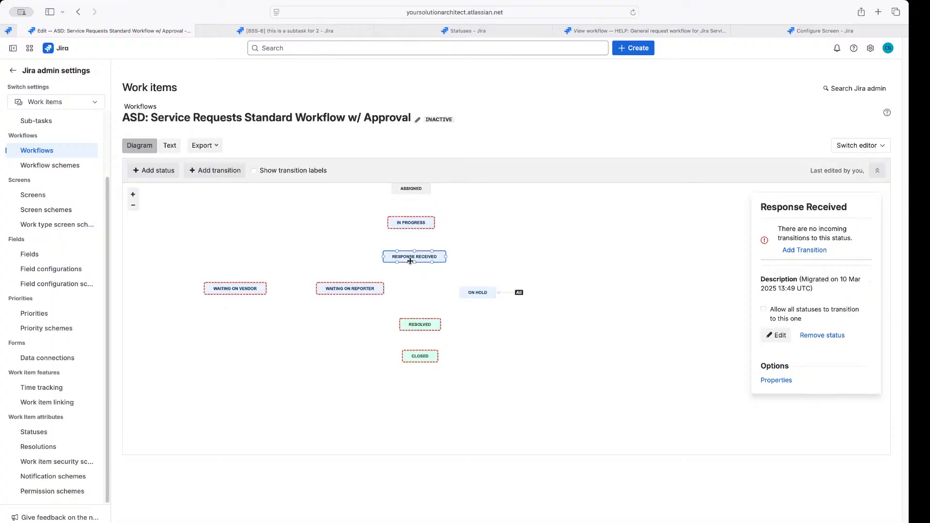
click(418, 221)
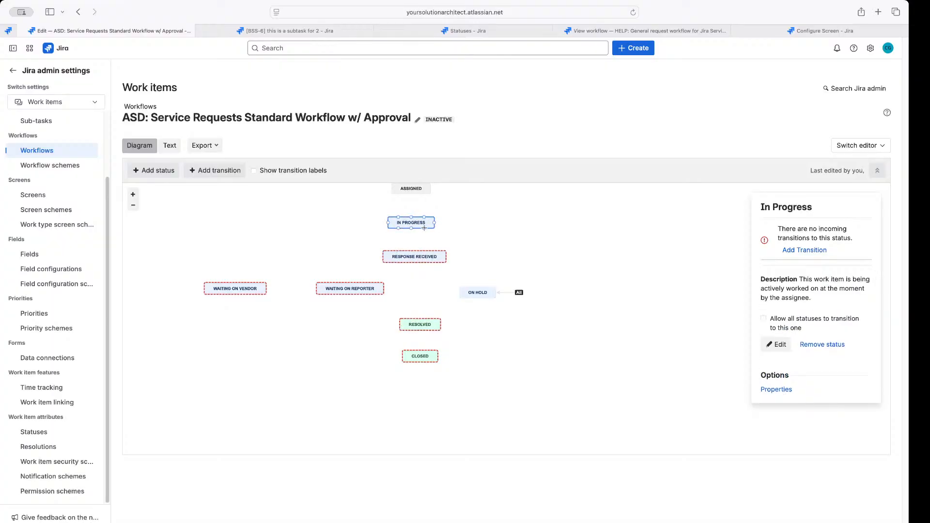
drag(424, 228, 420, 322)
click(364, 273)
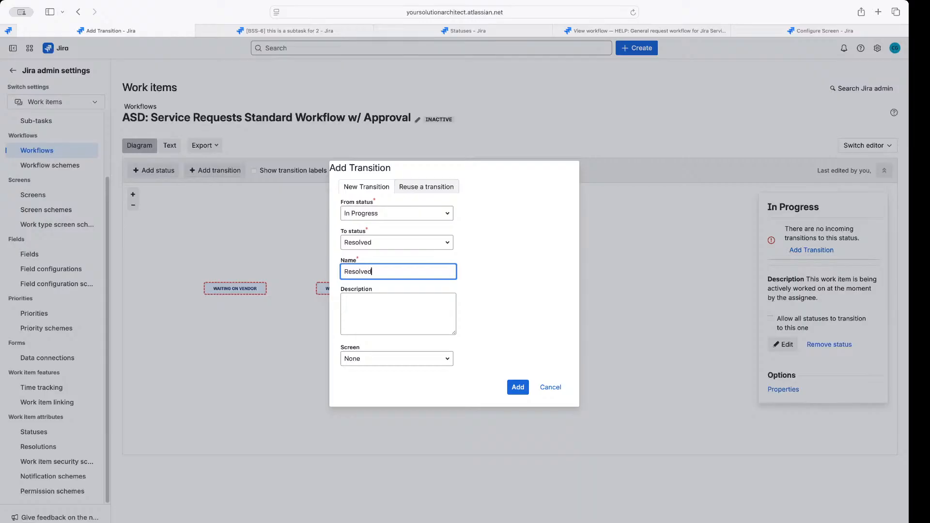
text(Resolved)
click(516, 387)
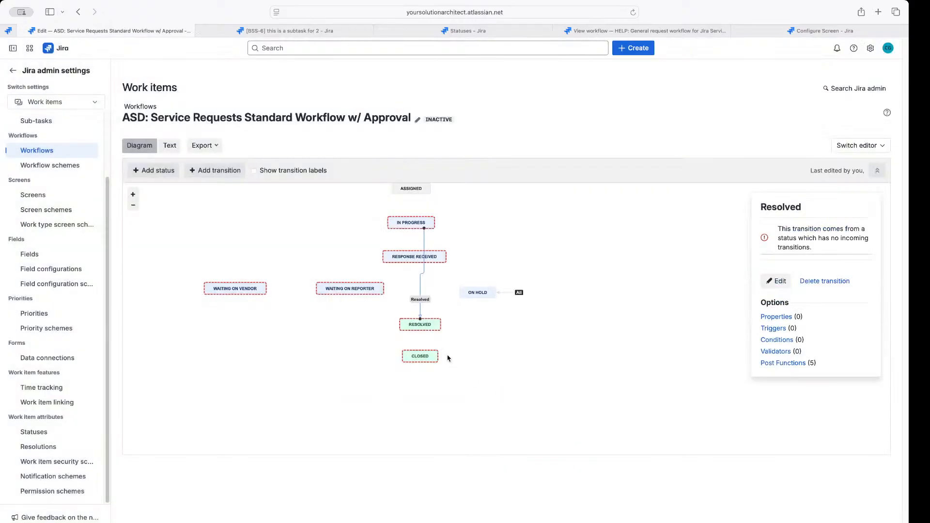
Tidy the Resolved and Closed statuses and reattach the Resolved transition to In Progress
drag(425, 324, 422, 319)
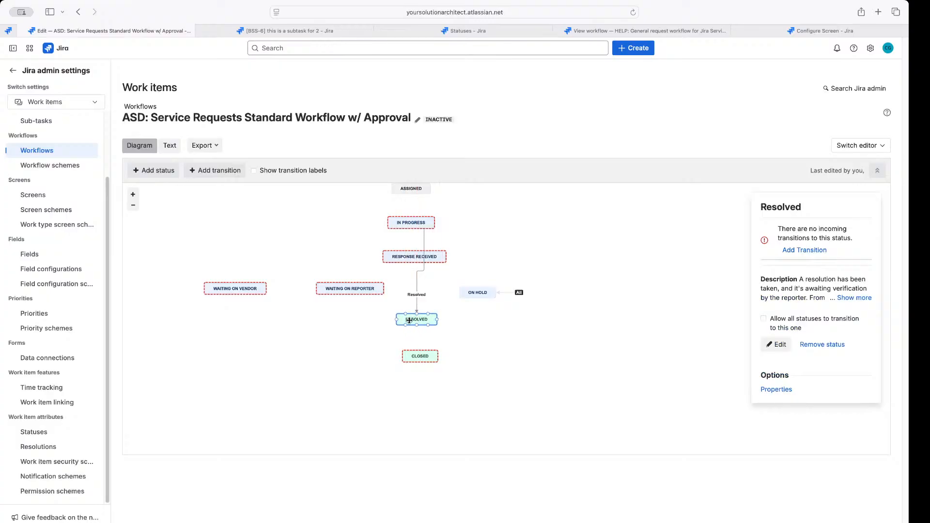
drag(417, 355, 414, 350)
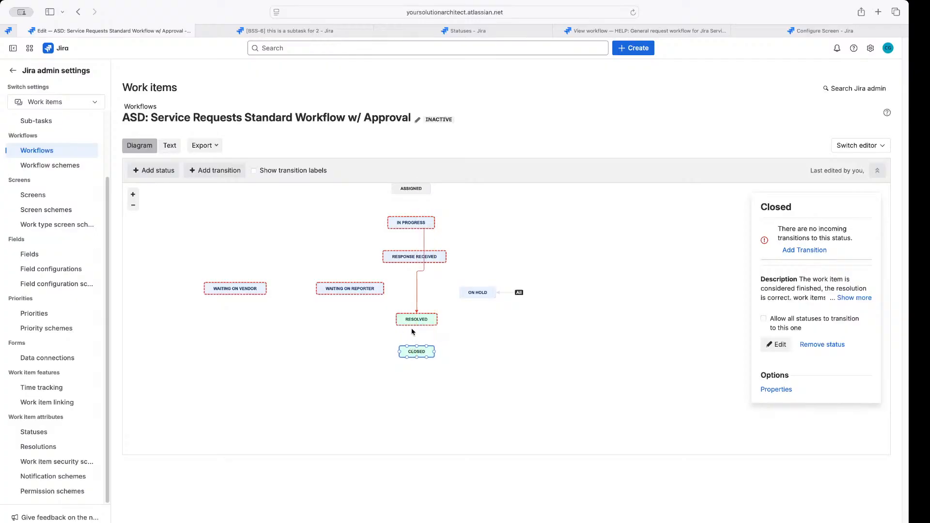
click(418, 298)
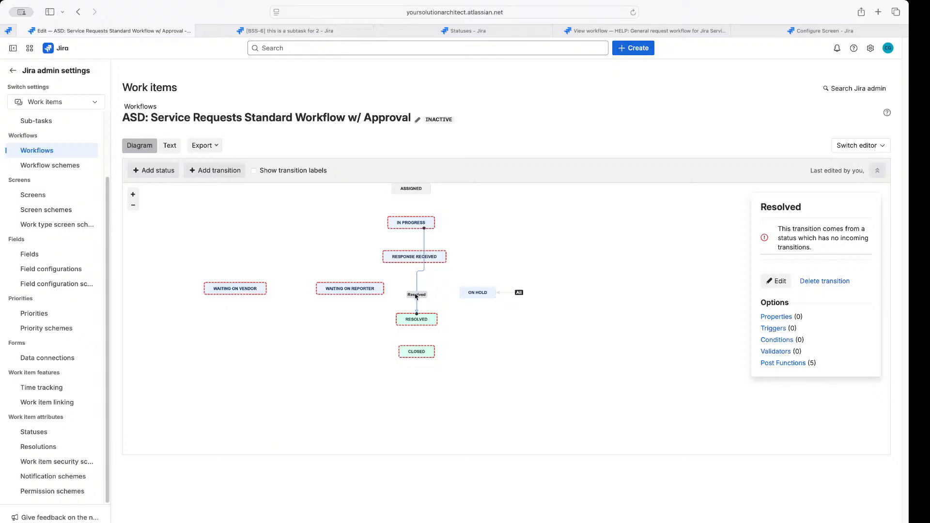
drag(424, 228, 412, 229)
drag(416, 319, 410, 313)
drag(416, 345, 410, 342)
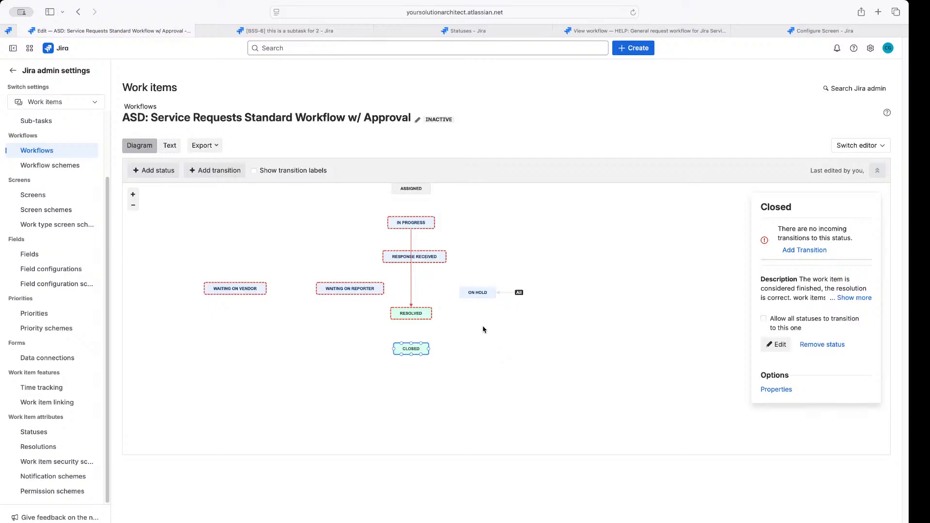
Select the Resolved transition and open its Post Functions (5) page
click(411, 284)
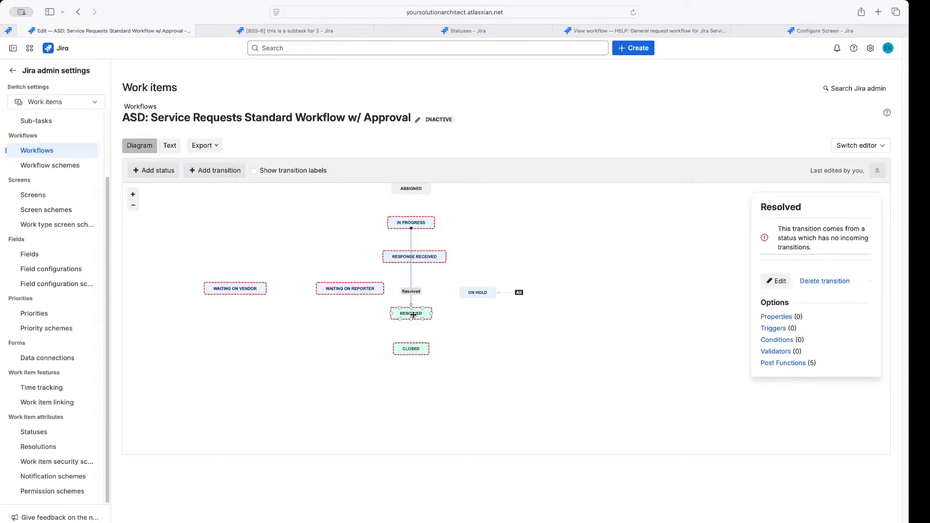
click(413, 315)
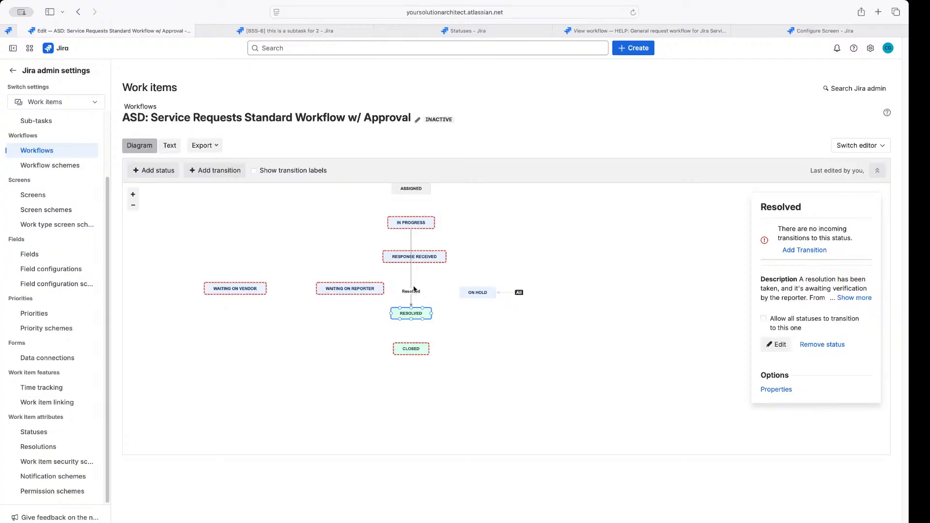
click(413, 290)
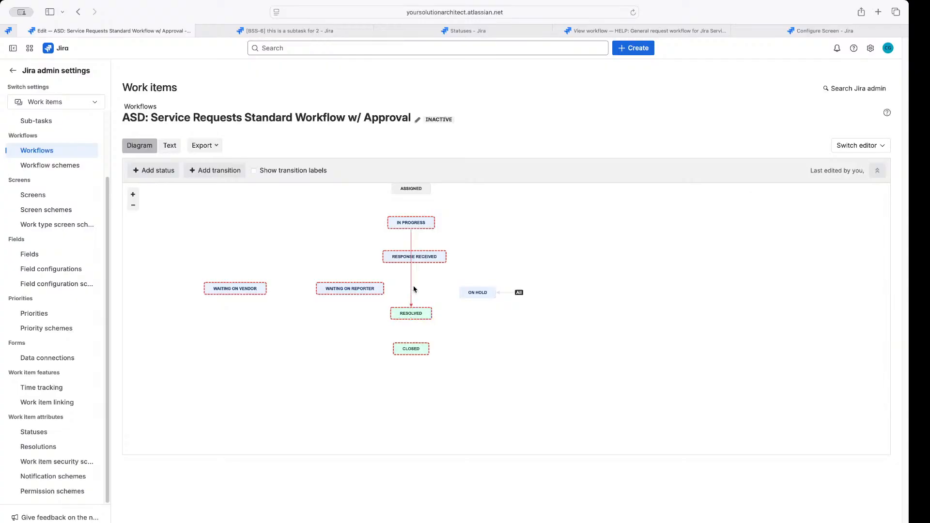
click(409, 313)
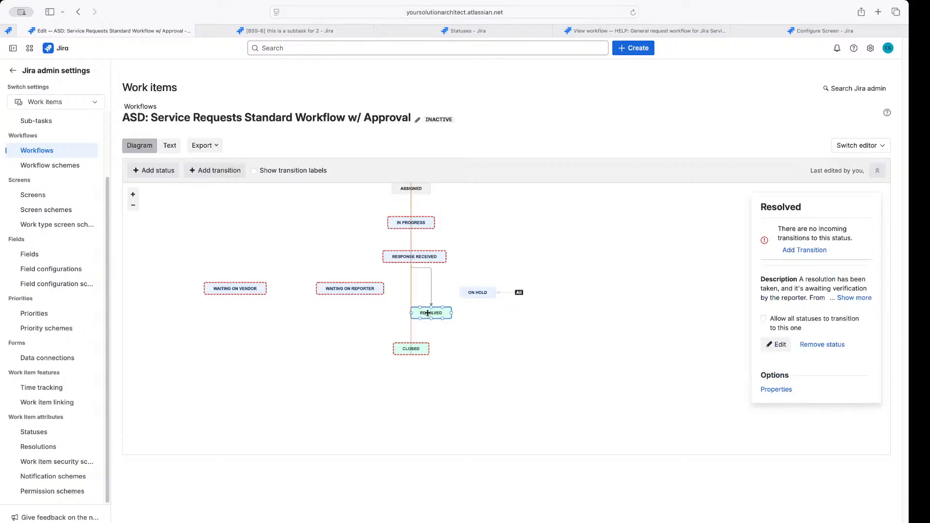
drag(409, 313, 412, 310)
drag(415, 311, 417, 312)
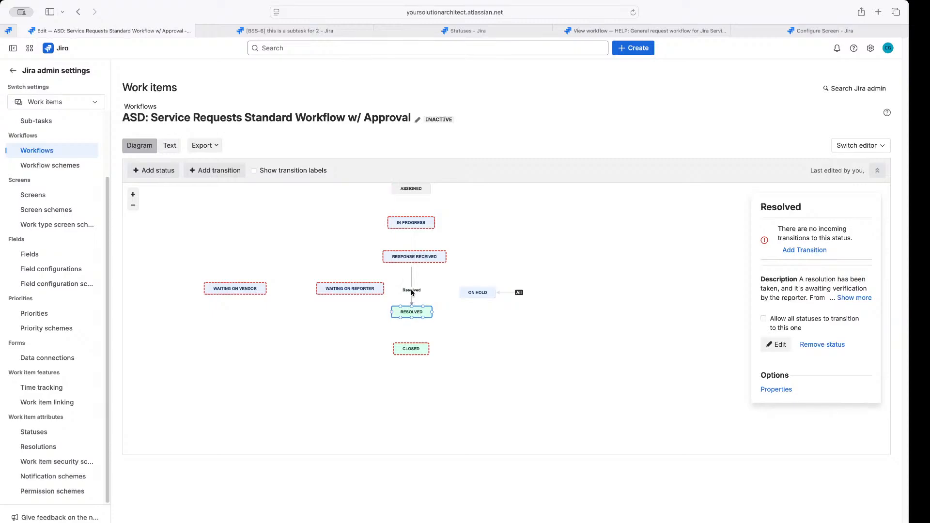
click(411, 290)
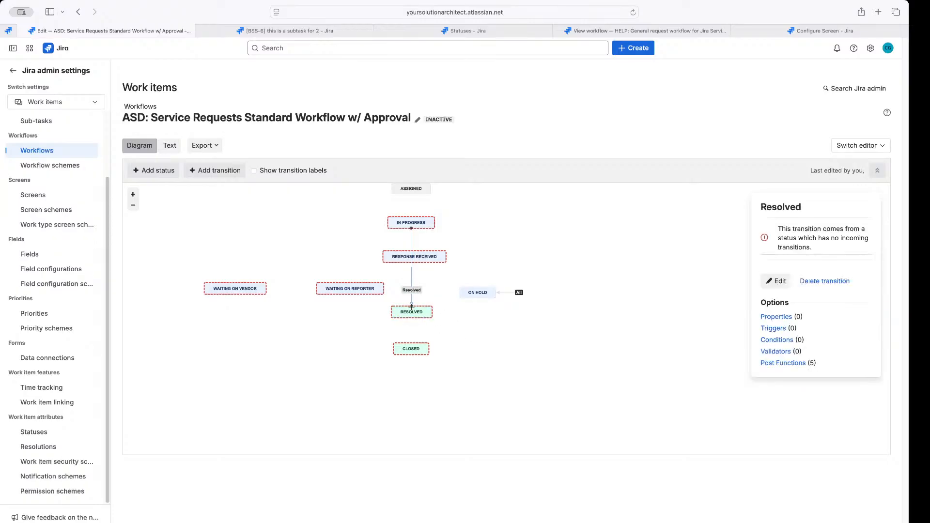
click(788, 364)
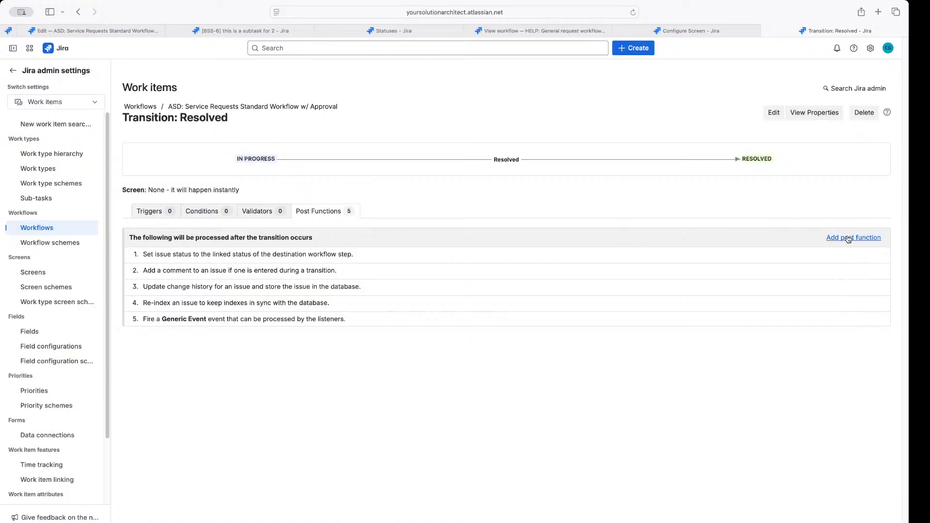
Add an Update Issue Field post function to the Resolved transition
click(849, 238)
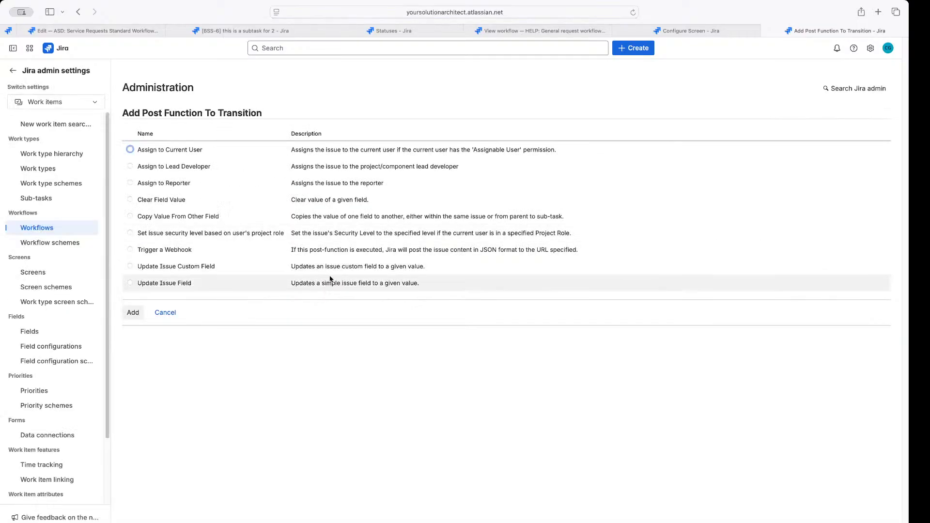
drag(193, 284, 160, 283)
drag(216, 267, 179, 266)
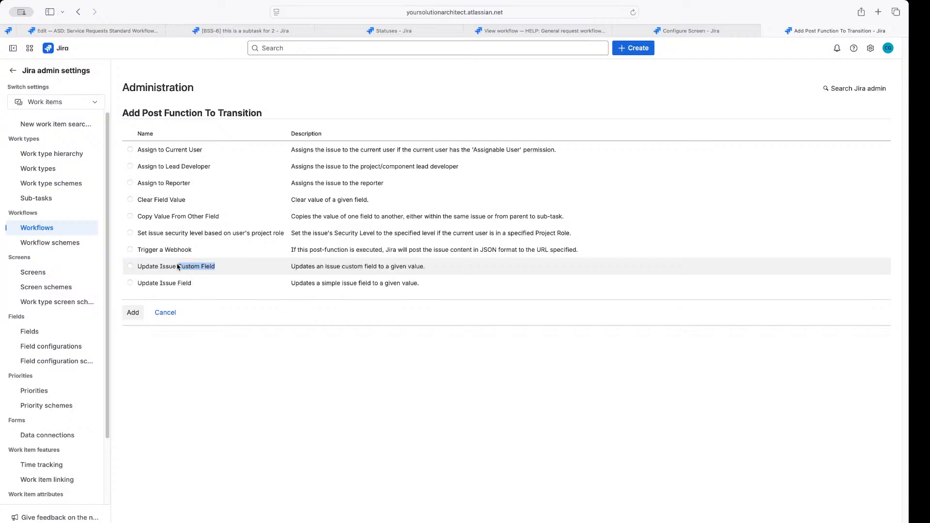
click(133, 289)
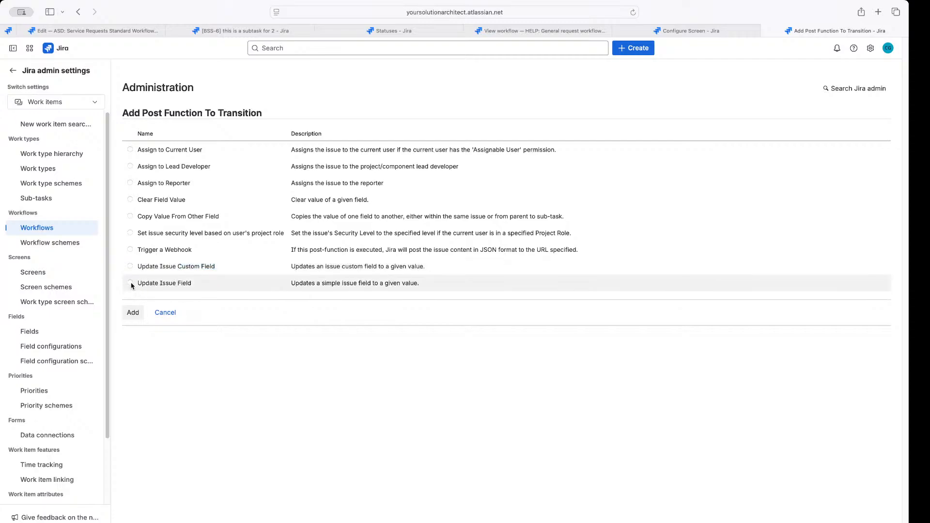
click(133, 313)
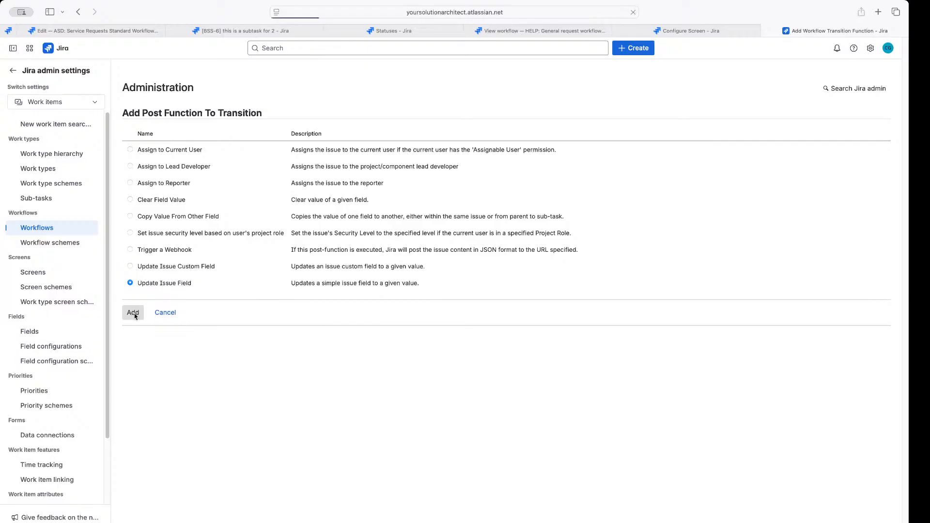
Set its Issue Field to Resolution and Field Value to Resolved, then add it
click(238, 139)
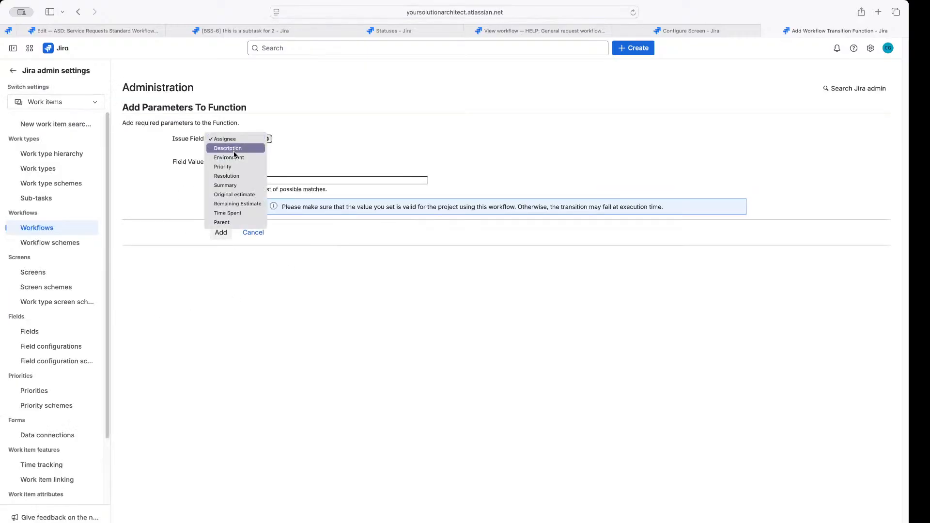
click(234, 176)
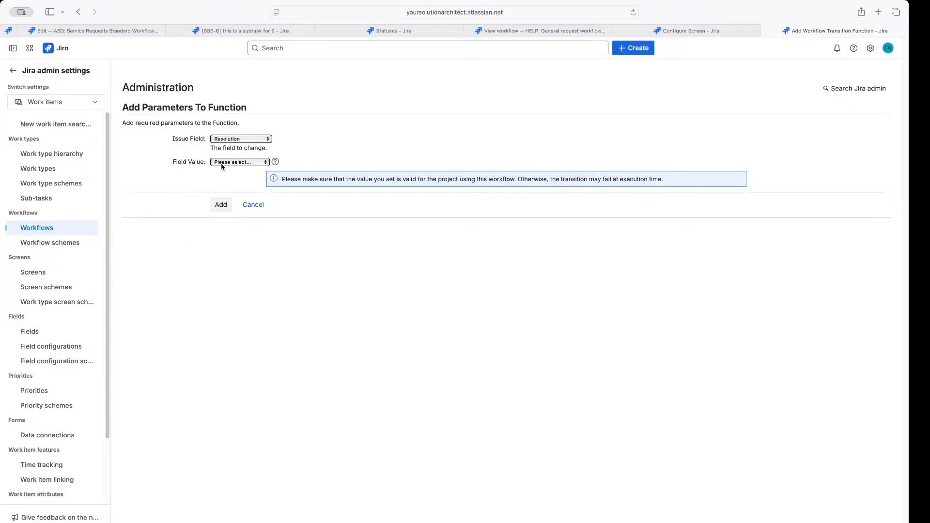
click(223, 163)
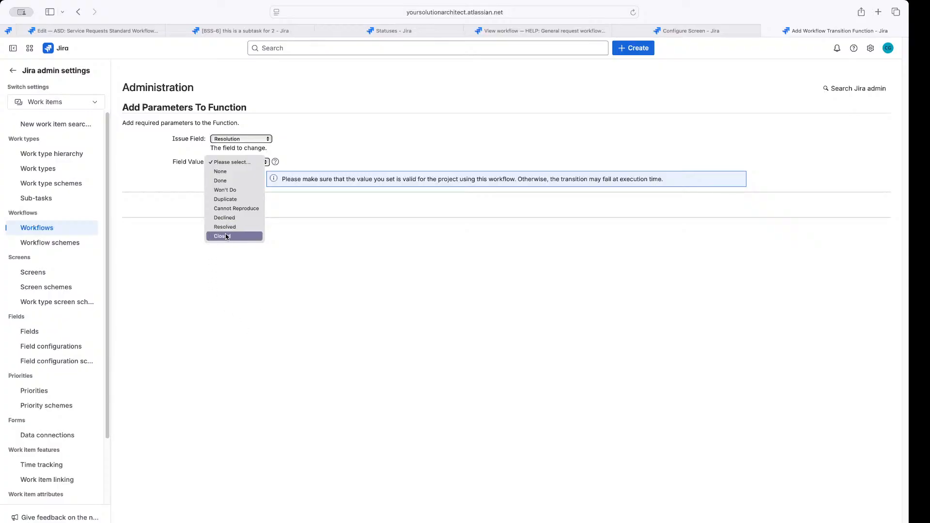
click(150, 381)
scroll(79, 394, down, 3)
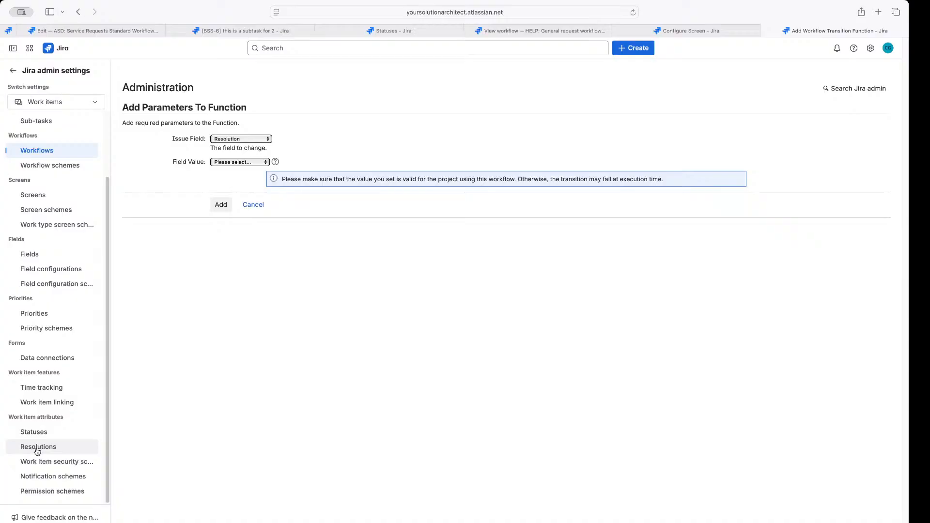
click(239, 141)
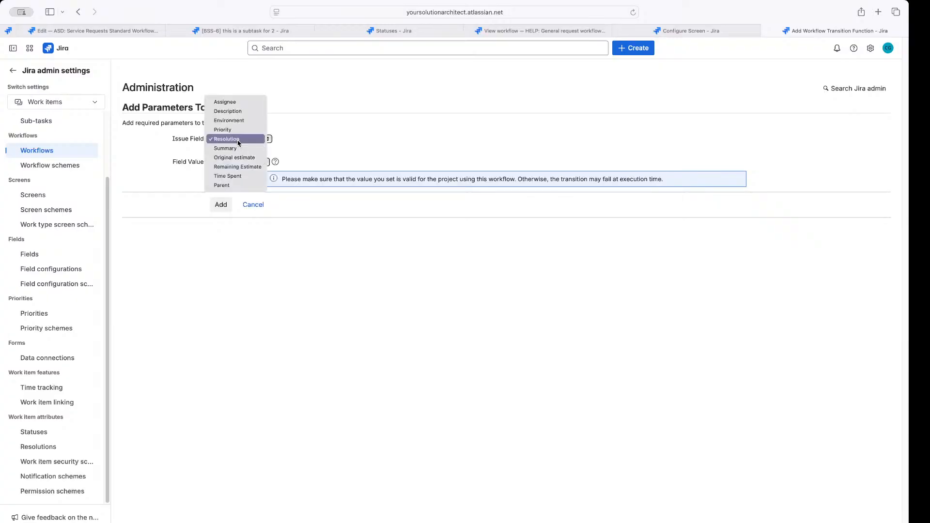
click(253, 140)
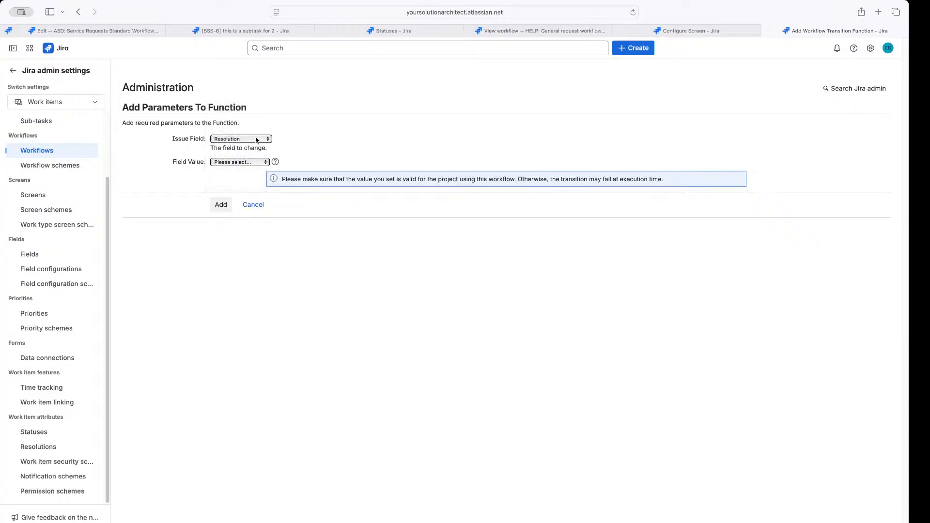
click(255, 140)
click(255, 140)
click(226, 163)
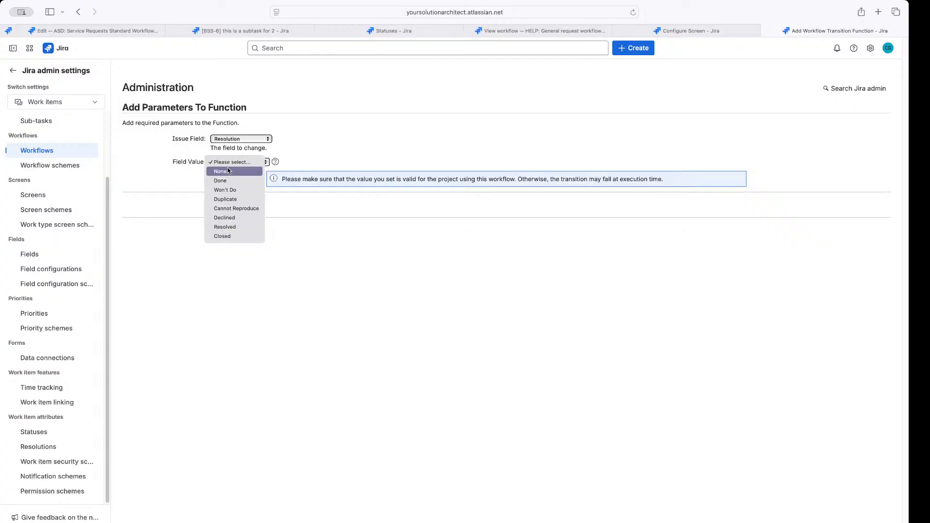
click(239, 227)
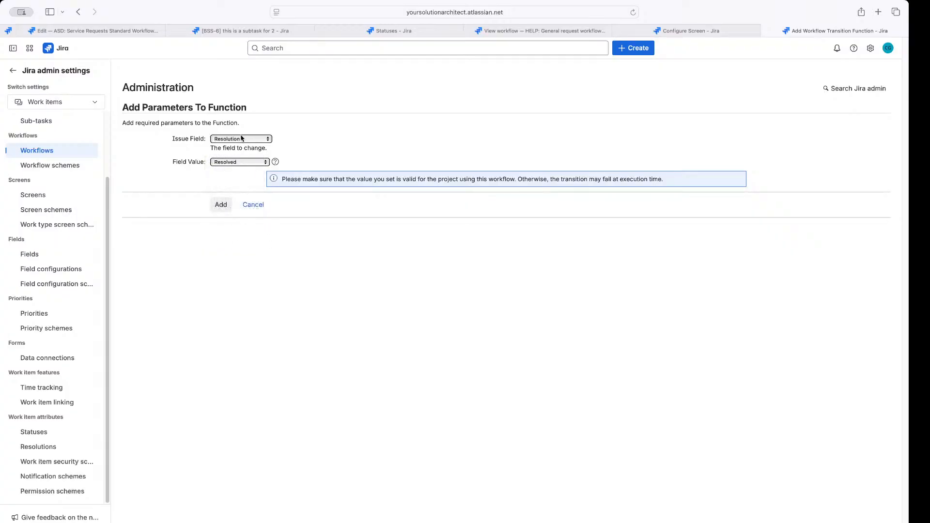
click(224, 206)
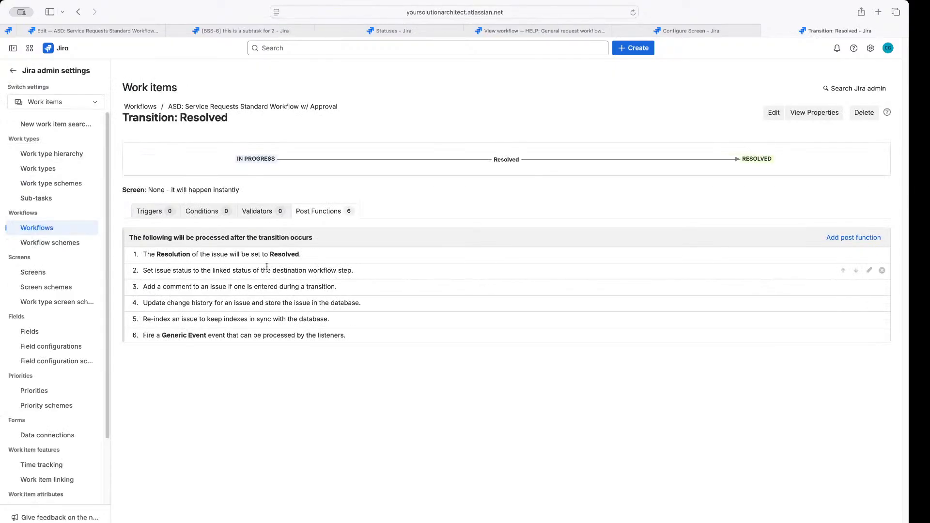
Change post function 6 from Generic Event to fire Issue Resolved and update it
drag(162, 337, 216, 337)
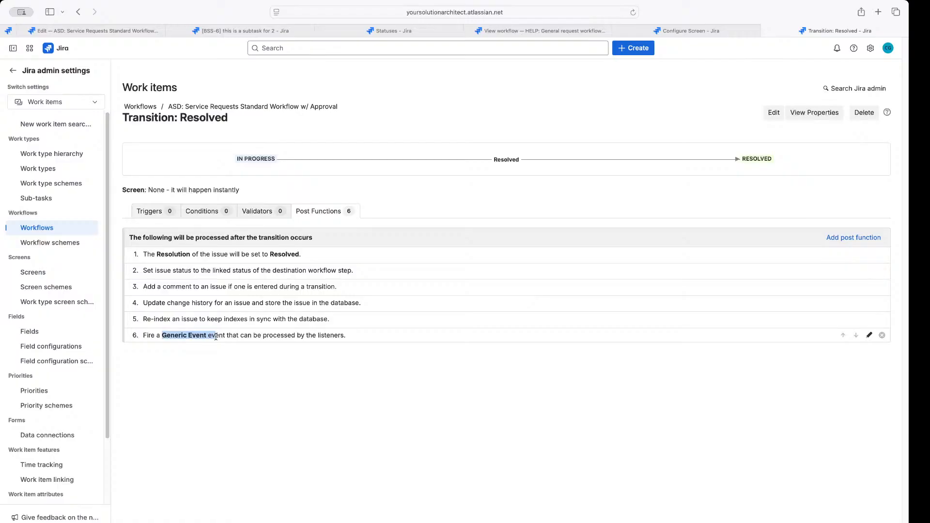
click(210, 336)
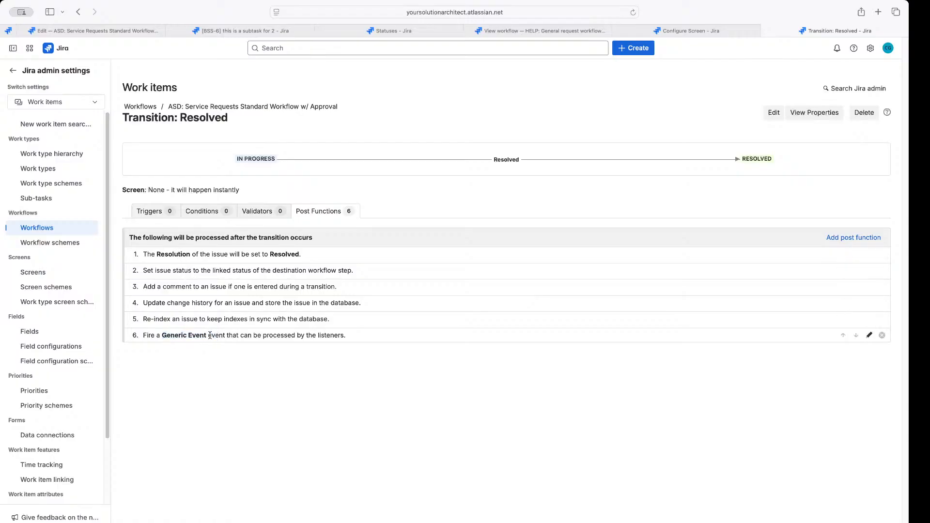
drag(209, 335, 161, 336)
click(199, 335)
mouse_move(254, 161)
drag(163, 333, 206, 334)
click(869, 335)
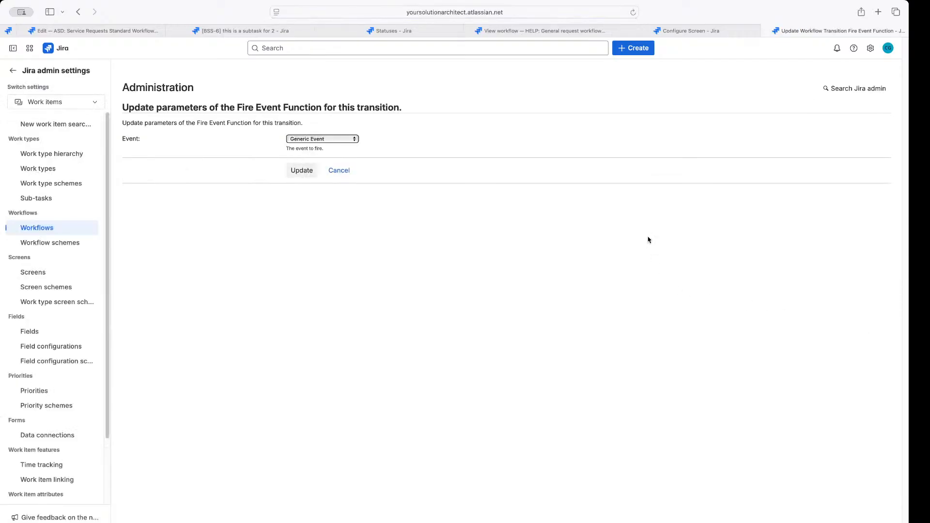
click(332, 140)
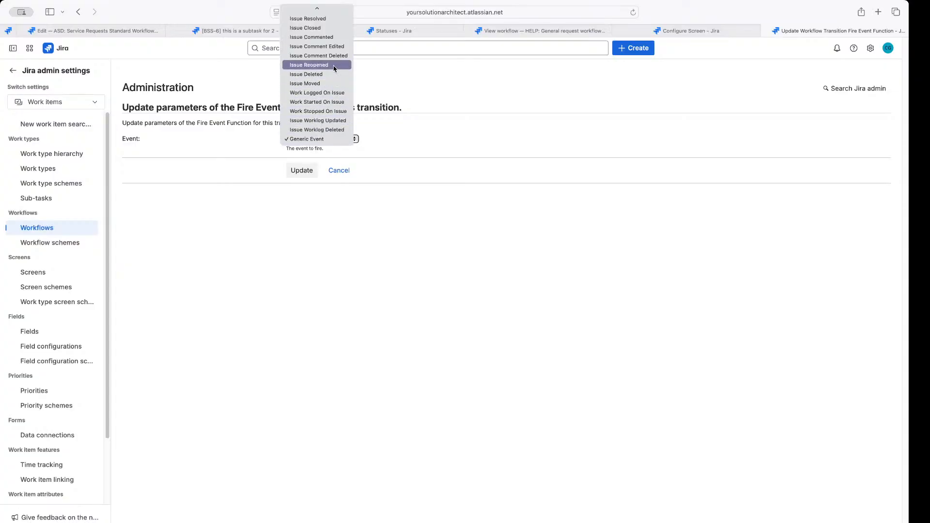
click(307, 22)
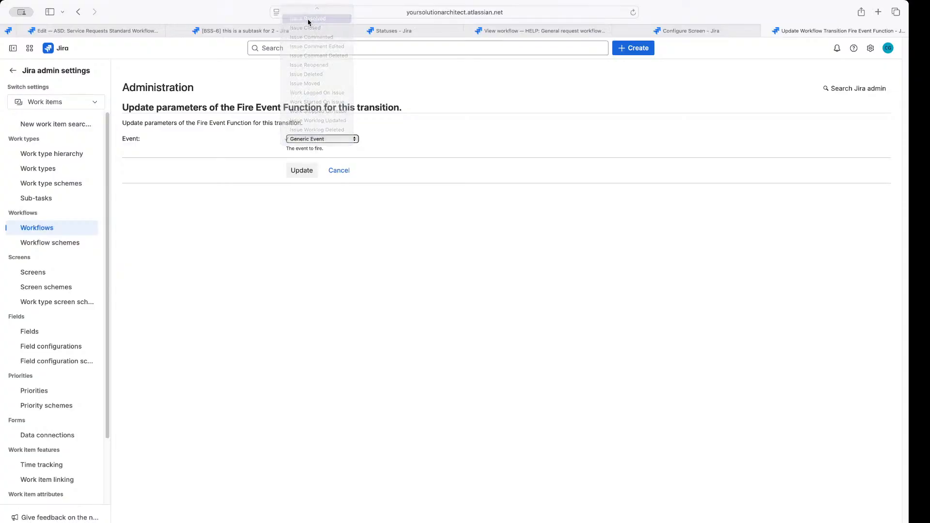
click(308, 176)
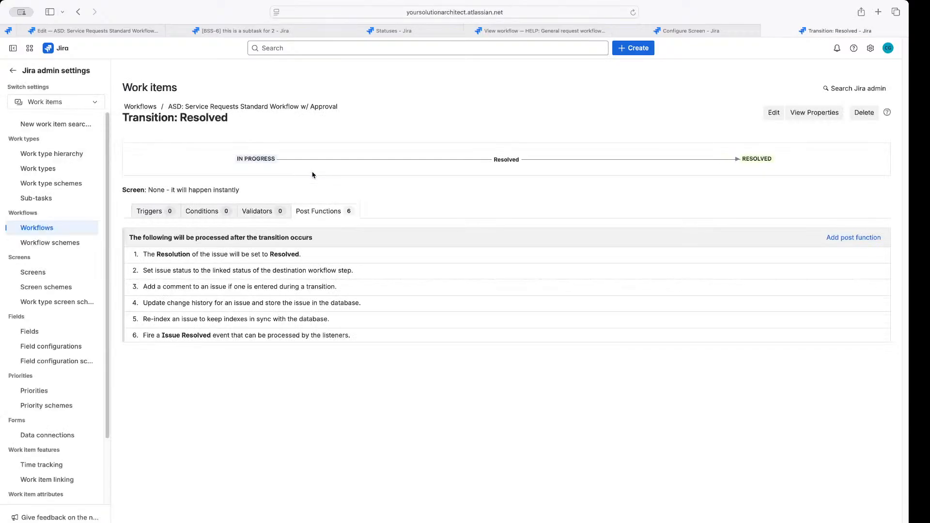
drag(274, 254, 288, 254)
Open a draft of the HELP general request workflow in diagram view
click(574, 33)
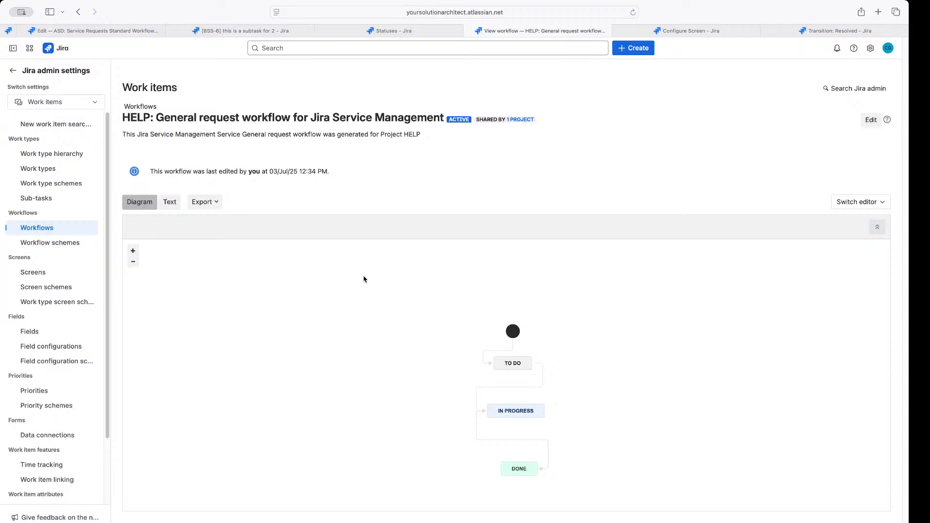
click(871, 119)
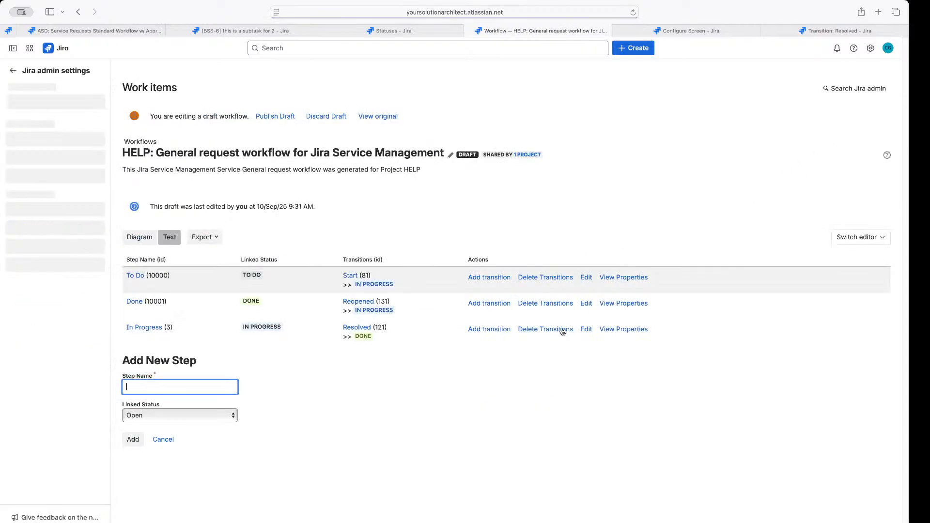
click(147, 239)
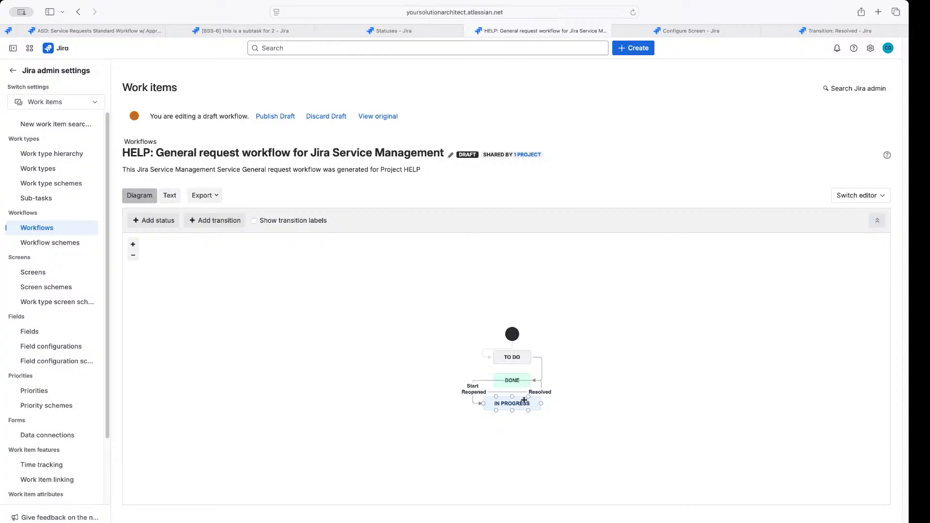
Rearrange TO DO, IN PROGRESS and DONE into a vertical layout
drag(509, 403, 635, 349)
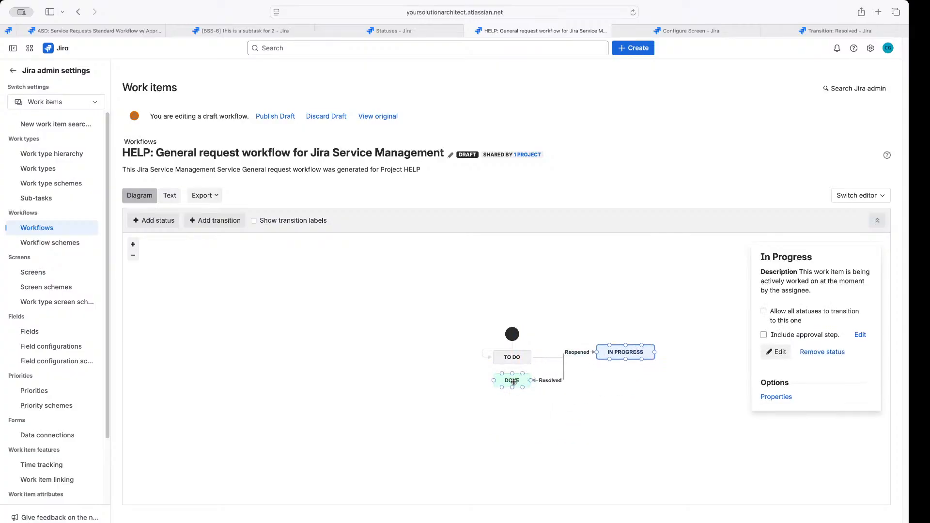
drag(512, 380, 585, 470)
drag(618, 360, 505, 401)
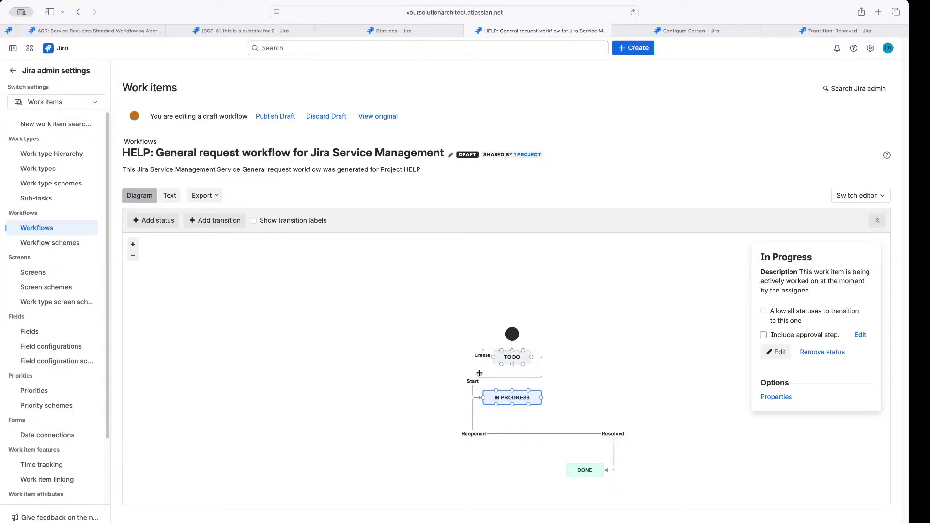
drag(513, 333, 513, 304)
mouse_move(514, 360)
mouse_down()
mouse_move(511, 333)
mouse_move(511, 343)
mouse_up()
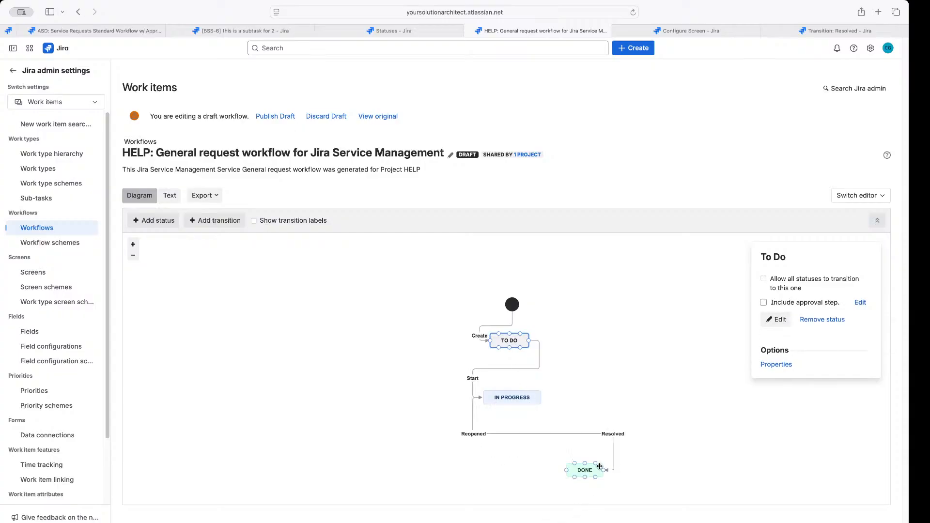
drag(600, 466, 578, 450)
Compare the Reopened and Start transitions' post function counts
click(601, 437)
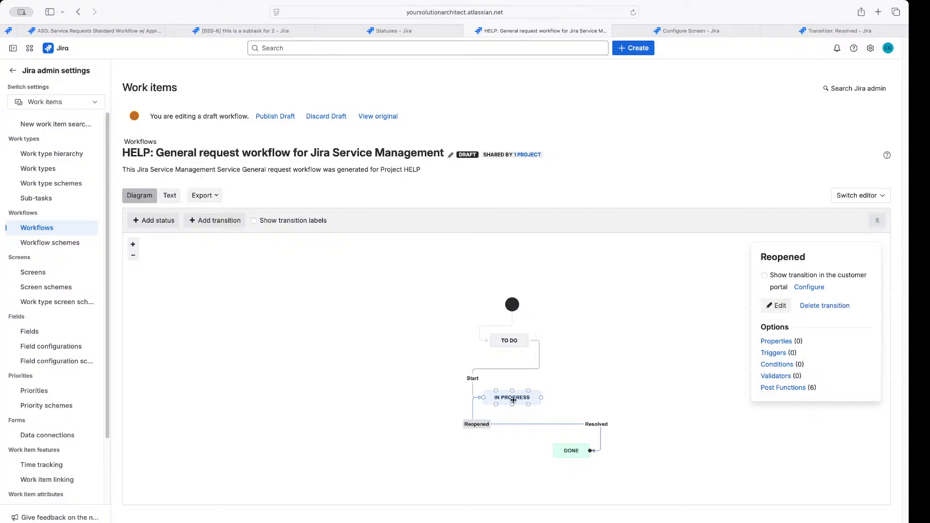
drag(818, 389, 807, 388)
click(507, 369)
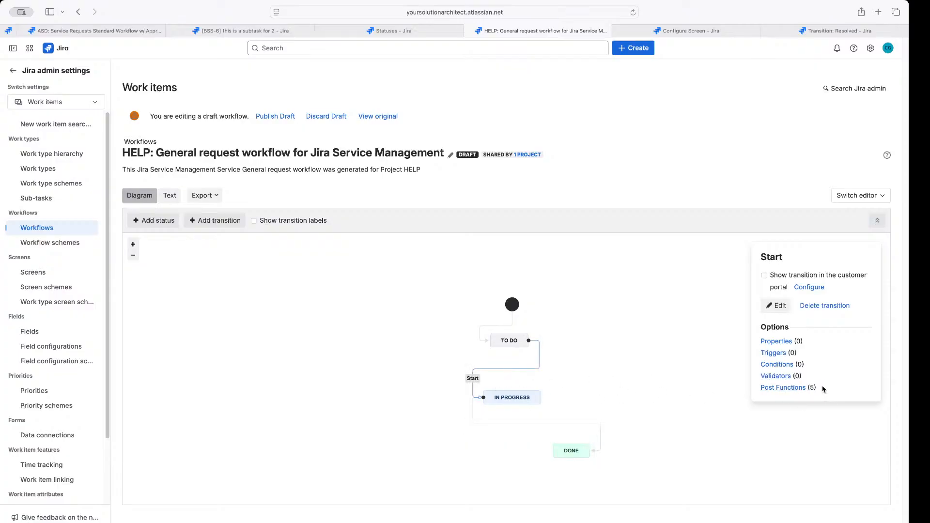
drag(819, 387, 811, 388)
click(580, 425)
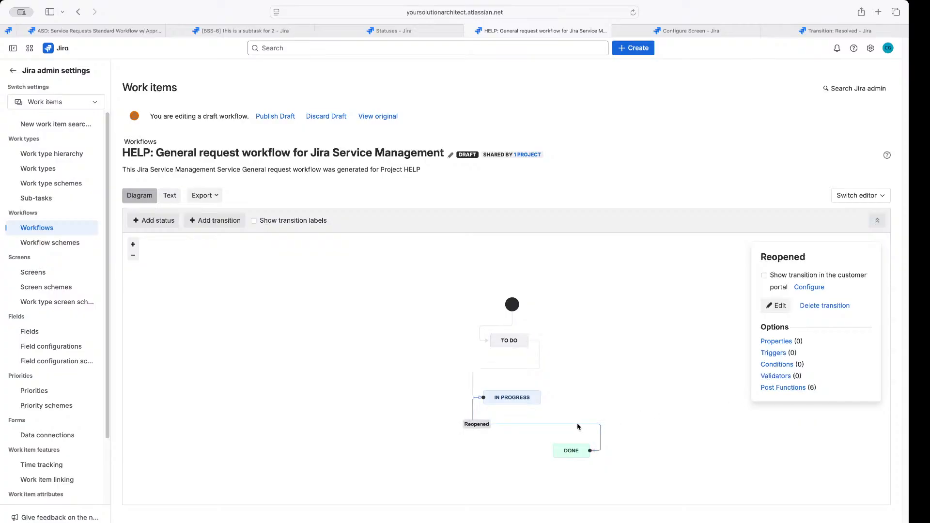
click(783, 387)
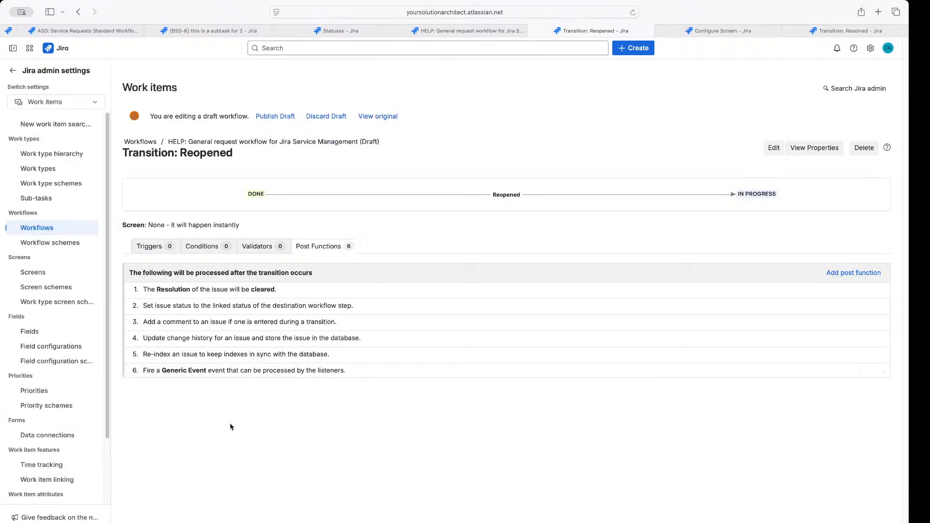
drag(159, 369, 212, 369)
drag(161, 370, 206, 369)
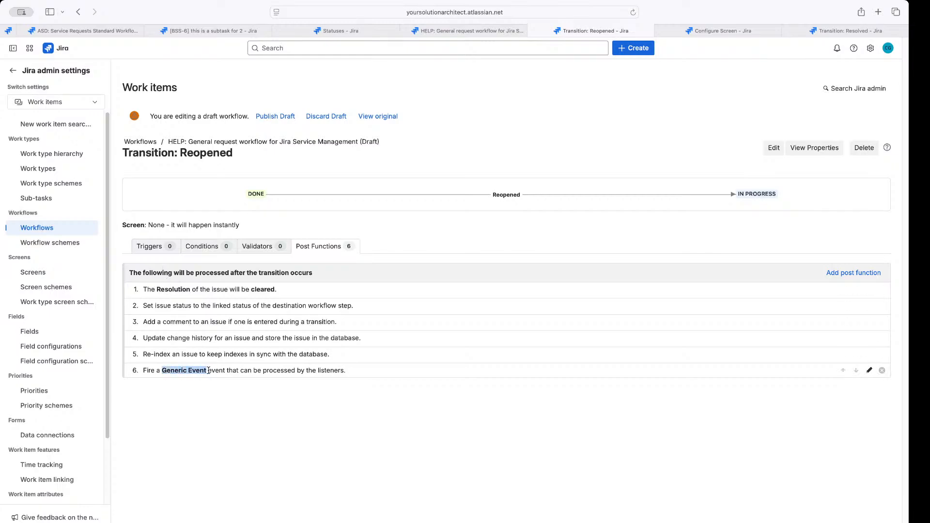
click(197, 395)
drag(161, 370, 206, 369)
click(273, 201)
drag(204, 372, 162, 372)
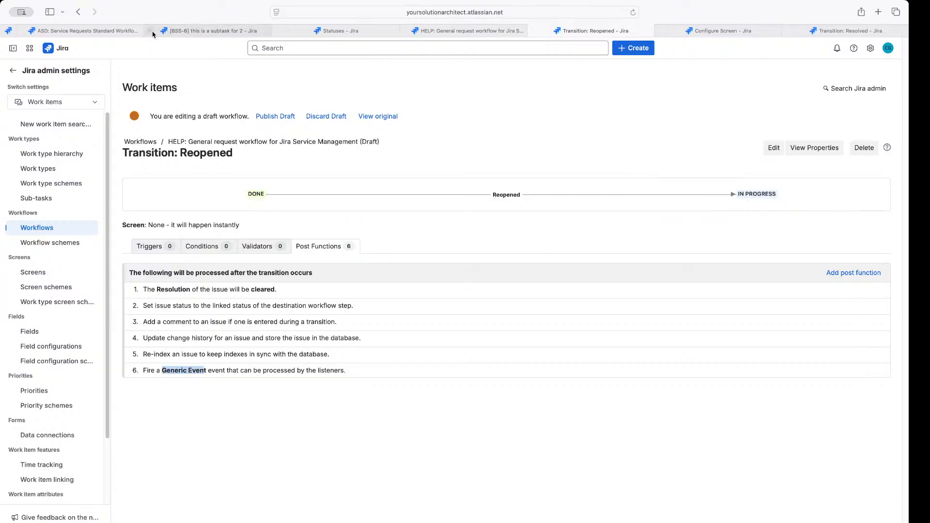
click(76, 13)
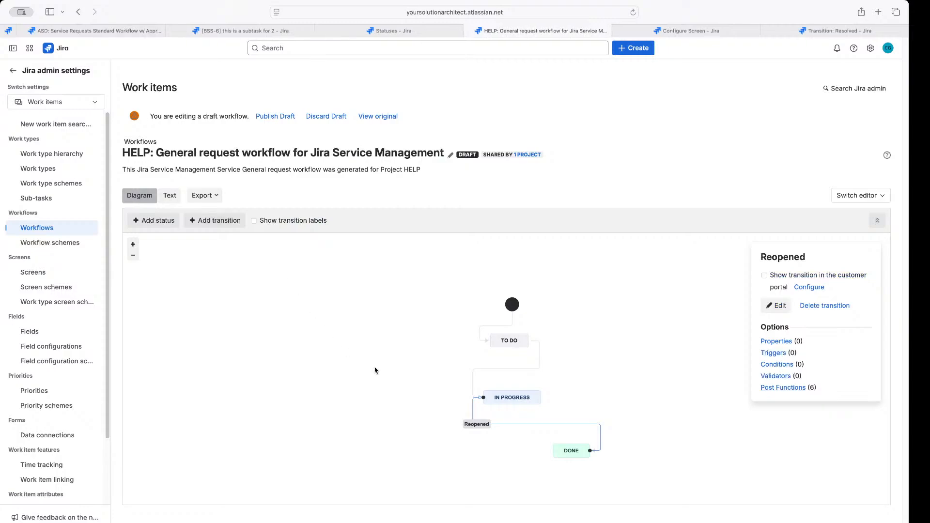
Open the HELP workflow's Resolved transition post functions
click(479, 397)
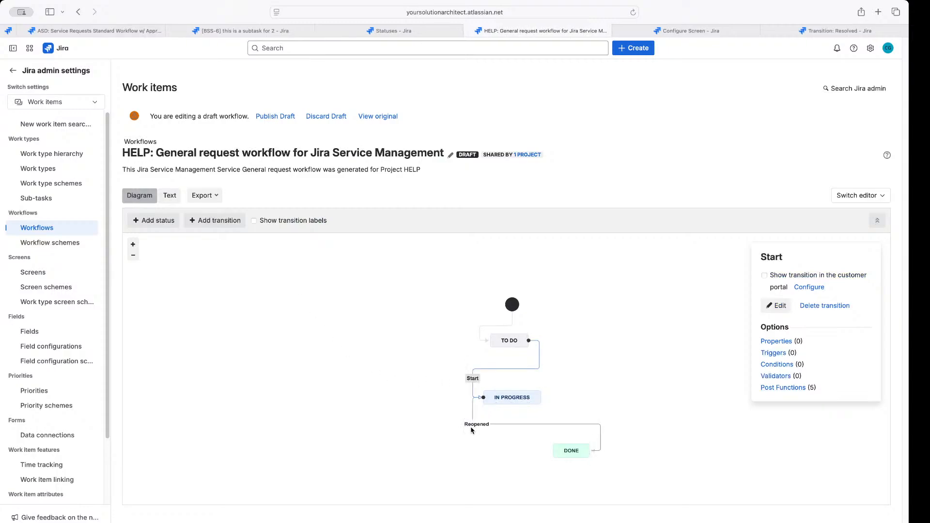
click(498, 425)
click(600, 440)
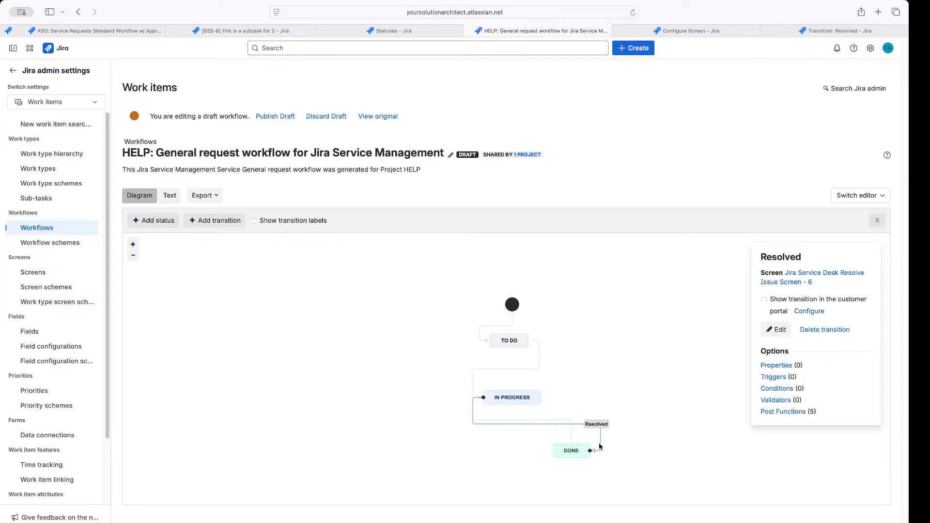
click(794, 413)
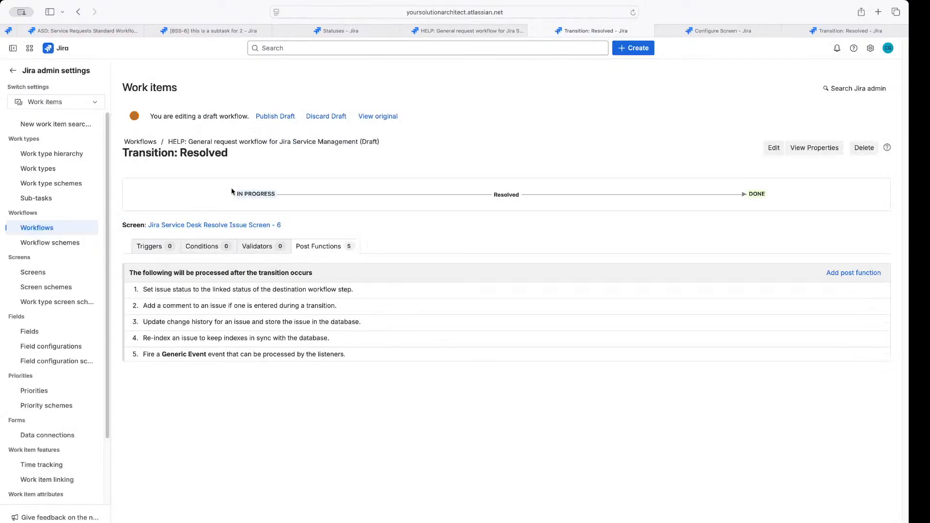
Review the In Progress to Done post functions, then return to the BSS-6 subtask
drag(231, 191, 743, 201)
click(538, 203)
drag(144, 288, 658, 287)
drag(162, 357, 379, 408)
click(396, 402)
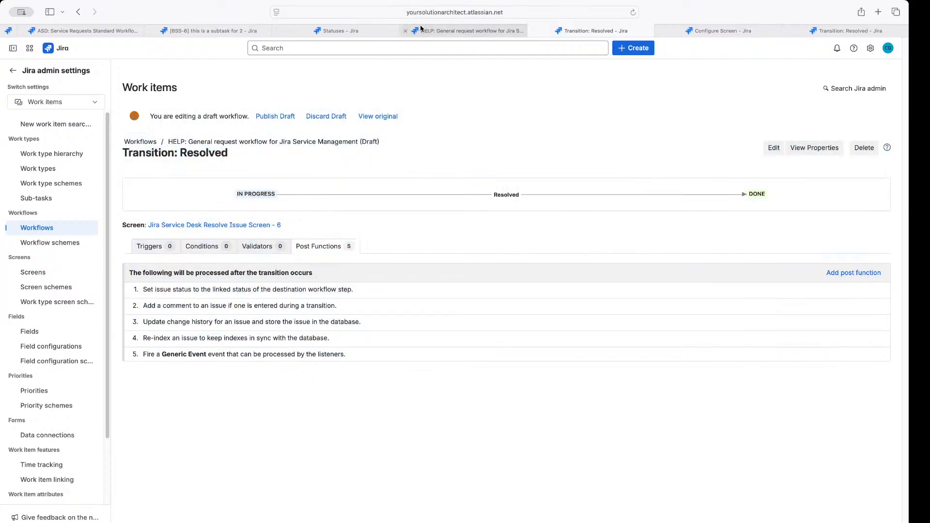
click(434, 31)
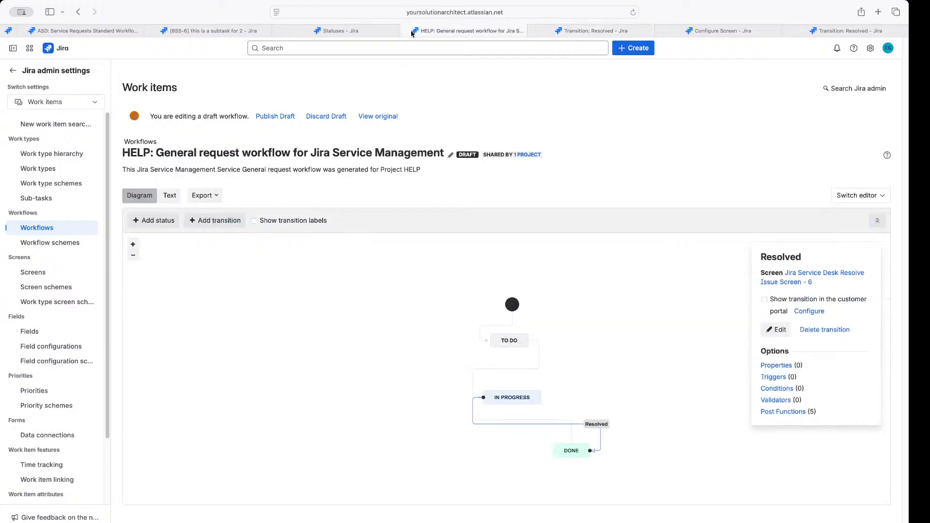
click(198, 31)
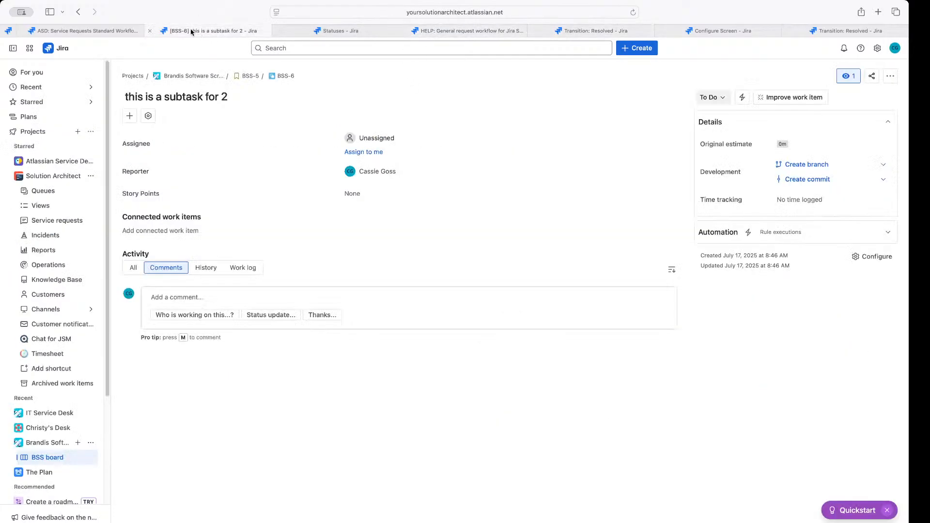
Reload the ASD workflow and confirm its Resolved transition fires the Issue Resolved event
click(85, 30)
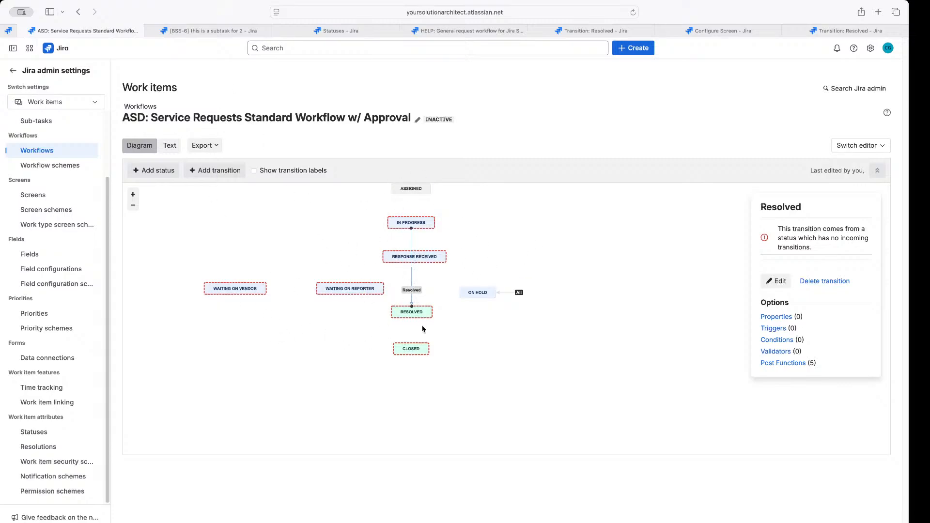
drag(508, 332, 518, 371)
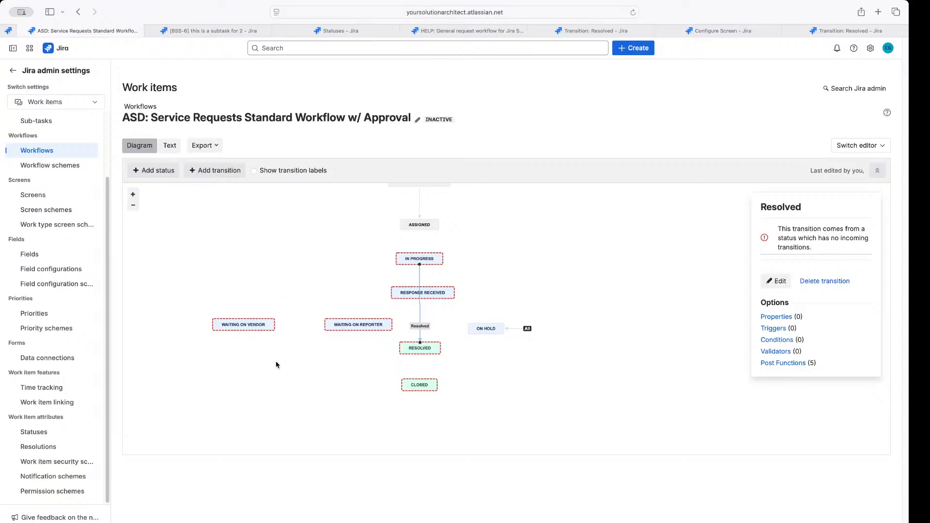
click(633, 13)
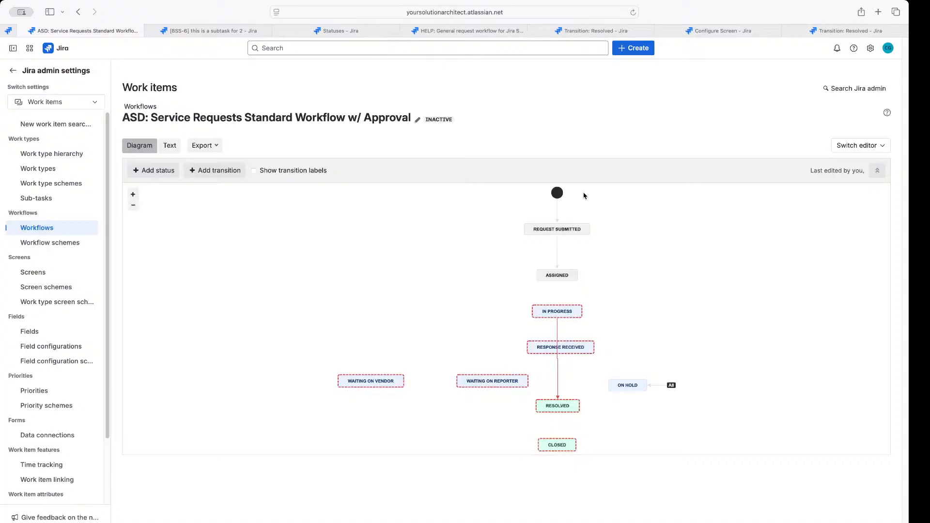
click(559, 382)
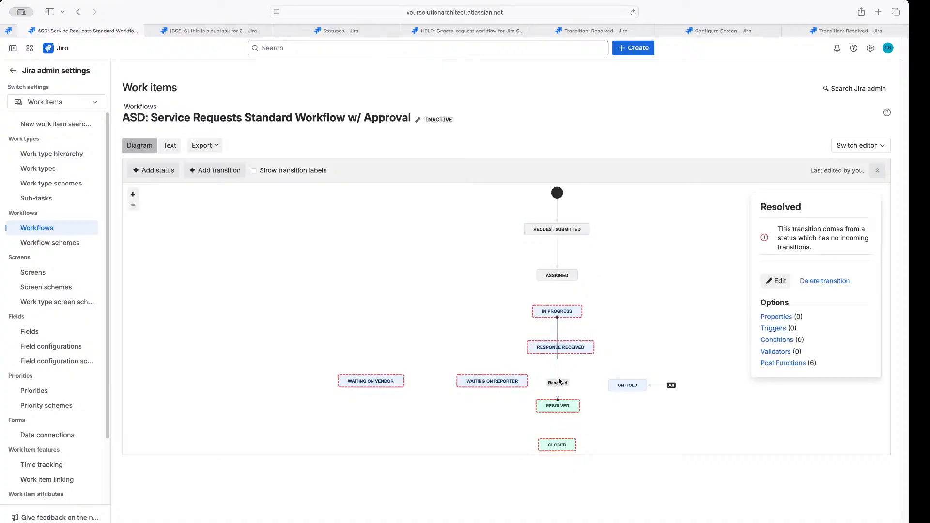
click(789, 364)
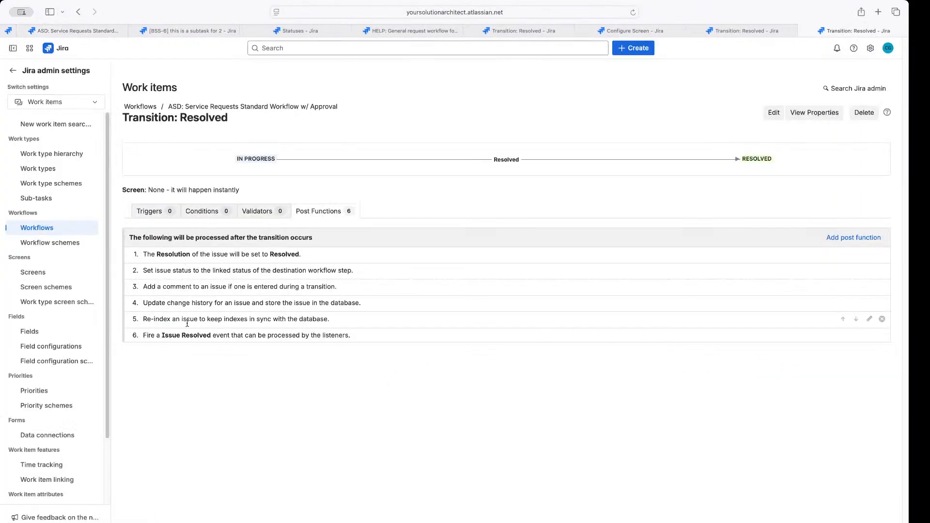
drag(160, 334, 217, 334)
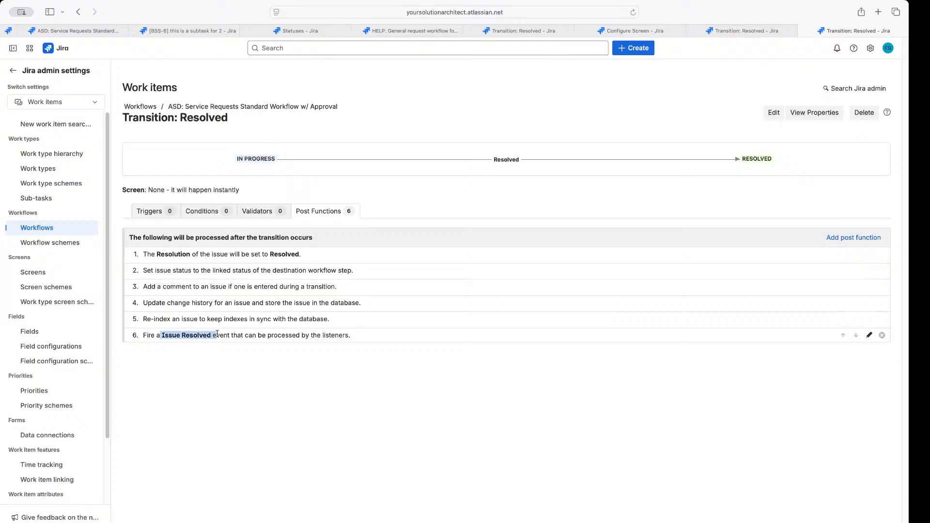
click(240, 374)
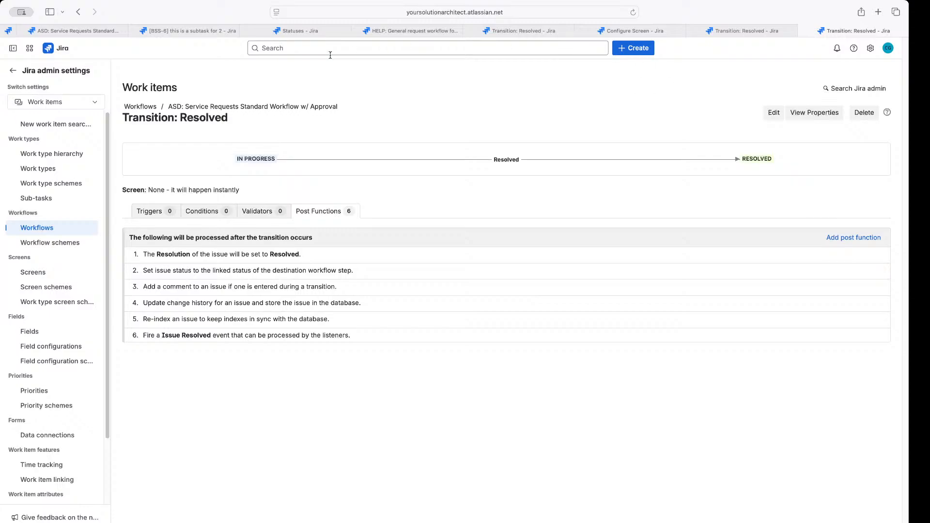
click(83, 33)
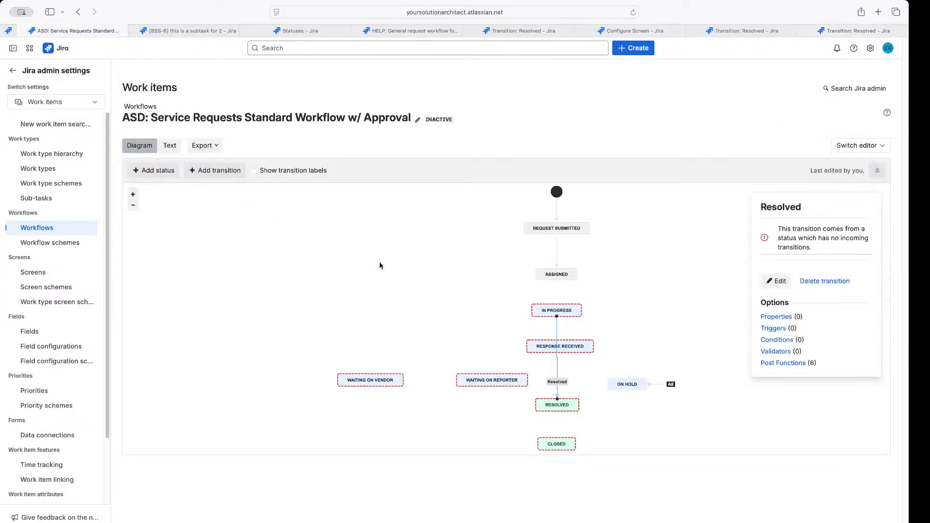
Inspect the Resolved status and the On Hold global transition in the ASD workflow
drag(380, 265, 349, 223)
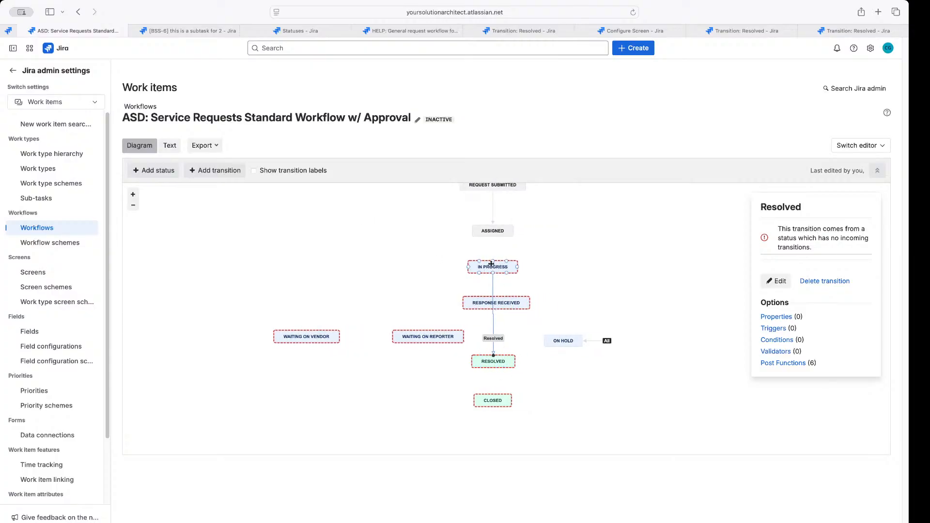
click(494, 362)
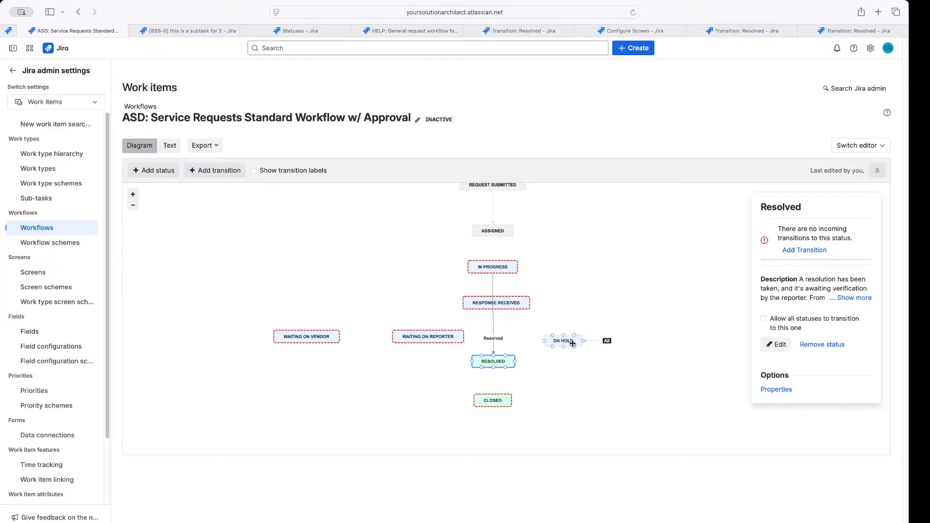
click(606, 341)
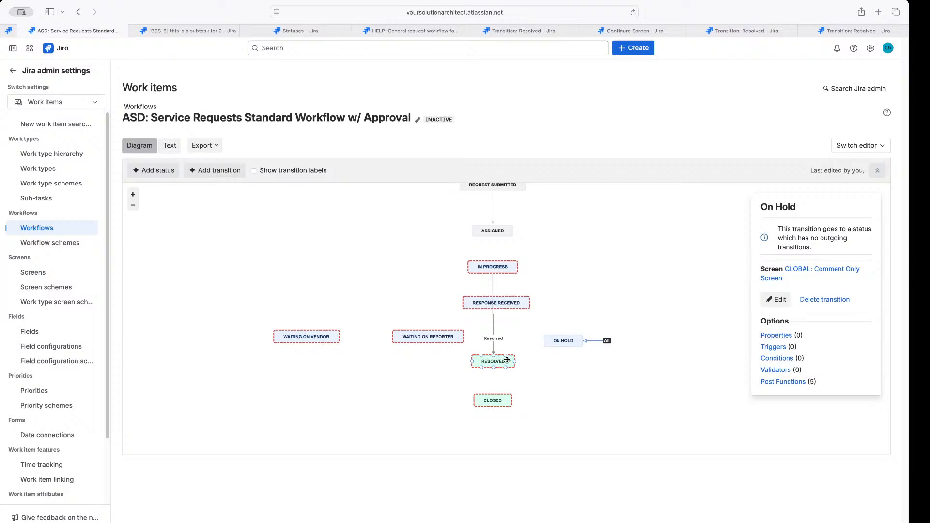
Draw a new transition connector from Resolved to Response Received
mouse_move(504, 356)
mouse_down()
mouse_move(506, 272)
mouse_move(496, 297)
mouse_move(506, 354)
mouse_move(515, 308)
mouse_move(504, 342)
mouse_up()
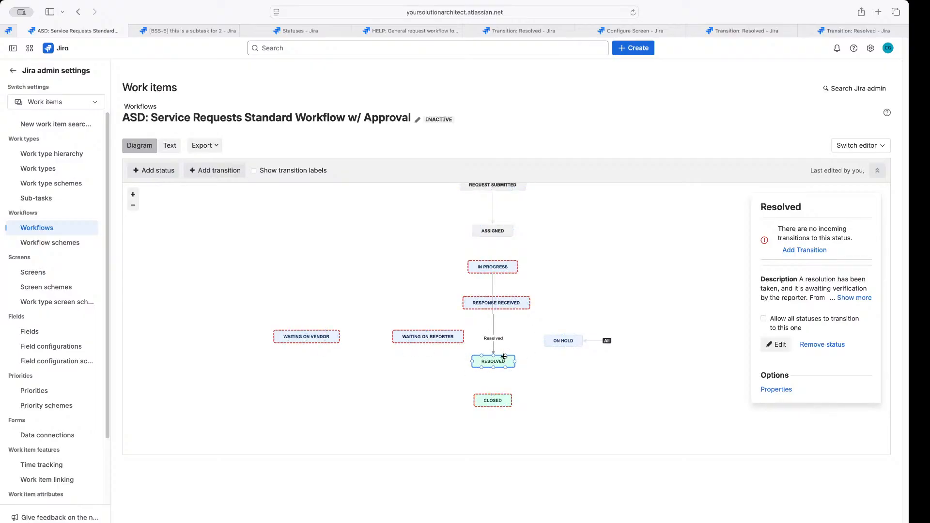
drag(505, 357, 515, 317)
drag(513, 313, 514, 312)
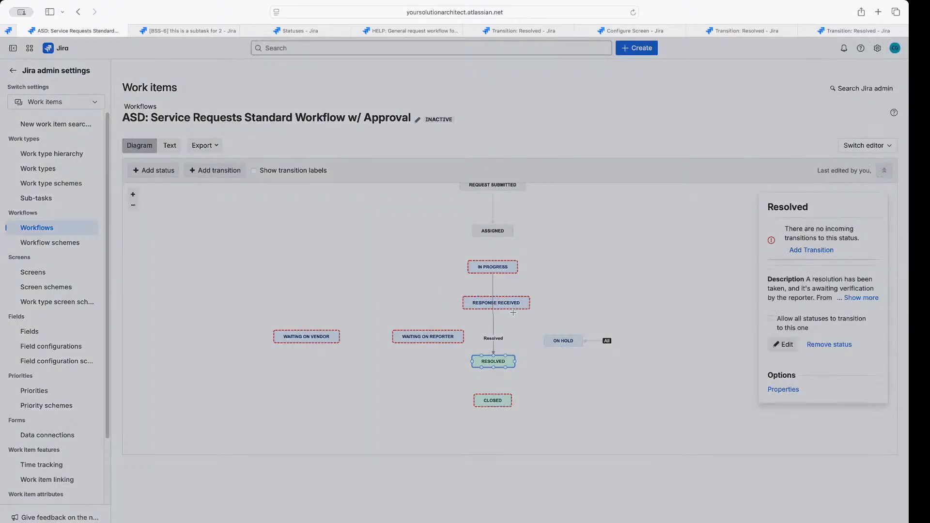
Name the new transition 'Issue Not Resolved' and add it
click(365, 274)
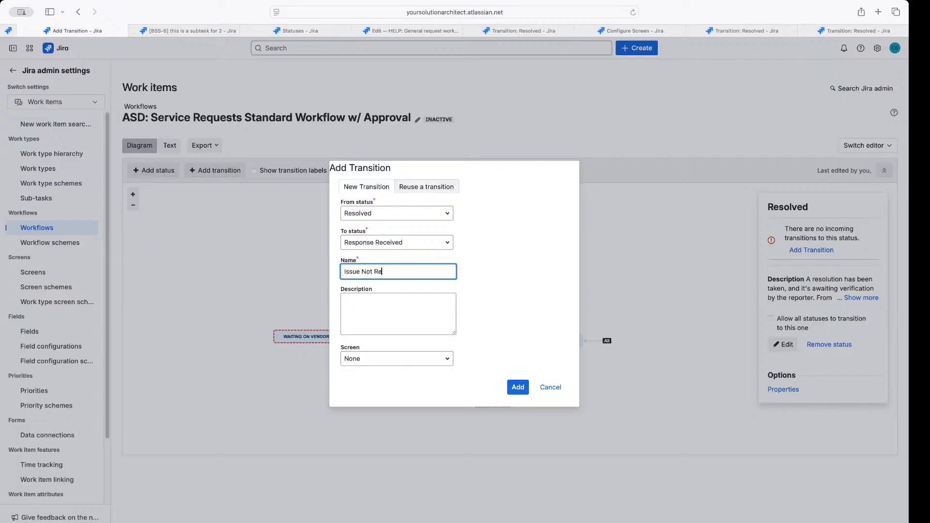
text(solved)
click(516, 387)
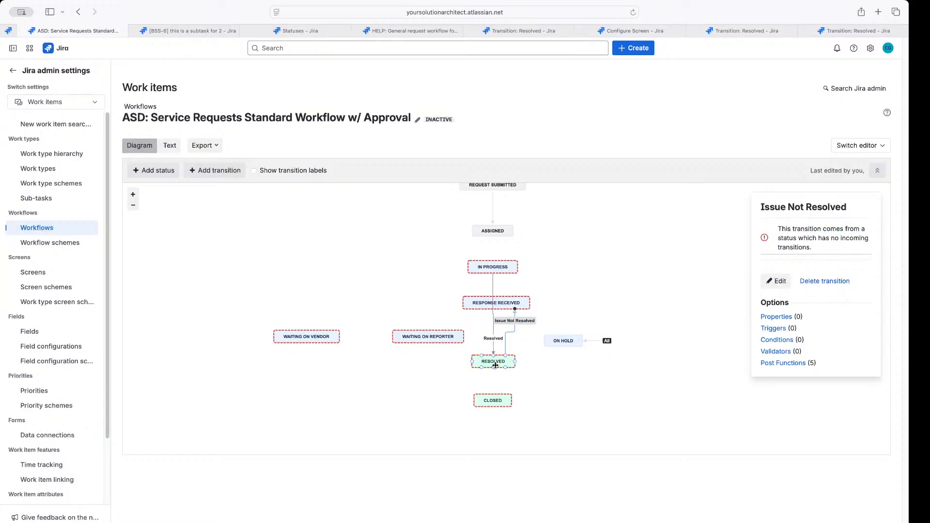
Select the Issue Not Resolved transition and open its Add Post Function page
click(493, 338)
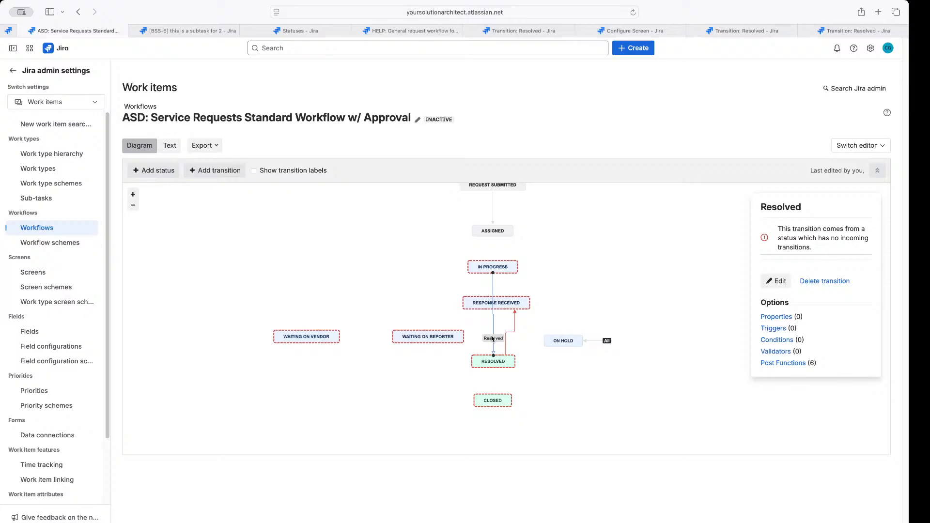
click(506, 347)
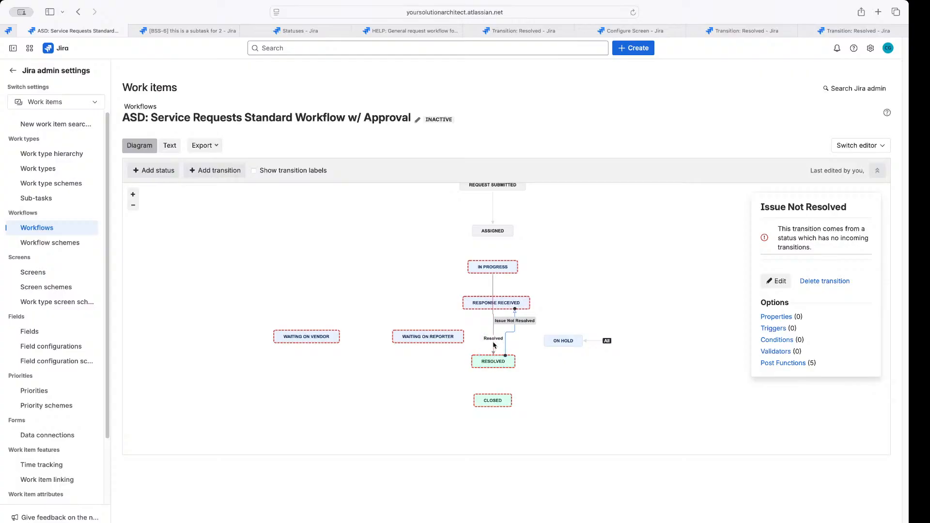
click(495, 341)
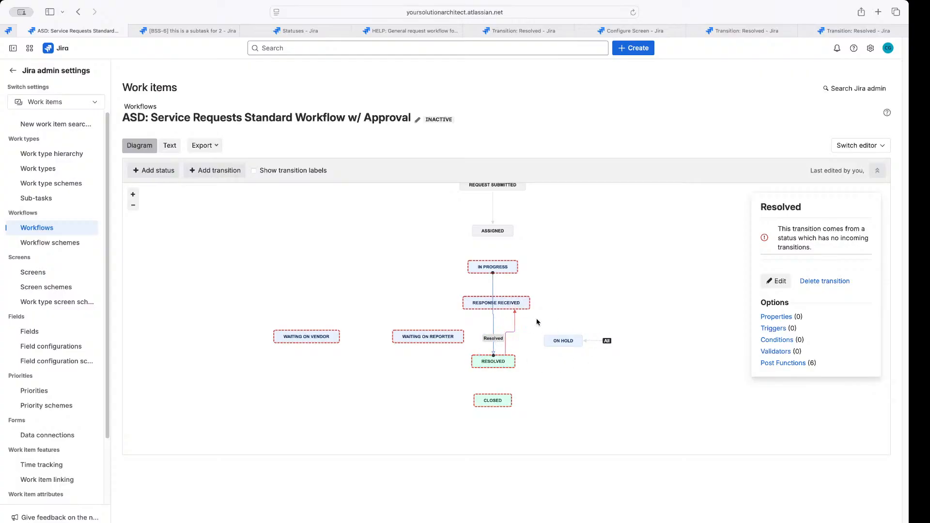
click(495, 363)
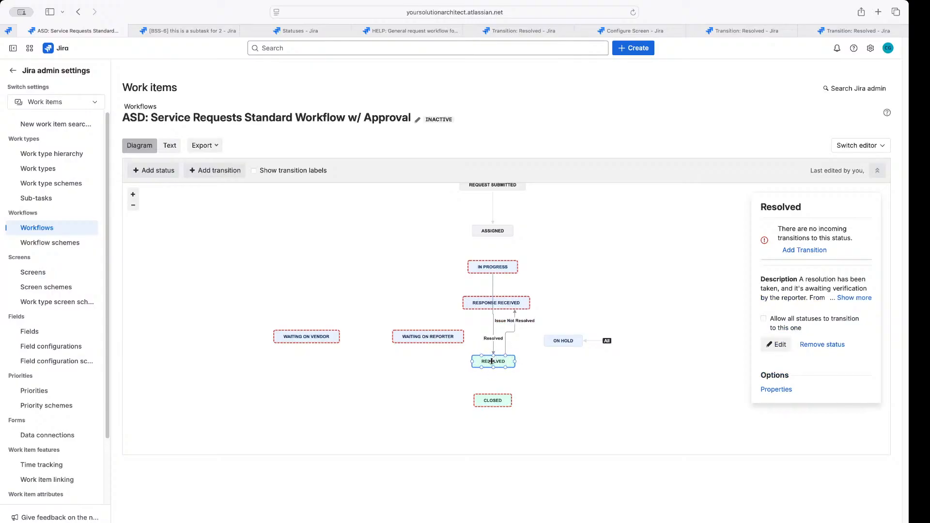
click(490, 232)
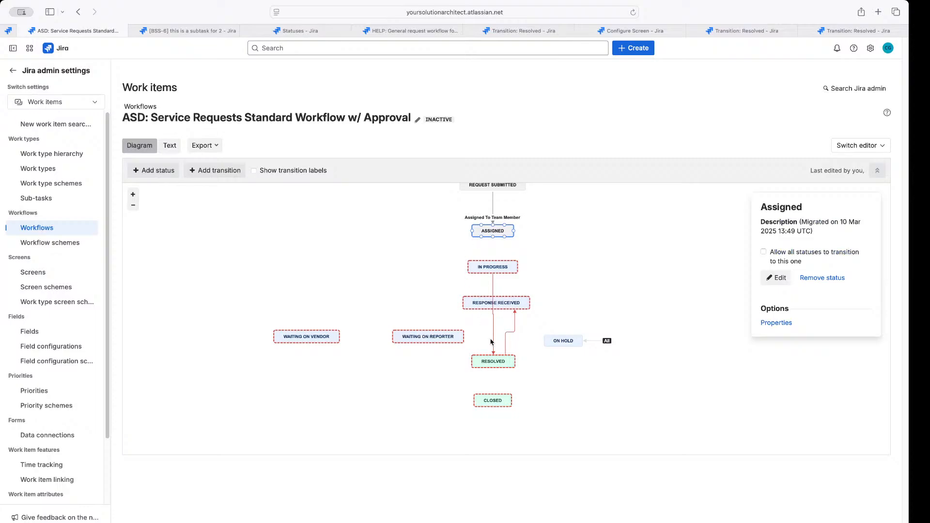
click(509, 334)
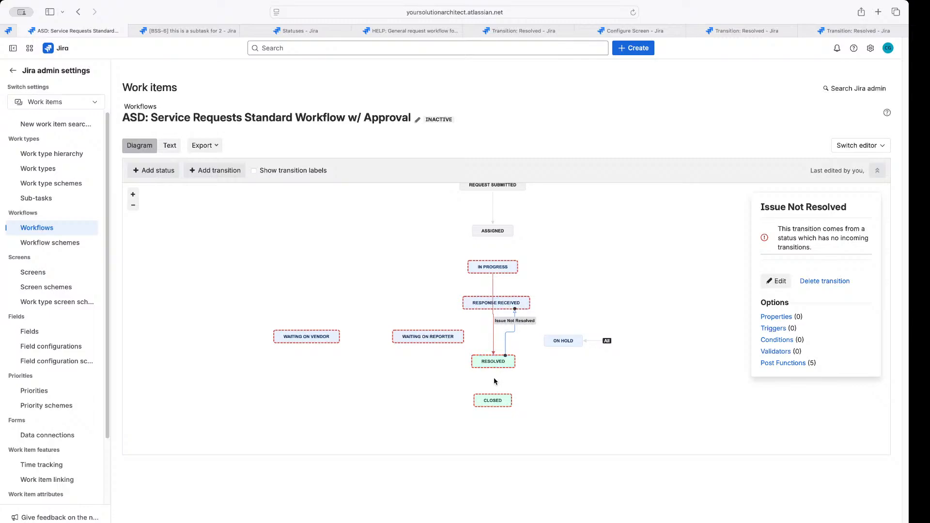
click(786, 364)
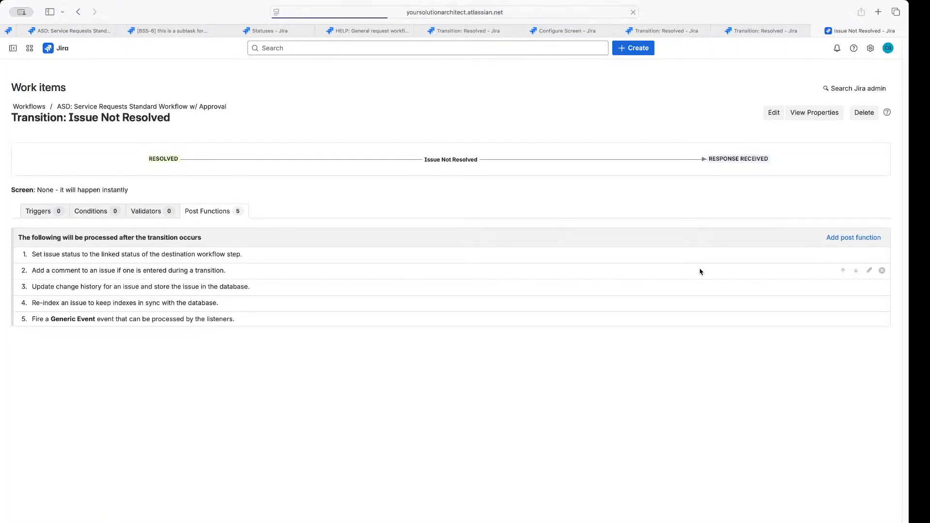
click(856, 238)
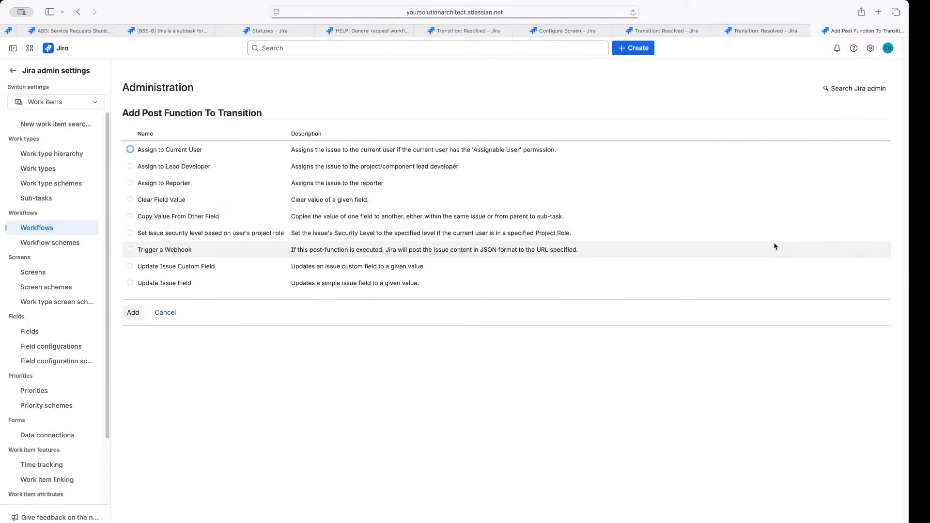
Add an Update Issue Field post function setting Resolution to None
click(133, 283)
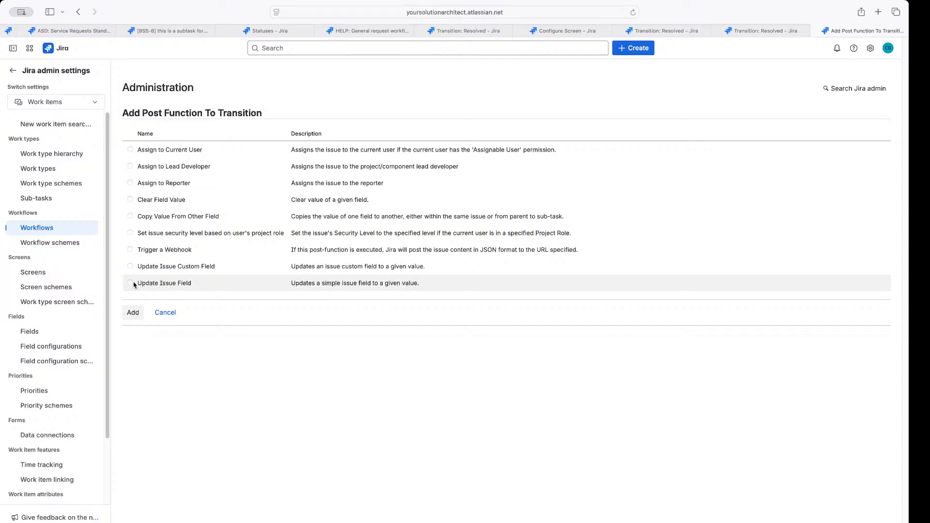
click(130, 316)
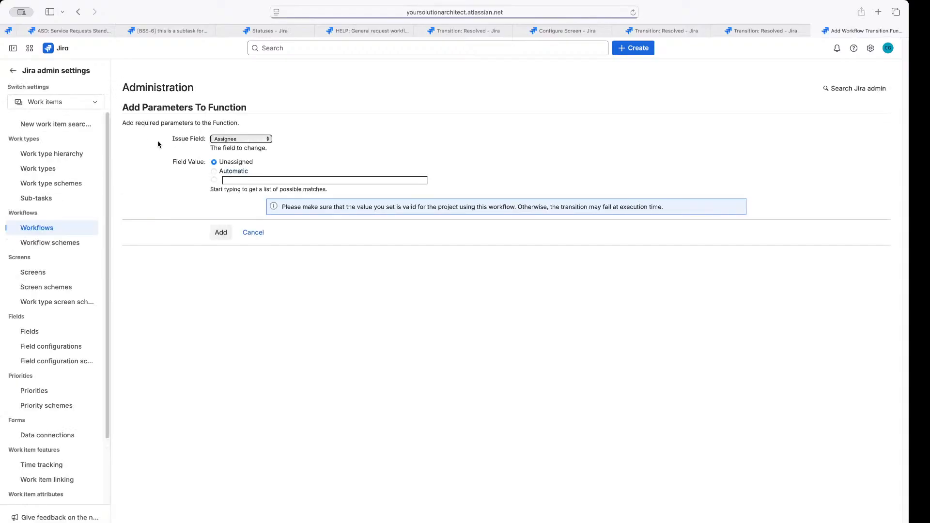
click(229, 140)
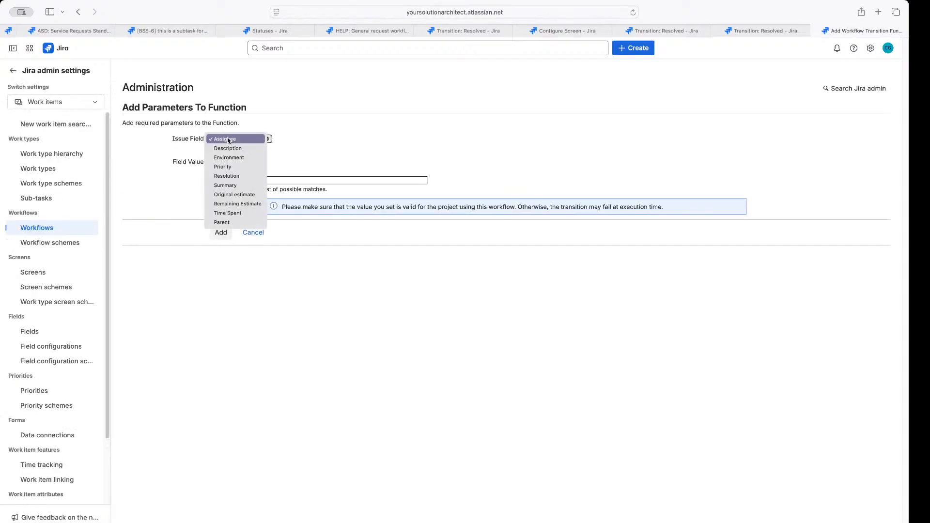
click(226, 176)
click(223, 163)
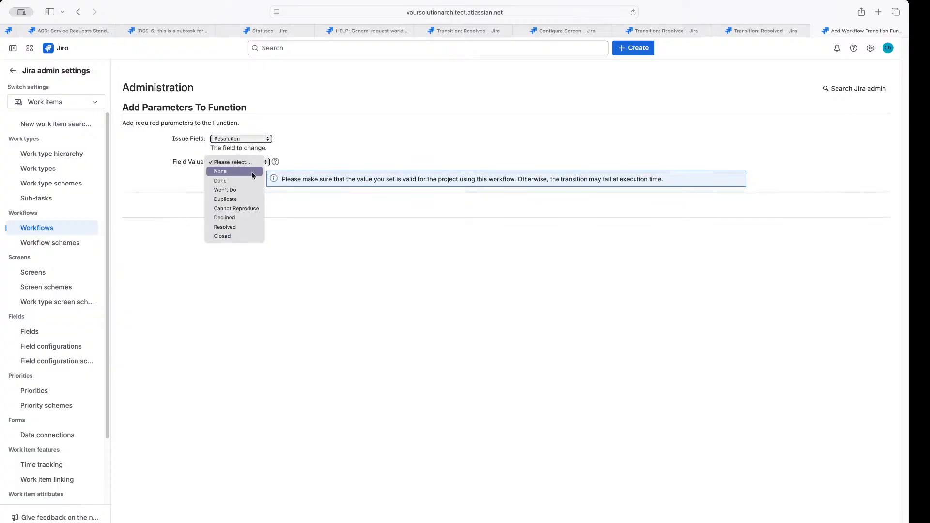
click(253, 175)
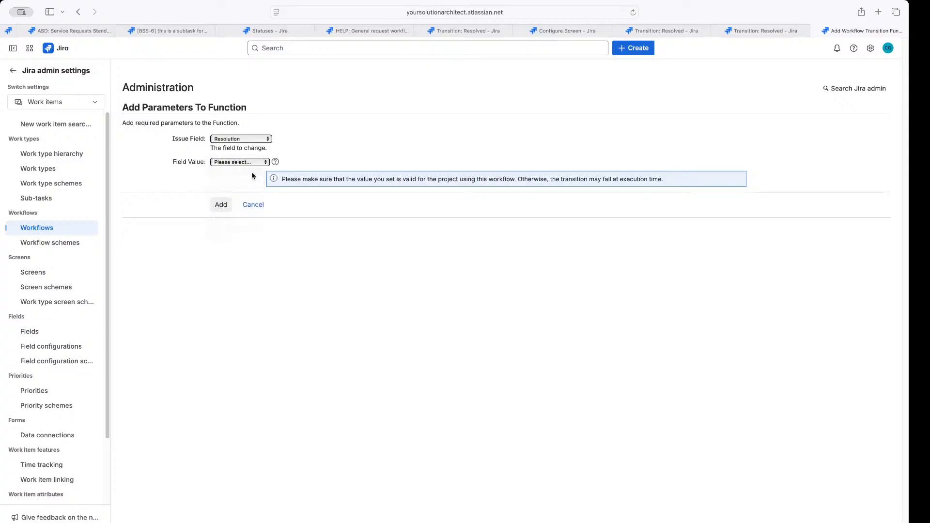
click(221, 205)
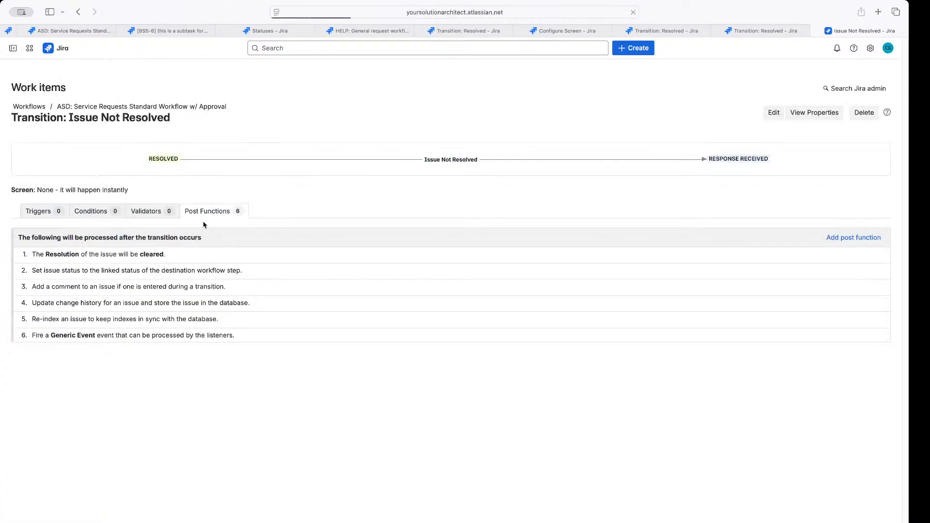
drag(276, 257, 151, 254)
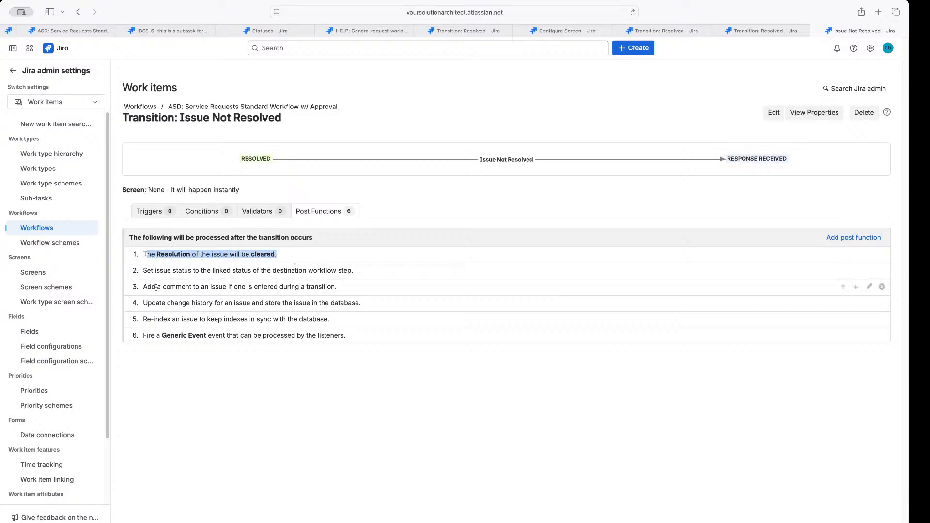
mouse_move(254, 160)
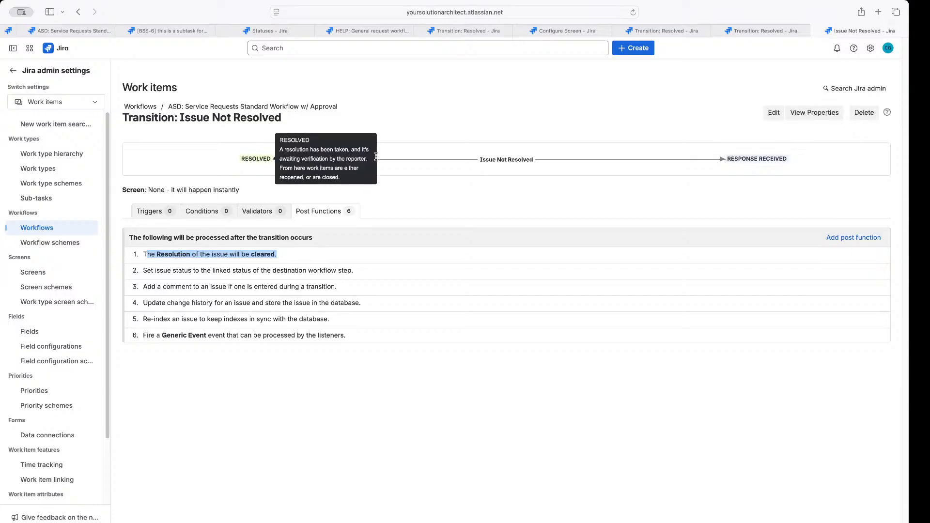
mouse_move(764, 160)
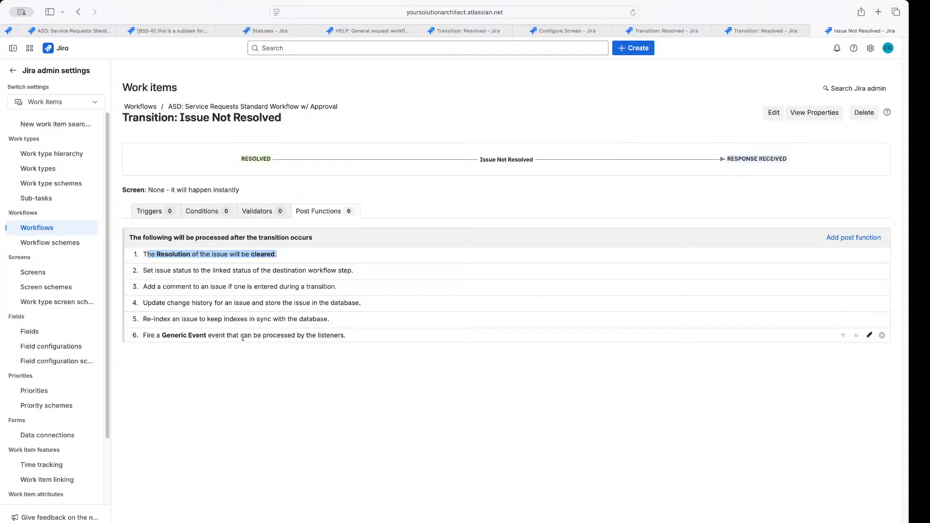
Switch Issue Not Resolved's Fire Generic Event post function to fire Issue Reopened, then go back to the diagram
click(869, 335)
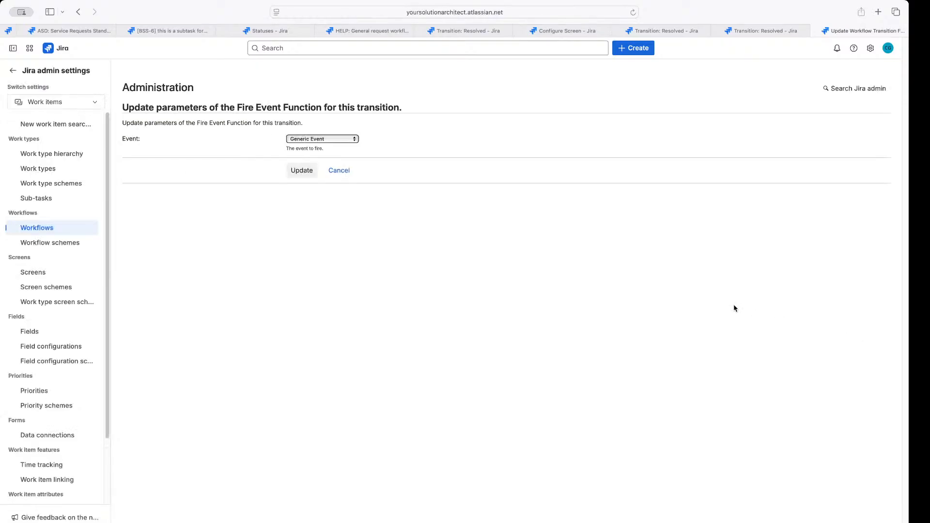
click(330, 139)
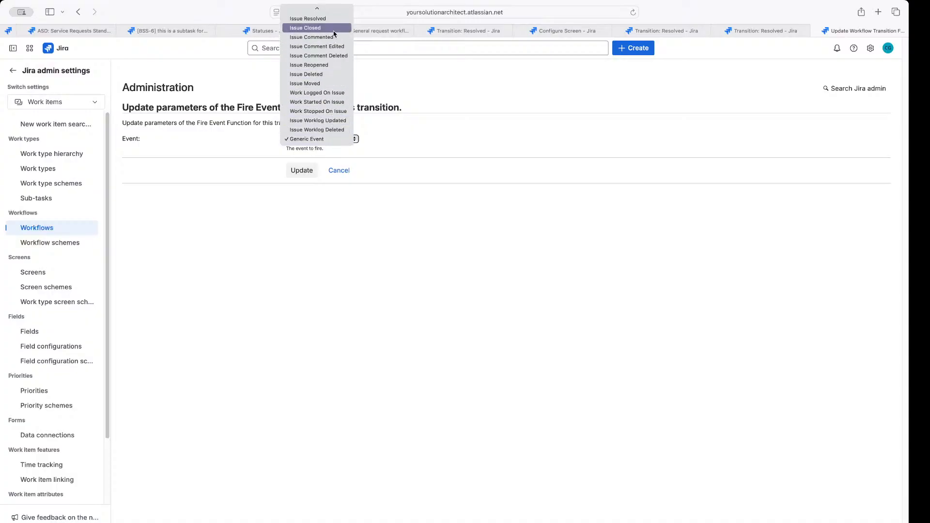
click(320, 69)
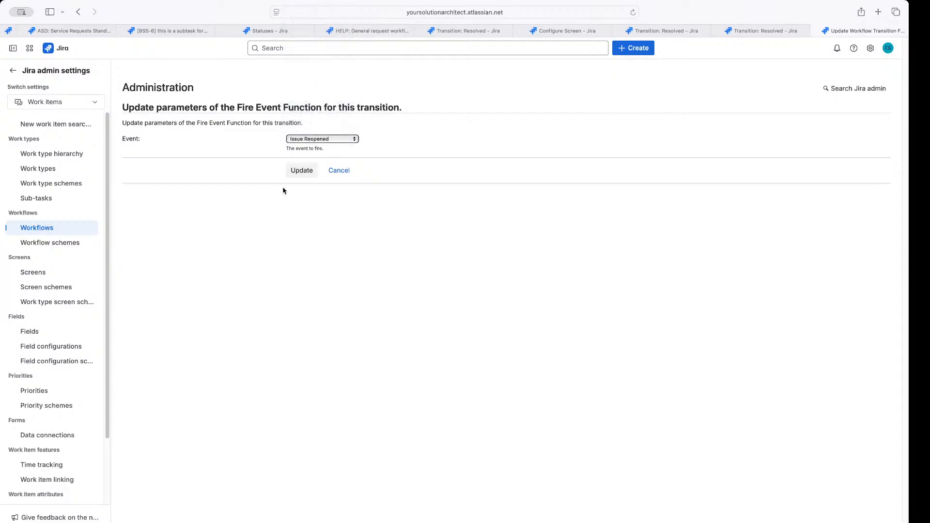
click(304, 172)
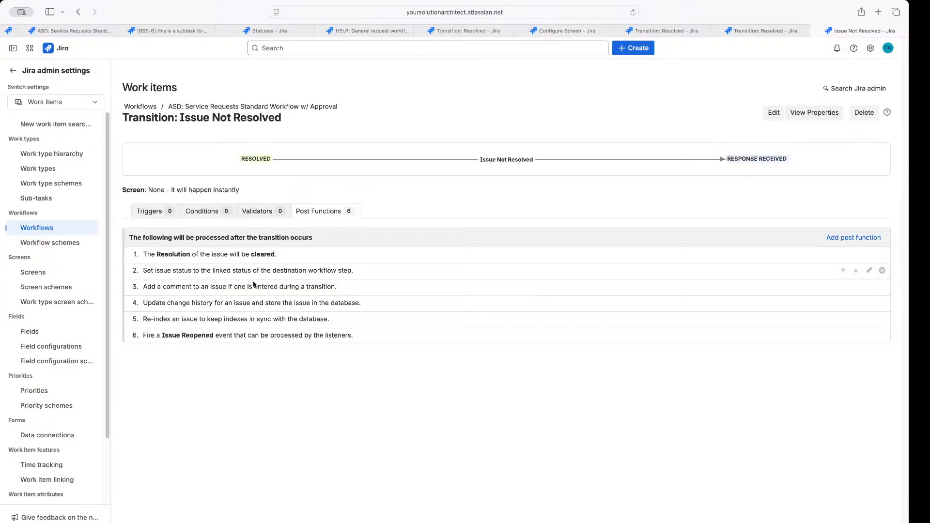
drag(157, 336, 222, 335)
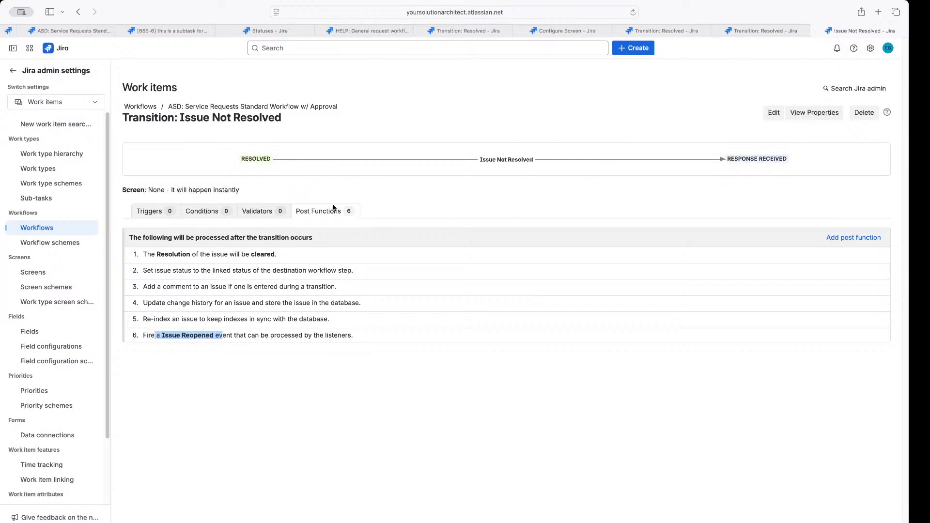
click(97, 32)
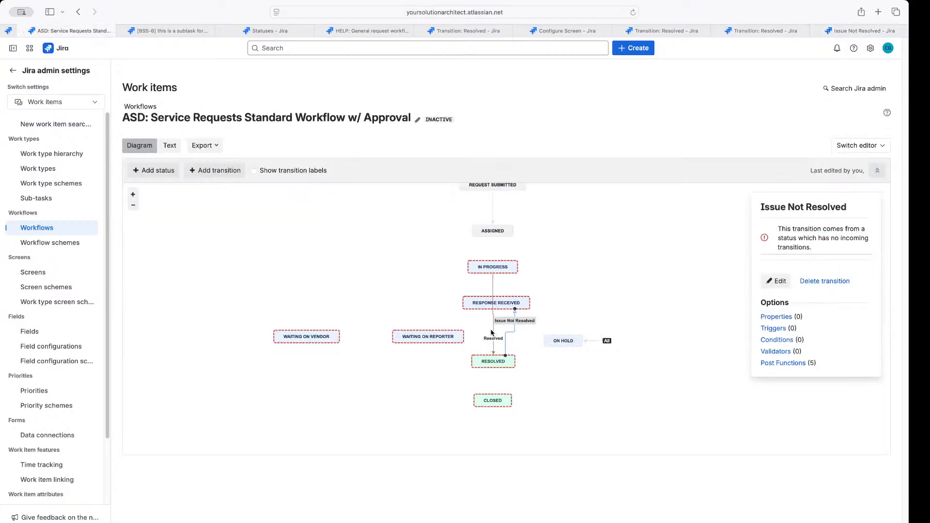
Add an Update Issue Field post function to On Hold that sets Resolution to None
click(596, 341)
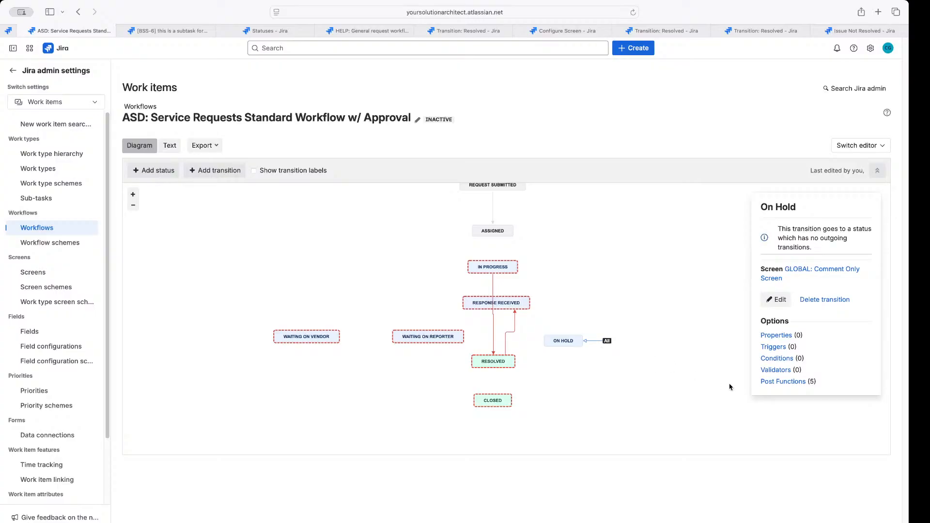
click(777, 383)
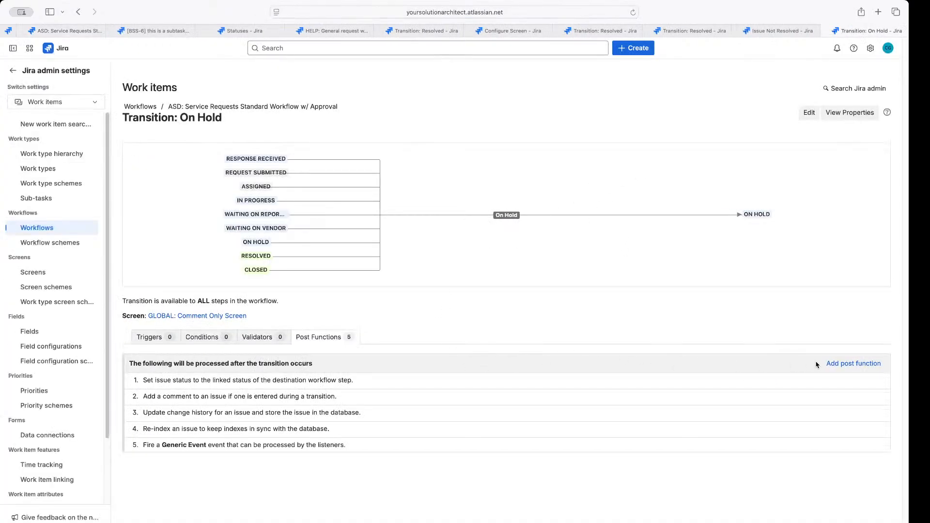
click(834, 365)
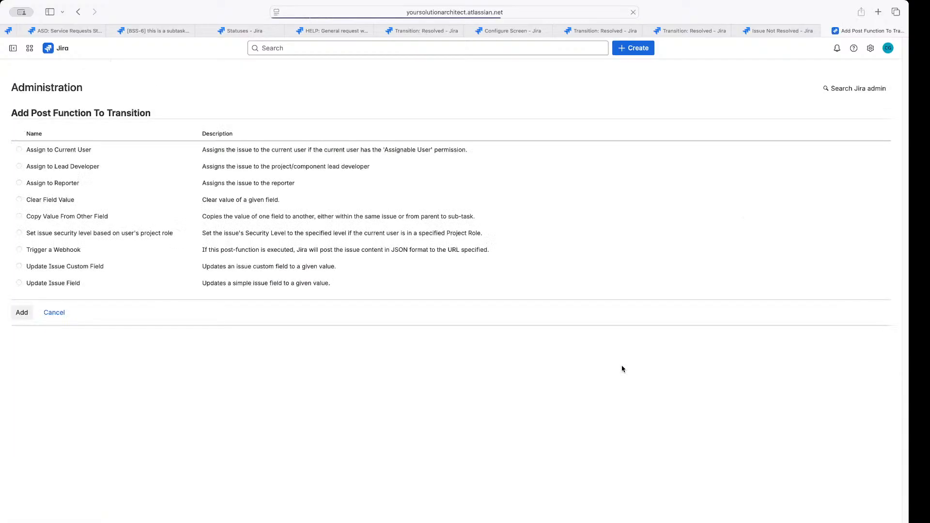
click(172, 288)
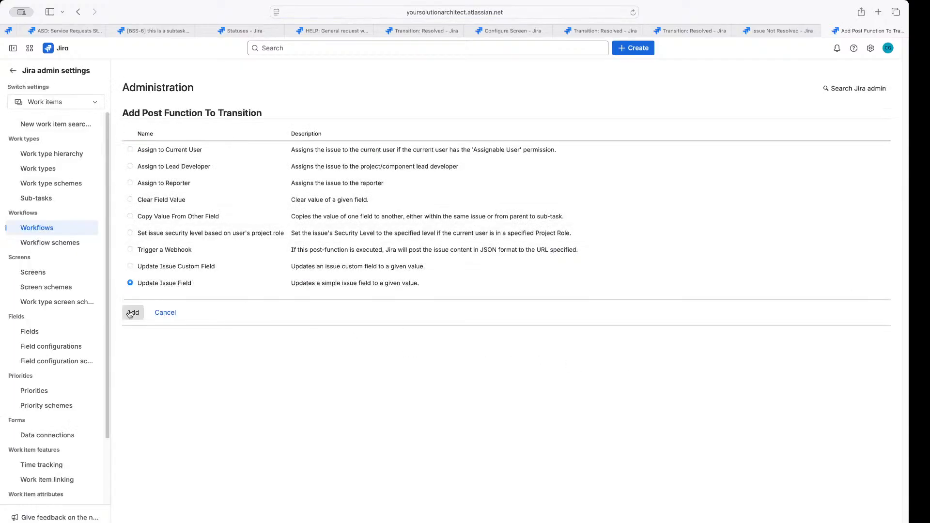
click(132, 312)
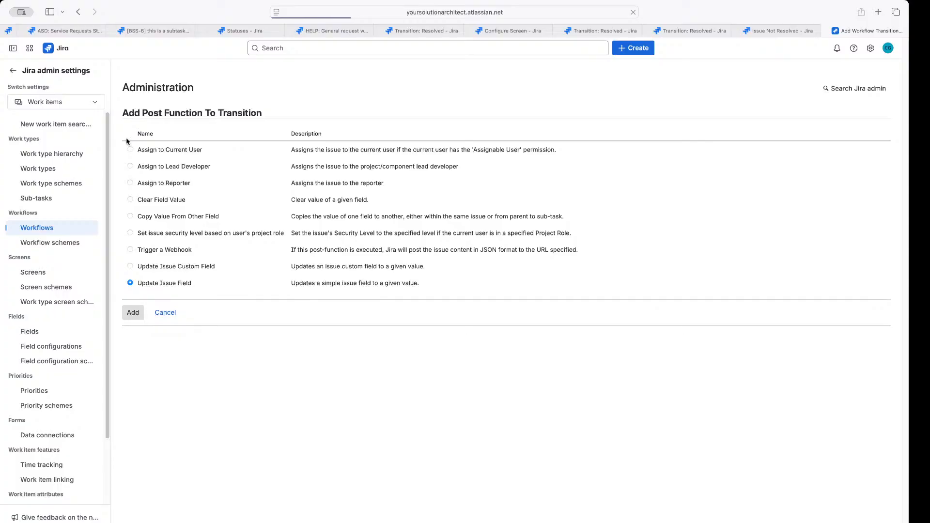
click(230, 141)
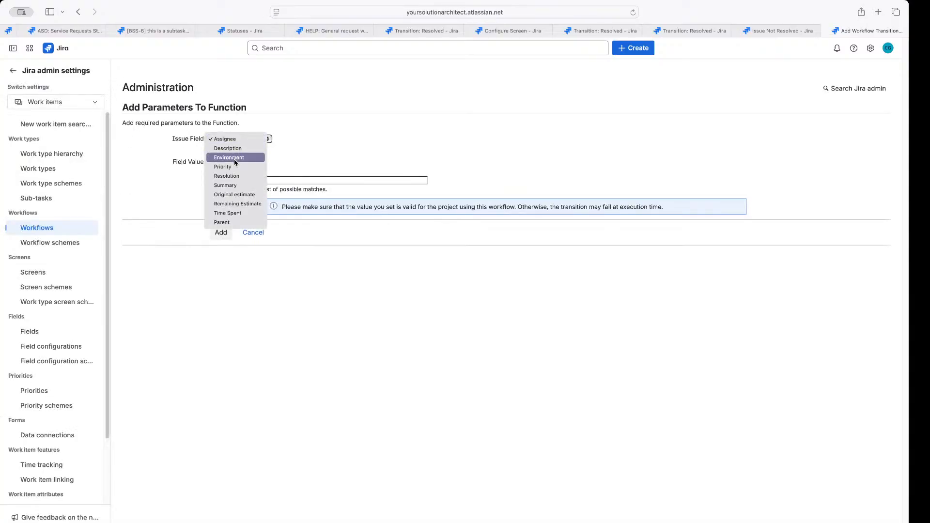
click(234, 176)
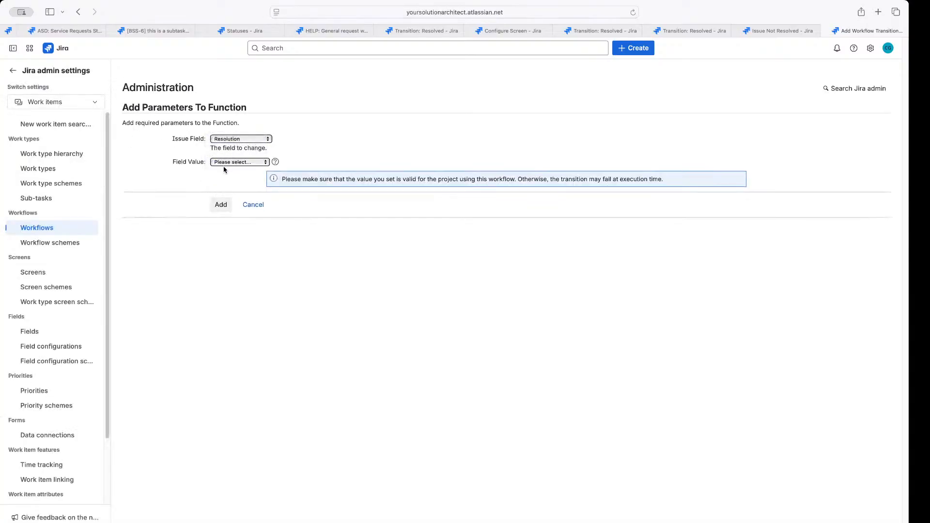
click(224, 165)
click(221, 171)
click(222, 208)
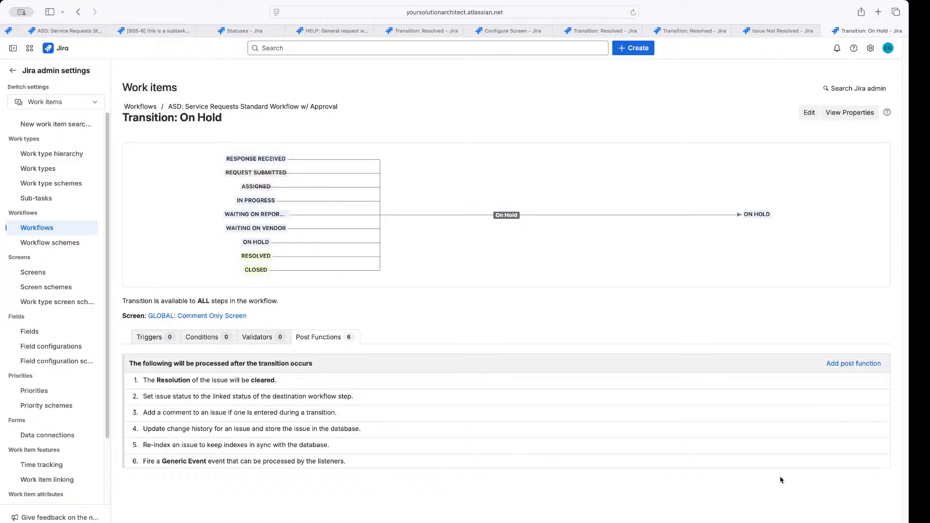
click(868, 463)
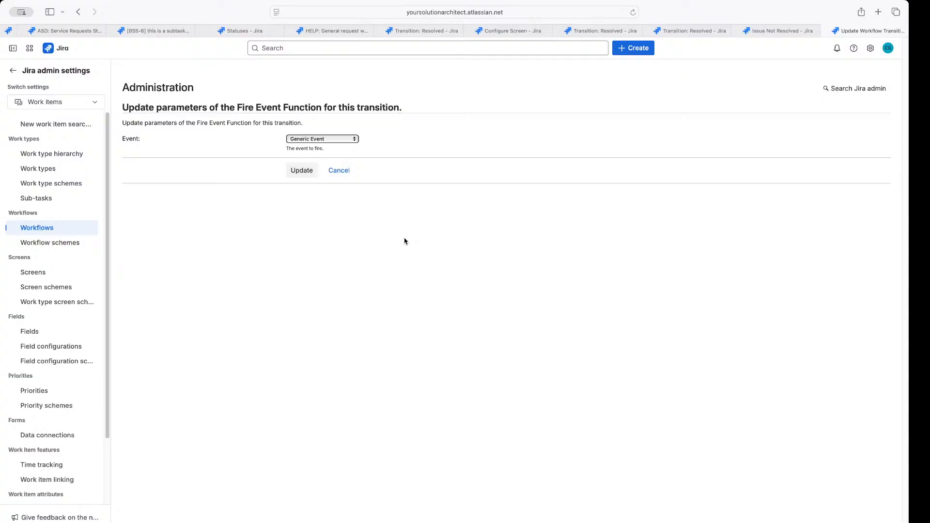
click(326, 140)
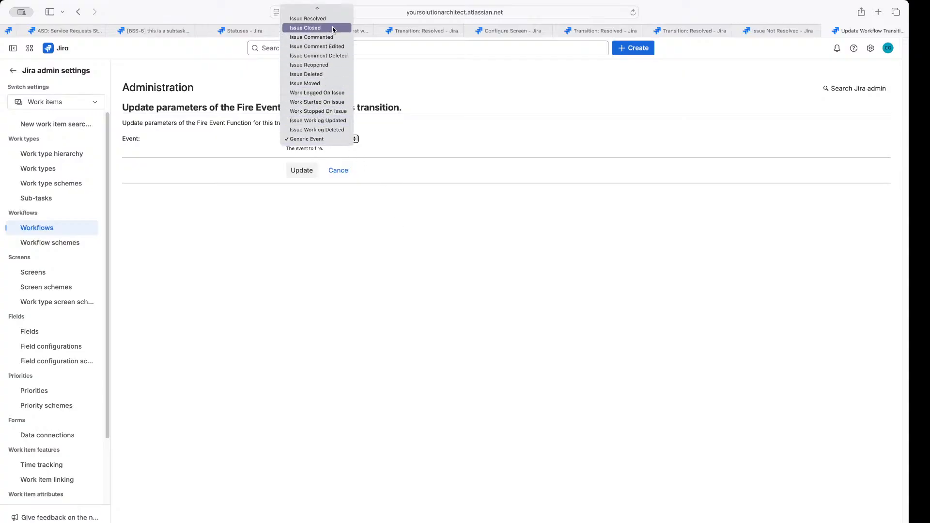
click(333, 318)
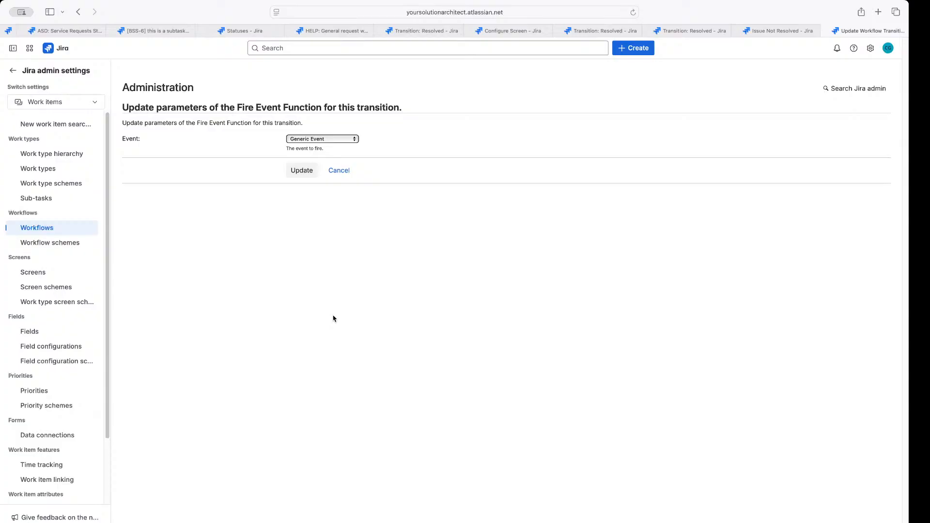
scroll(73, 366, down, 3)
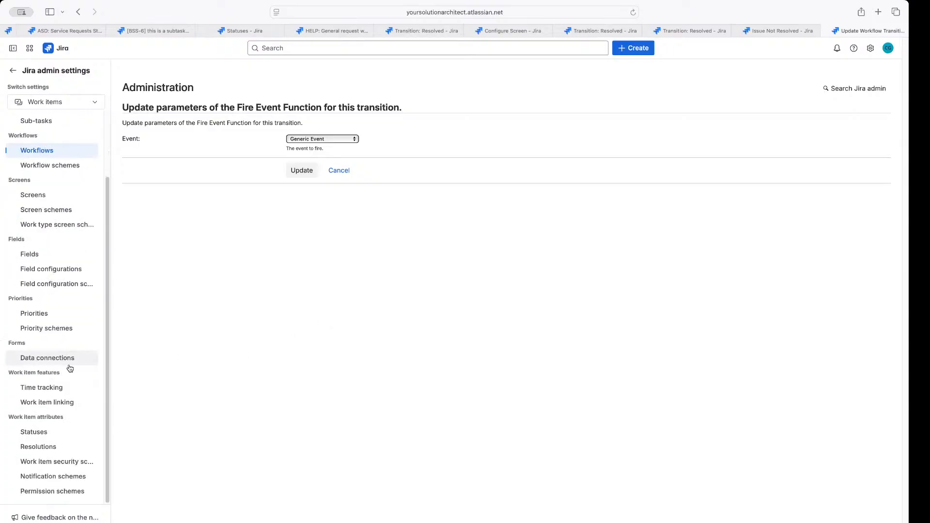
scroll(58, 226, up, 3)
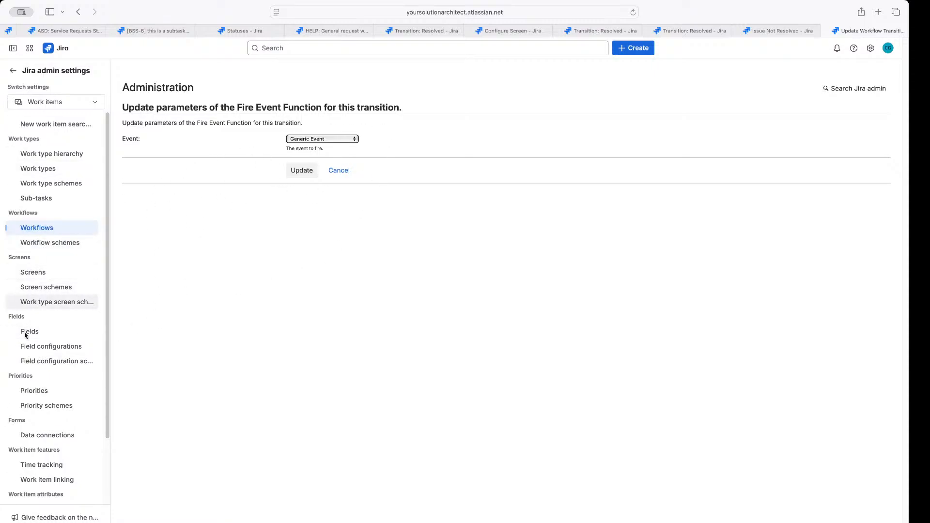
scroll(30, 383, down, 2)
scroll(30, 383, down, 1)
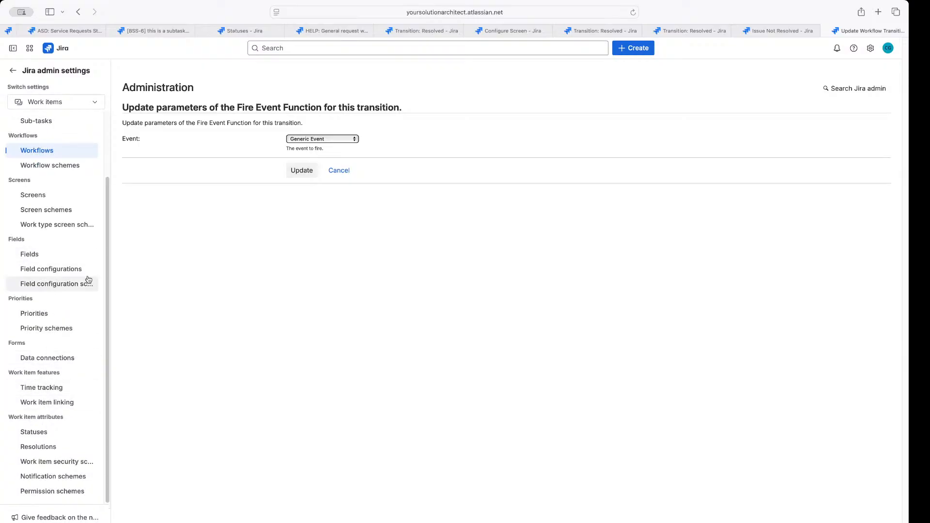
scroll(51, 364, up, 3)
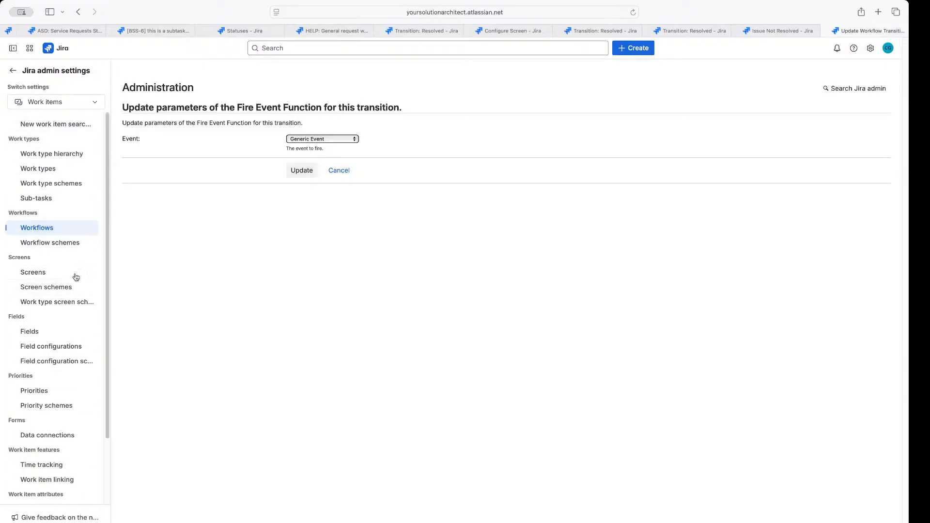
Open Jira's System settings from the gear menu in a new tab and switch to it
click(871, 47)
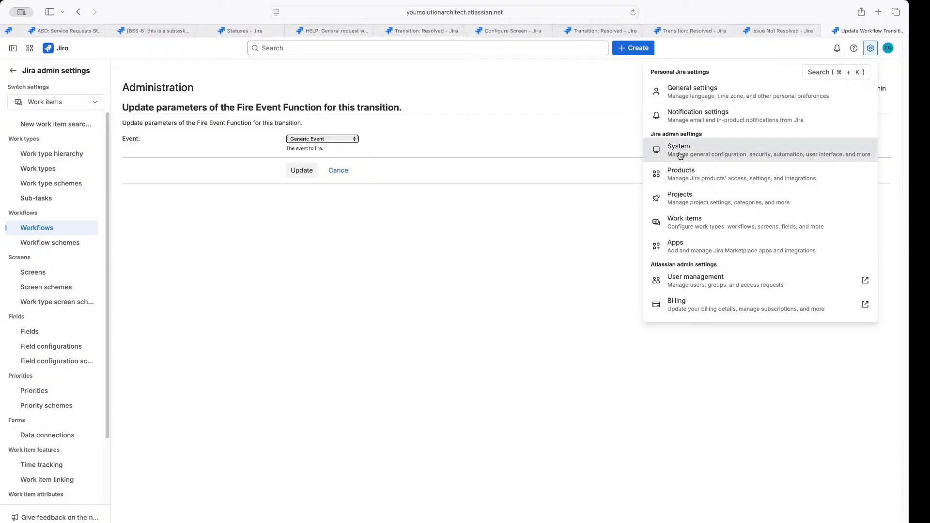
drag(651, 134, 705, 133)
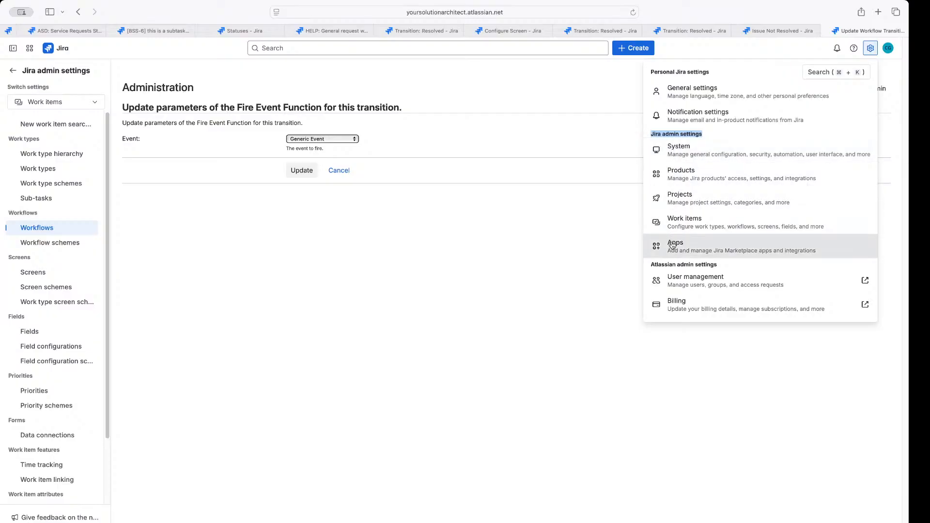
right_click(682, 154)
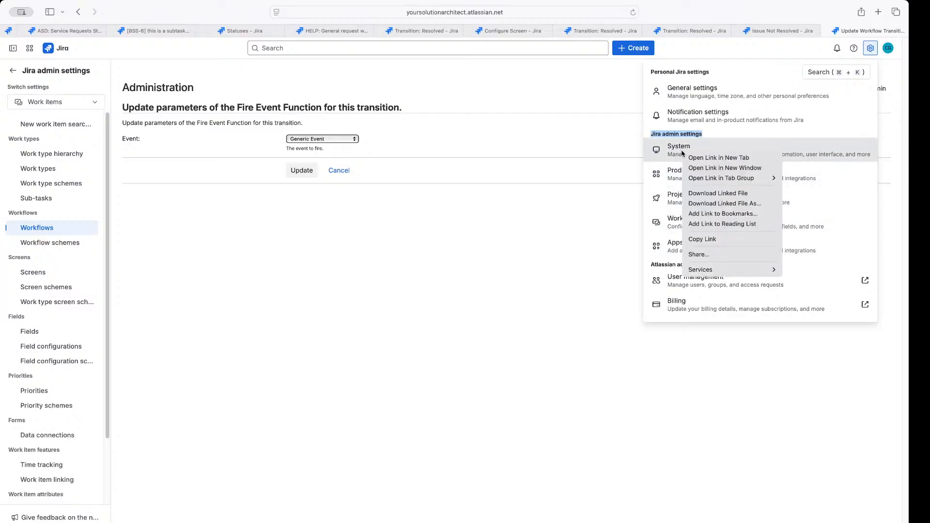
click(696, 159)
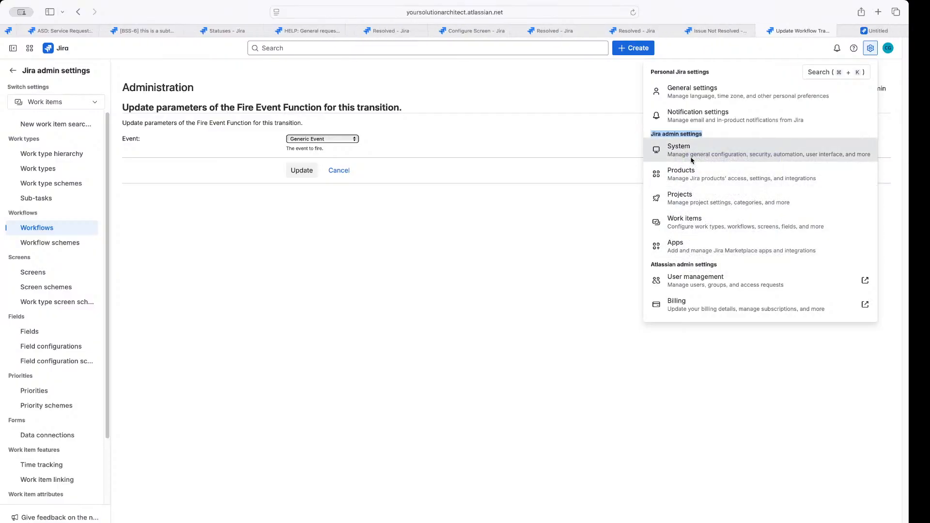
click(867, 31)
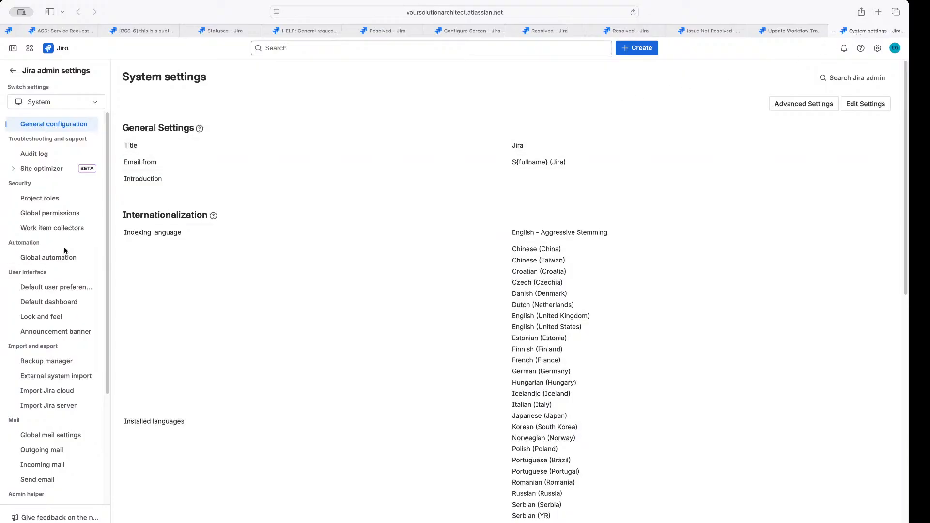
scroll(58, 276, down, 4)
scroll(58, 282, down, 2)
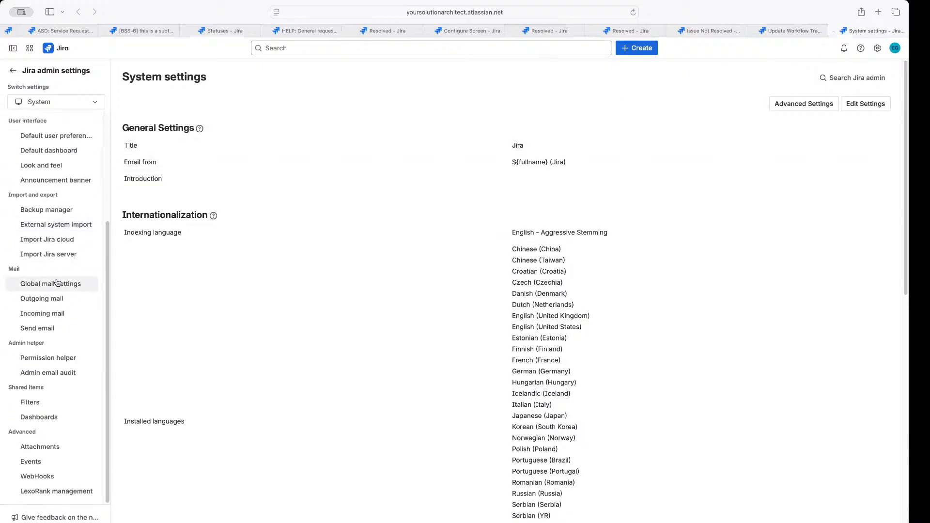
On the Events page, enter the new event name On Hold and description 'This is when work is on hold.'
click(32, 462)
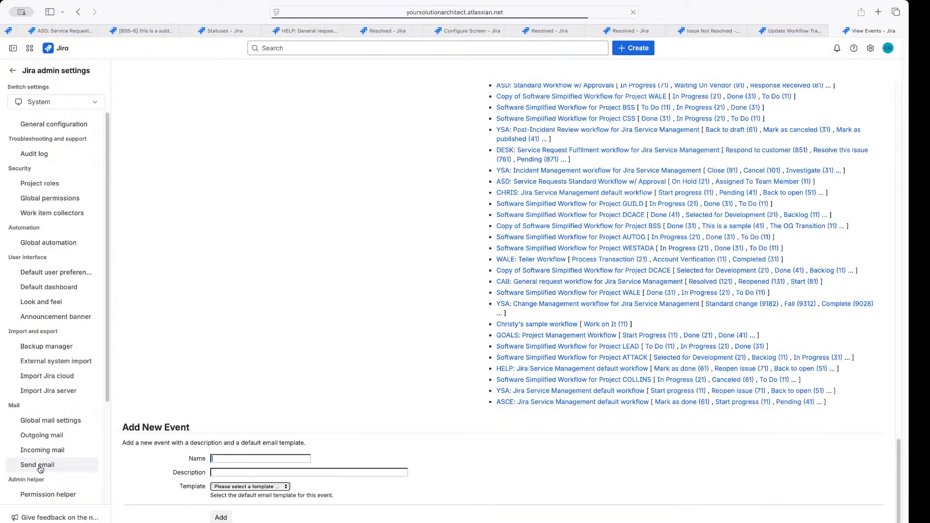
scroll(357, 375, up, 10)
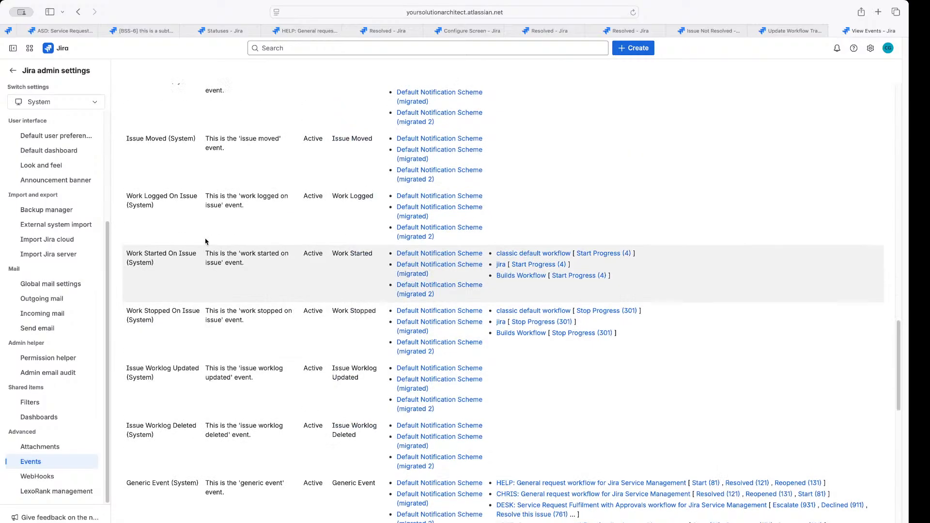
scroll(201, 262, up, 10)
scroll(185, 317, down, 5)
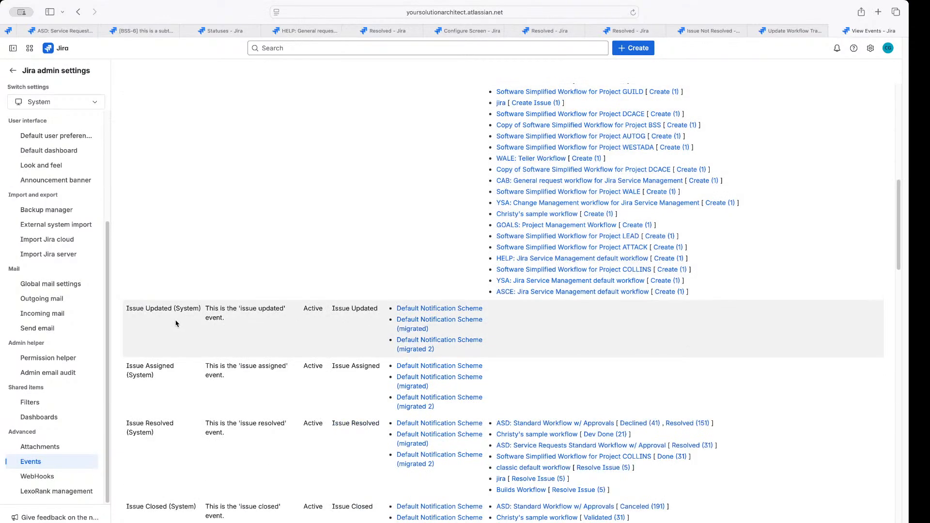
scroll(176, 323, down, 6)
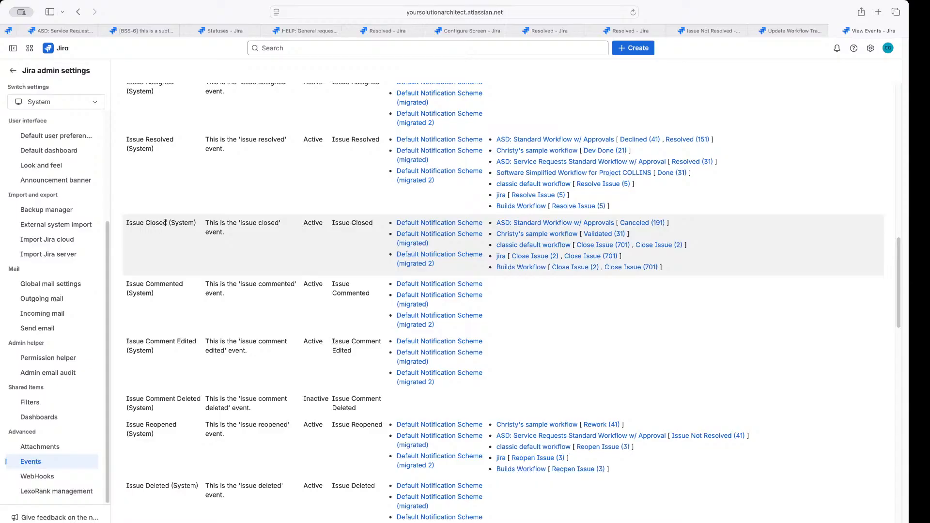
drag(165, 223, 192, 223)
click(177, 248)
scroll(141, 315, down, 10)
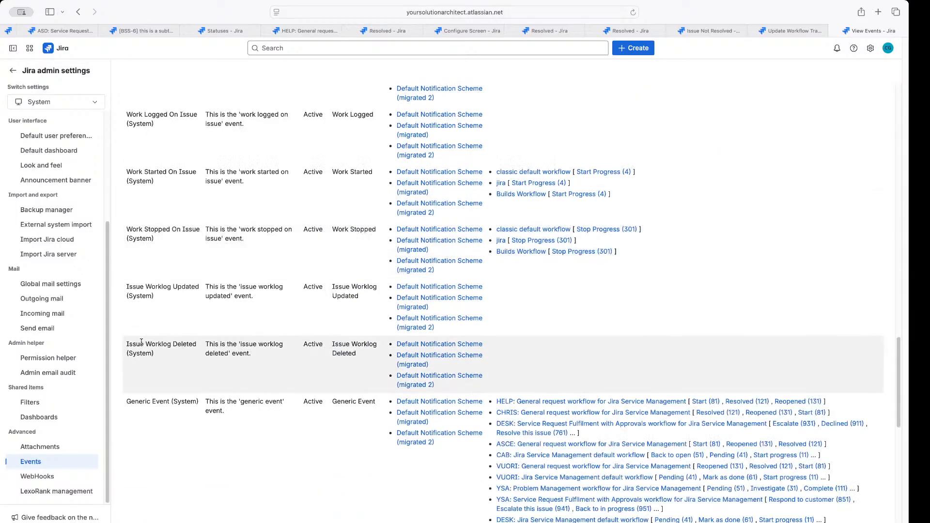
scroll(142, 342, down, 15)
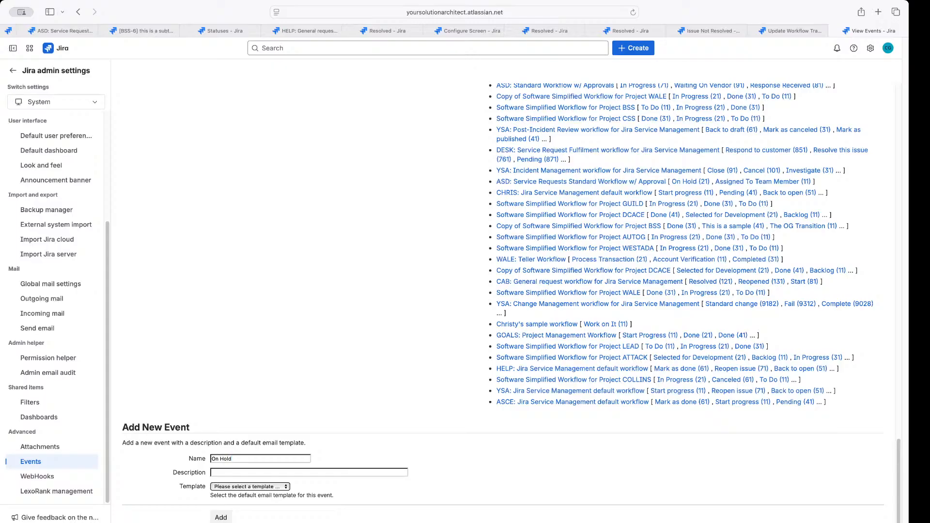
click(238, 472)
scroll(239, 472, up, 15)
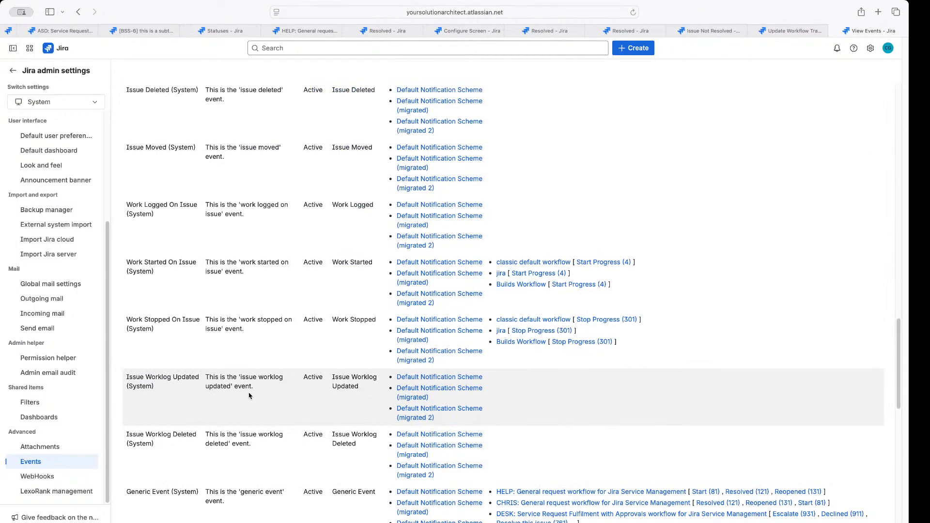
scroll(247, 396, down, 12)
scroll(243, 463, down, 5)
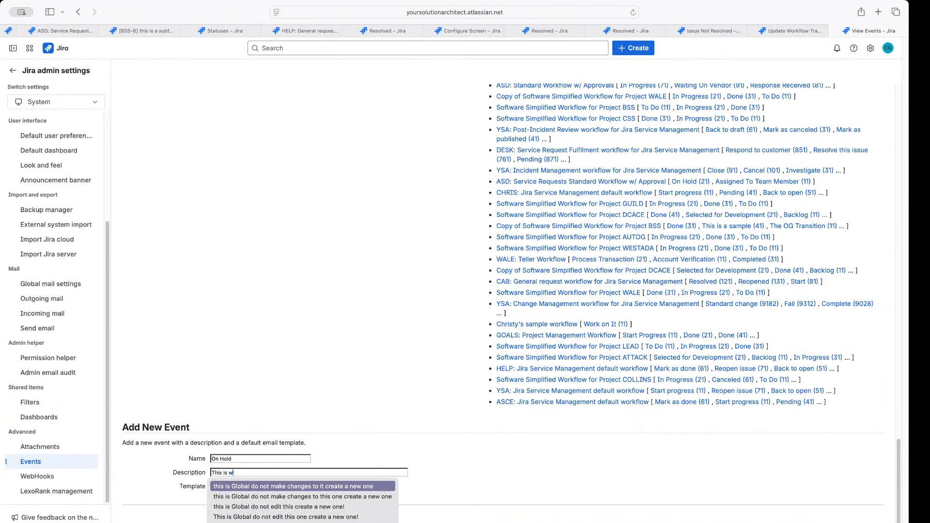
text(hen work is on hold.)
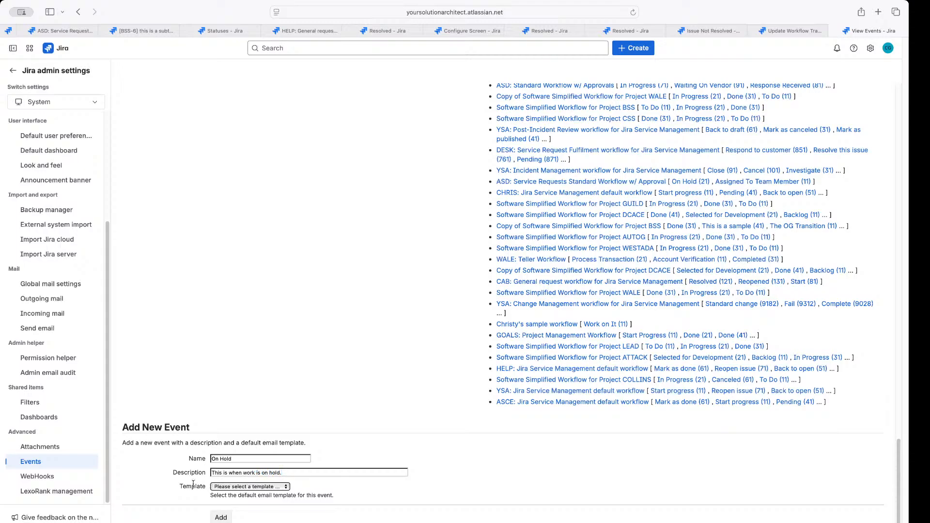
drag(180, 484, 334, 496)
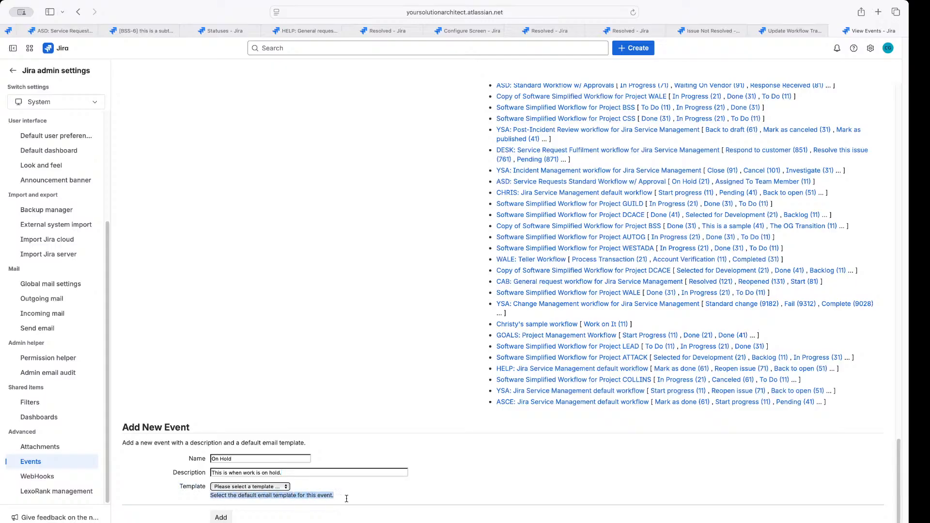
Give the On Hold event the Work Stopped template and add it
click(273, 488)
scroll(273, 494, down, 5)
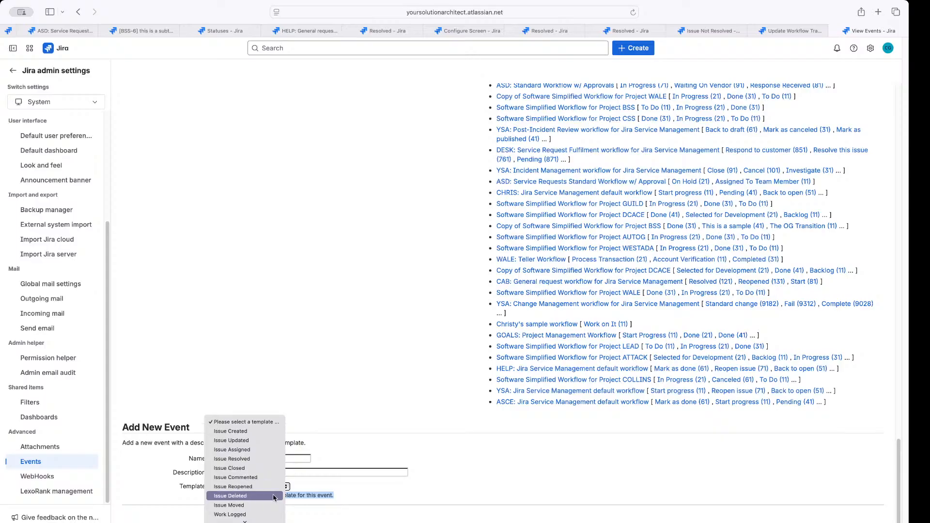
scroll(273, 499, down, 4)
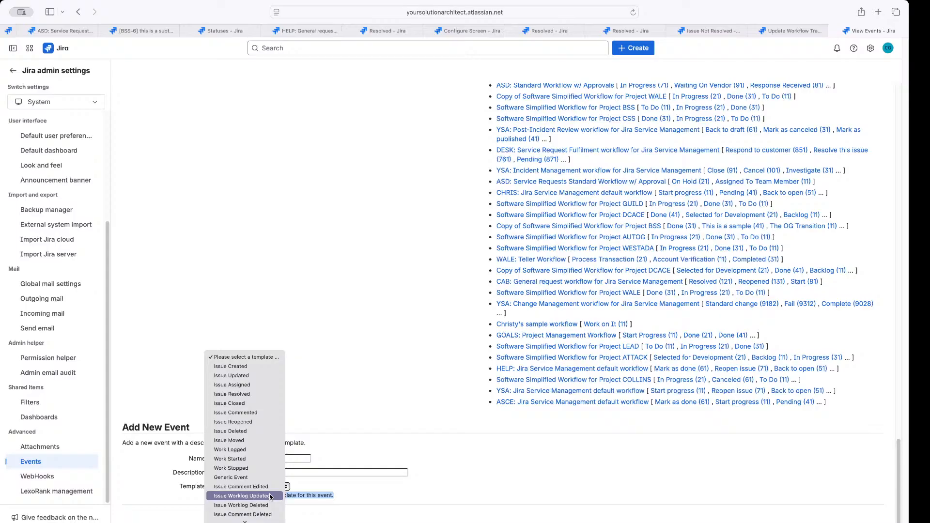
click(222, 468)
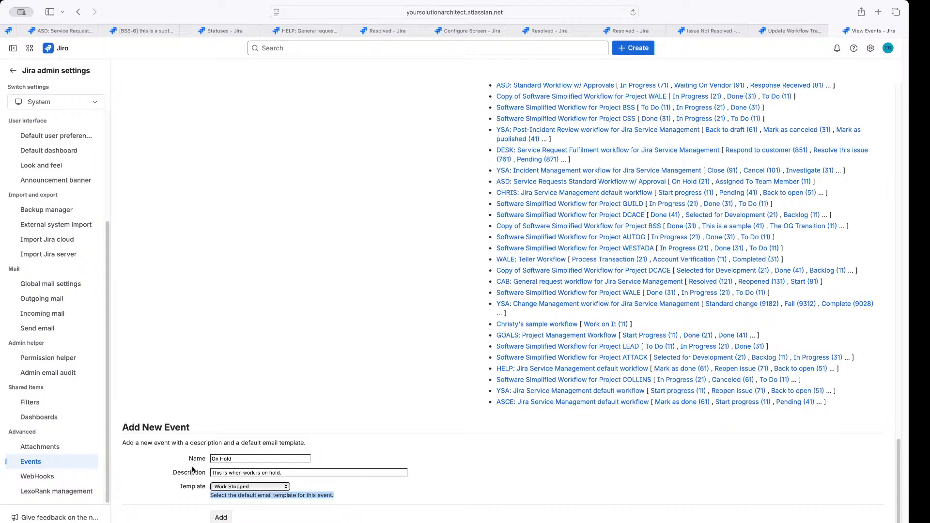
click(223, 517)
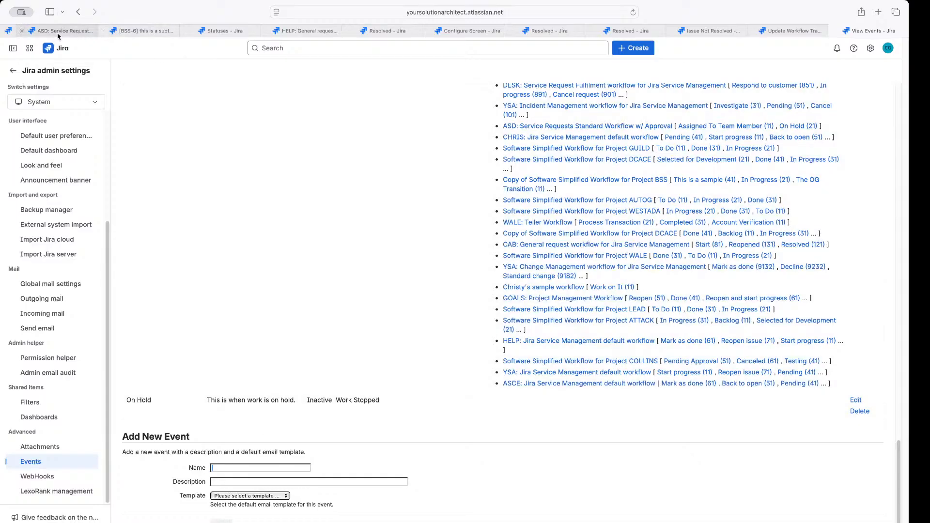
Reload the ASD workflow and bring up the On Hold transition's post functions
click(58, 32)
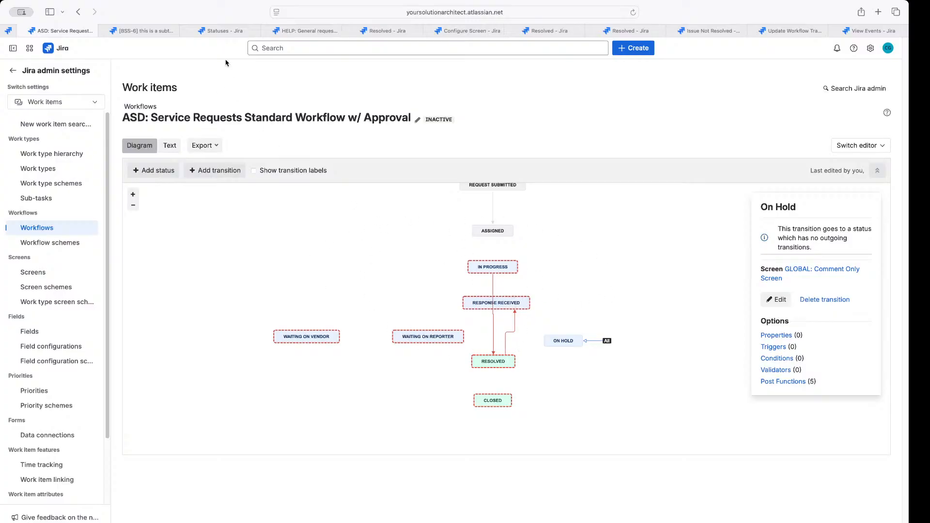
click(633, 12)
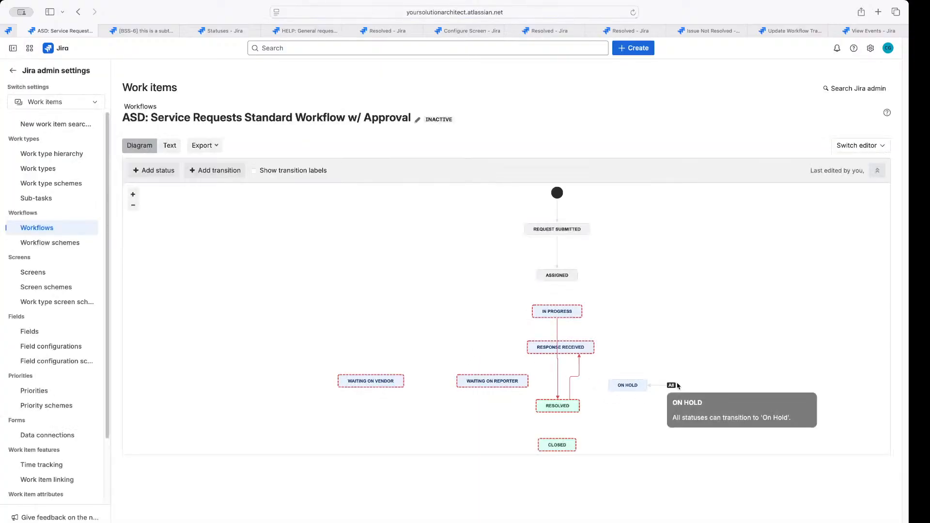
click(660, 386)
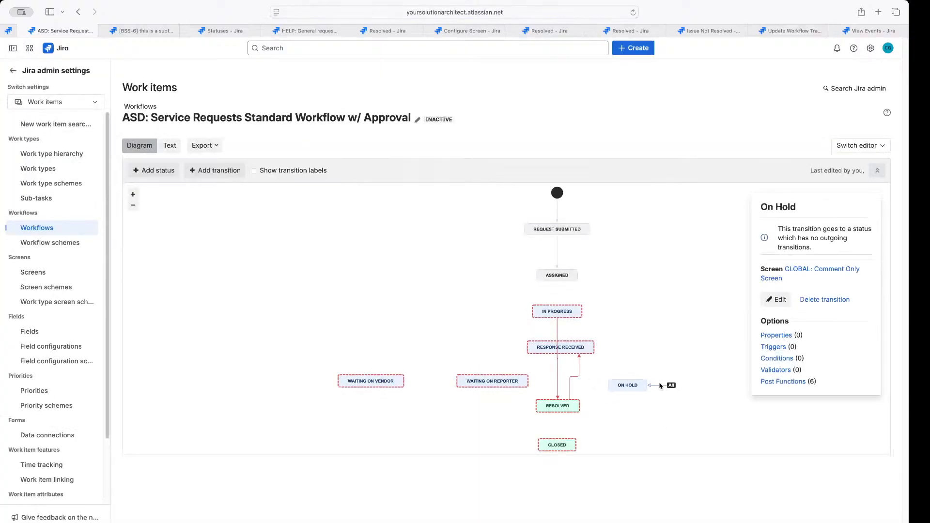
click(781, 382)
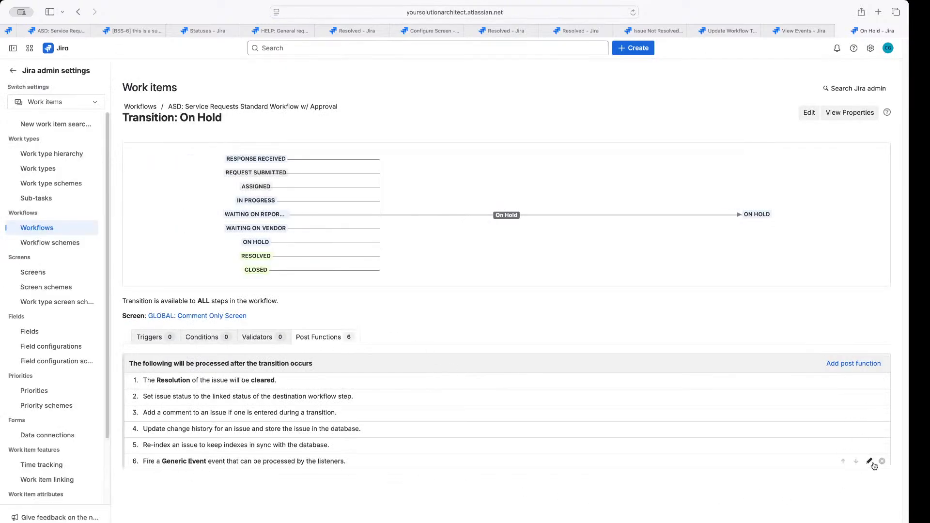
Choose On Hold as the event in the Fire Event post function's parameters
click(871, 462)
click(305, 140)
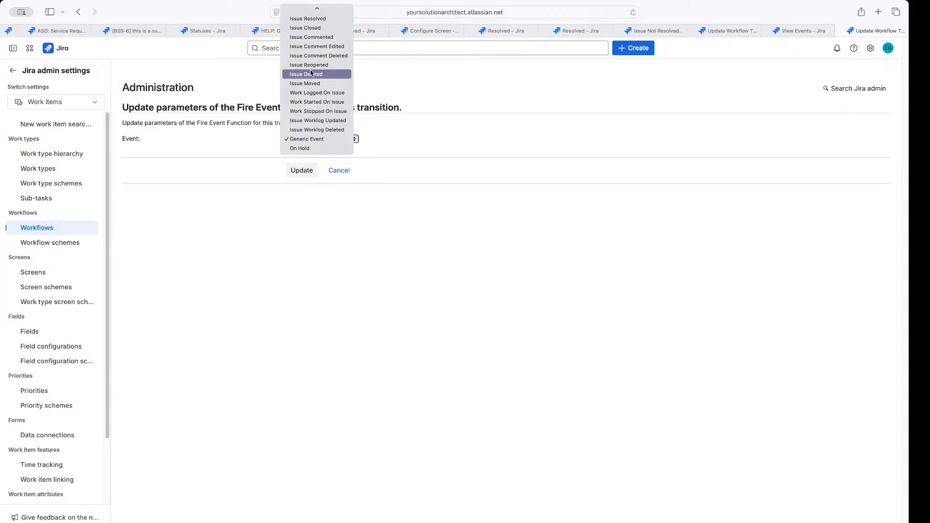
click(313, 149)
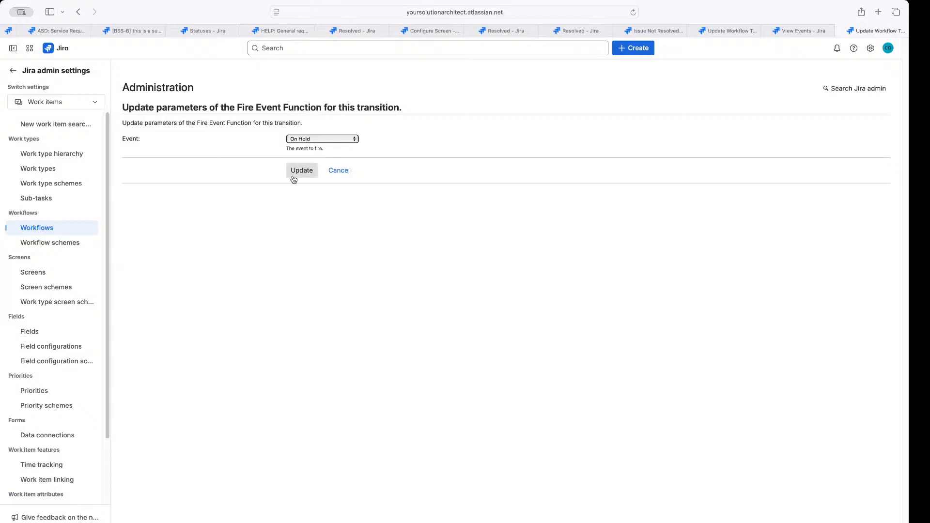
click(323, 142)
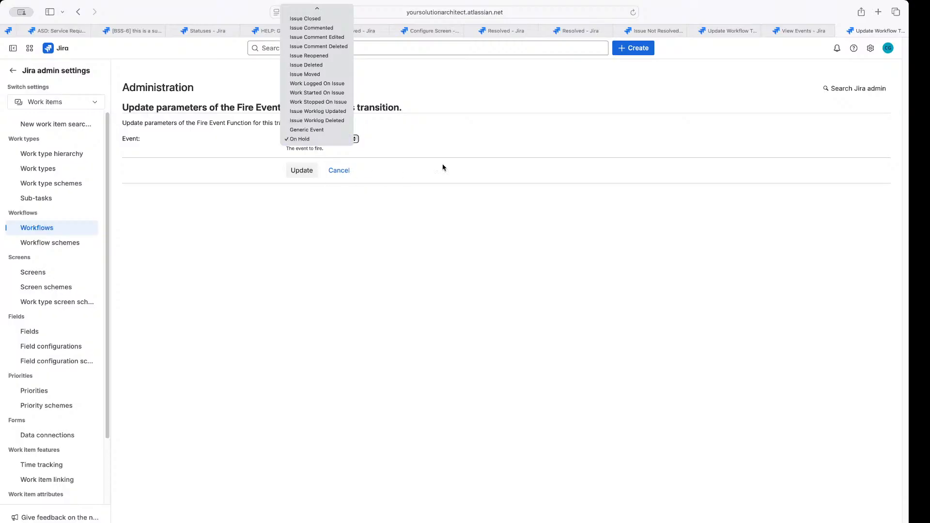
click(788, 34)
Move between the events, workflow and Fire Event tabs and save the Fire Event settings
click(789, 32)
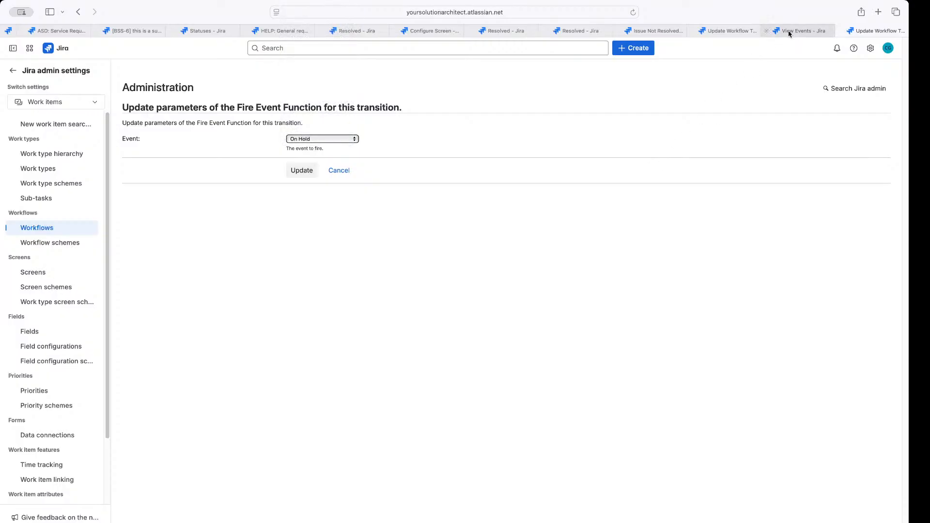
scroll(478, 241, up, 20)
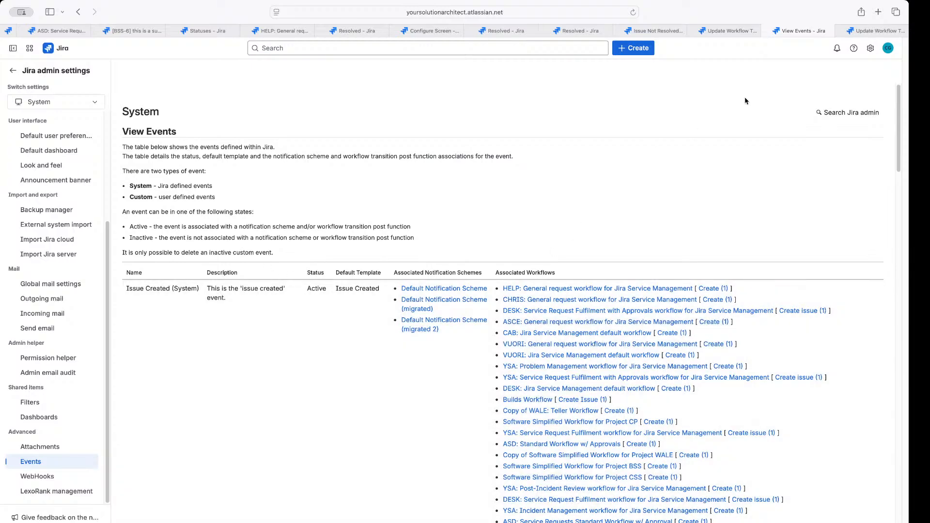
click(77, 30)
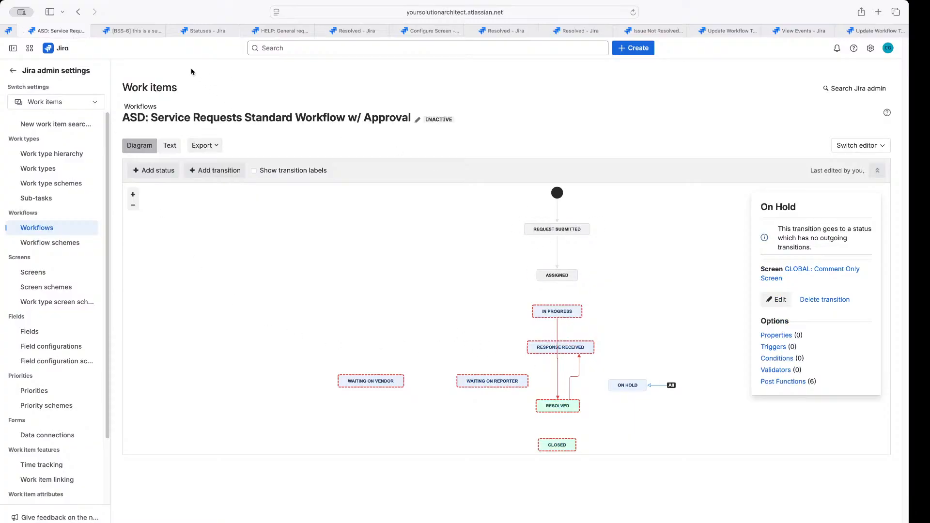
click(818, 33)
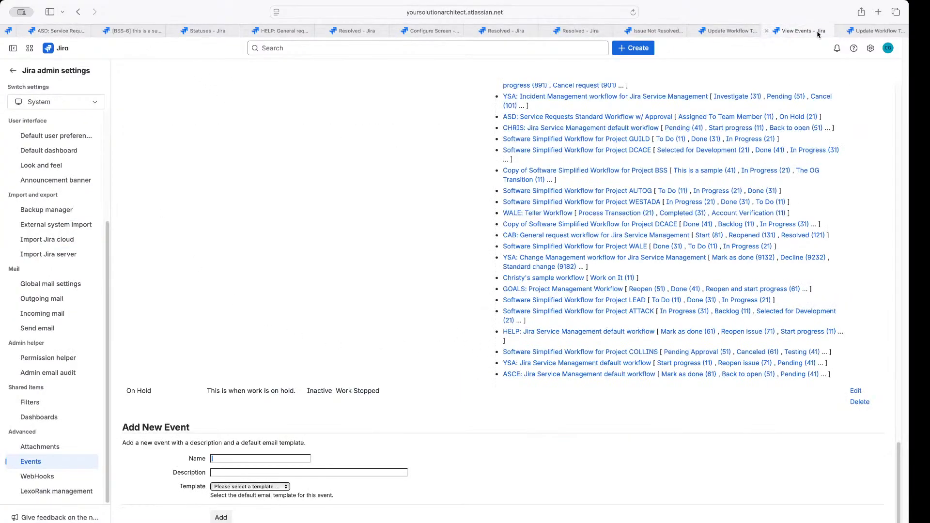
click(736, 31)
click(657, 31)
click(727, 31)
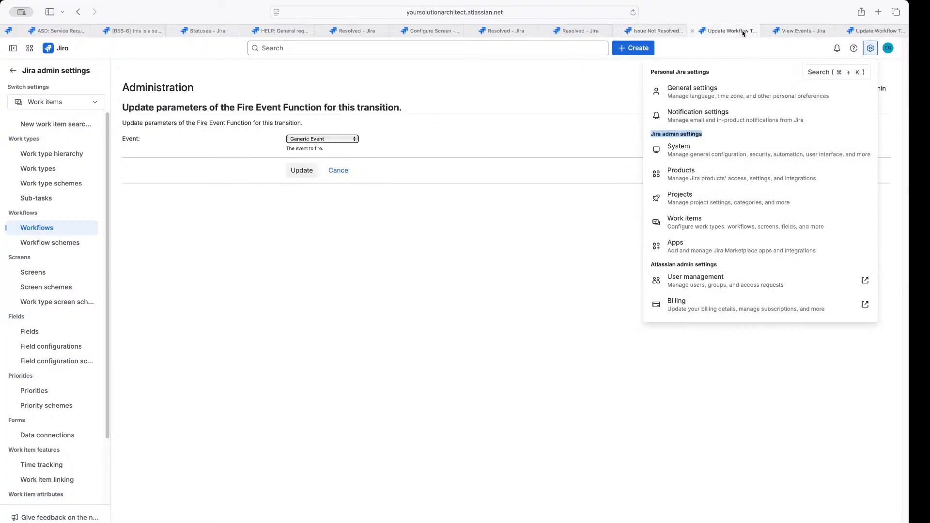
click(311, 176)
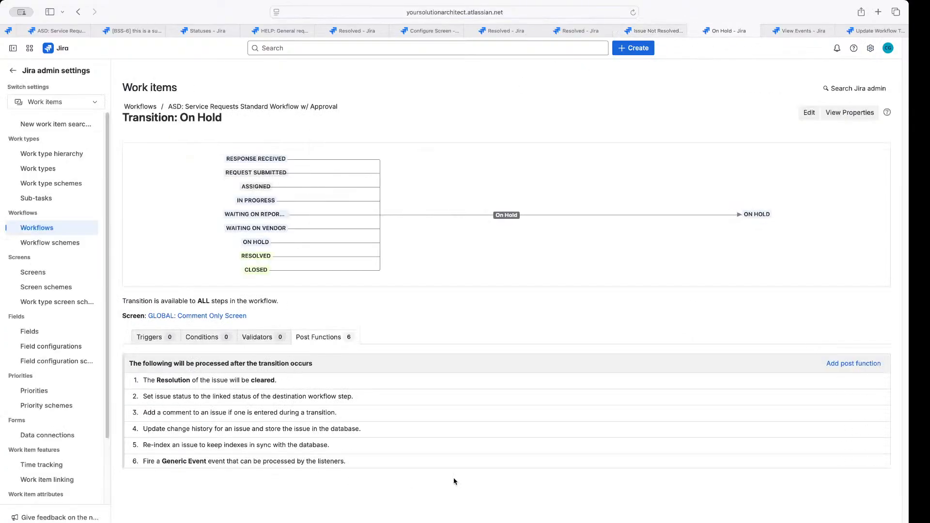
Update the On Hold transition's Fire Generic Event post function to fire the On Hold event
click(868, 461)
click(321, 139)
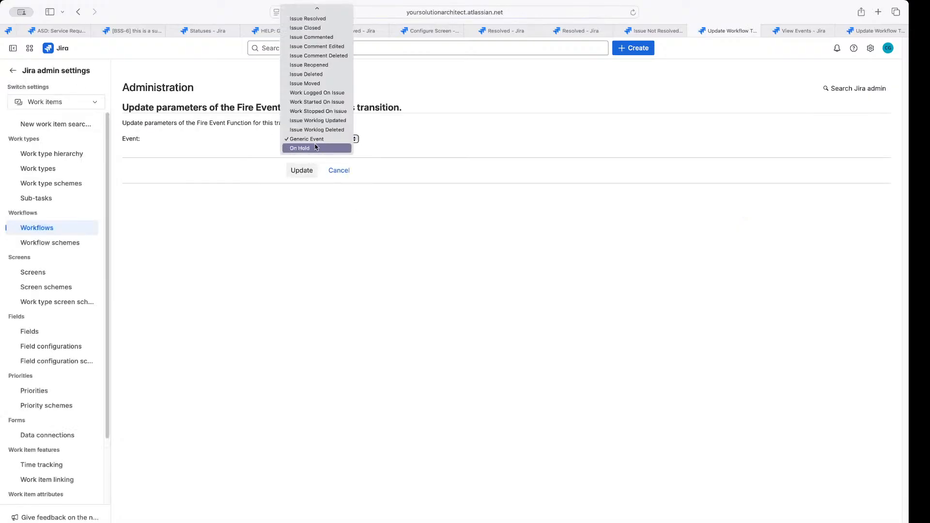
click(303, 148)
click(301, 170)
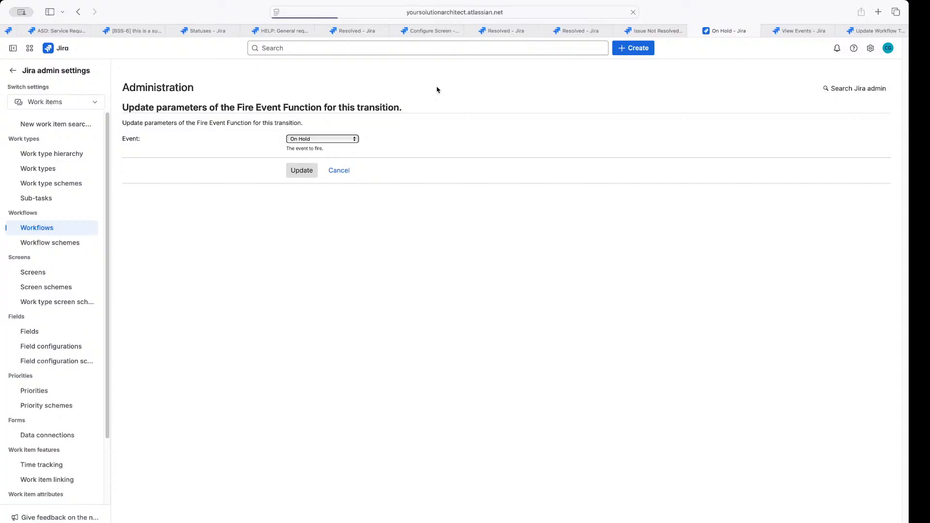
click(41, 31)
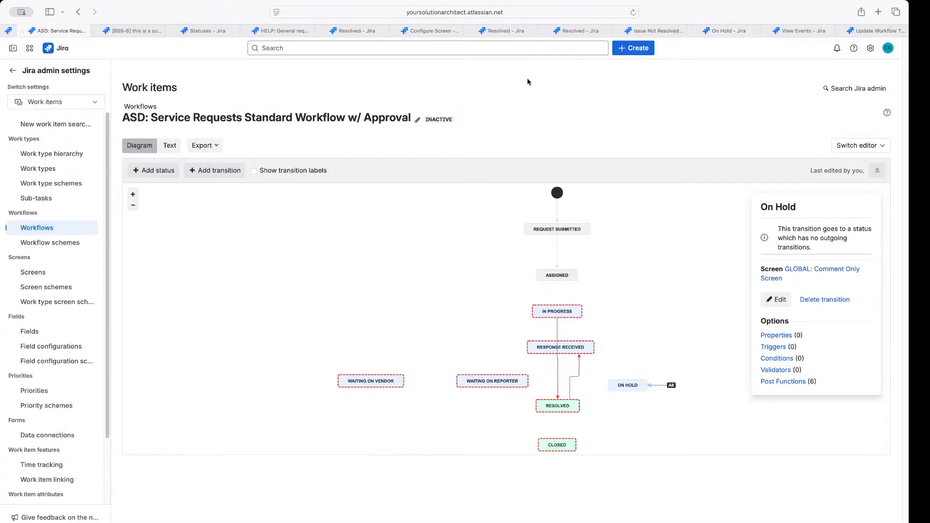
Reload the diagram and straighten Issue Not Resolved between Response Received and Resolved
click(633, 12)
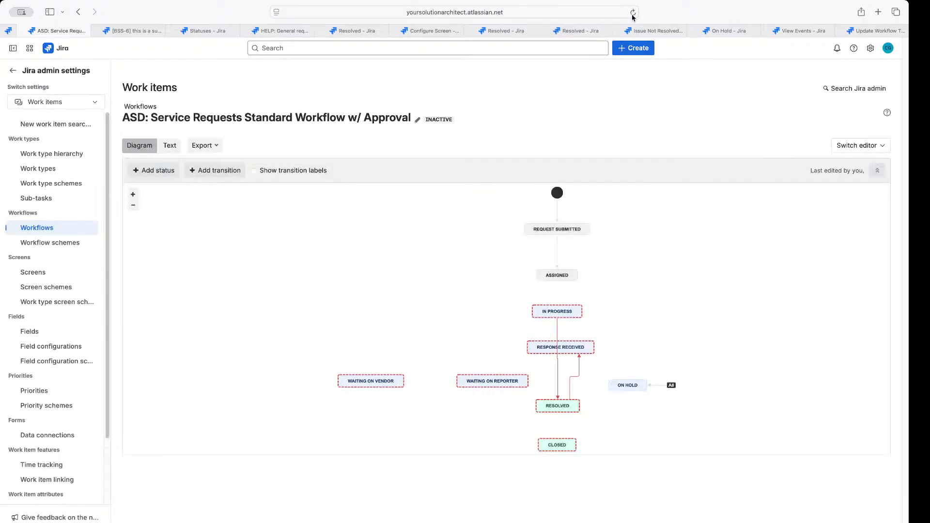
click(577, 363)
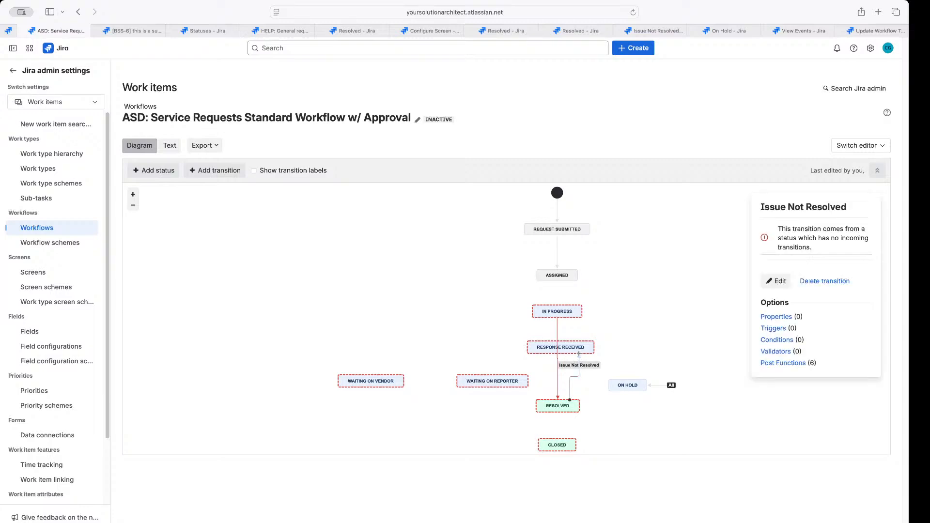
drag(580, 355, 560, 354)
drag(569, 400, 558, 400)
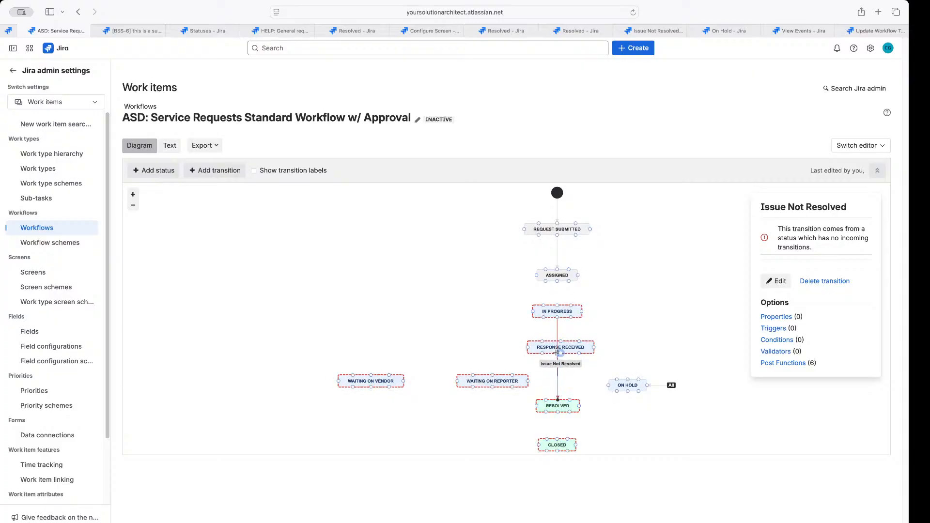
Add a transition from Assigned to In Progress and name it In Progress
click(557, 276)
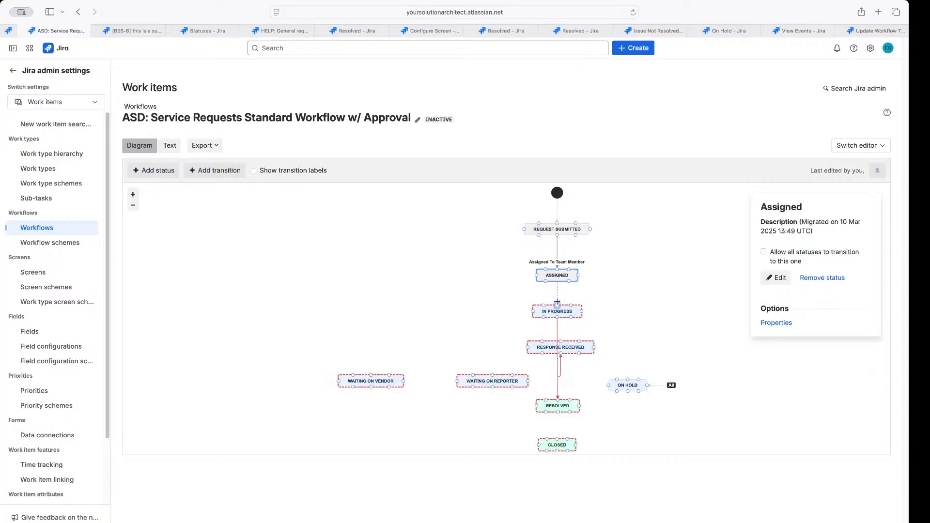
drag(557, 303, 557, 307)
click(406, 270)
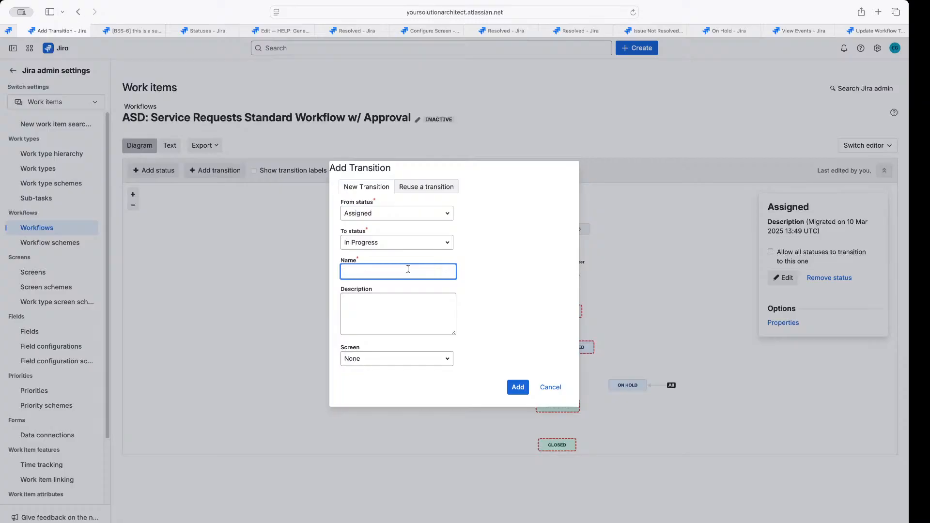
text(Assigned)
click(518, 389)
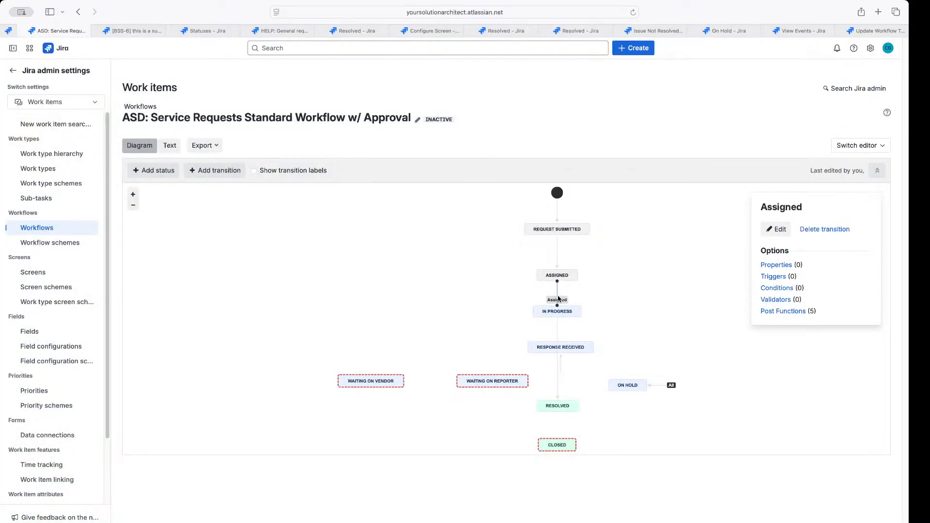
double_click(558, 300)
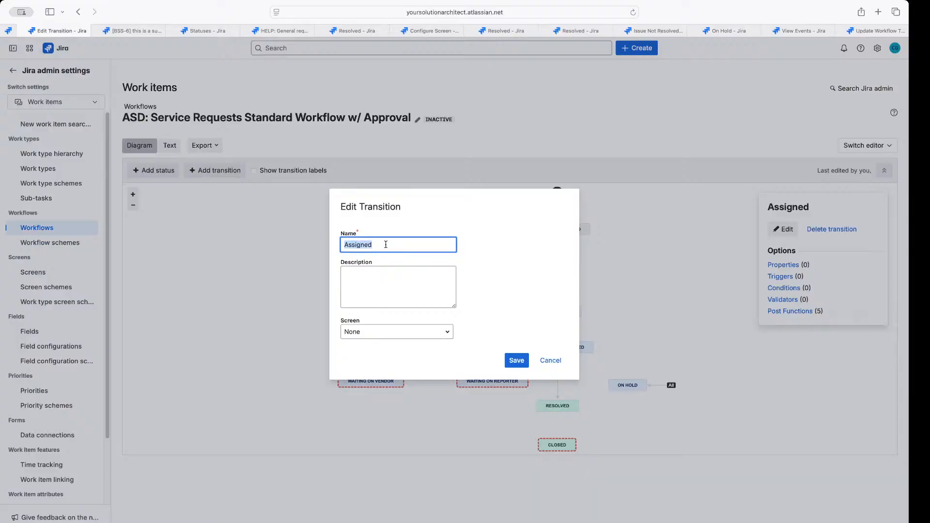
text(In Progress)
click(516, 360)
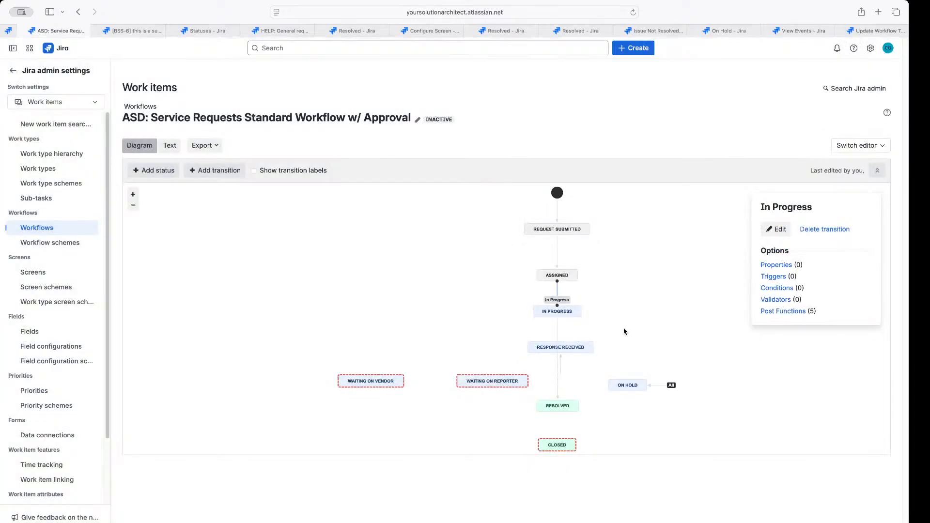
Open the Assigned To Team Member transition's details page
click(599, 322)
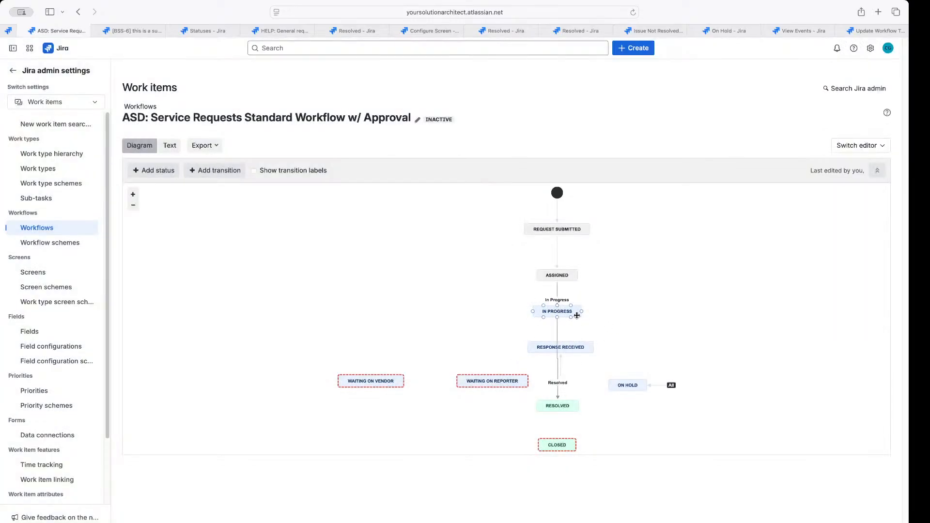
click(557, 246)
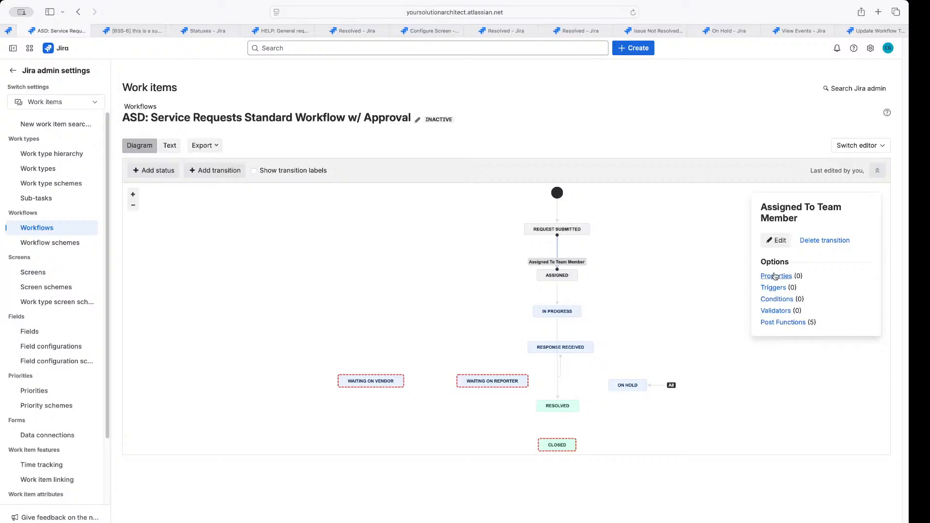
click(772, 323)
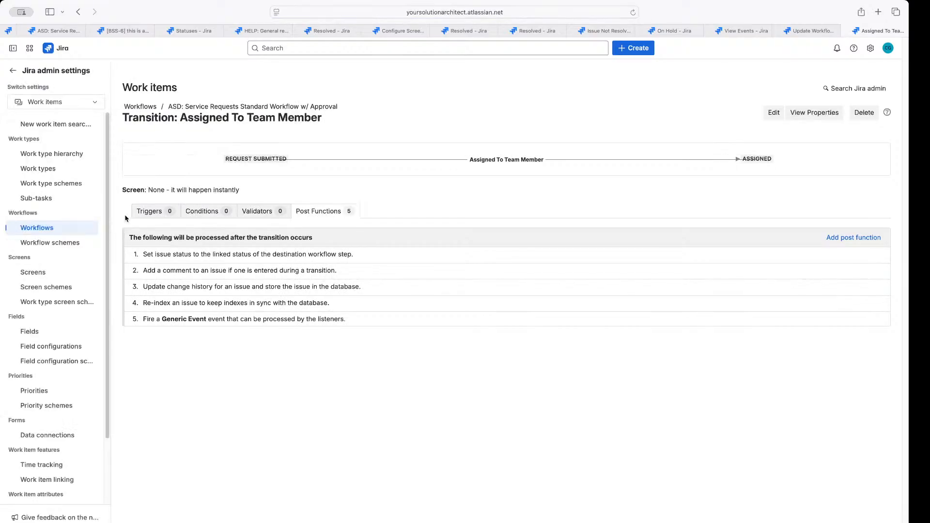
From Assigned To Team Member's Conditions section, start adding a new condition
click(141, 216)
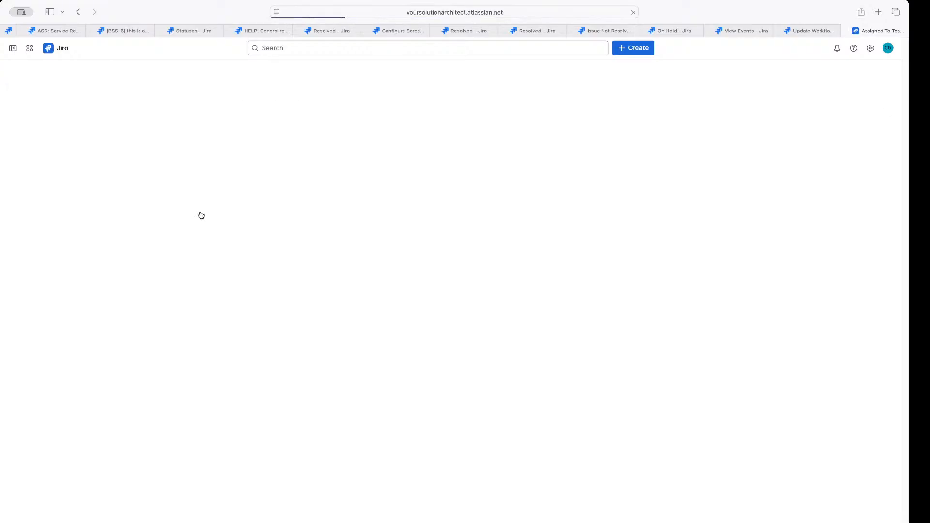
click(205, 215)
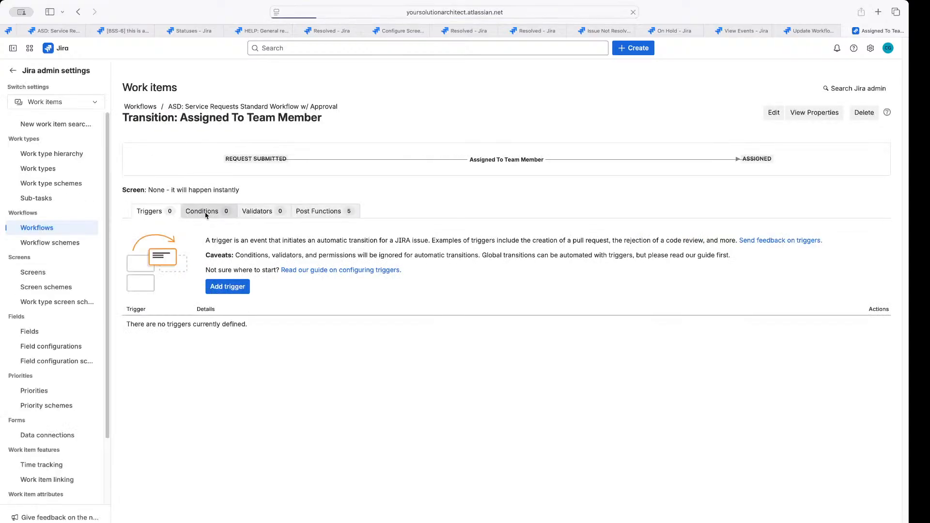
click(262, 213)
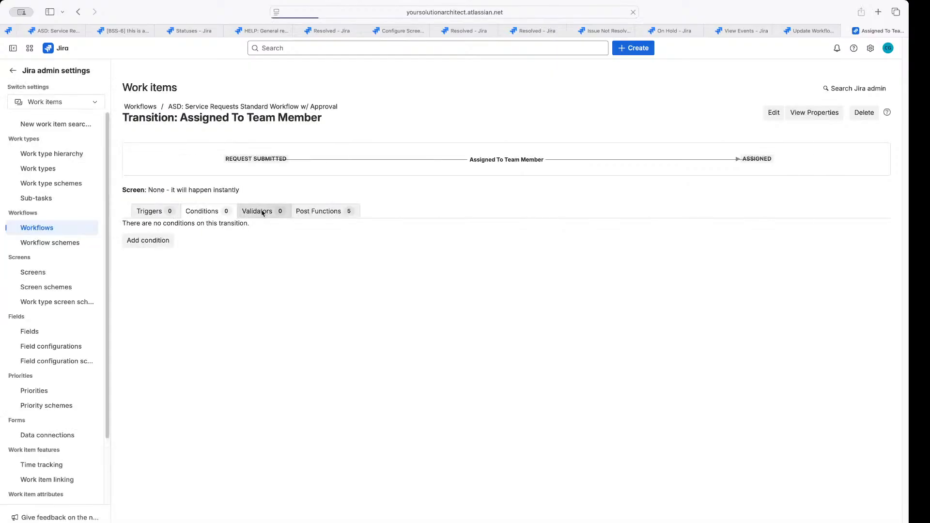
click(209, 215)
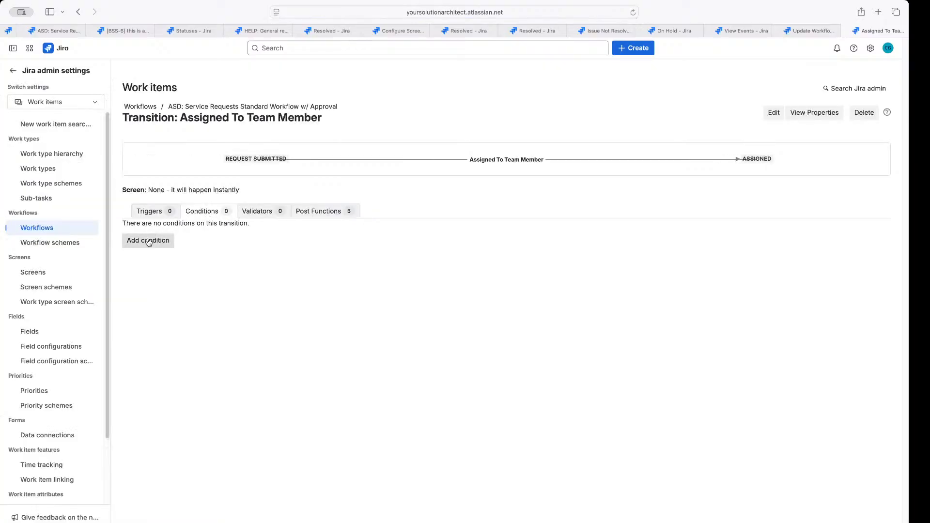
click(148, 242)
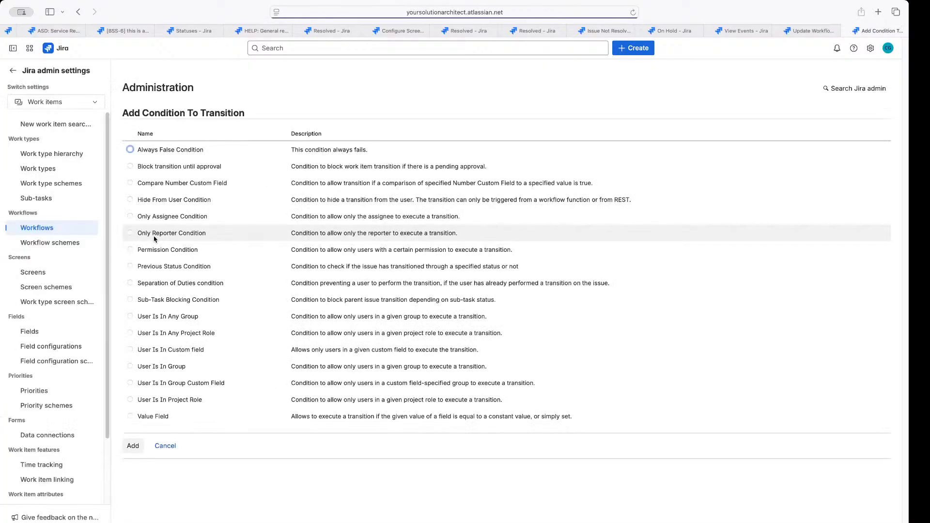
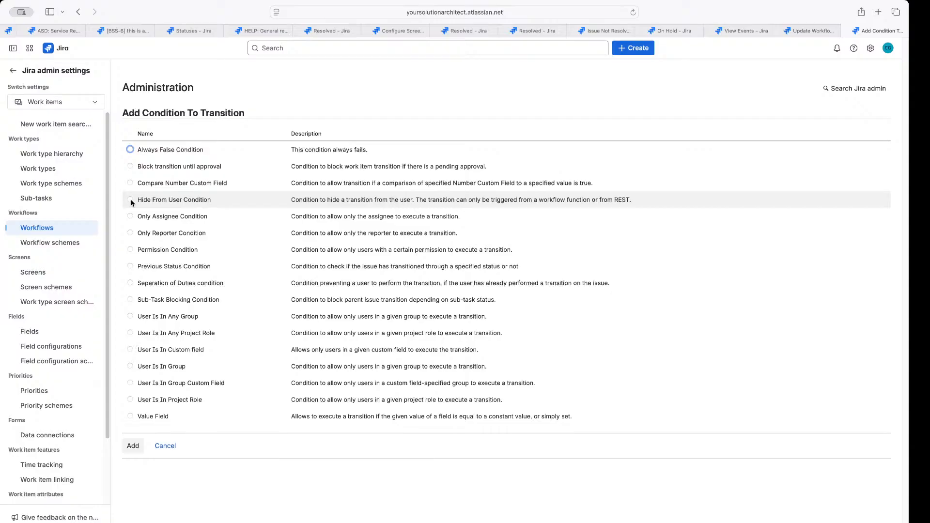
Inspect the Hide From User Condition, then cancel without adding any condition
click(130, 200)
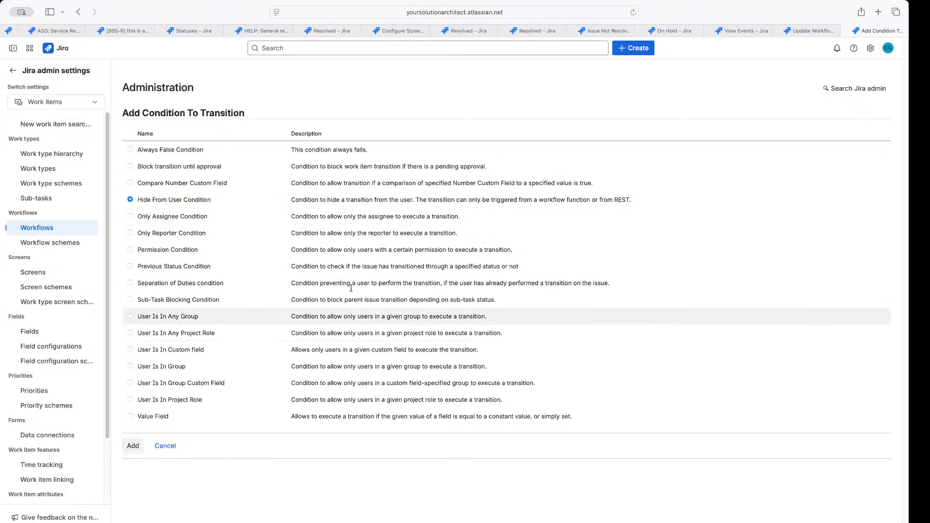
drag(415, 200, 631, 200)
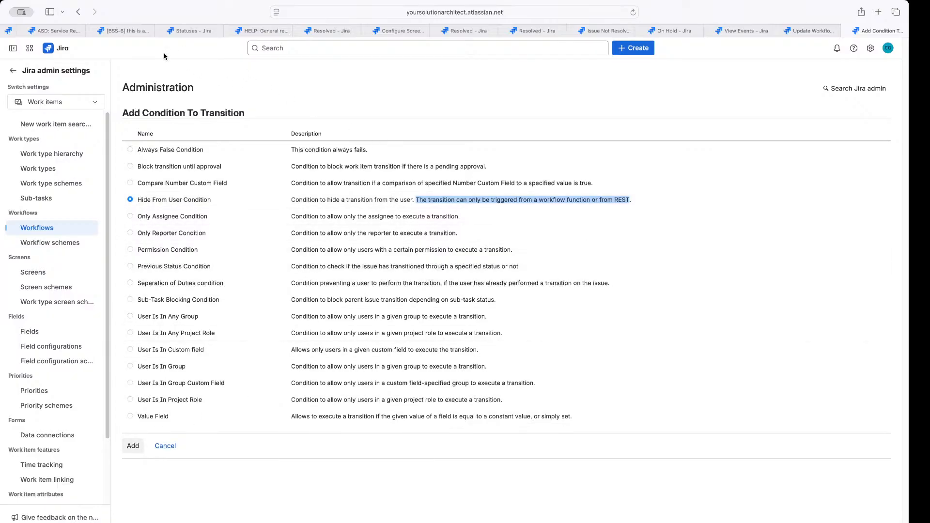
click(165, 446)
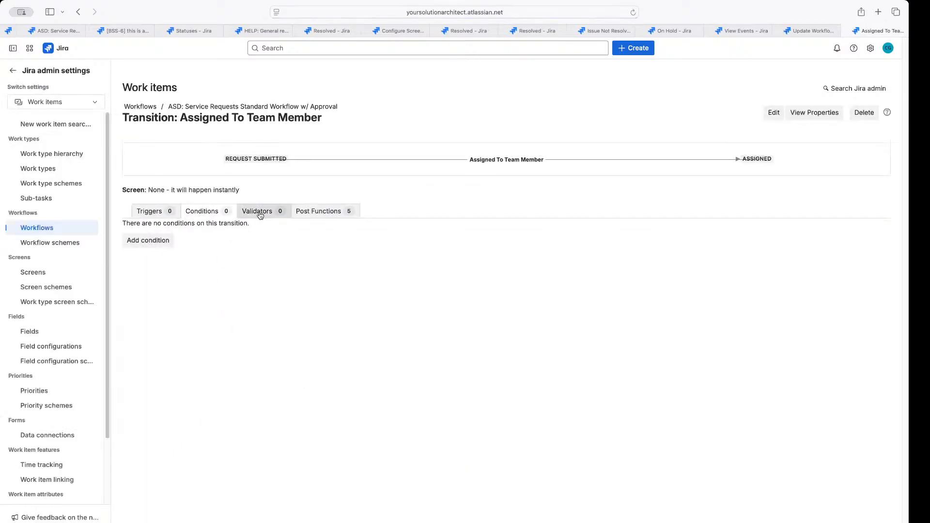
Add a Field Required Validator for Assignee with error 'Assignee field must be filled in first.'
click(260, 213)
click(152, 242)
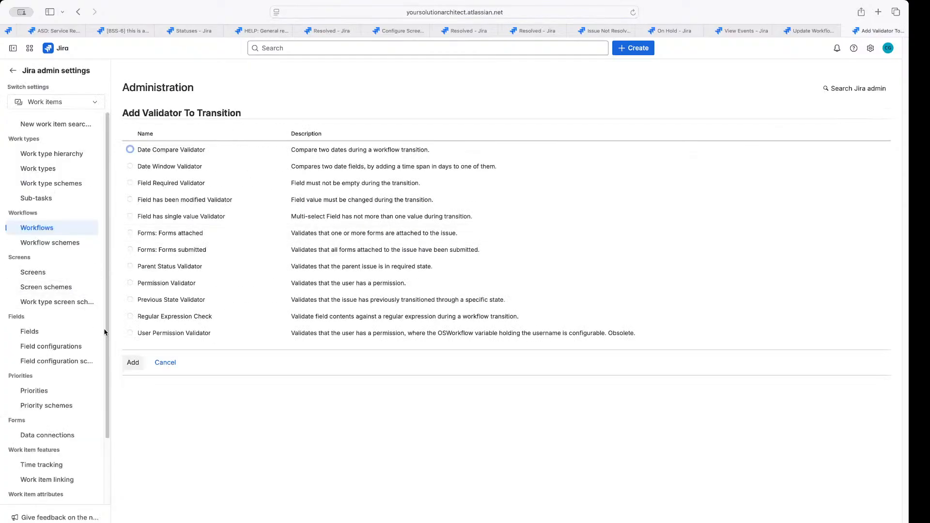
click(132, 183)
drag(138, 183, 211, 186)
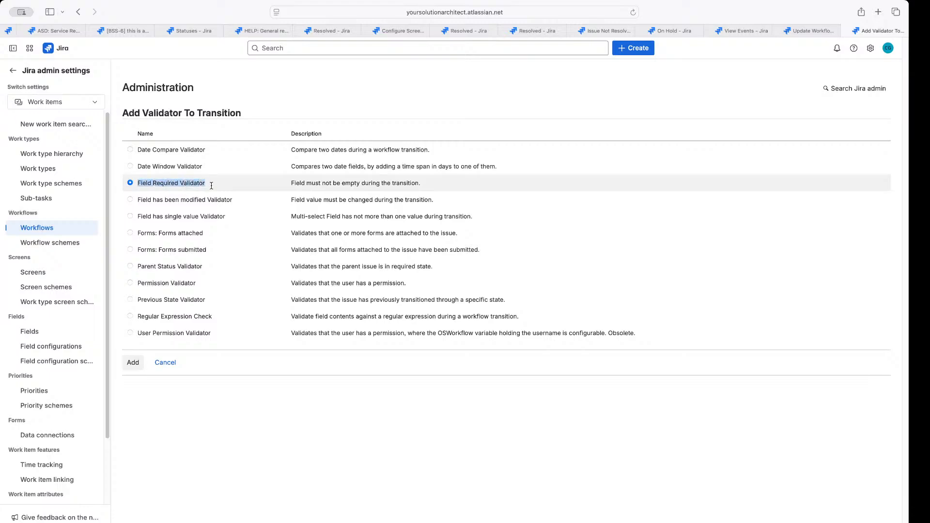
click(133, 362)
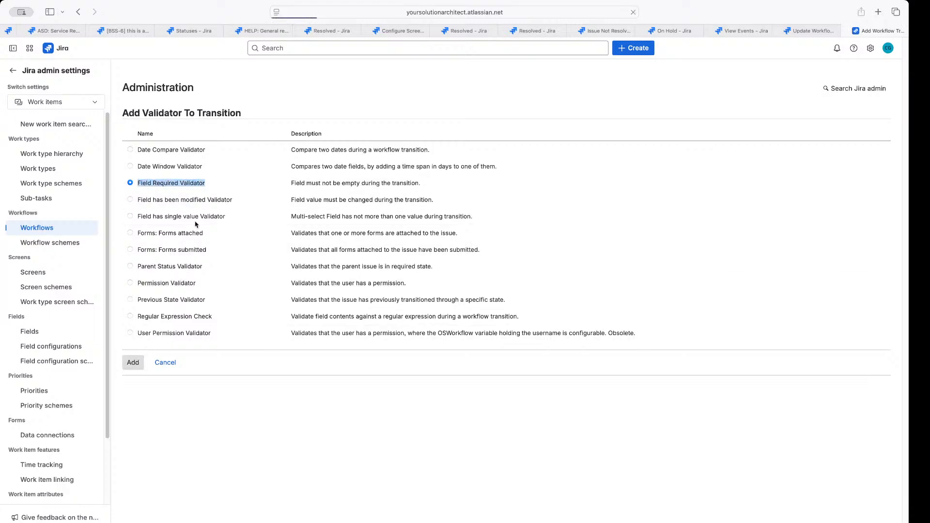
click(317, 147)
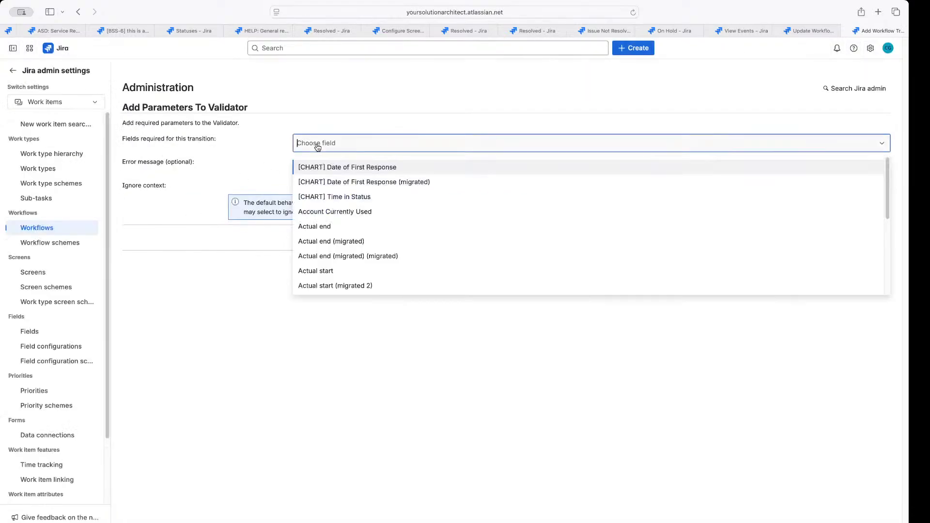
text(Ass)
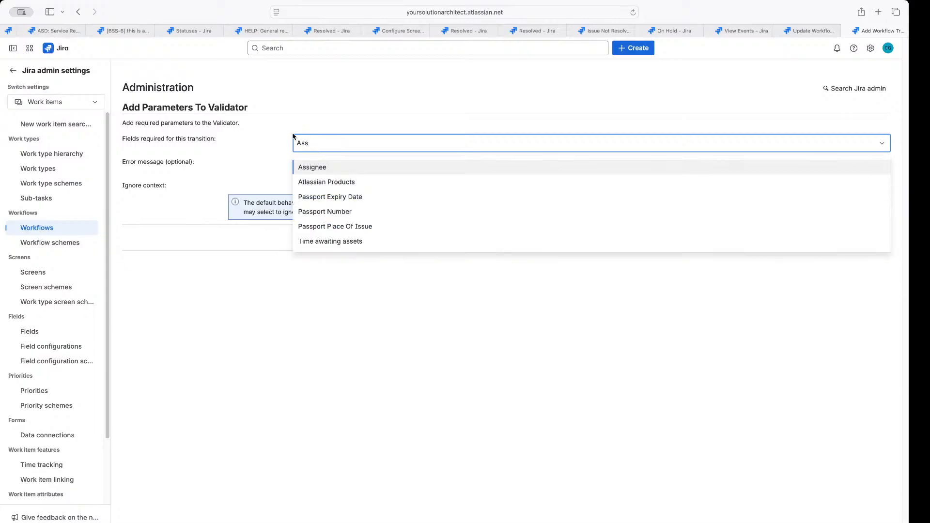
click(317, 168)
click(332, 160)
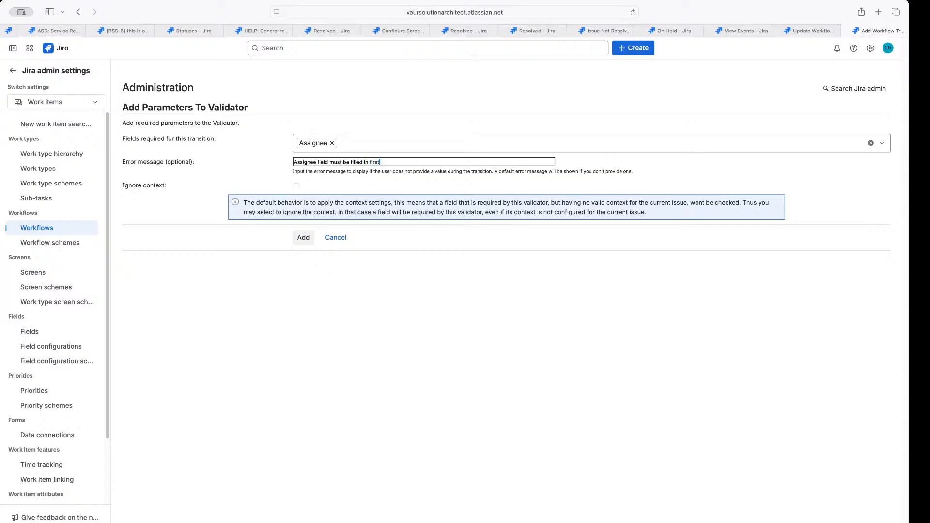
click(305, 242)
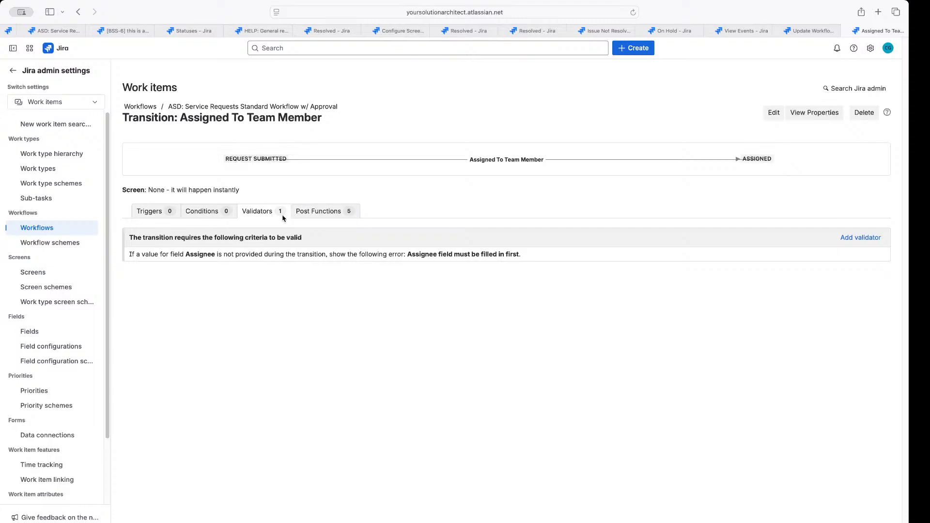
Delete the Assignee Field Required validator, leaving zero validators, and view the post functions
drag(136, 255, 525, 260)
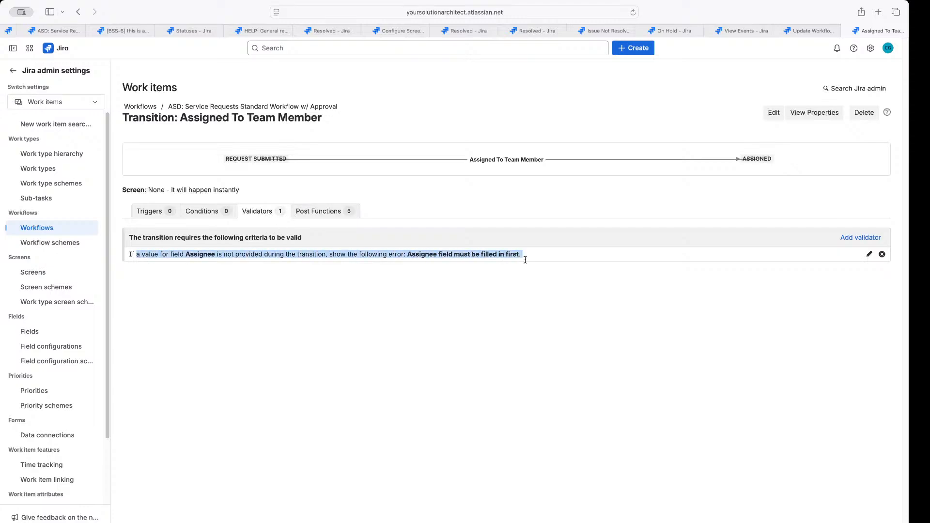
click(436, 296)
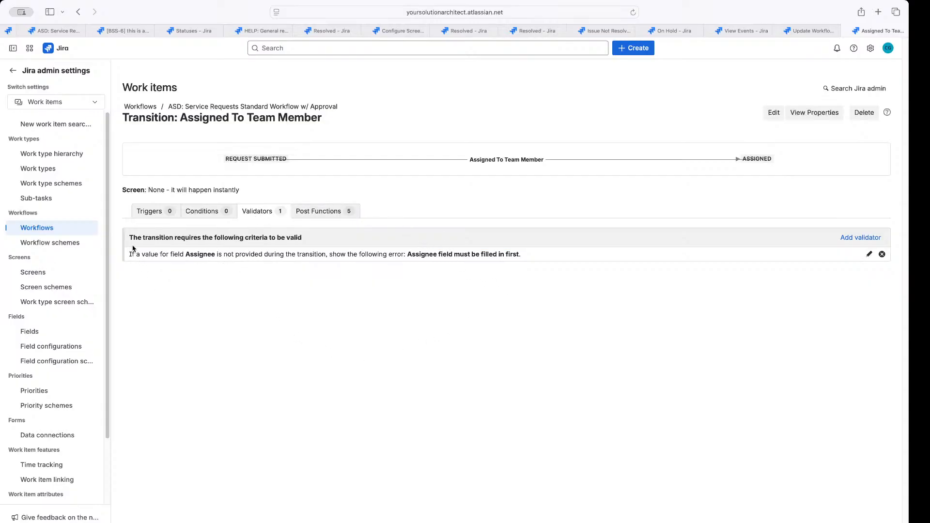
drag(129, 238, 395, 261)
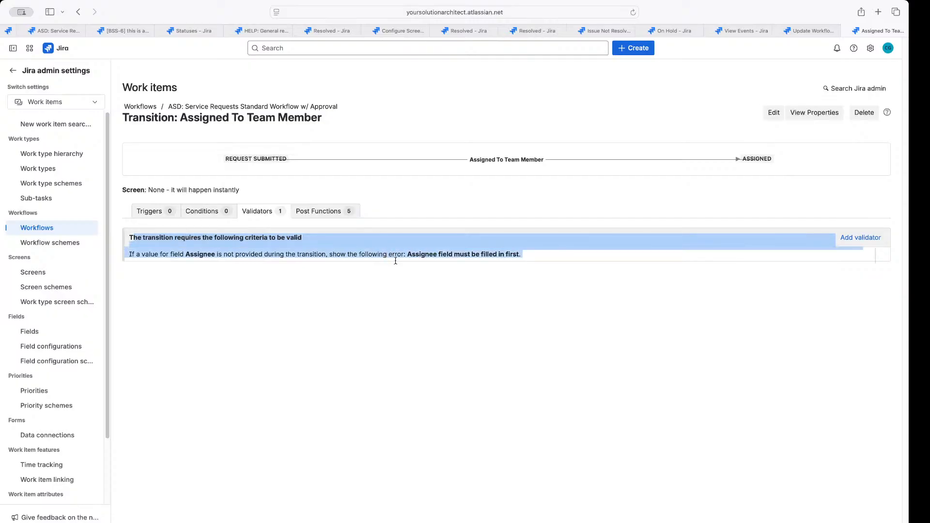
click(350, 309)
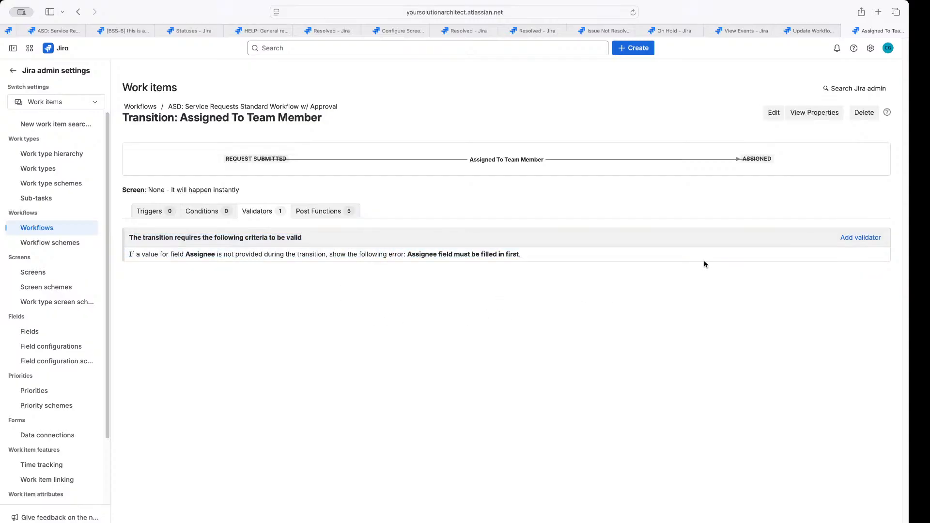
click(881, 255)
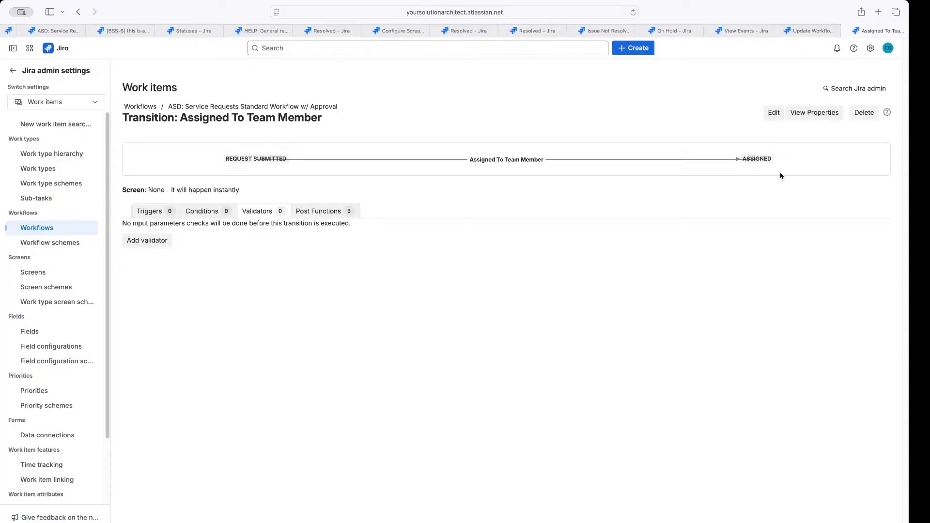
click(325, 216)
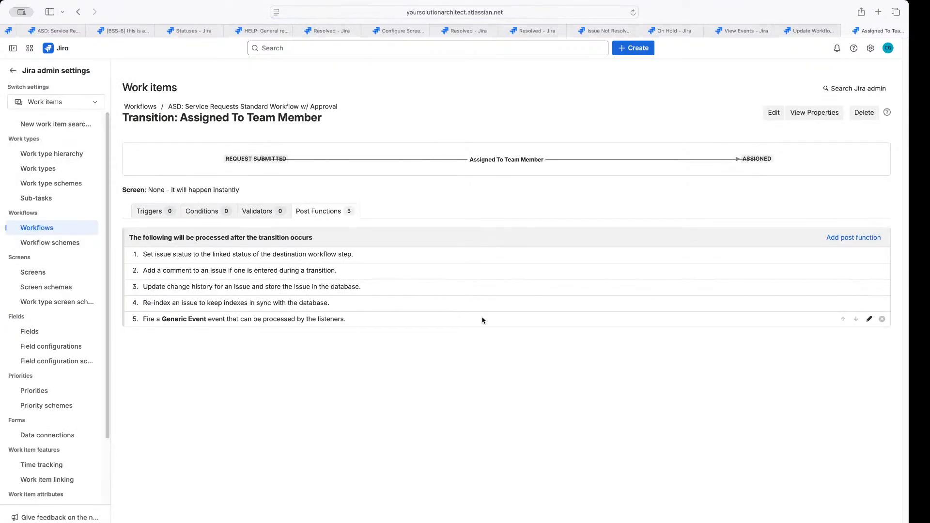
click(859, 242)
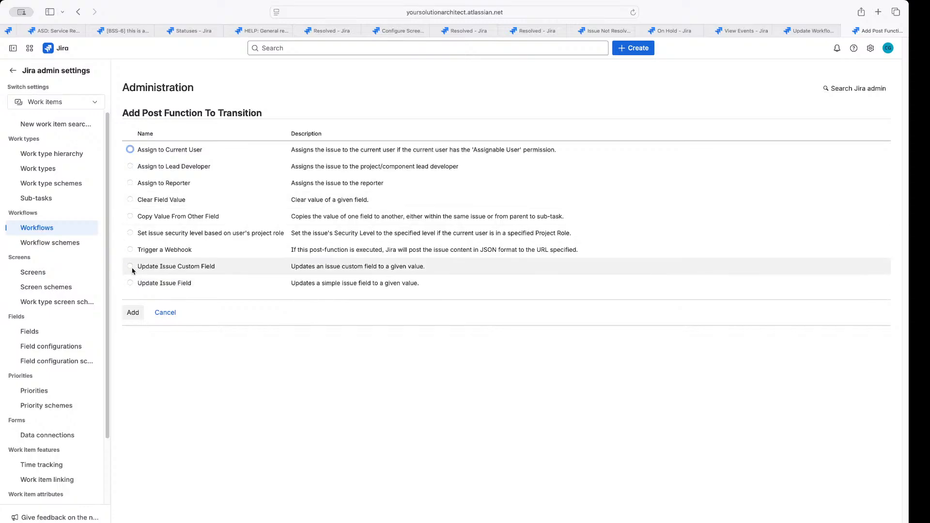
click(130, 282)
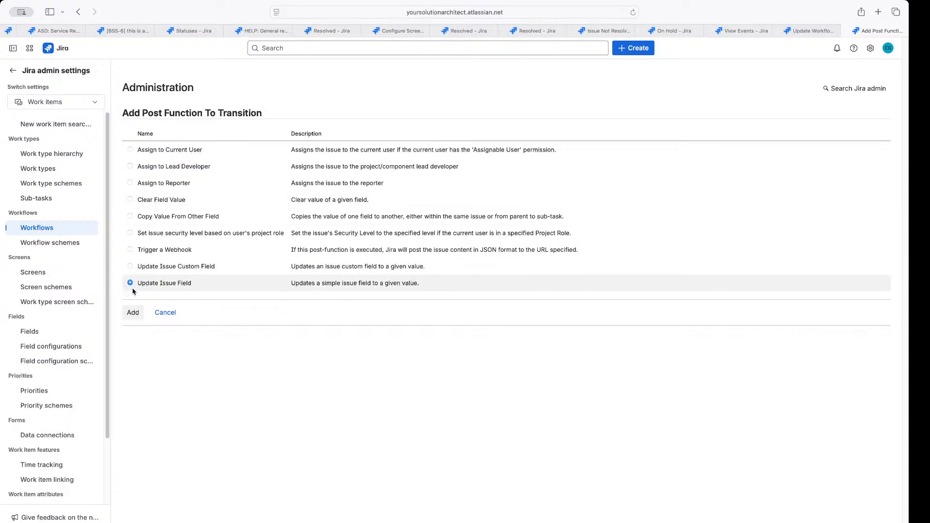
click(132, 312)
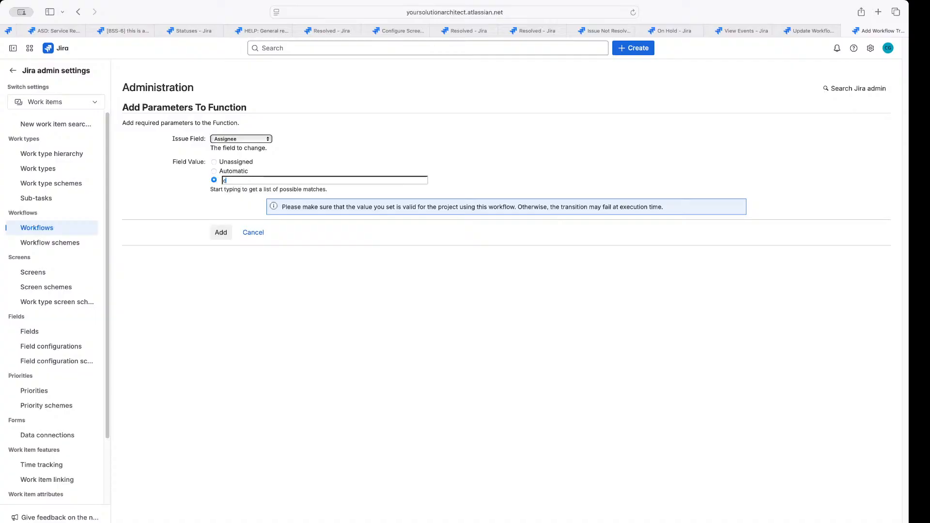
key(BackSpace)
text(r)
click(214, 171)
click(214, 162)
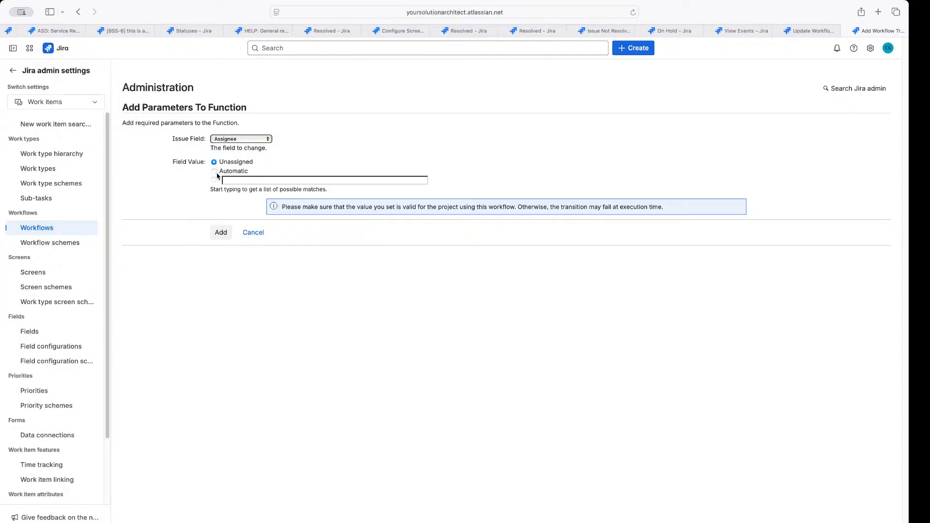
click(254, 233)
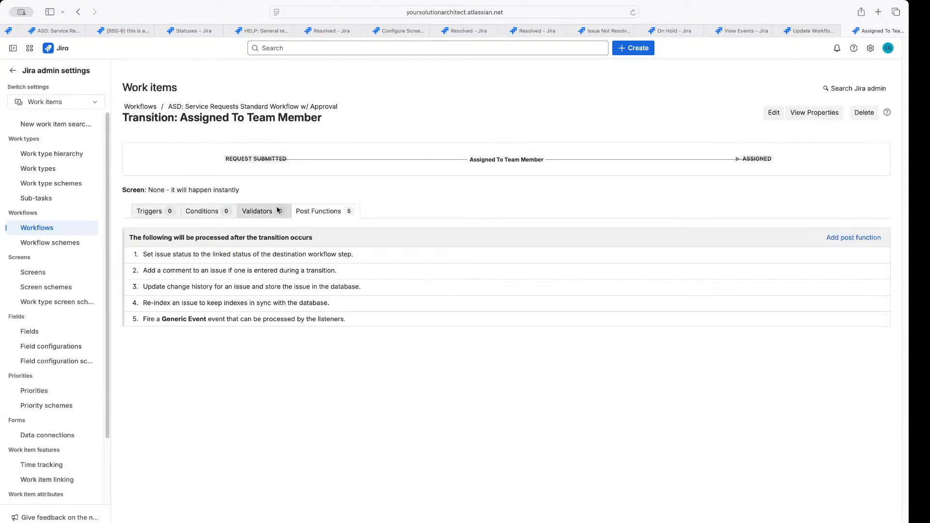
Browse the triggers that can be added, then close the list without adding one
click(196, 214)
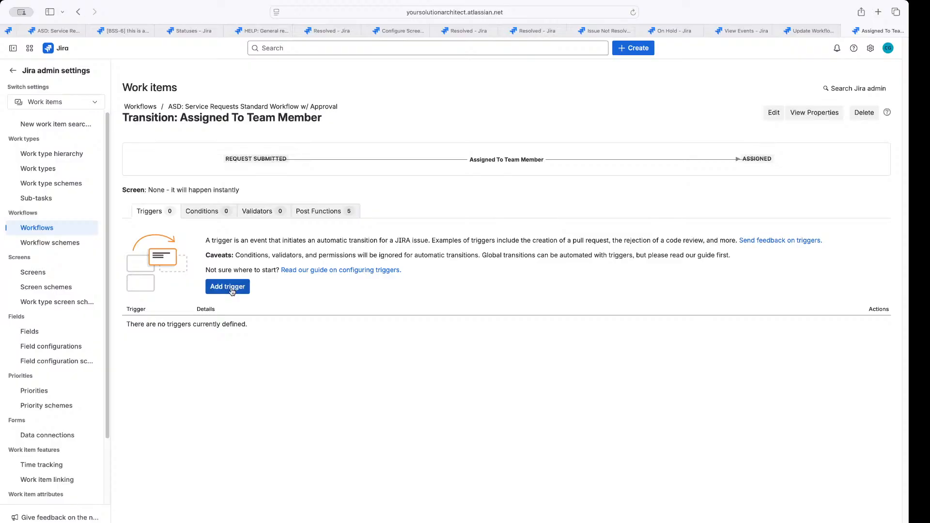
click(232, 288)
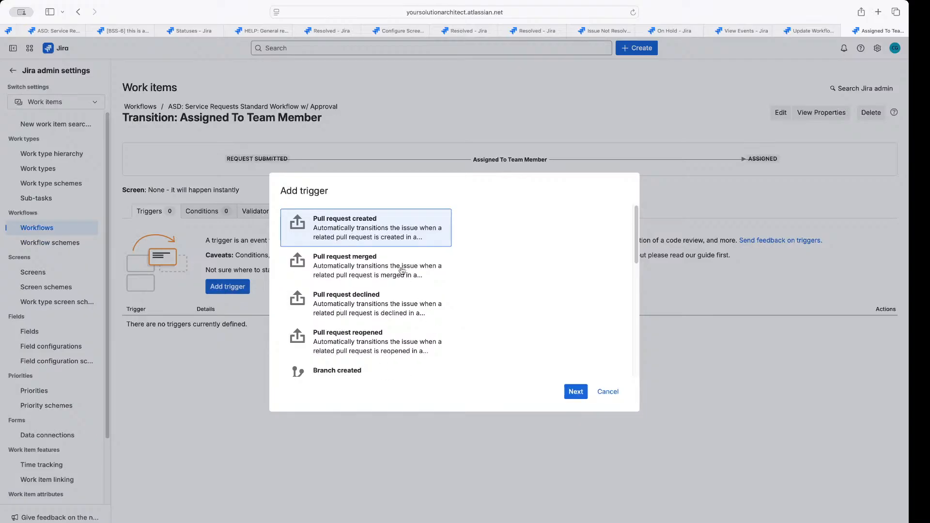
scroll(342, 319, down, 10)
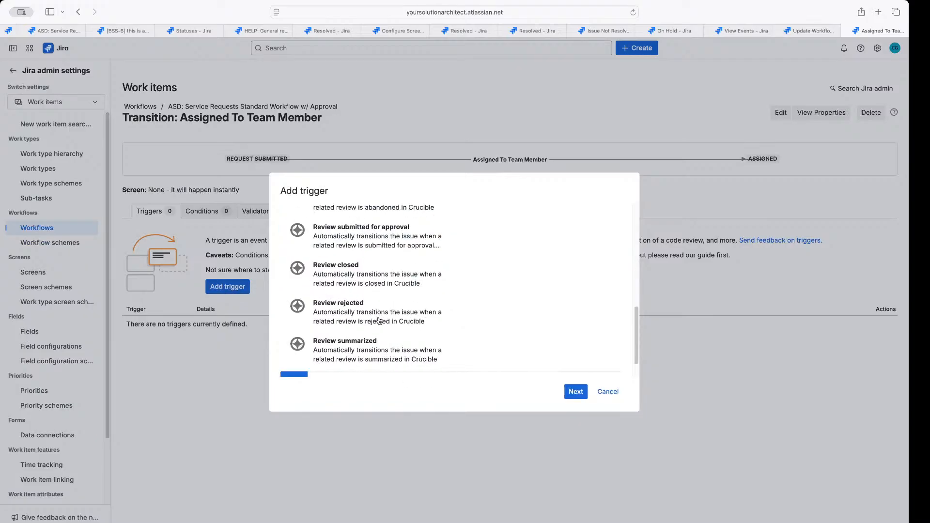
click(608, 391)
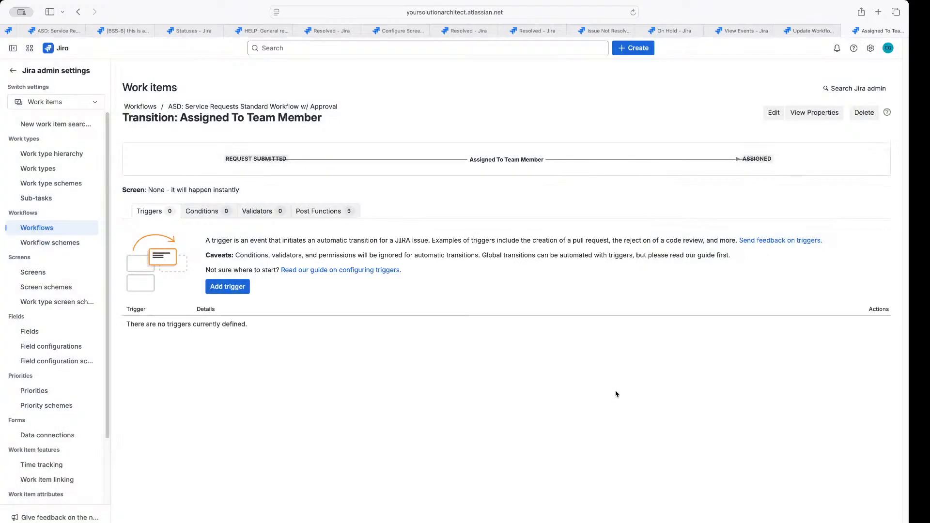
Review the Validators and Post Functions tabs, ending on the empty Conditions list
click(256, 213)
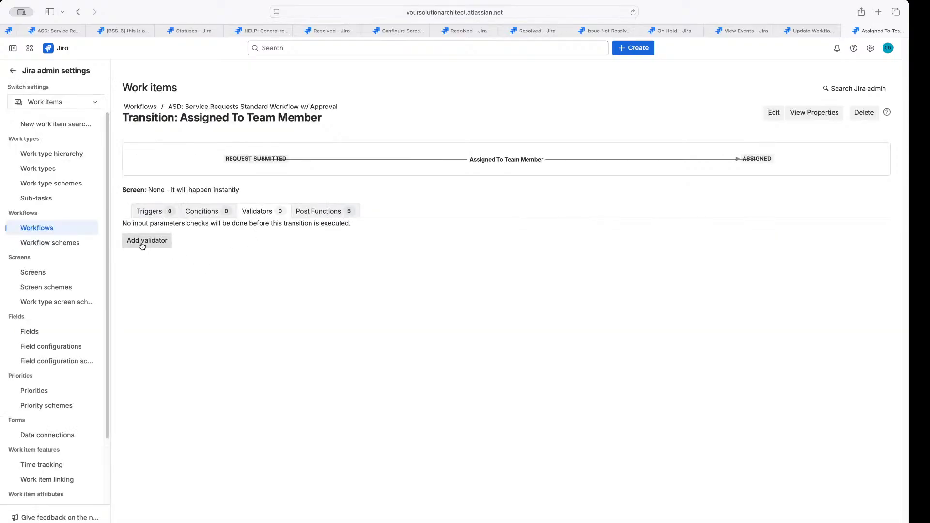
click(307, 217)
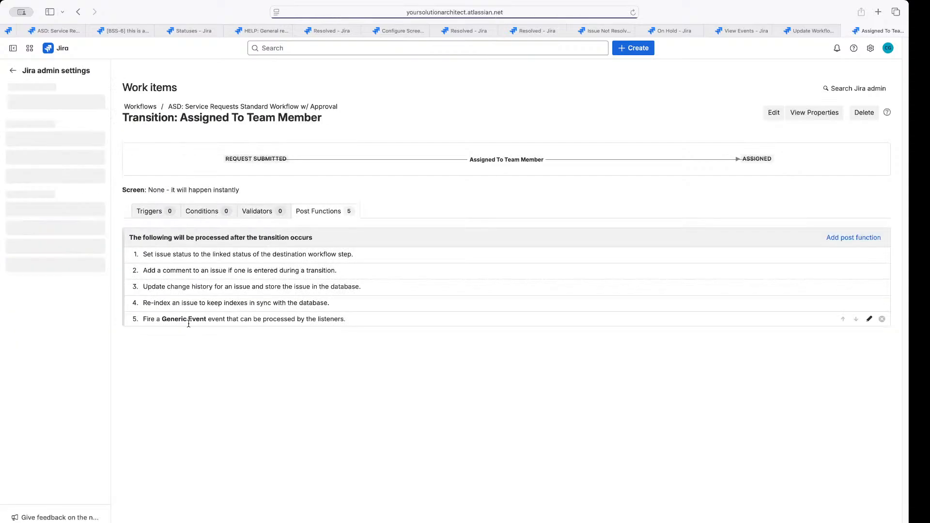
click(217, 214)
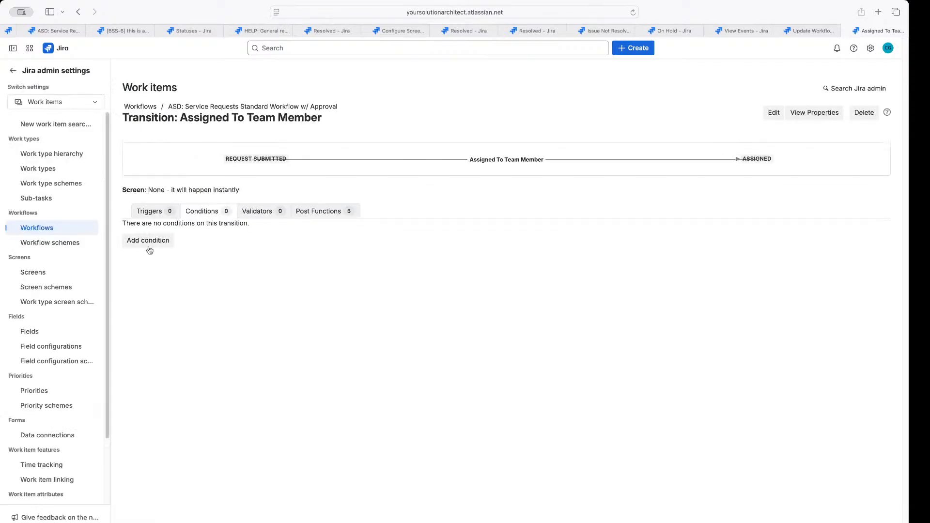
Browse conditions like Previous Status, Permission and Always False, then cancel without adding one
click(149, 247)
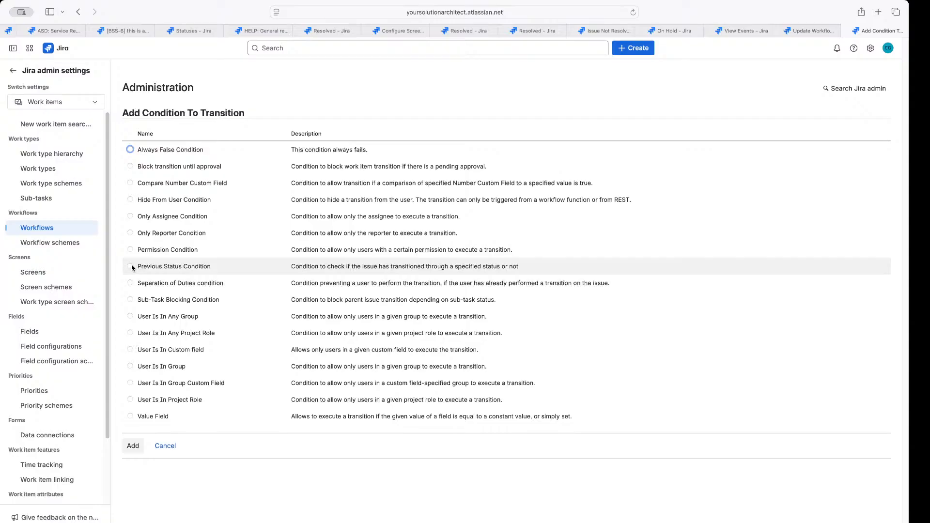
drag(137, 266, 218, 267)
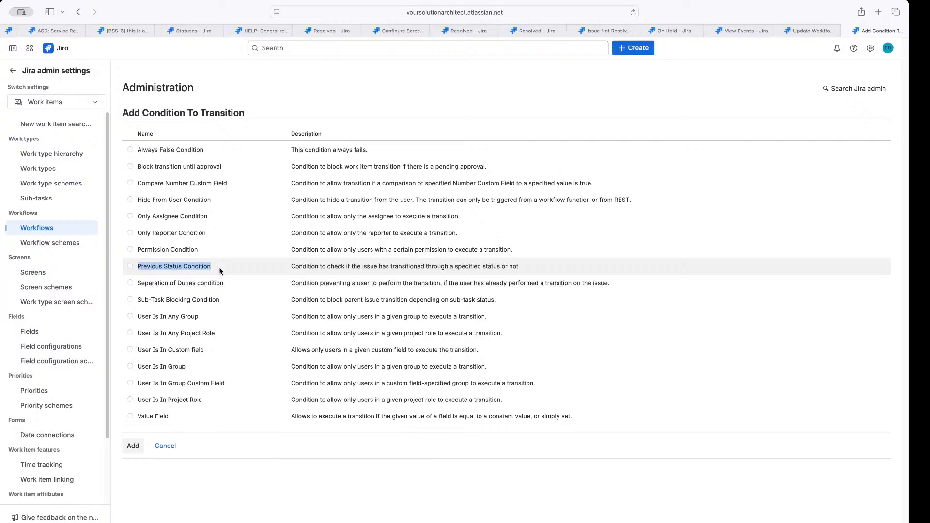
click(167, 268)
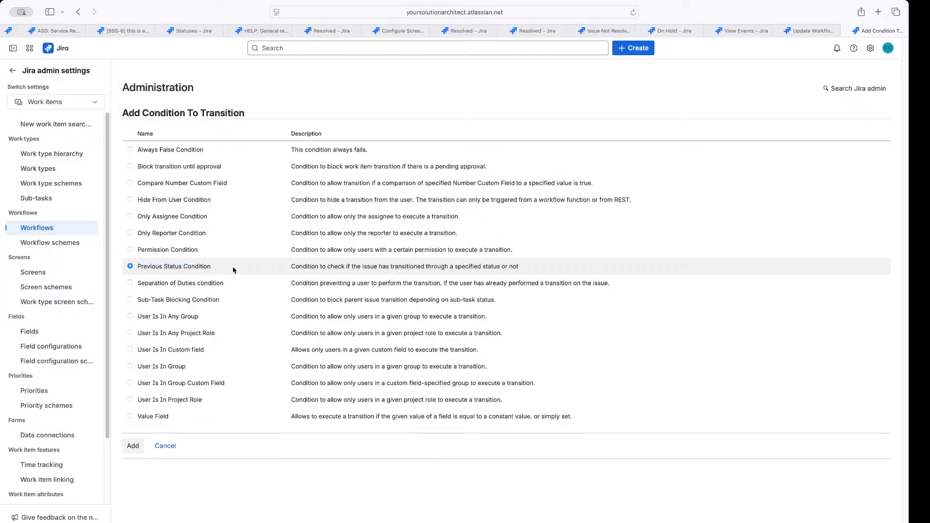
click(166, 251)
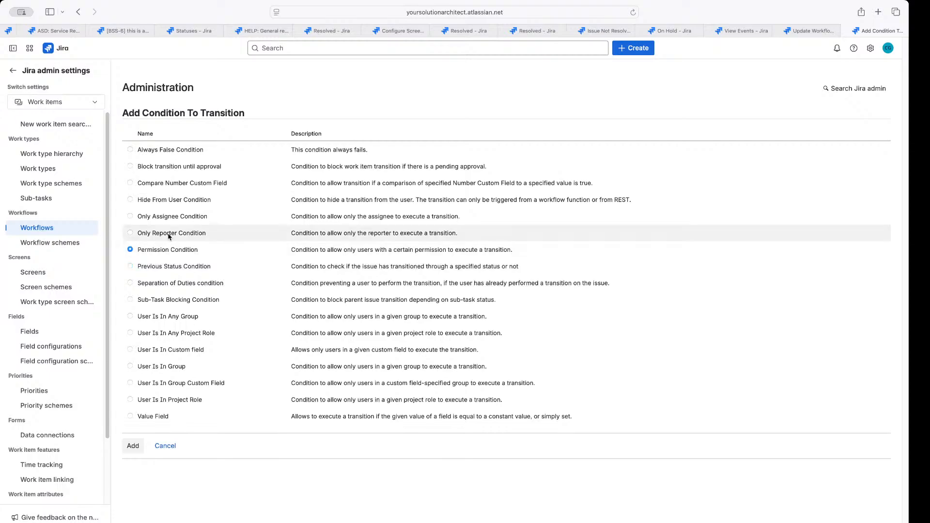
click(170, 236)
click(179, 218)
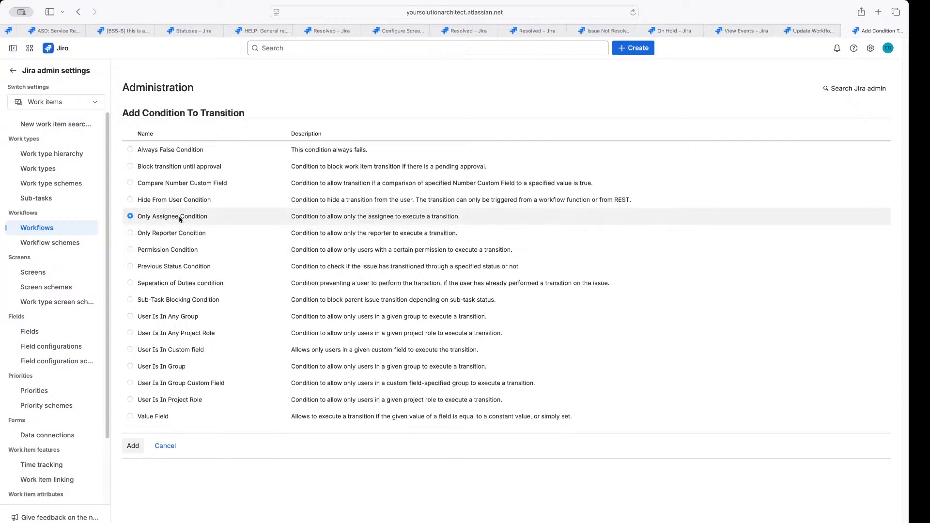
click(164, 183)
click(167, 166)
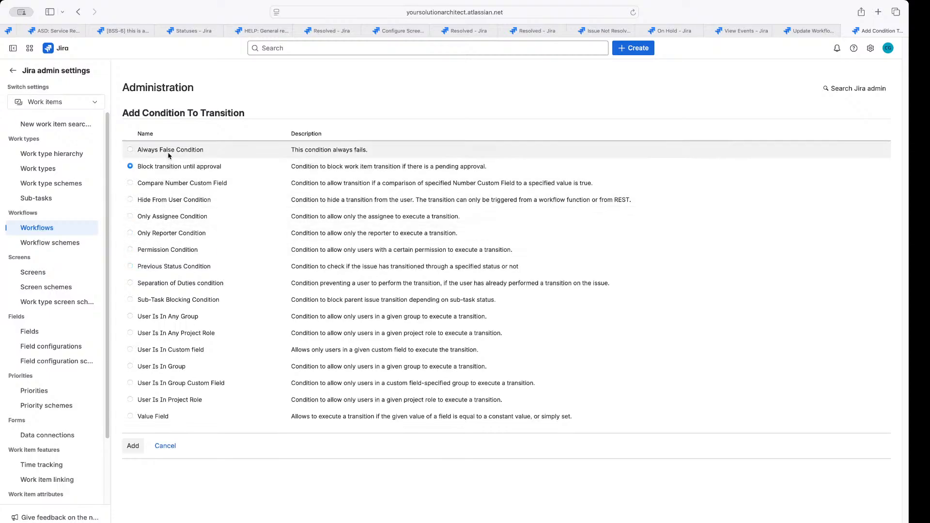
click(169, 151)
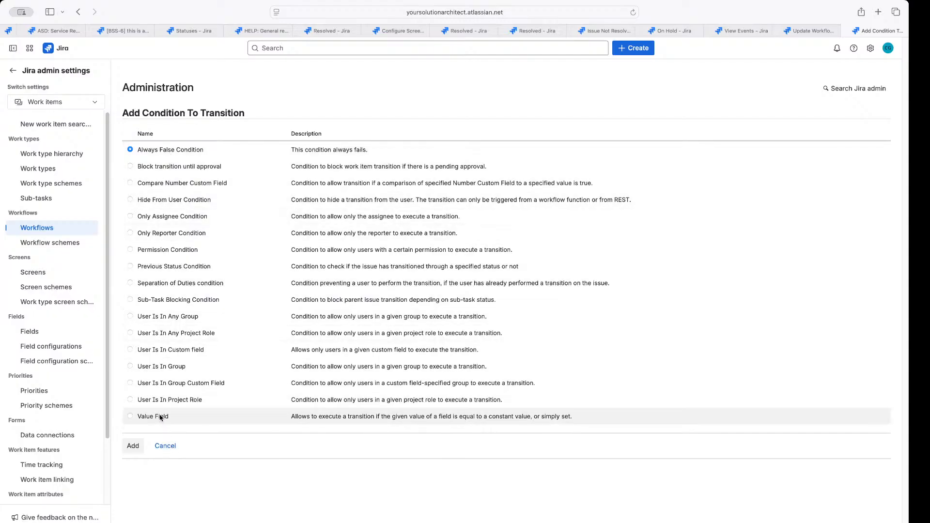
click(164, 447)
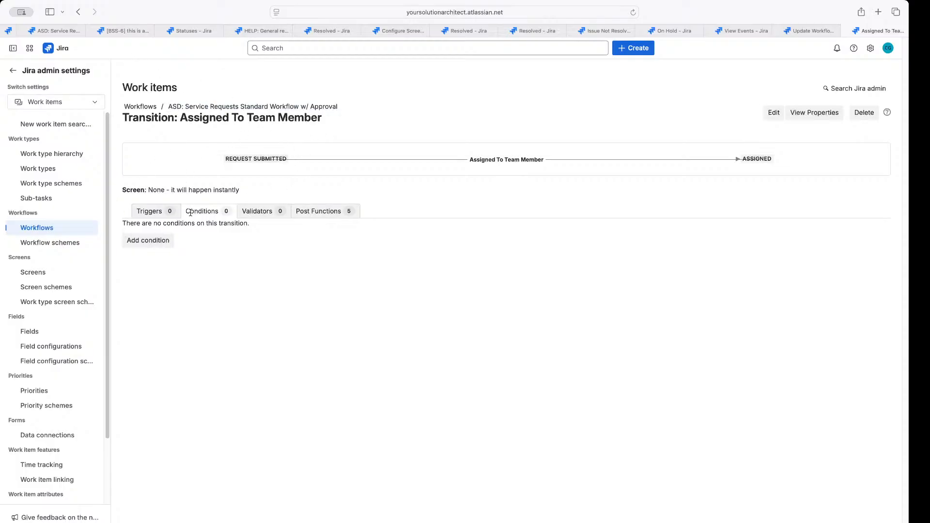
Create a Waiting On Reporter transition from Response Received to Waiting On Reporter
click(66, 31)
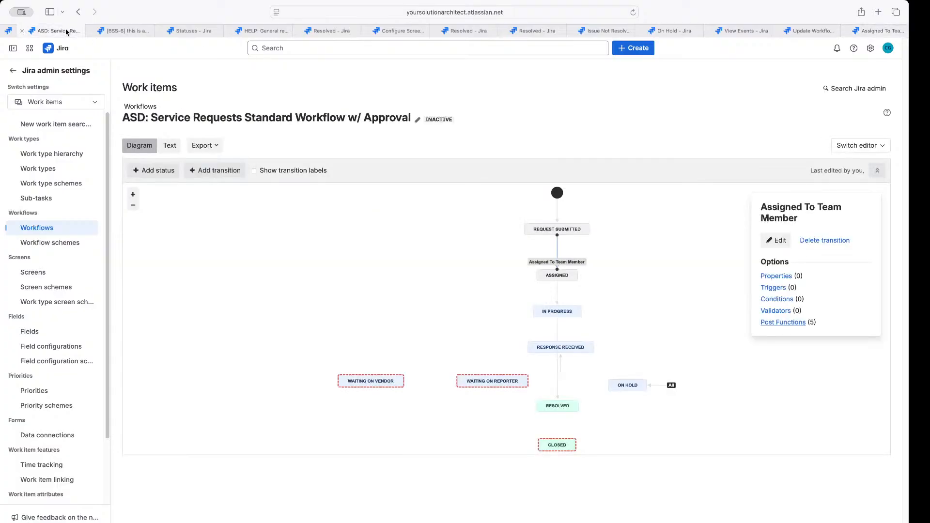
click(513, 339)
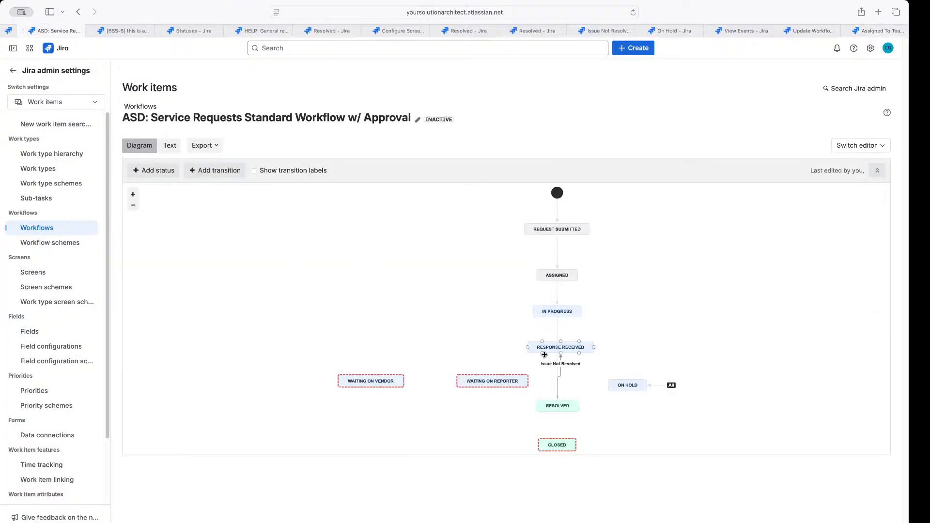
drag(542, 354, 492, 381)
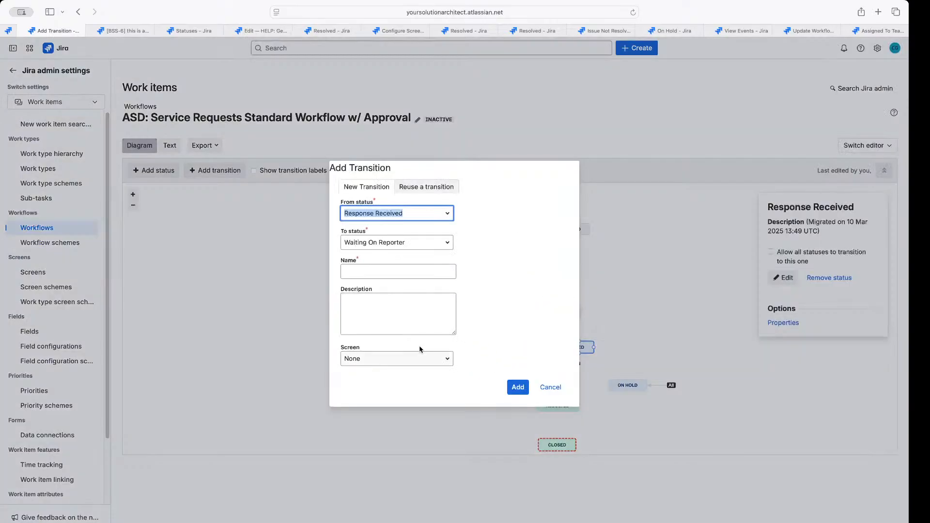
click(367, 268)
text(Wa)
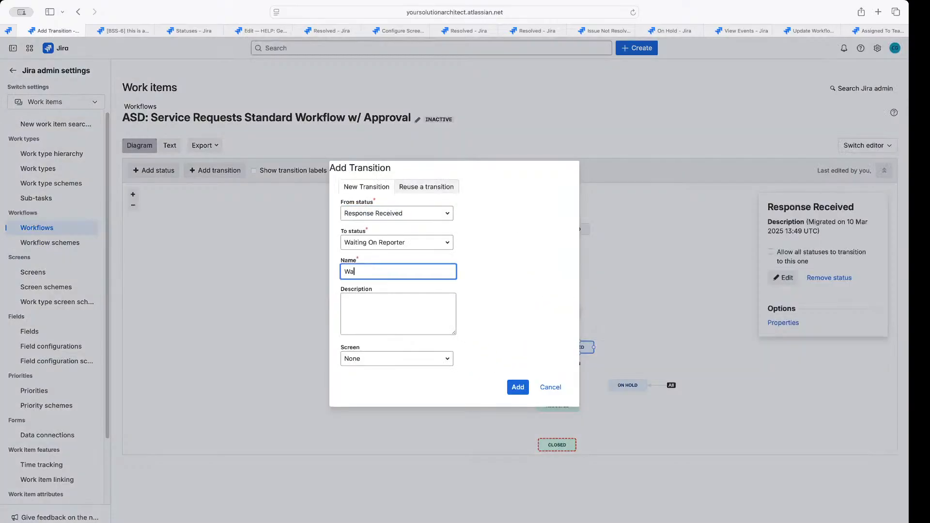
text(Reporter)
click(517, 389)
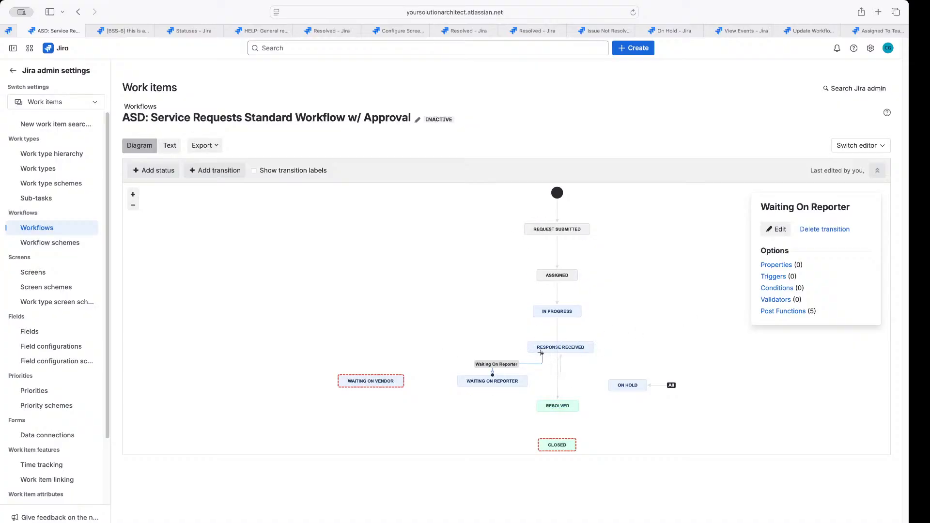
Reattach the Waiting On Reporter transition's start to Response Received and select On Hold
click(542, 353)
click(542, 365)
drag(542, 353, 577, 355)
click(586, 375)
click(575, 347)
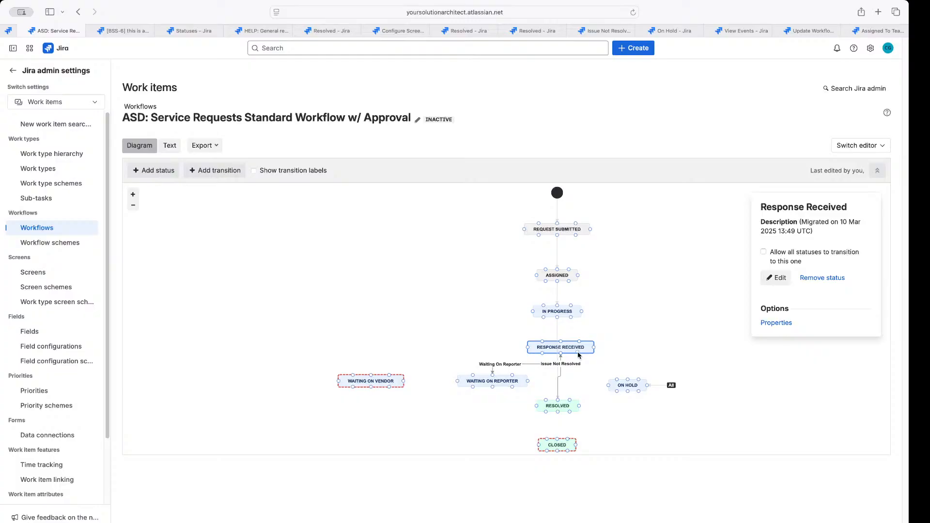
click(618, 386)
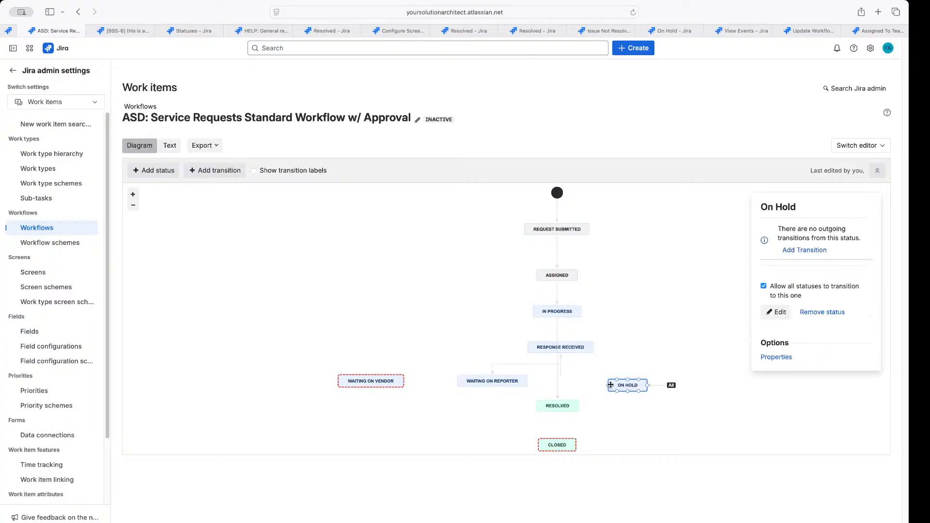
Abandon an On Hold to Response Received transition and inspect the Resolved and In Progress transitions
drag(606, 385, 583, 316)
click(420, 275)
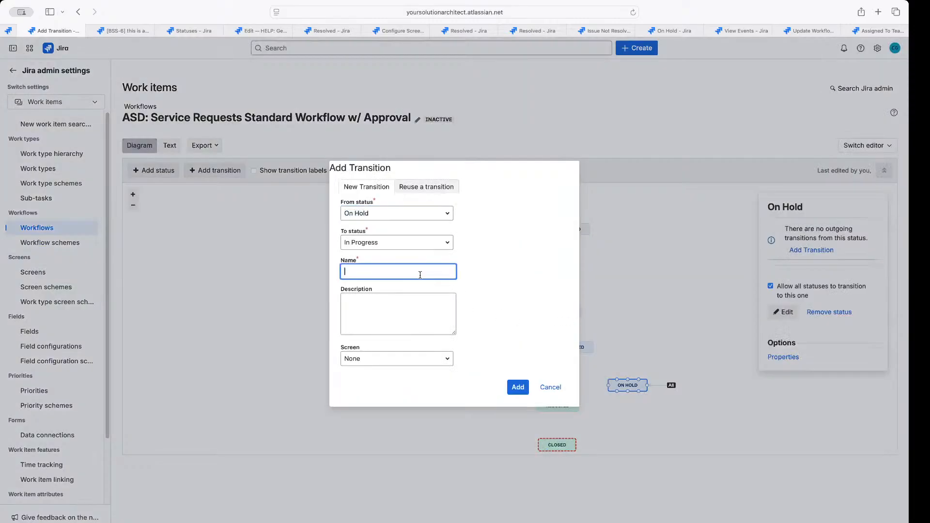
click(550, 387)
click(560, 333)
click(557, 297)
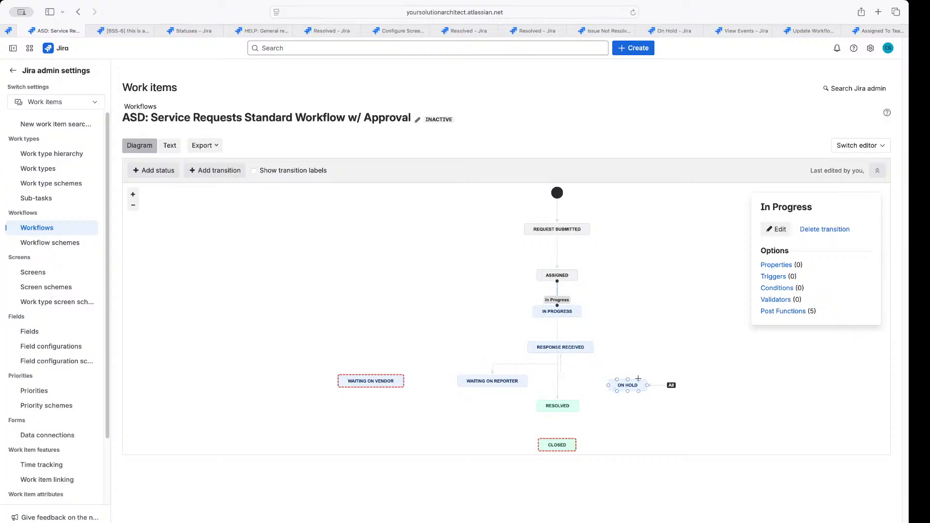
Connect On Hold to In Progress by reusing the existing In Progress transition
drag(627, 379, 574, 311)
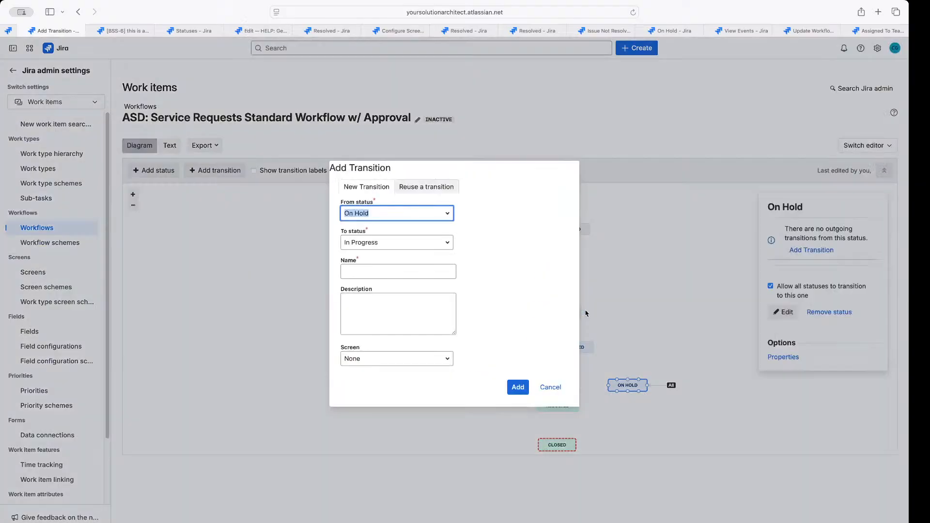
click(442, 187)
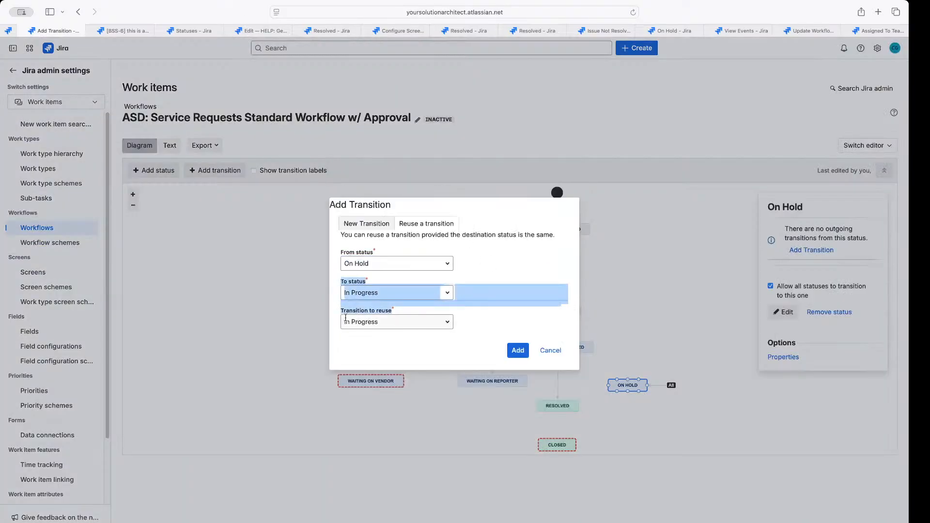
click(518, 350)
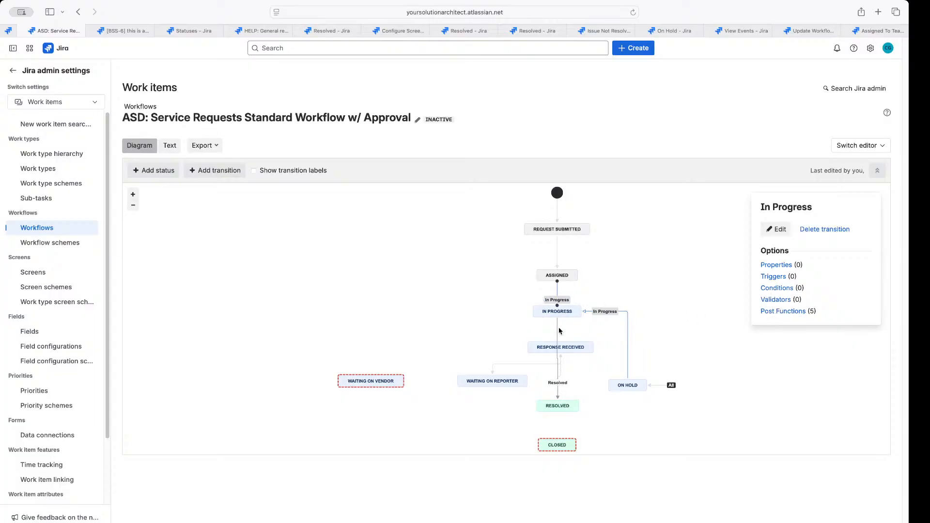
click(560, 386)
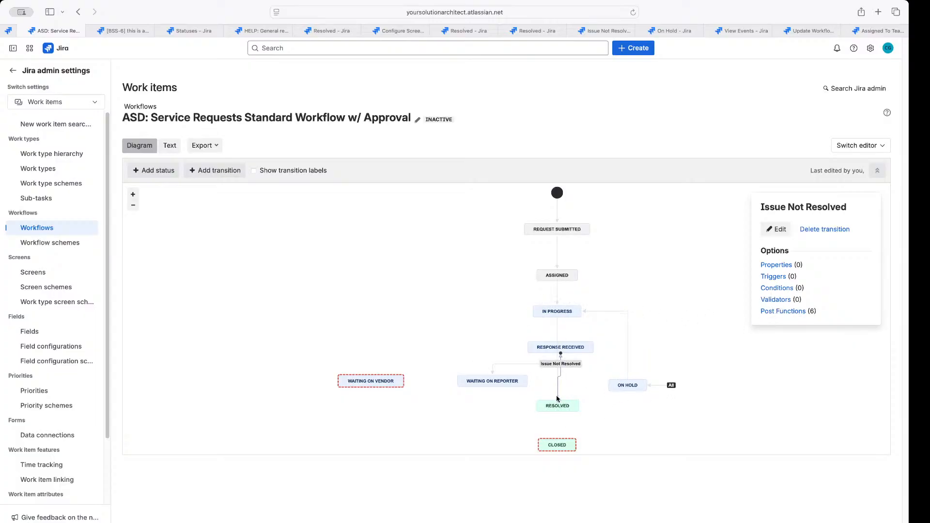
Create a transition named Closed from Resolved to Closed
click(557, 405)
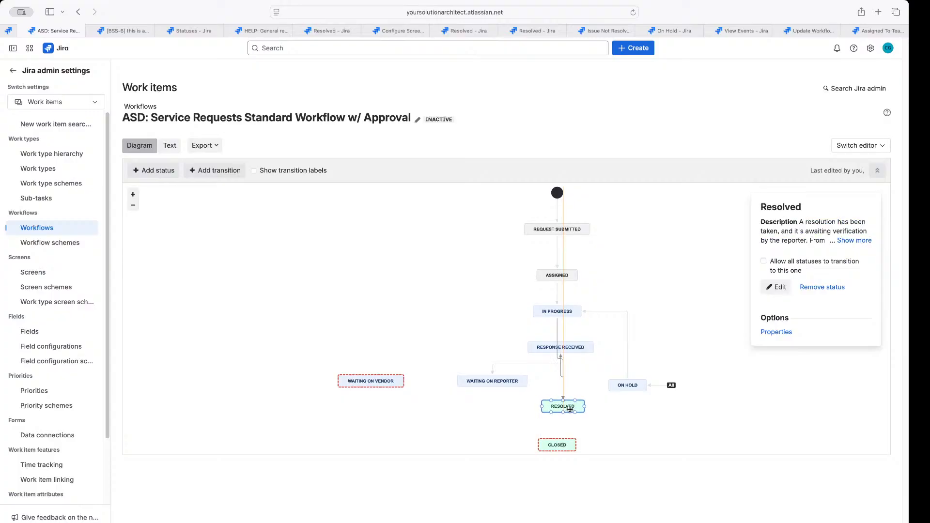
drag(561, 446, 565, 443)
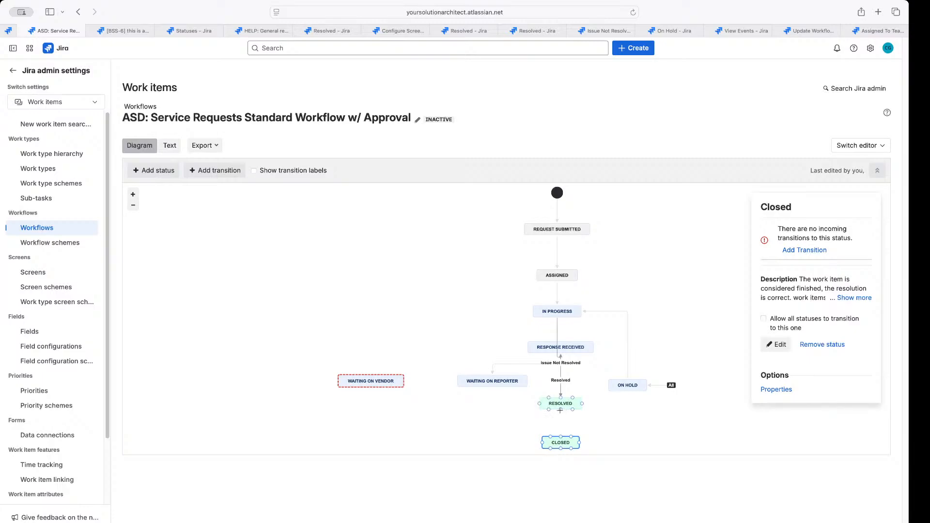
drag(561, 409, 561, 437)
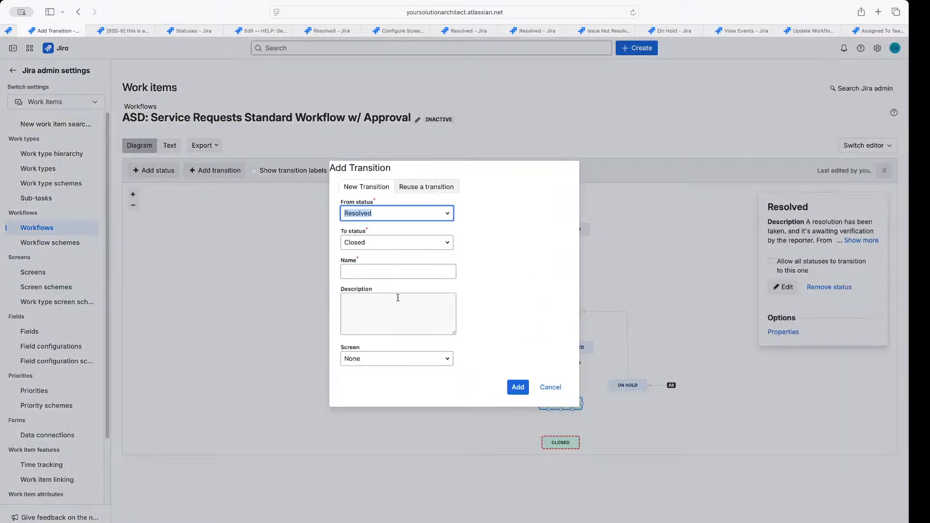
click(384, 273)
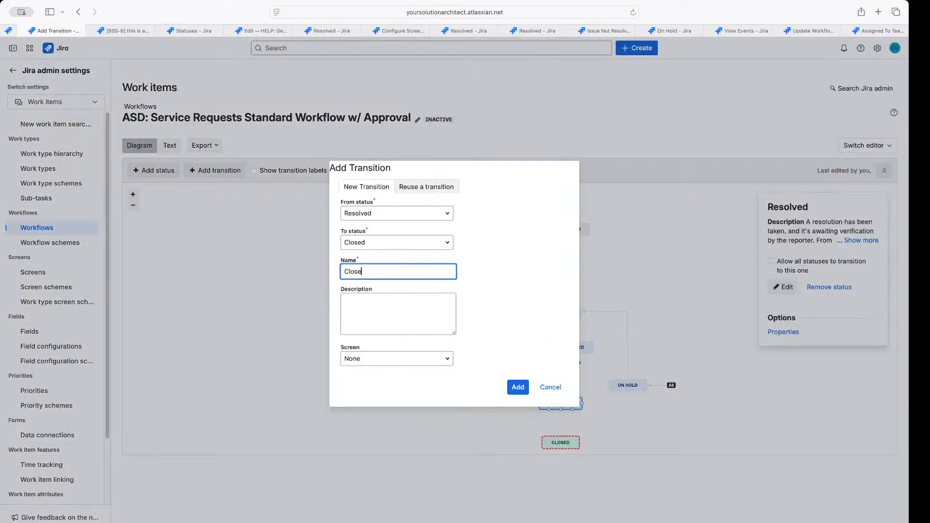
text(Closed)
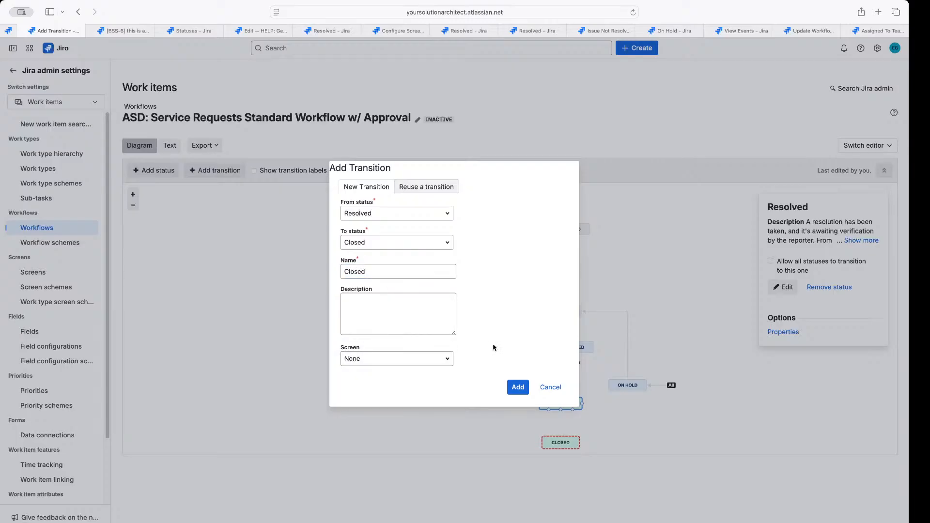
click(518, 387)
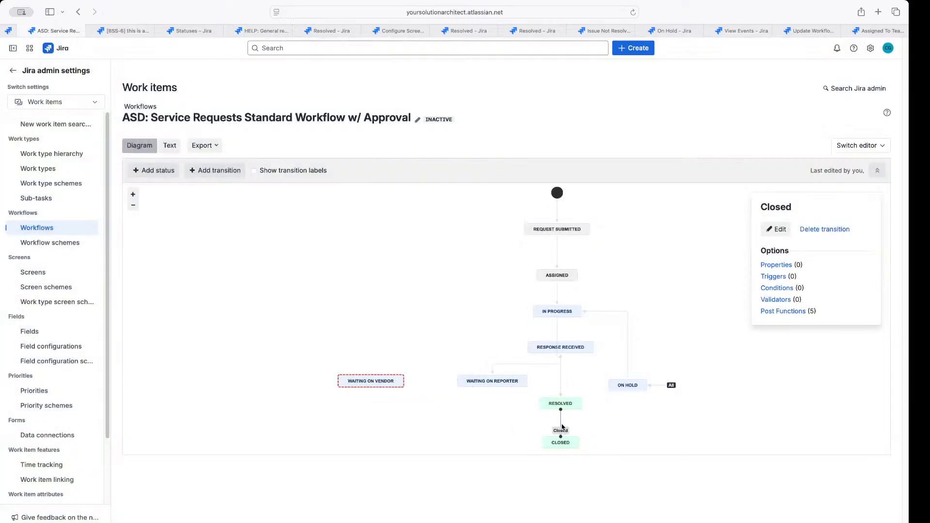
Add an Update Issue Field post function setting Resolution to Closed on the Closed transition
click(789, 312)
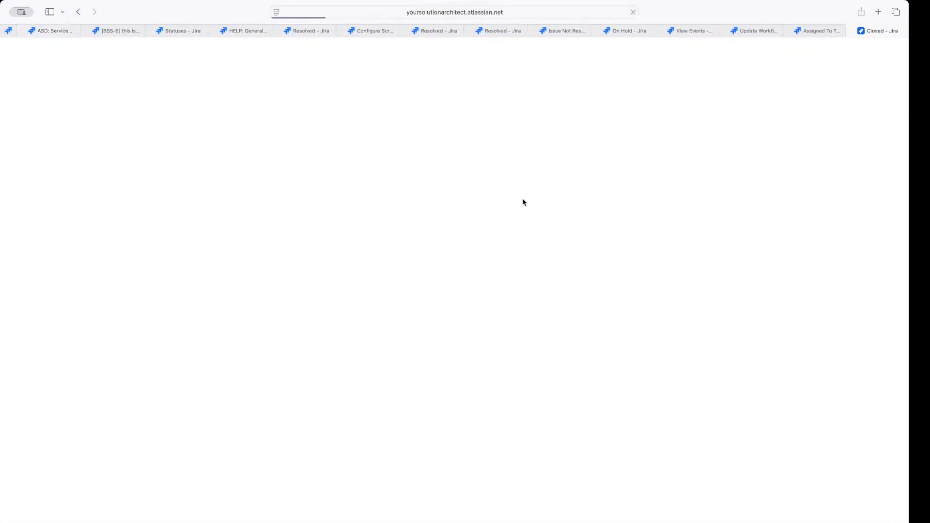
click(853, 238)
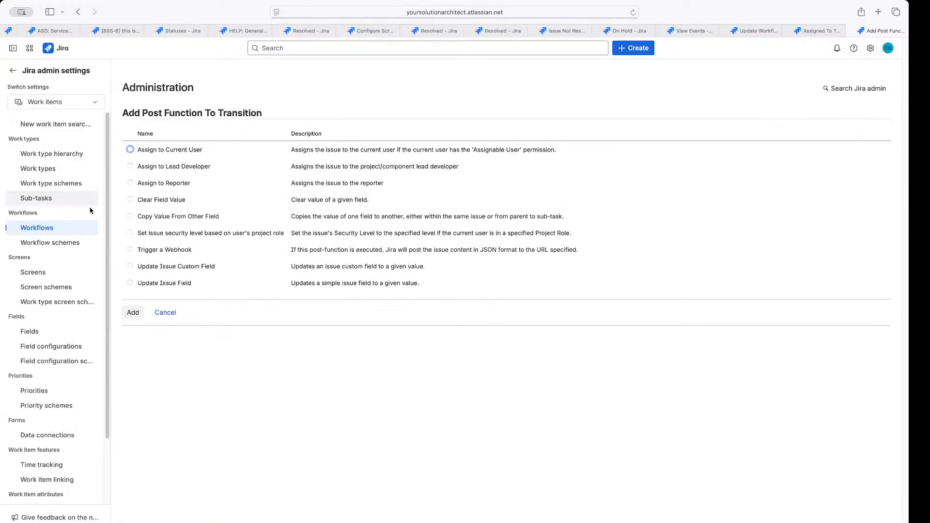
click(141, 282)
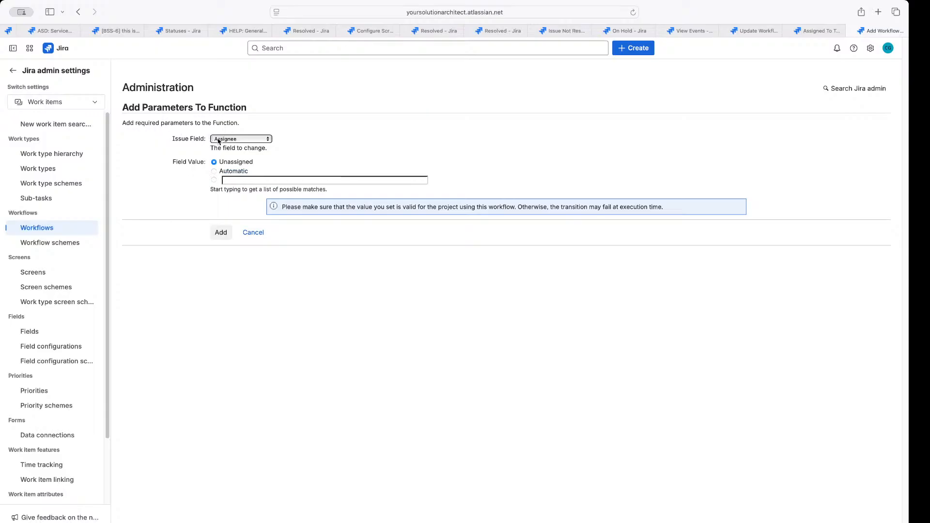
click(220, 140)
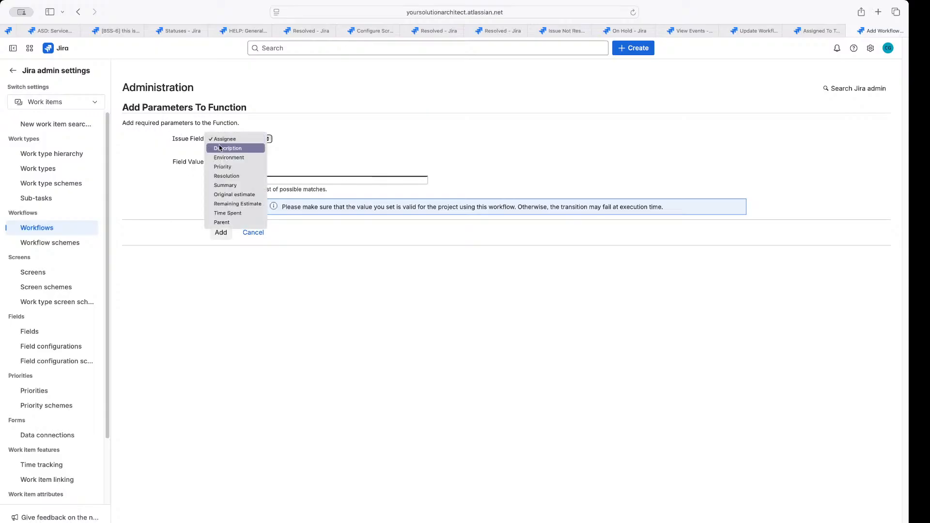
click(223, 178)
click(236, 163)
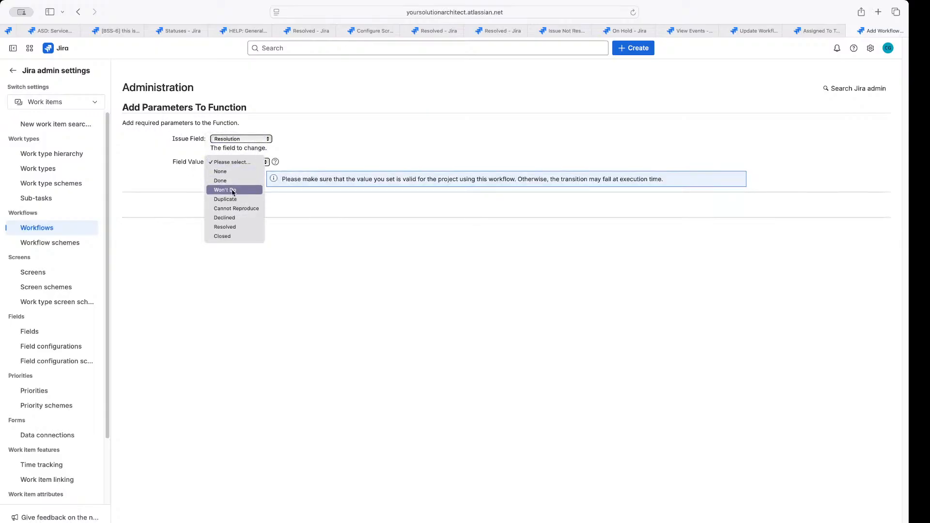
click(230, 235)
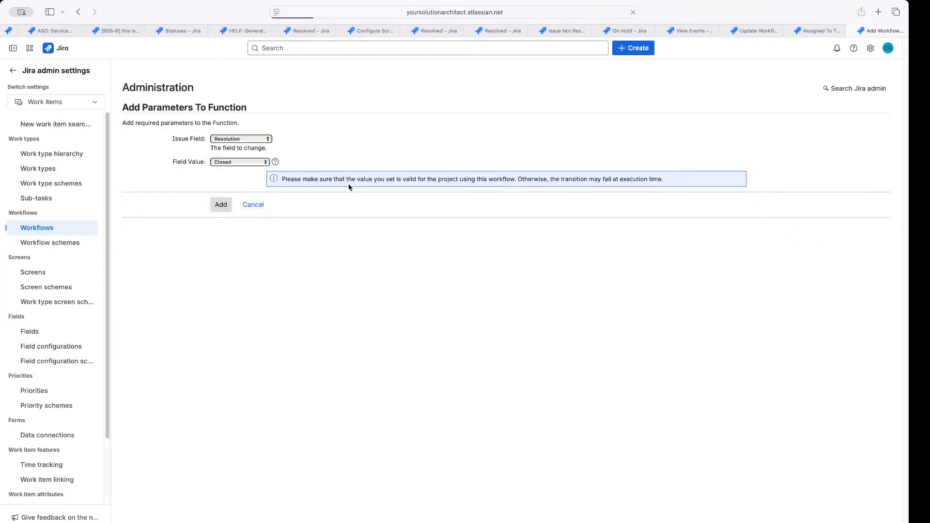
click(65, 30)
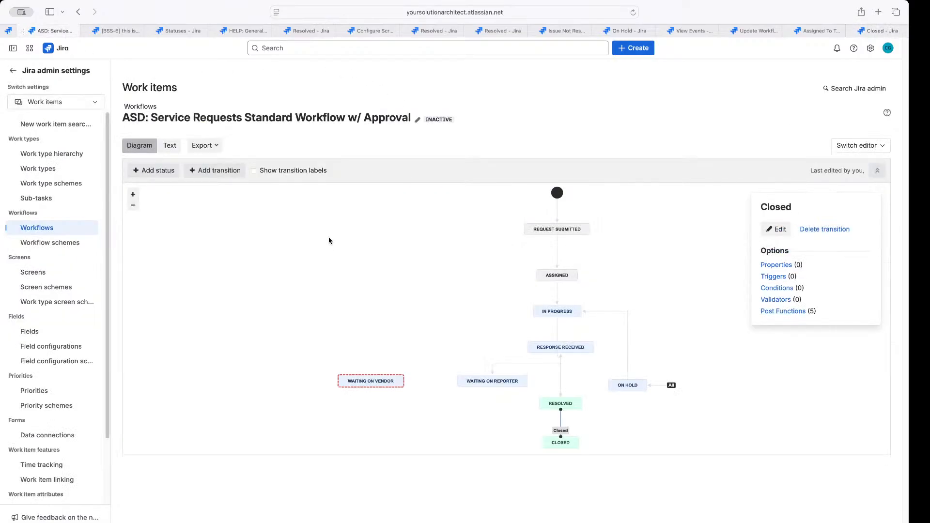
Create a Waiting On Vendor transition from Response Received to Waiting On Vendor
click(482, 352)
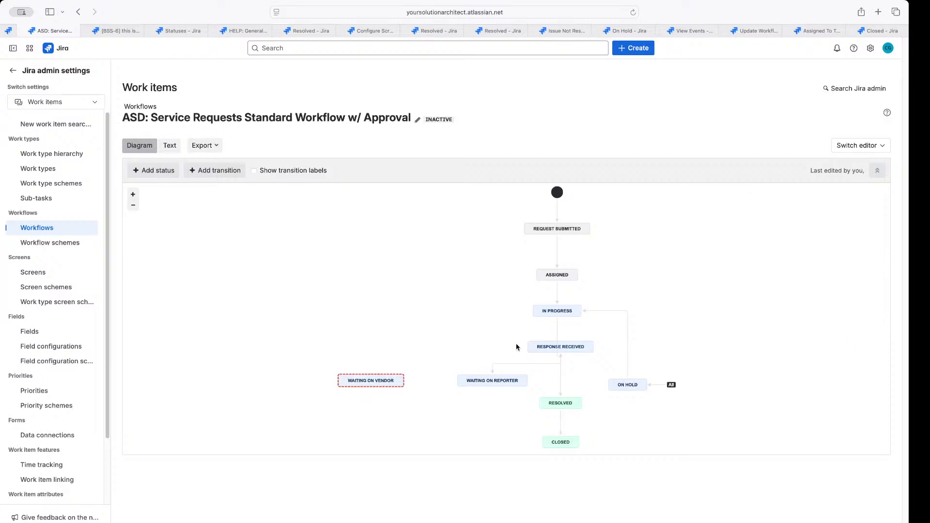
drag(527, 347, 369, 379)
click(370, 273)
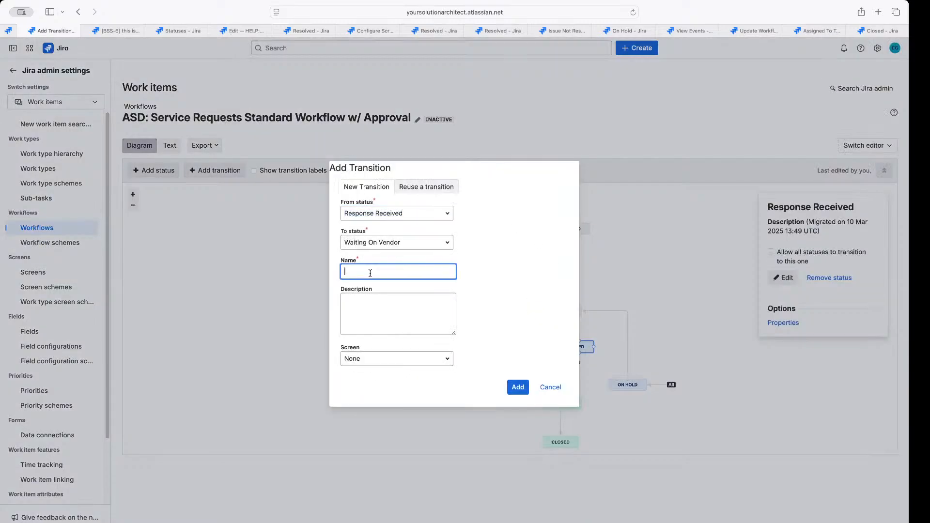
text(Waiting On vendor)
key(BackSpace)
key(BackSpace)
key(BackSpace)
click(516, 387)
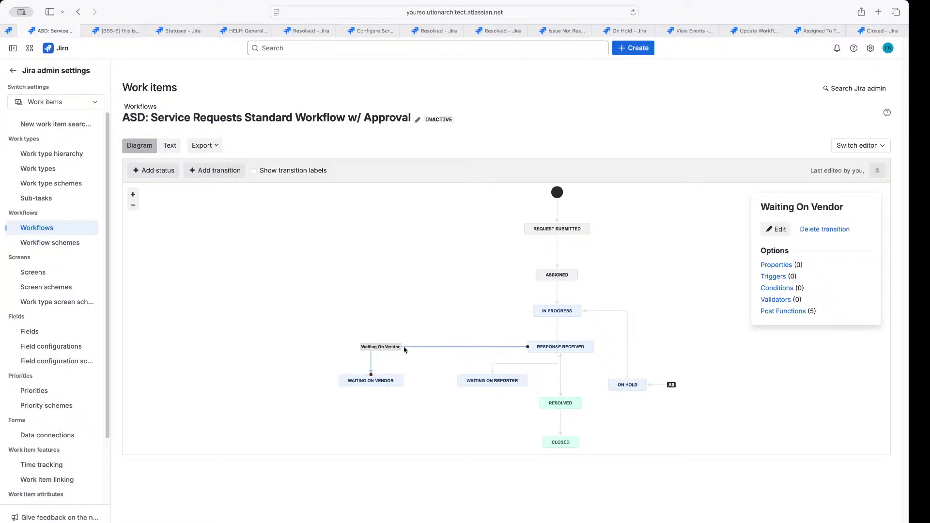
Set the Waiting On Vendor transition's screen to GLOBAL: Comment Only Screen
click(776, 229)
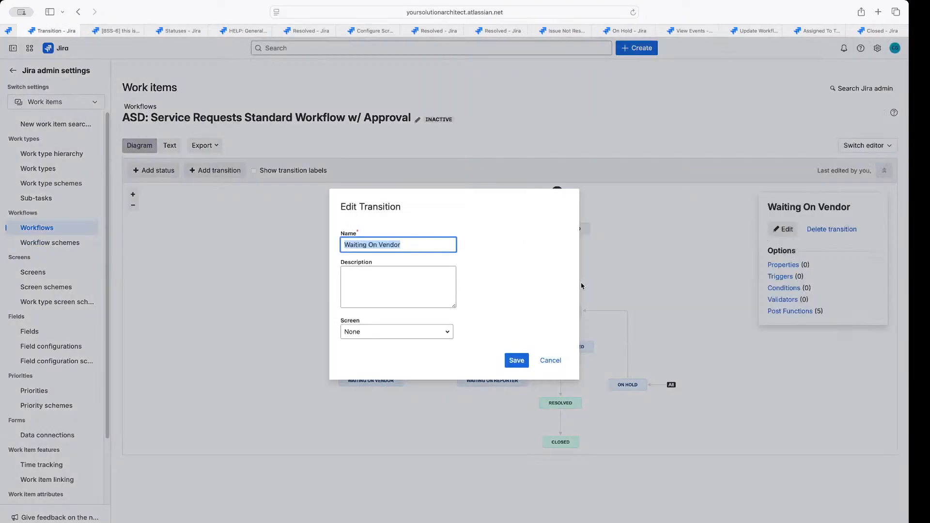
click(376, 330)
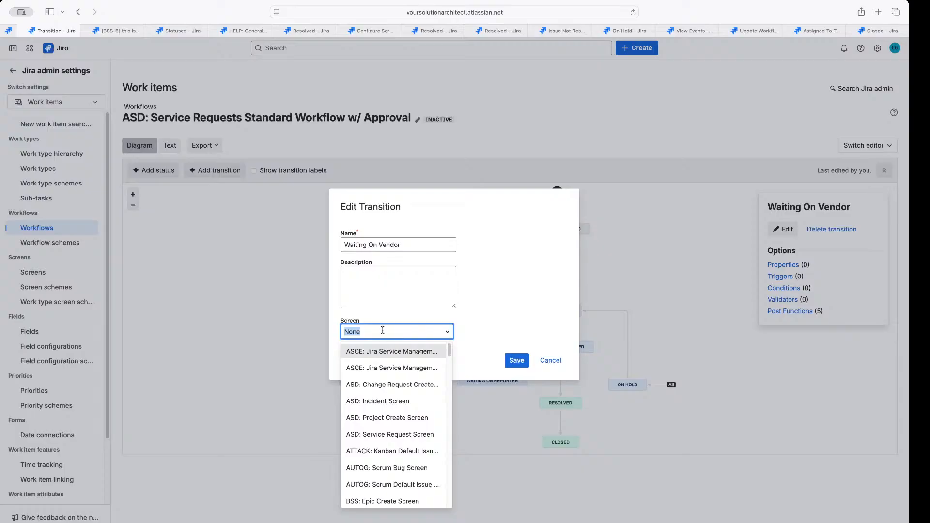
text(Glo)
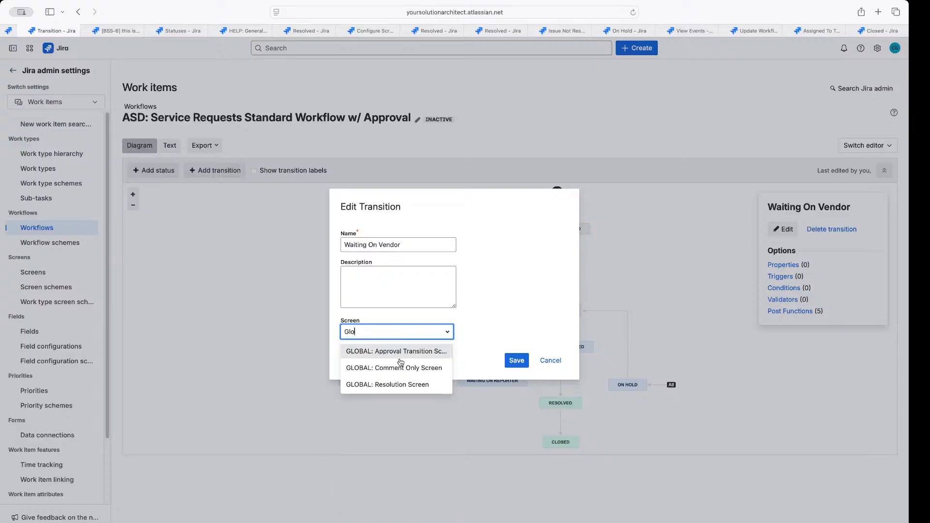
click(400, 367)
click(516, 360)
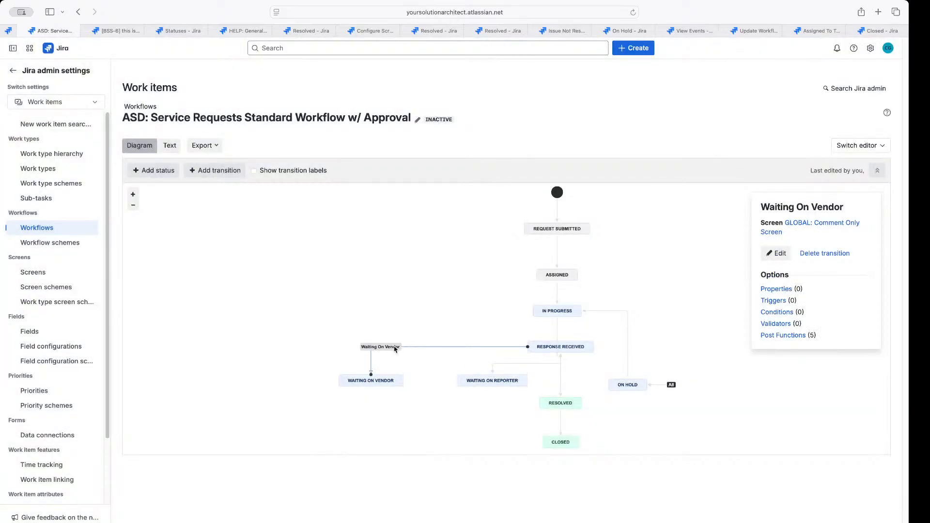
click(381, 372)
click(373, 357)
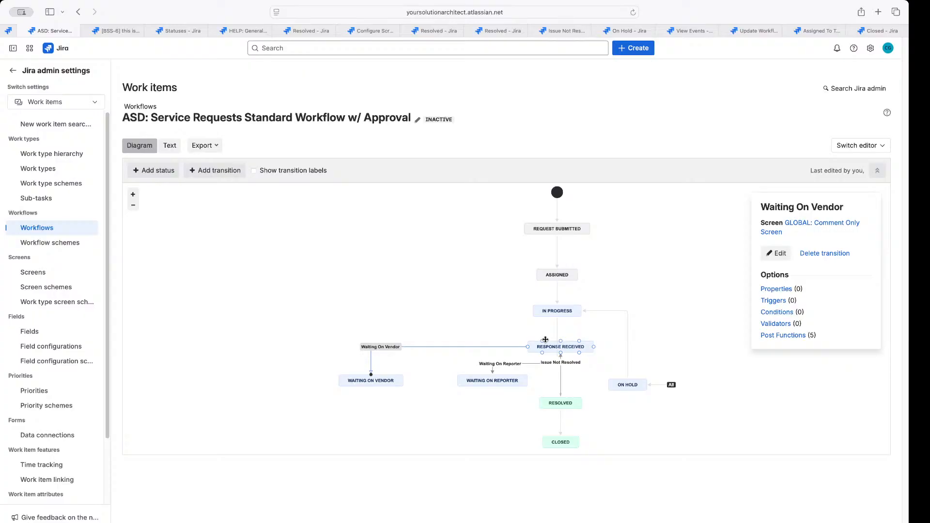
click(499, 367)
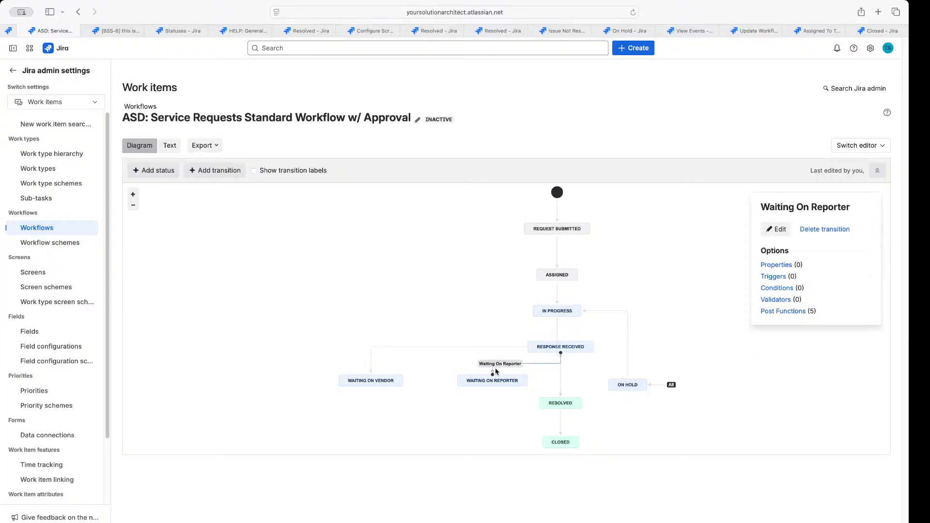
Link Waiting On Vendor to Response Received by reusing the Issue Not Resolved transition
click(410, 342)
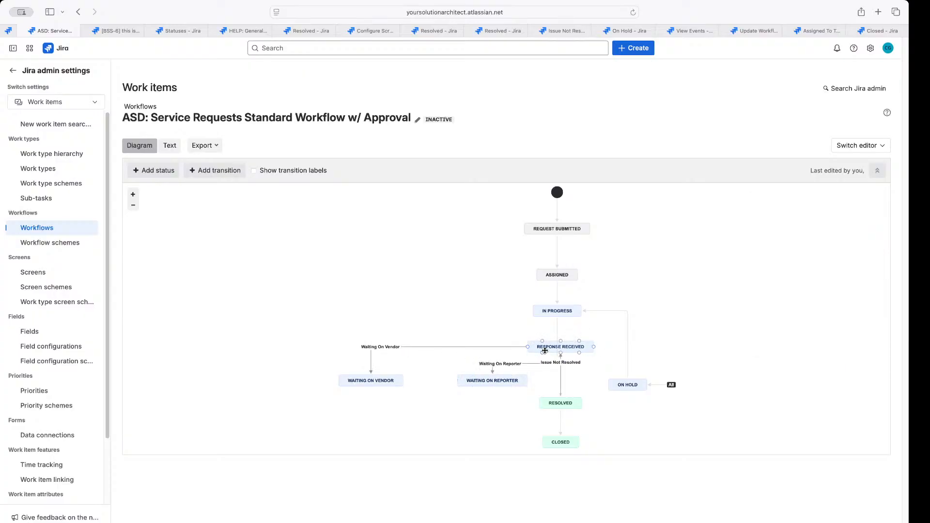
drag(373, 383, 375, 379)
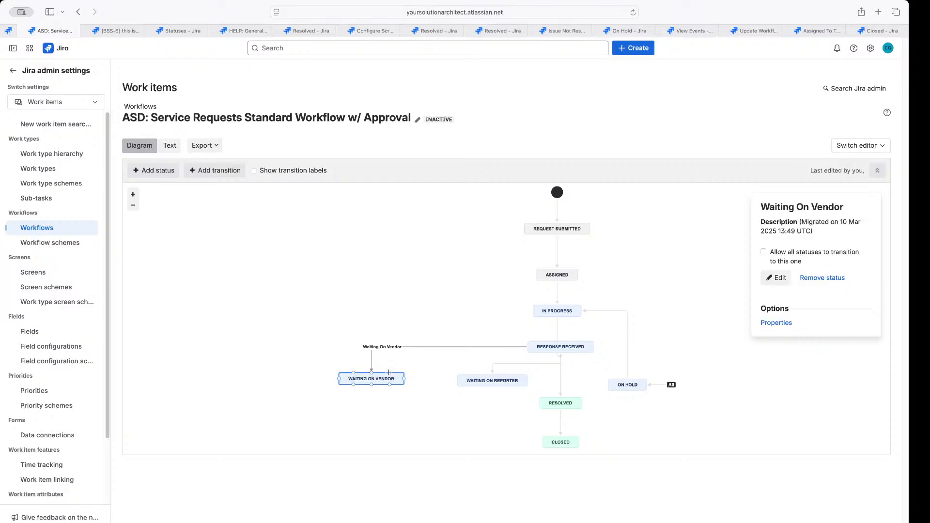
drag(396, 358, 527, 347)
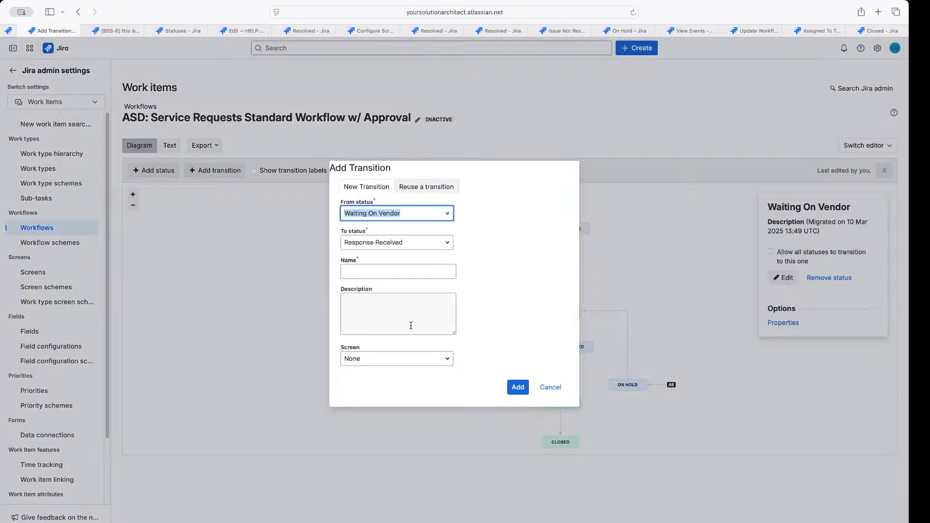
click(362, 274)
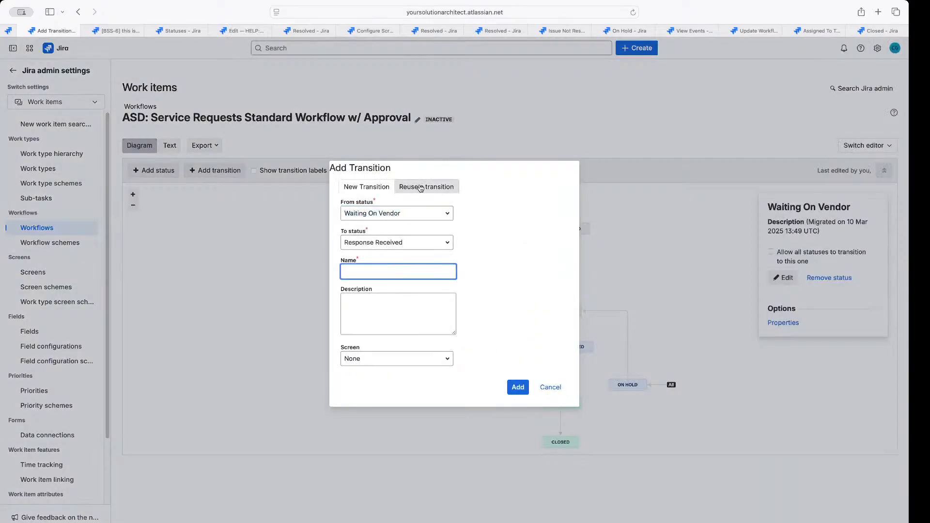
click(415, 187)
click(525, 357)
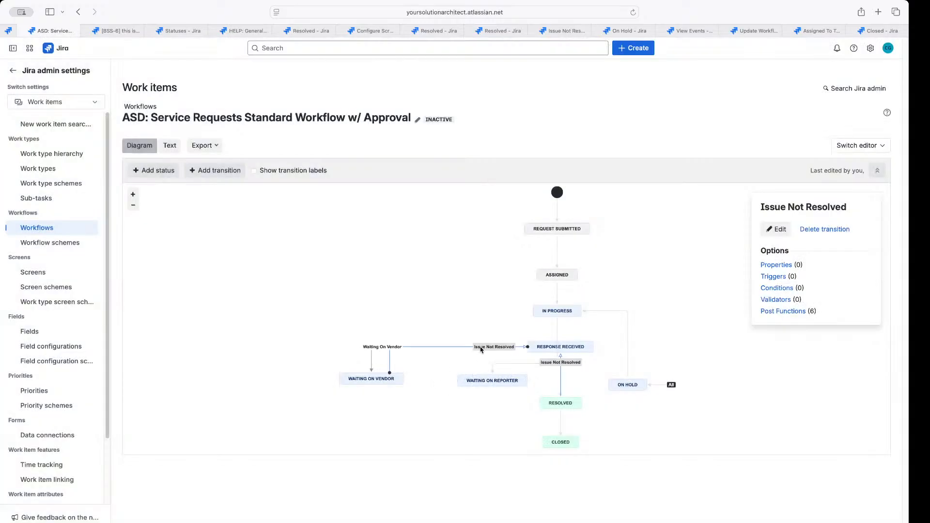
Delete the reused Issue Not Resolved transition and reposition the Waiting On Vendor status
click(777, 229)
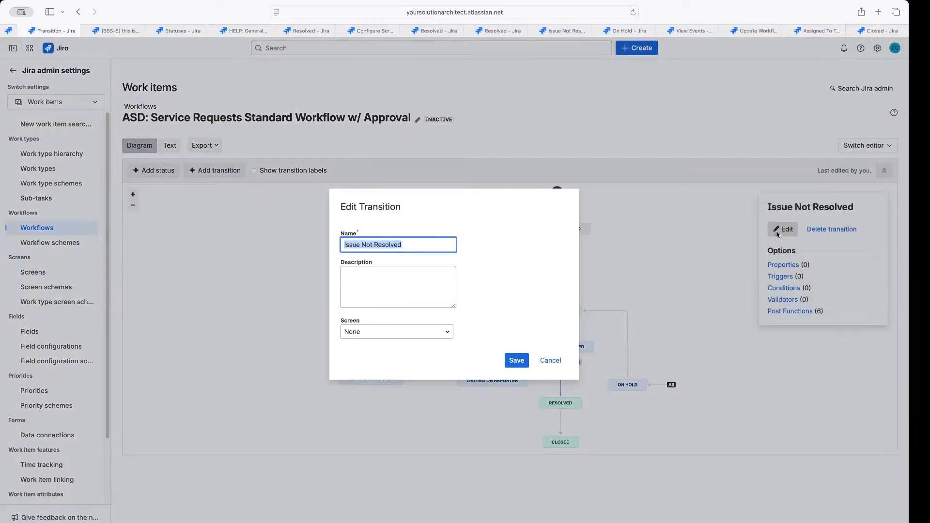
click(550, 361)
click(829, 230)
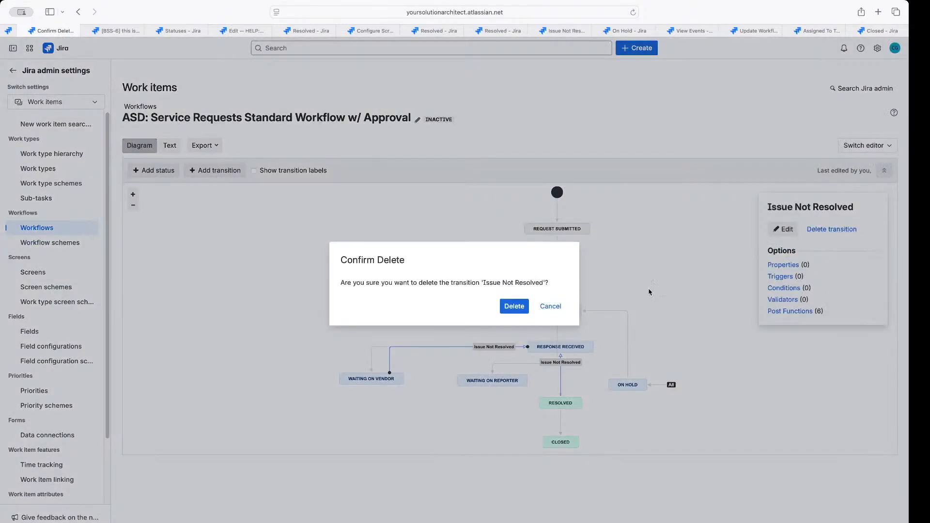
click(517, 306)
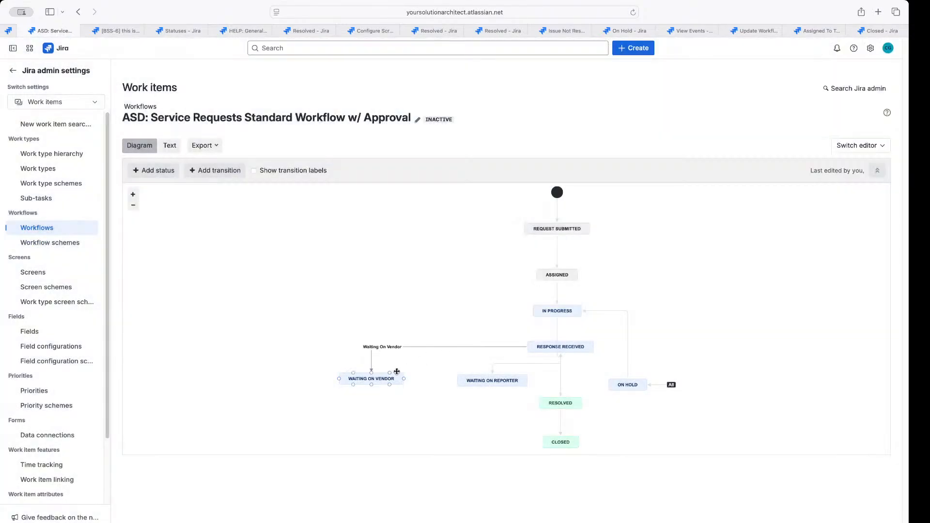
drag(397, 371, 528, 347)
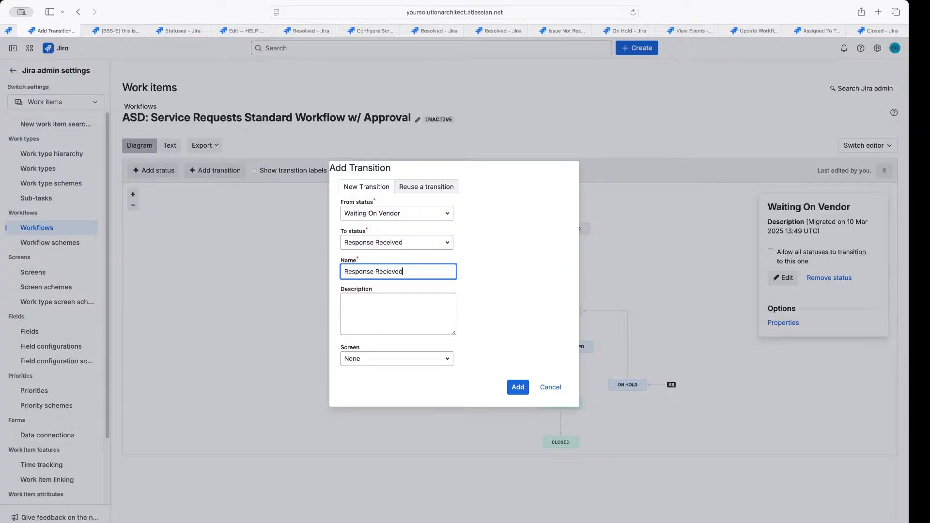
Add Response Received (91) from Waiting On Vendor, rearrange the status boxes, and show the text view
click(519, 388)
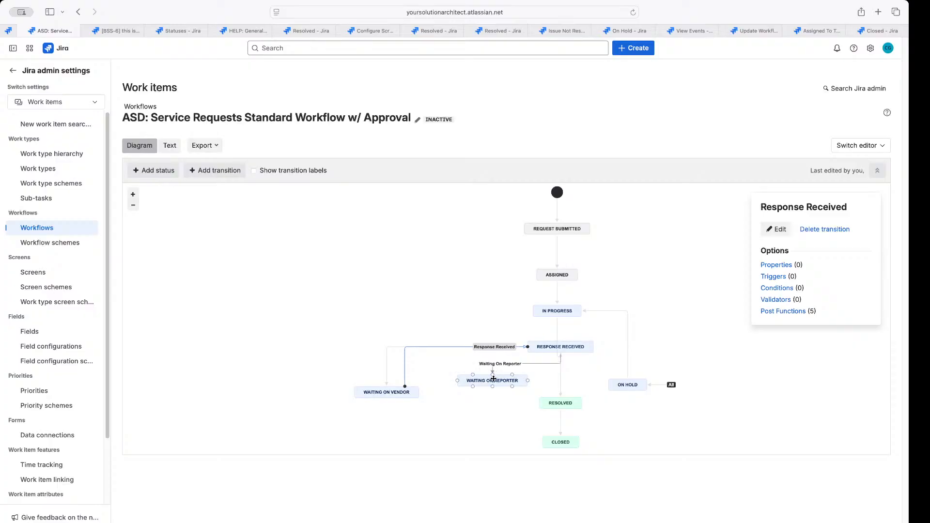
click(493, 379)
drag(493, 378, 485, 395)
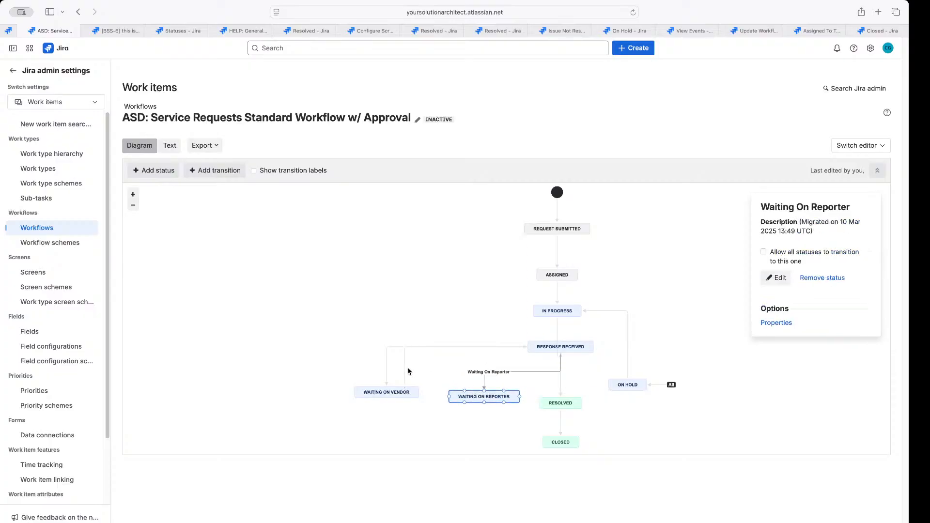
click(404, 375)
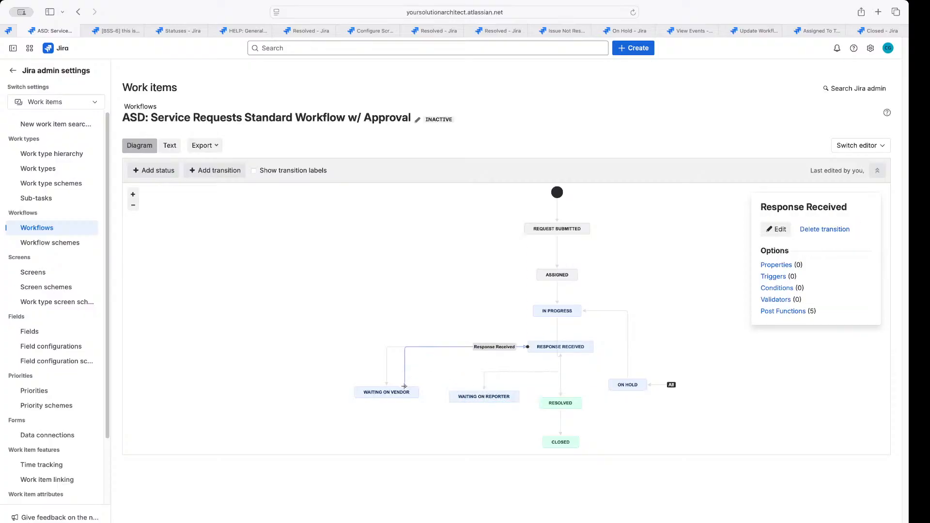
drag(404, 386, 387, 387)
click(429, 379)
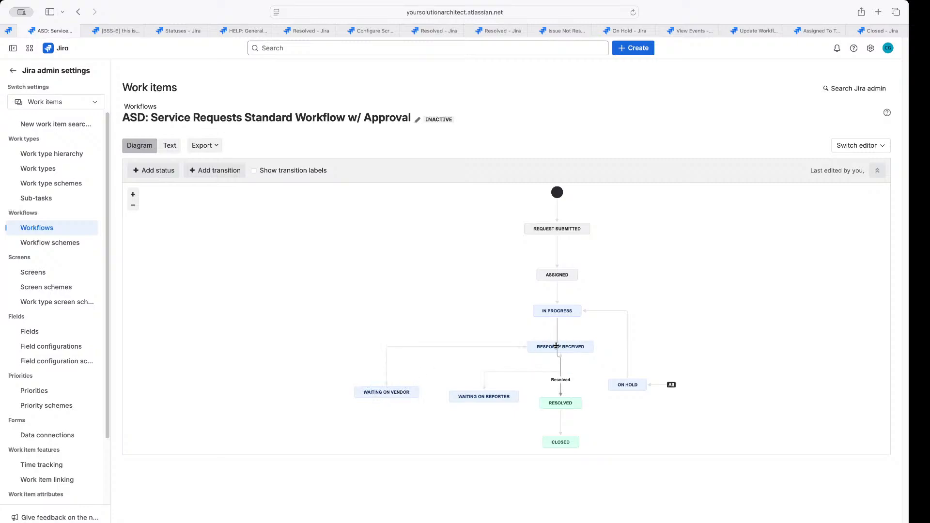
drag(544, 346, 542, 348)
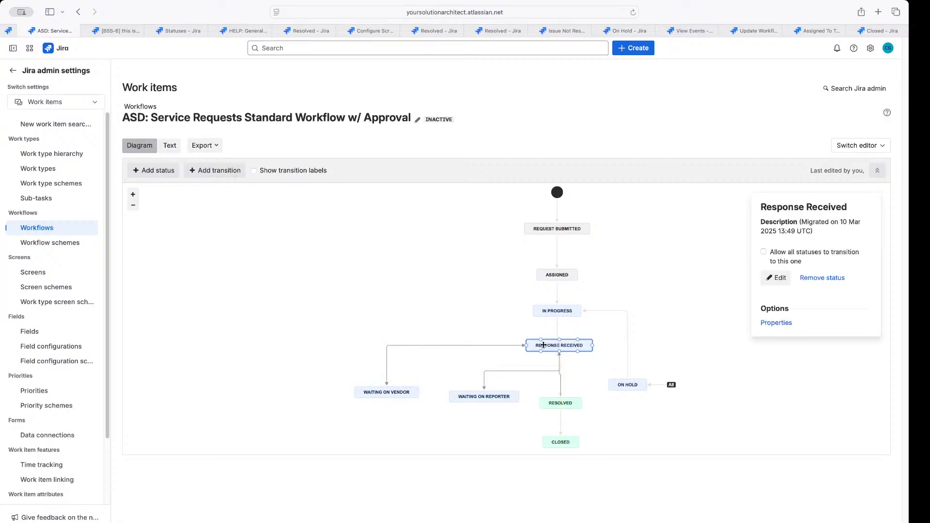
click(173, 145)
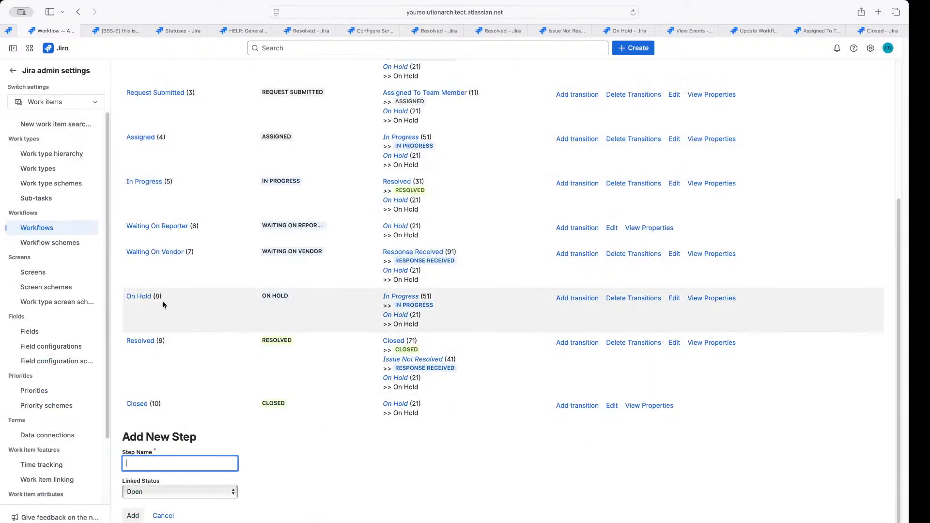
drag(436, 297, 419, 296)
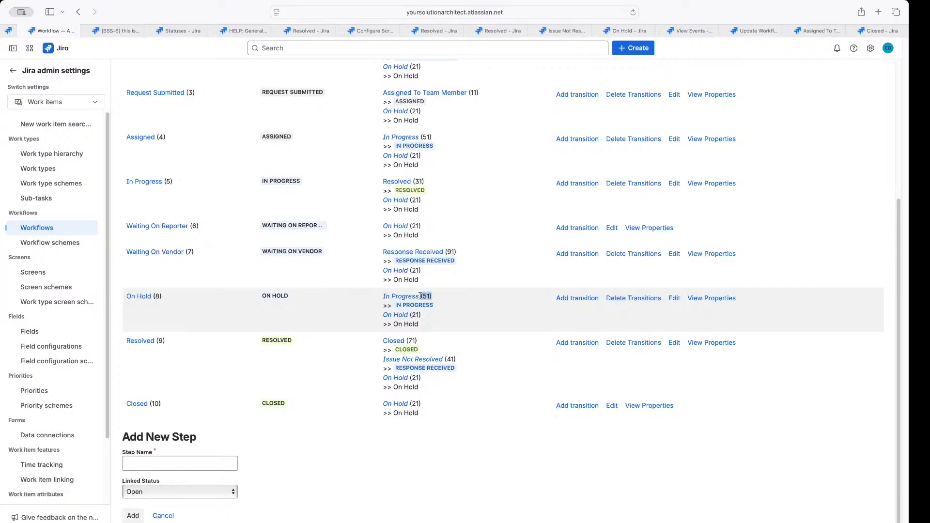
mouse_move(170, 297)
mouse_down()
mouse_move(140, 297)
mouse_move(154, 297)
mouse_up()
scroll(174, 281, up, 5)
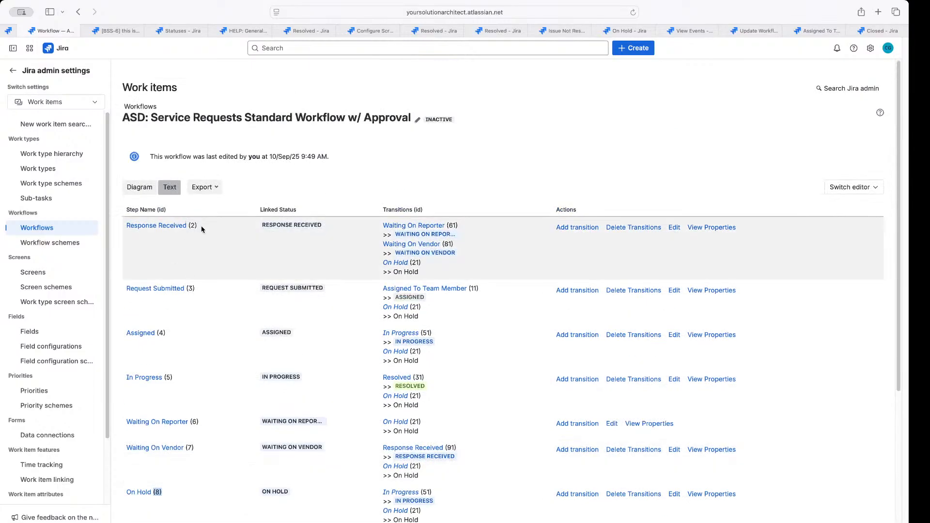
click(195, 225)
drag(468, 228, 448, 225)
drag(391, 227, 389, 226)
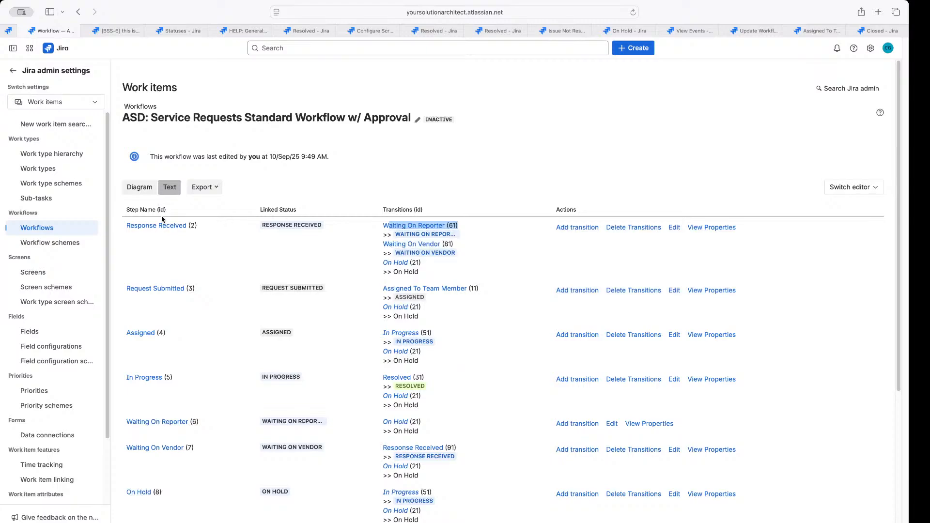
scroll(181, 259, down, 4)
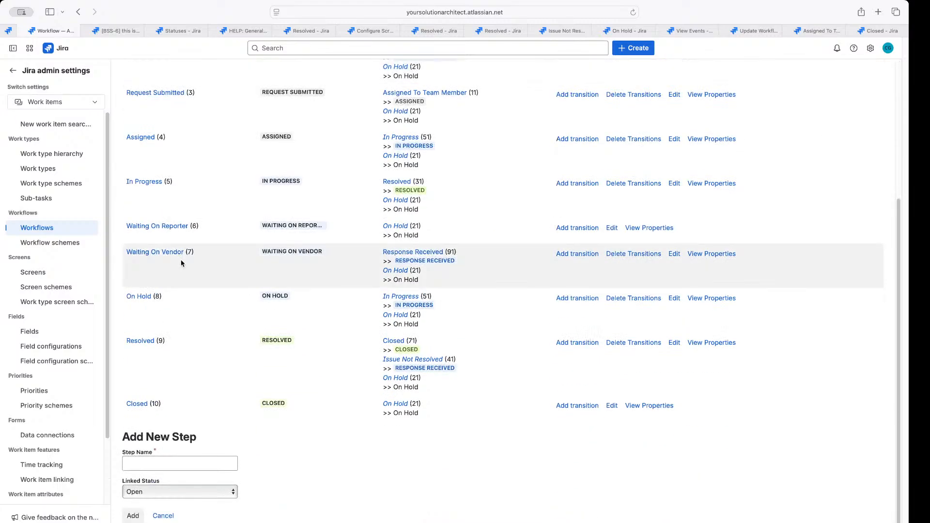
drag(176, 180, 125, 184)
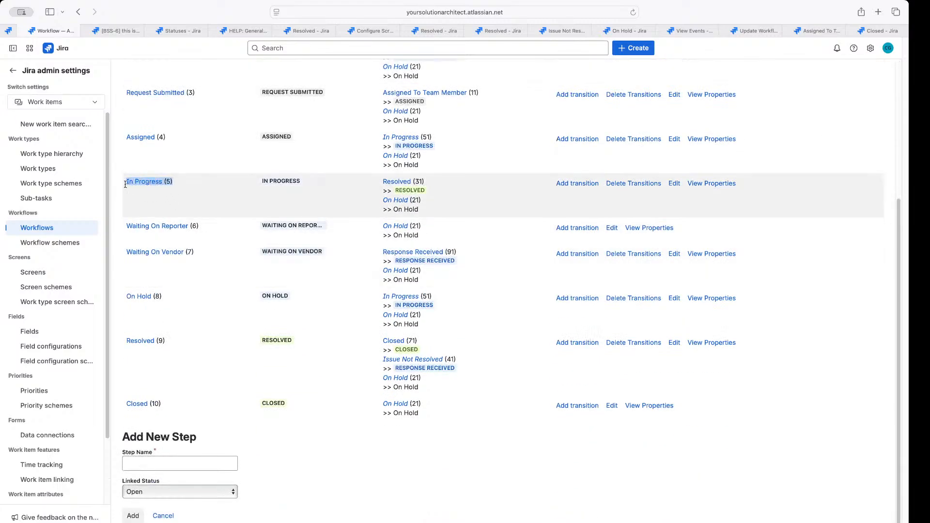
click(136, 196)
drag(184, 183, 162, 179)
click(199, 198)
drag(428, 183, 415, 178)
scroll(409, 194, up, 5)
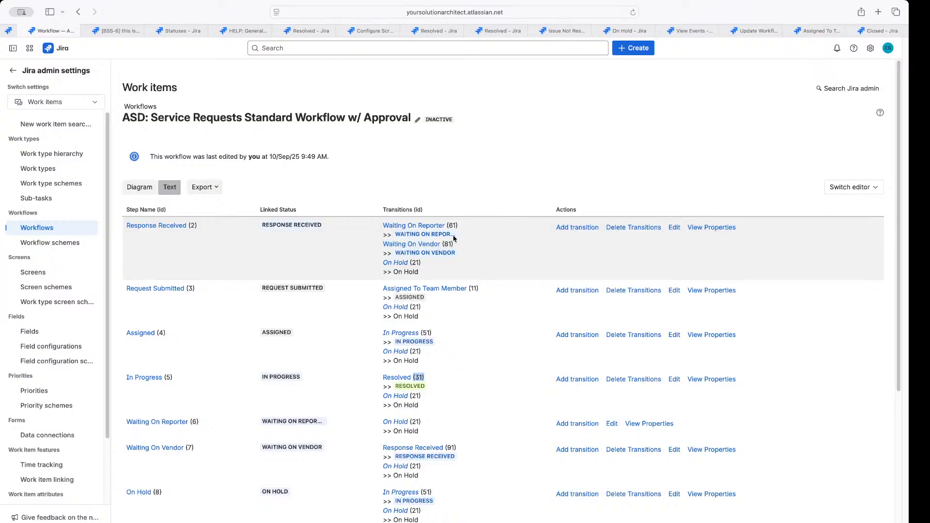
drag(456, 245, 462, 236)
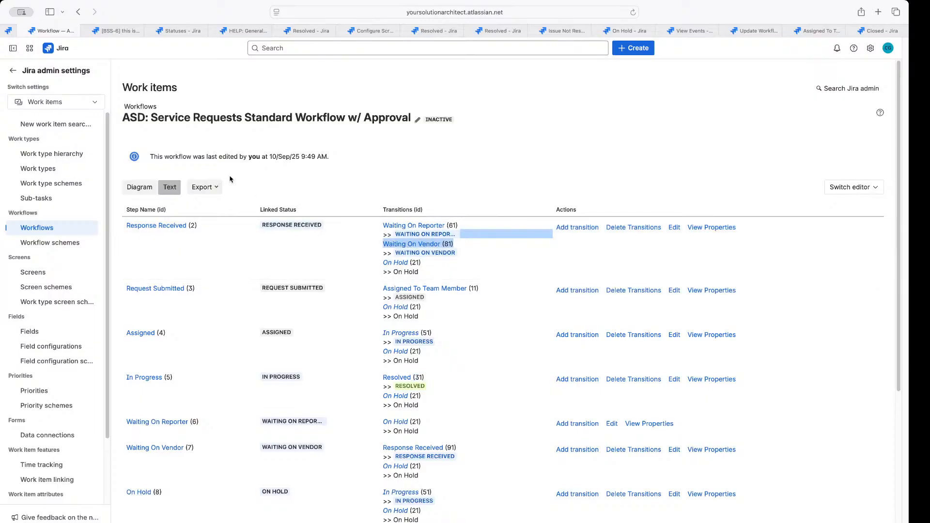
Switch to the diagram and open the In Progress status's edit form, checking its page address
click(136, 189)
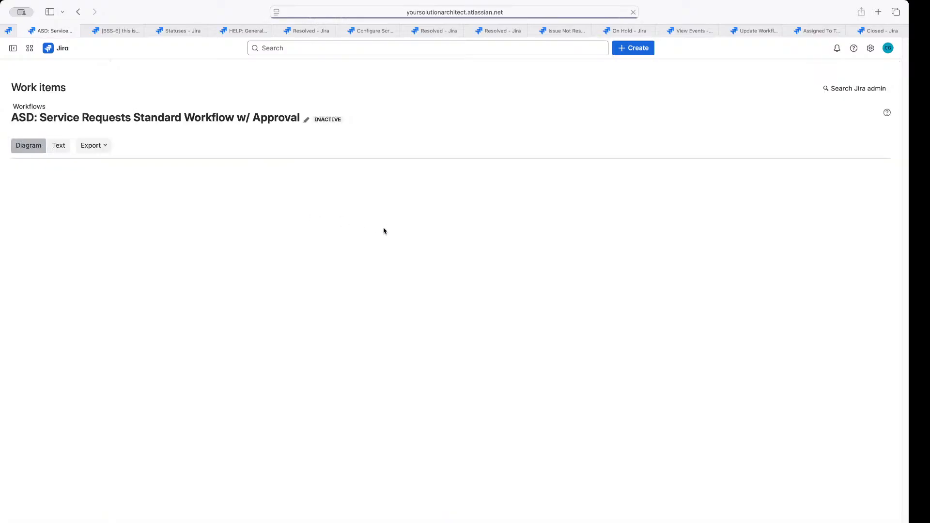
click(545, 314)
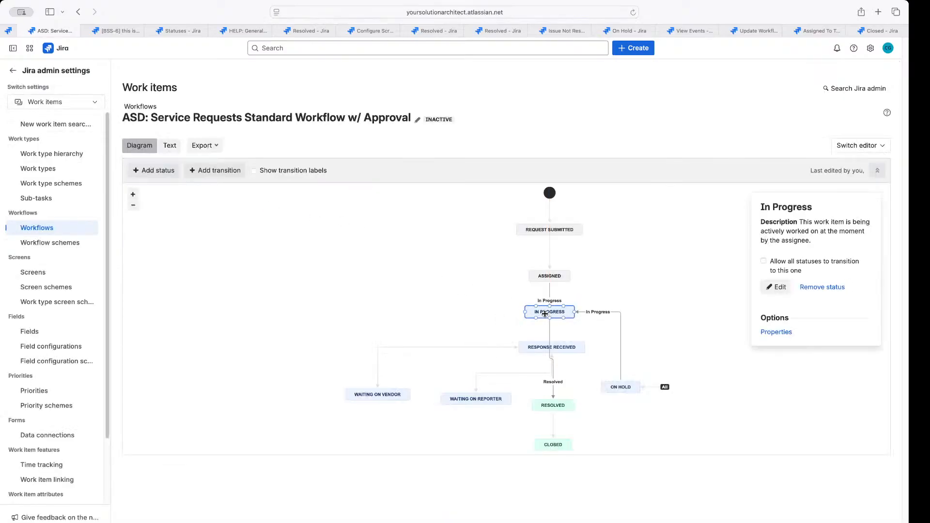
click(778, 287)
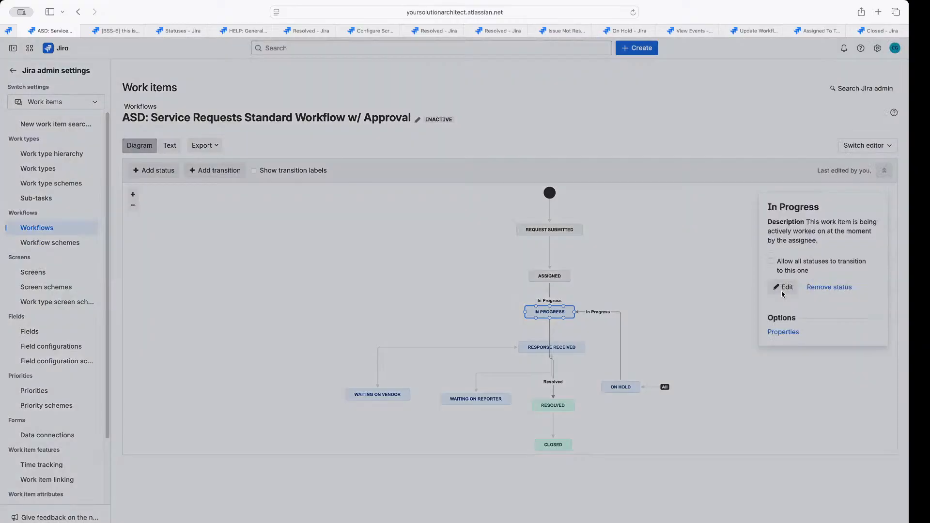
click(543, 13)
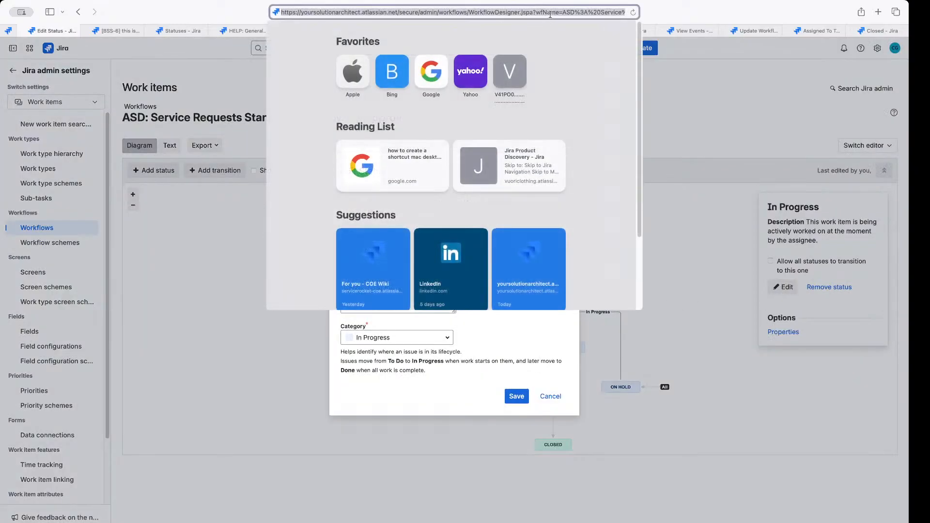
drag(525, 10, 551, 13)
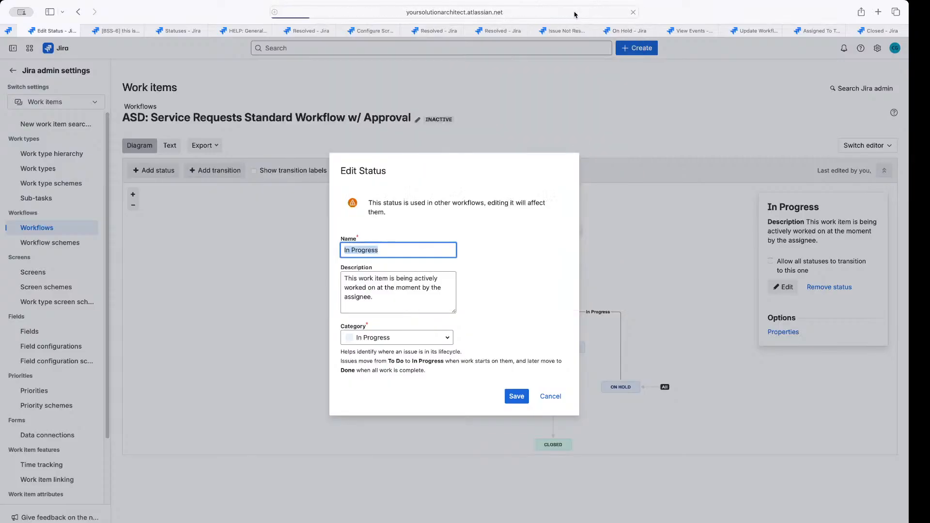
click(570, 11)
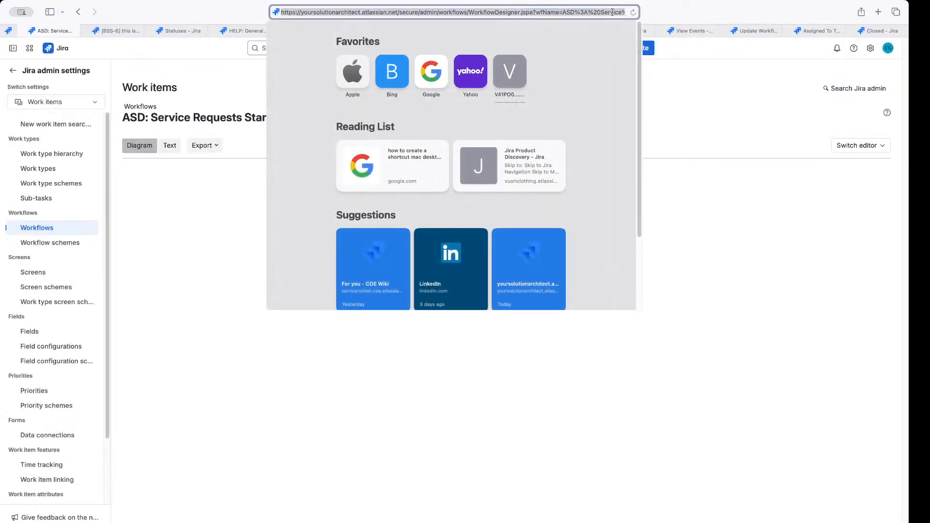
key(Right)
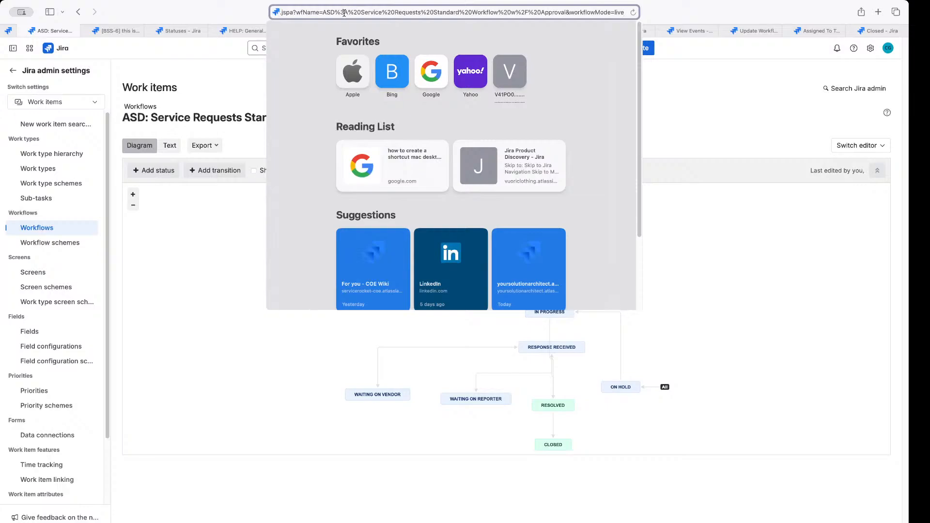
click(722, 250)
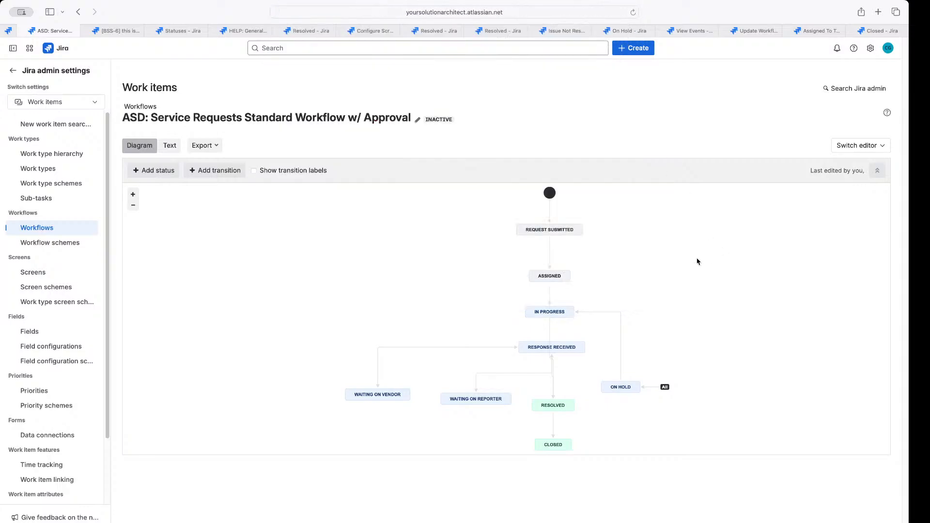
Inspect the Assigned status's properties page address, then return to the workflow diagram
click(550, 278)
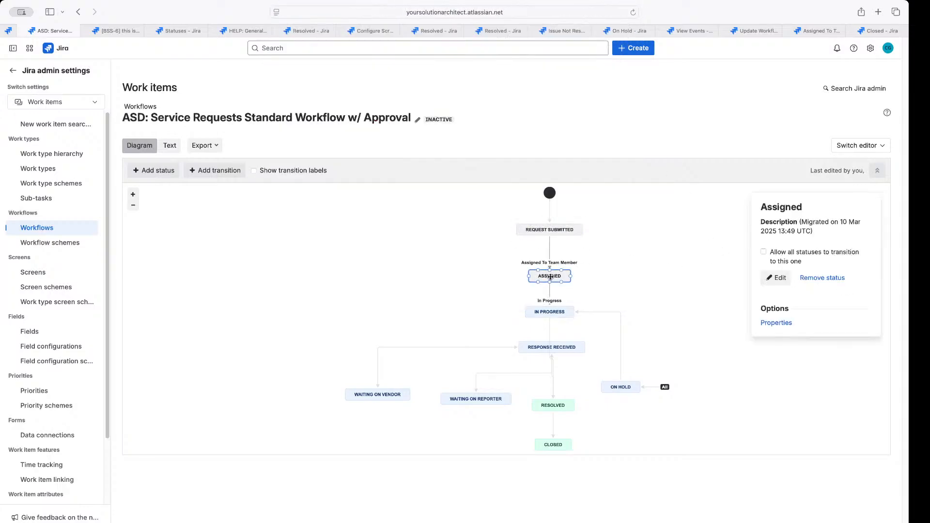
click(775, 324)
click(527, 12)
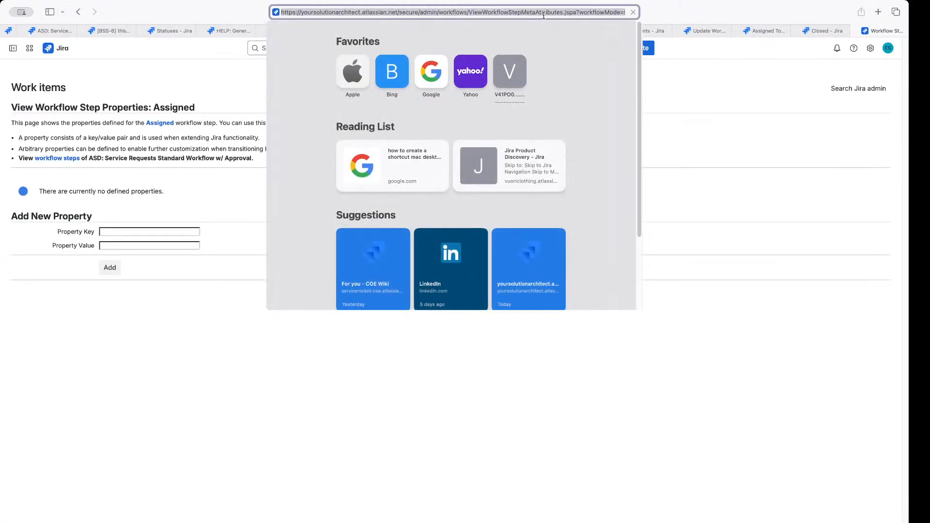
drag(584, 13, 667, 21)
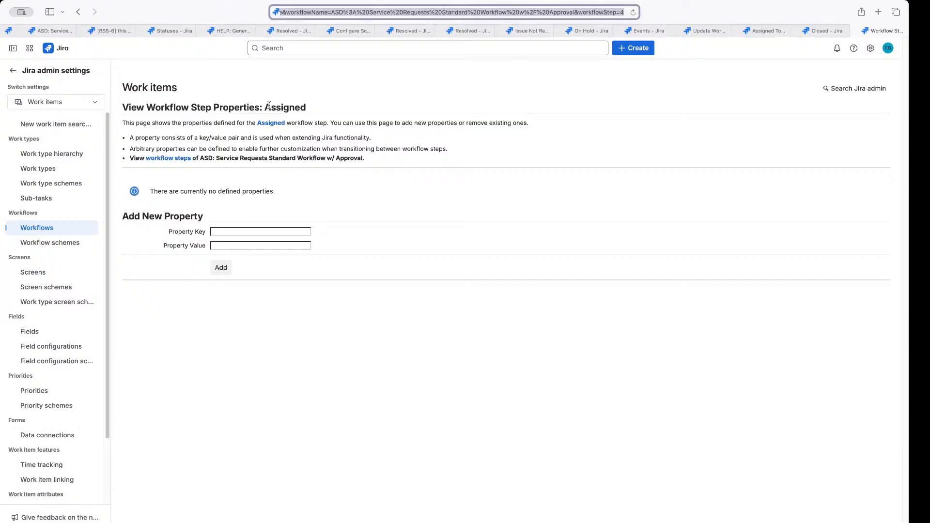
click(225, 88)
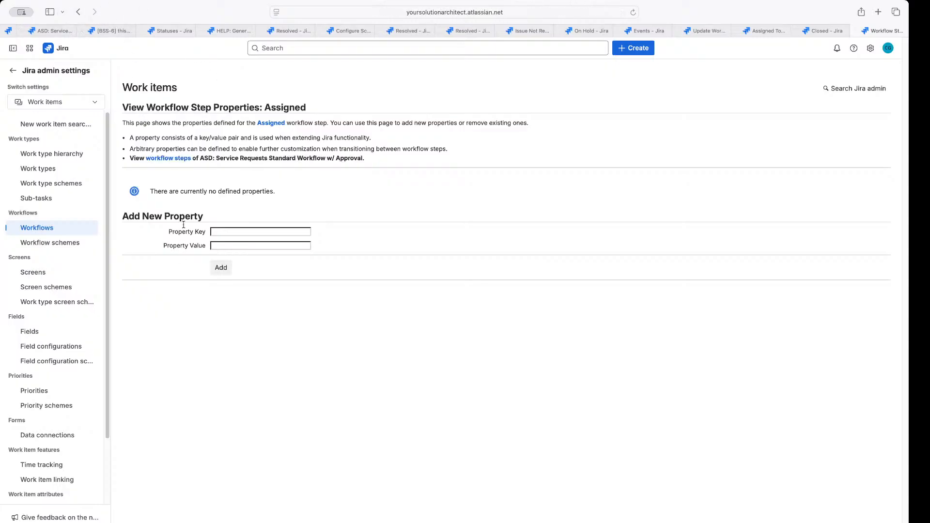
click(78, 12)
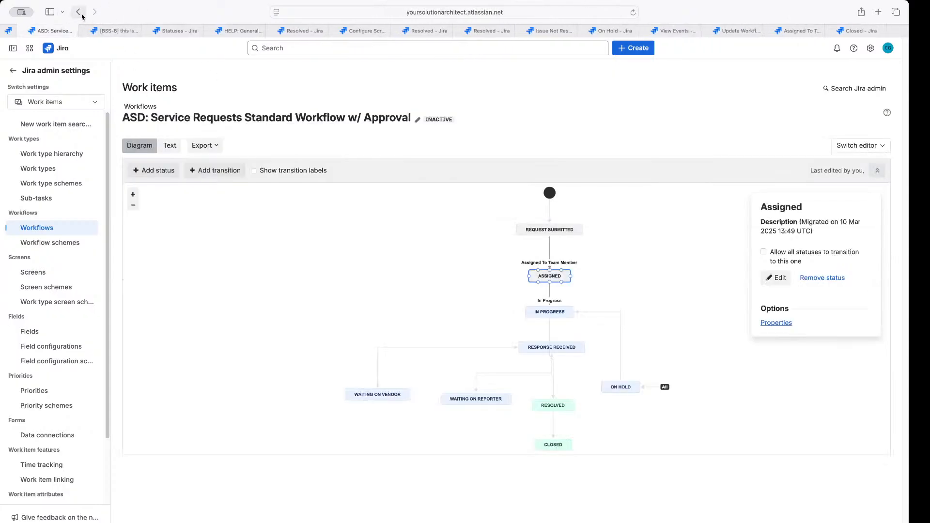
Look over the workflow's text listing, then switch back to the diagram
click(165, 146)
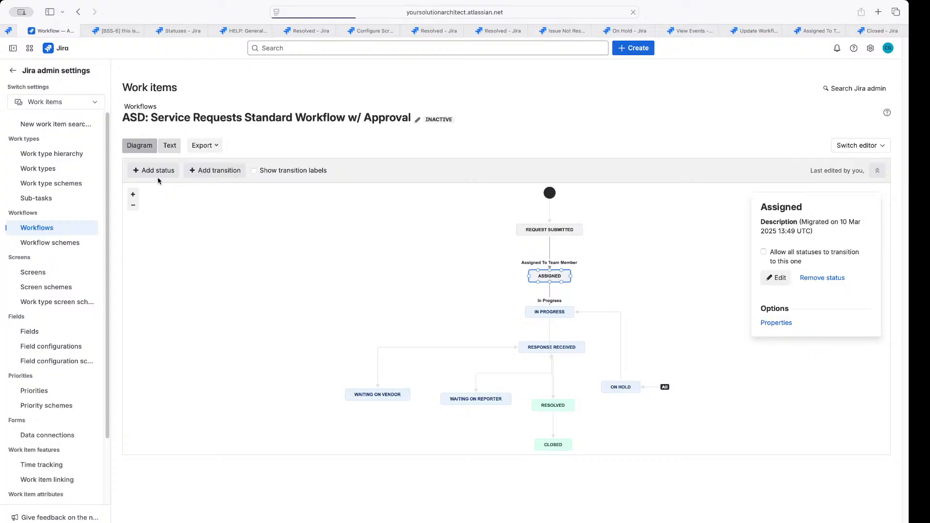
scroll(477, 220, up, 3)
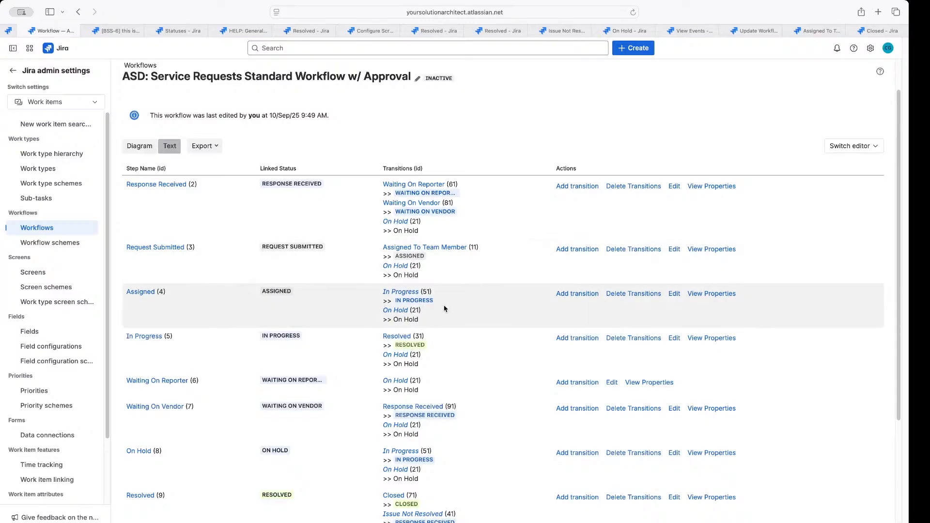
scroll(445, 319, down, 3)
scroll(373, 293, up, 4)
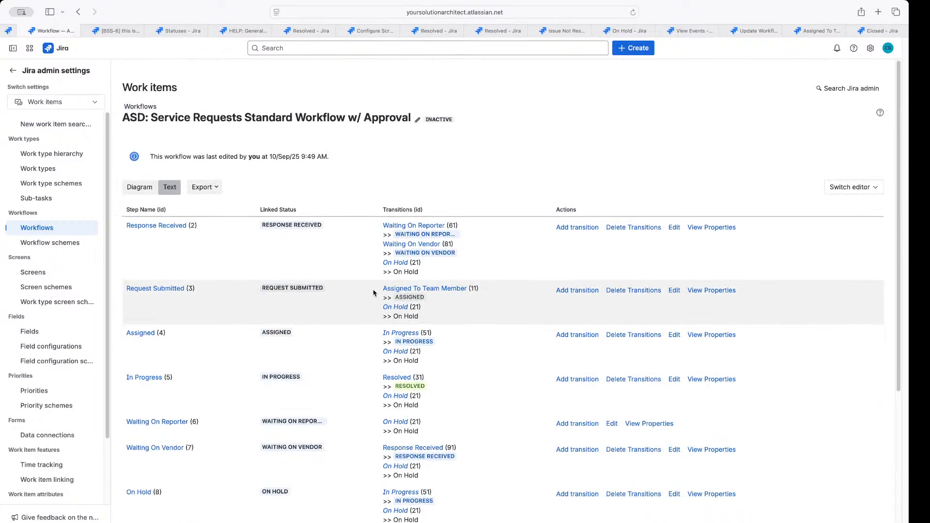
click(140, 188)
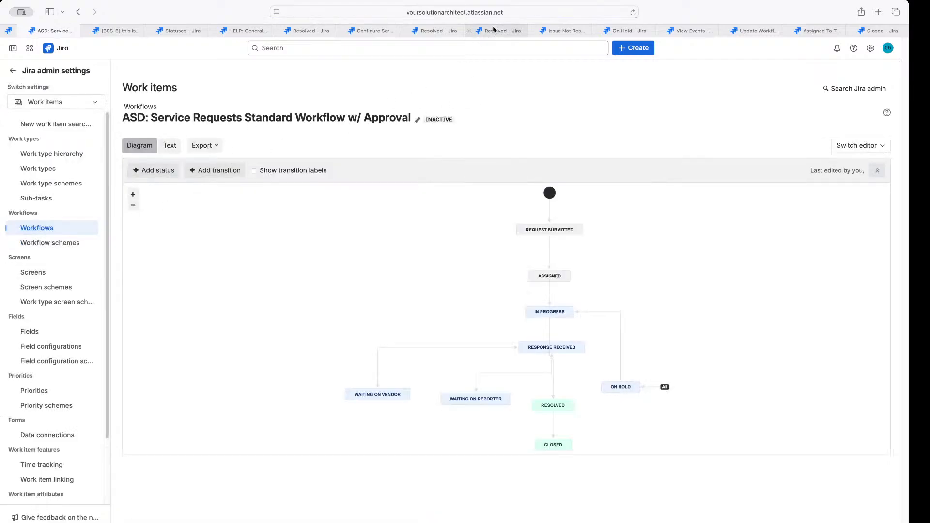
Move On Hold level with the bottom statuses and nudge Waiting On Vendor into place
click(516, 12)
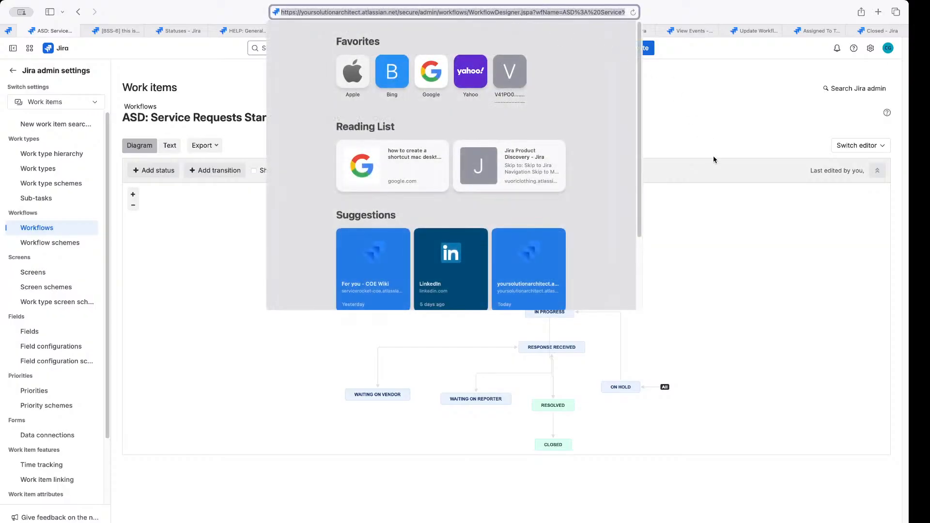
click(705, 141)
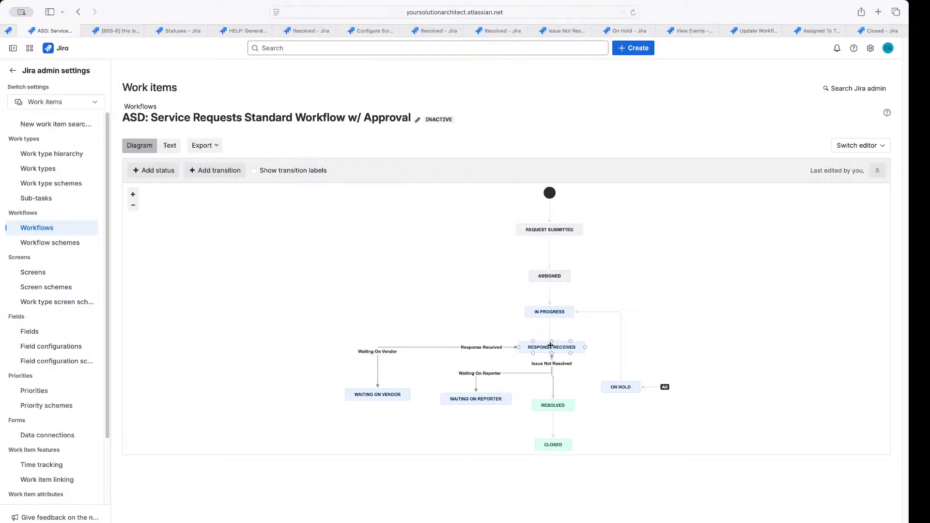
click(502, 373)
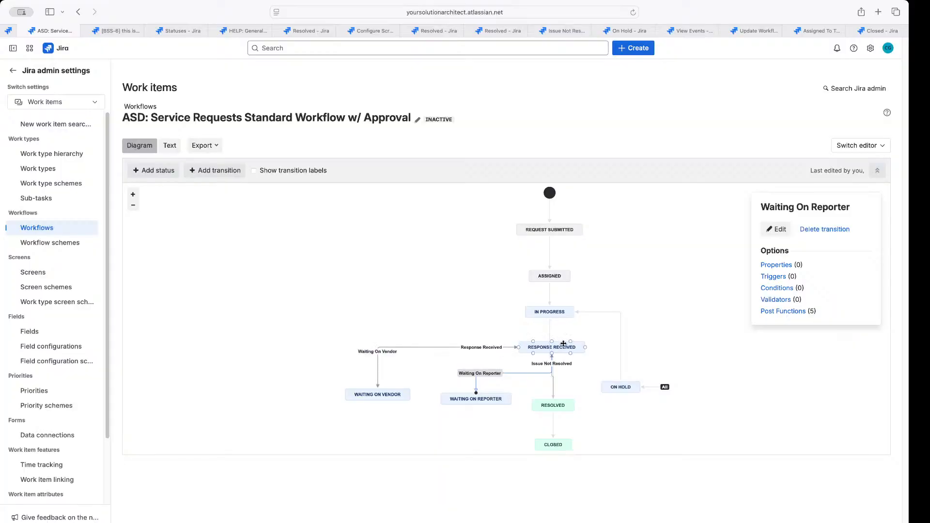
click(677, 321)
click(618, 387)
drag(619, 387, 629, 399)
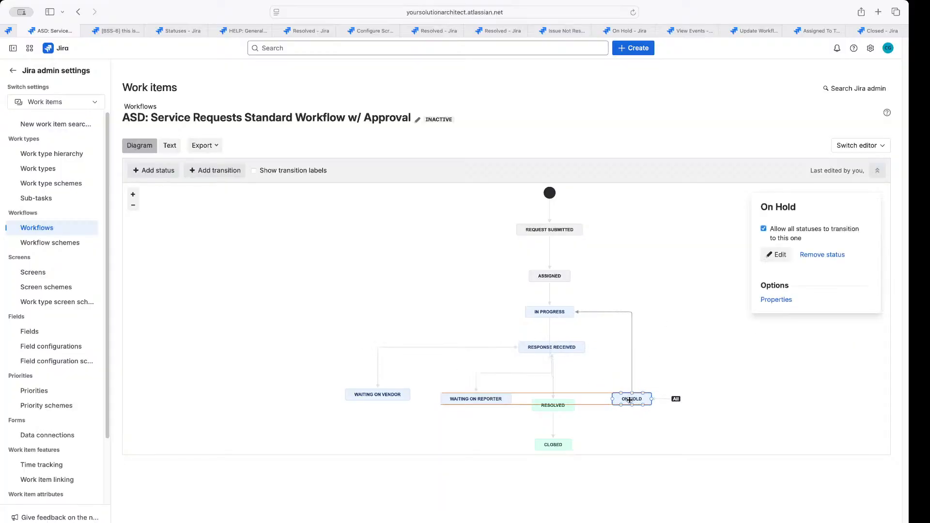
drag(395, 391, 393, 392)
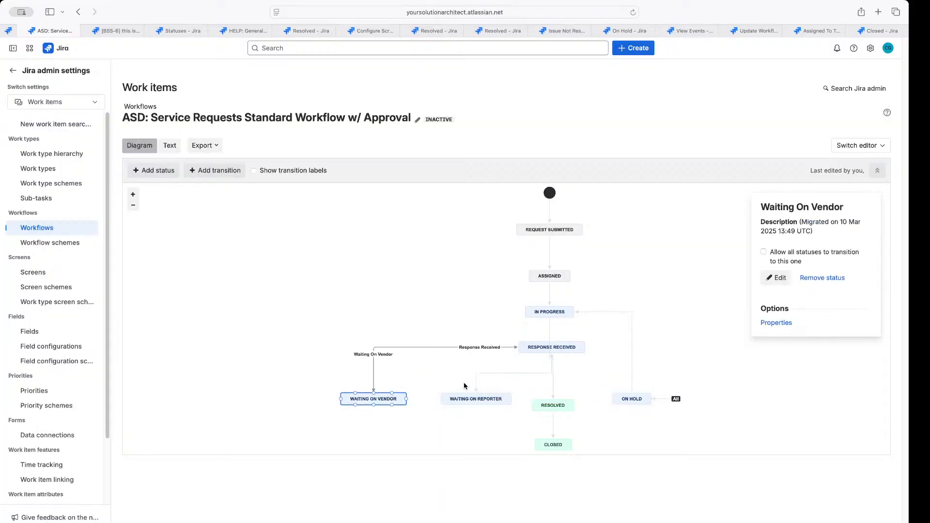
Reuse the Response Received transition to link Waiting On Reporter to Response Received
drag(496, 395, 553, 354)
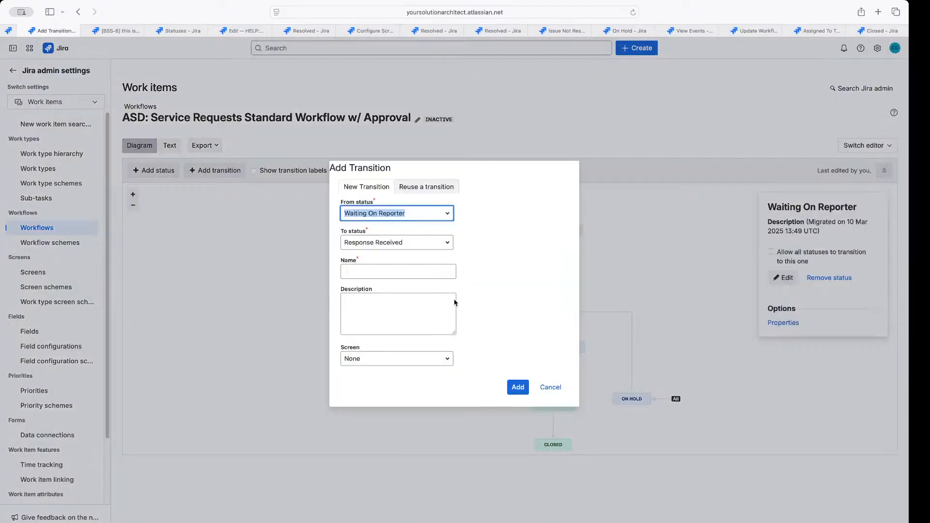
click(431, 188)
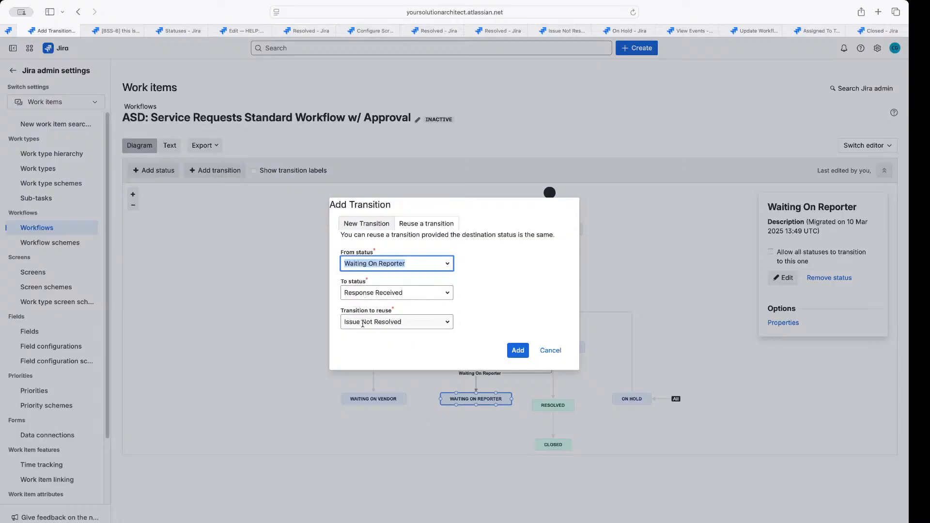
click(360, 323)
click(372, 342)
click(518, 350)
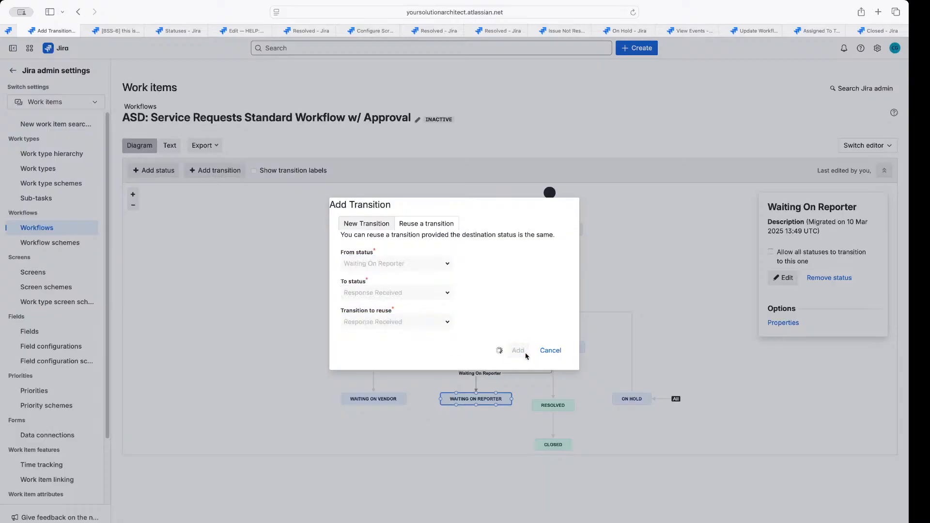
click(589, 387)
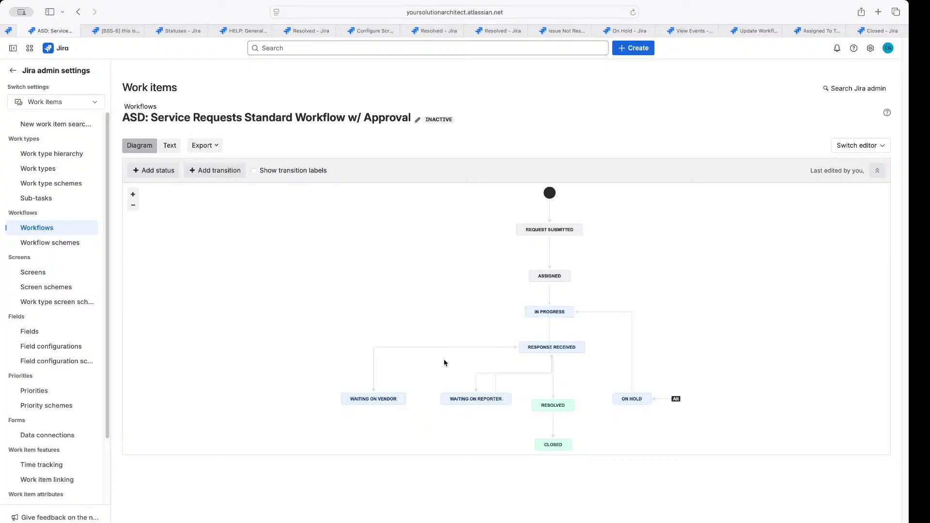
click(496, 389)
drag(496, 392, 471, 392)
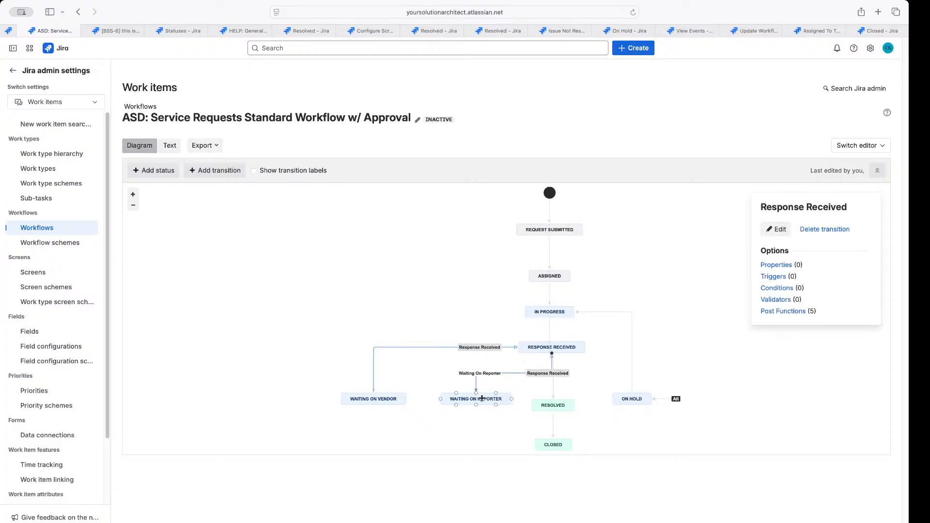
click(478, 399)
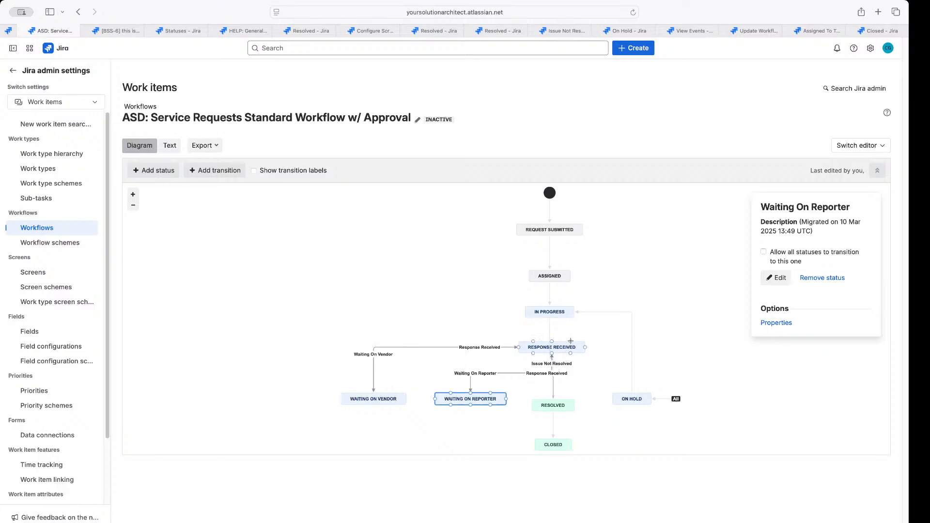
Add a reused transition from Response Received to In Progress and attach its end there
drag(571, 341, 562, 315)
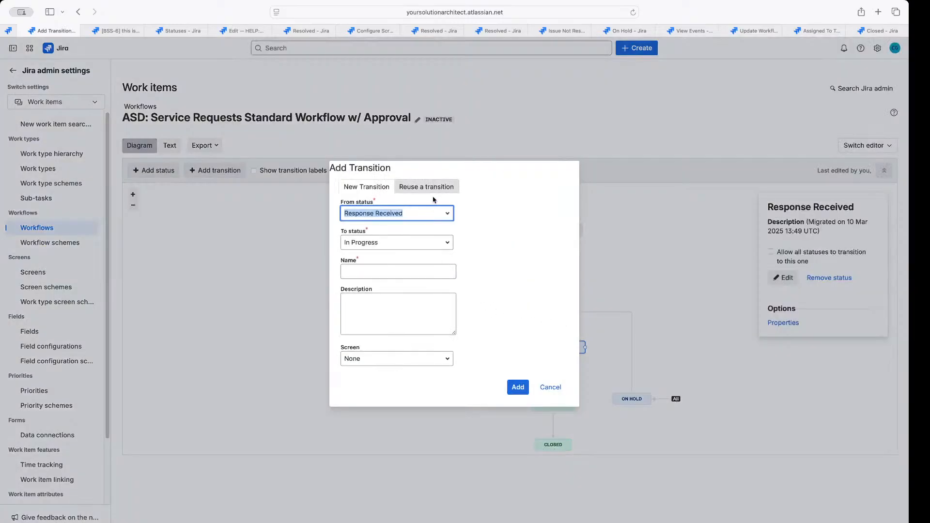
click(432, 189)
click(516, 351)
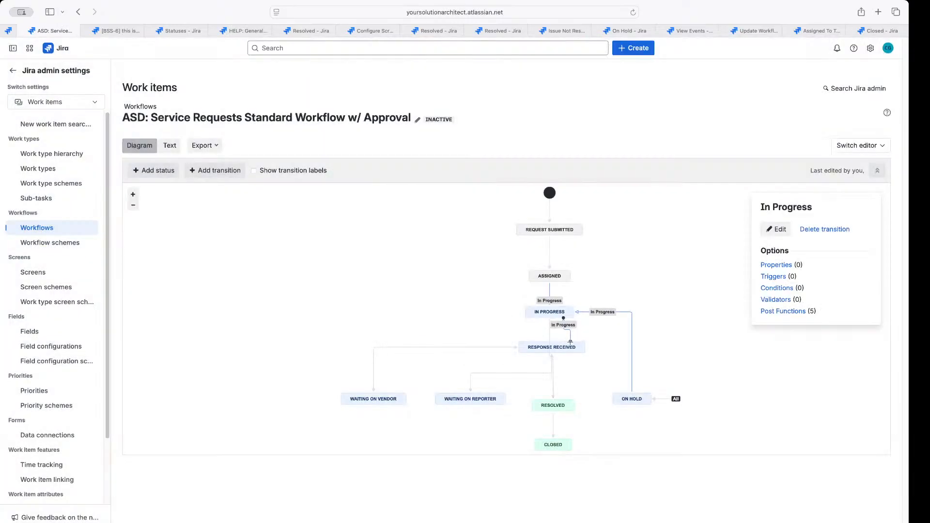
drag(570, 342, 551, 317)
click(605, 375)
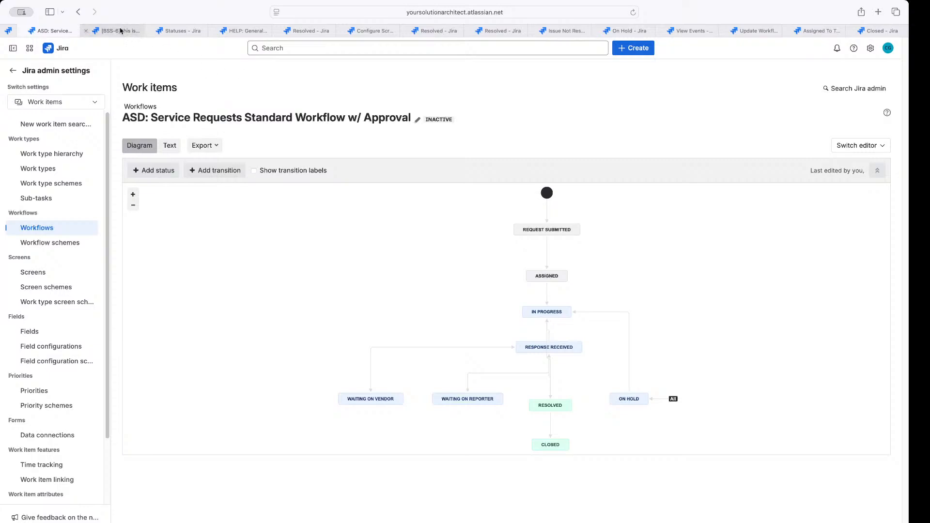
drag(145, 116, 122, 121)
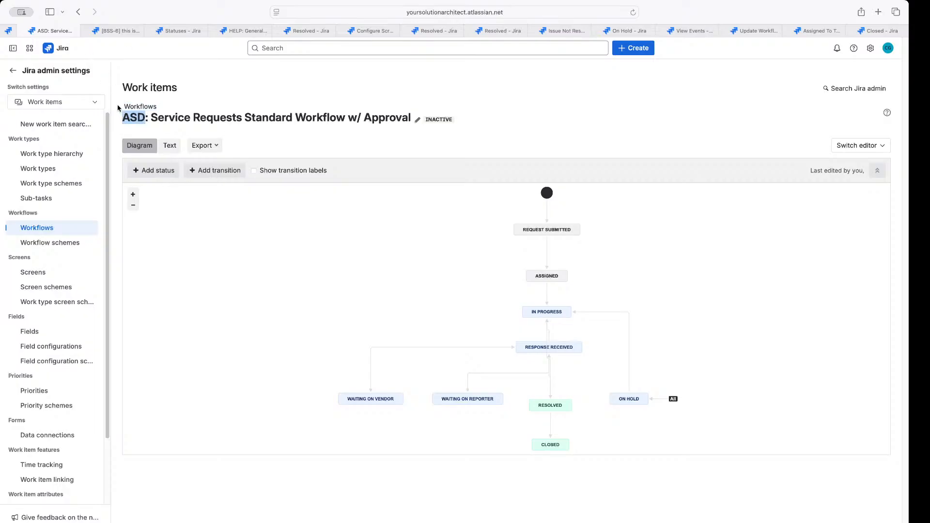
Open the Atlassian Service Desk project's settings summary and follow its Workflows scheme link
click(10, 70)
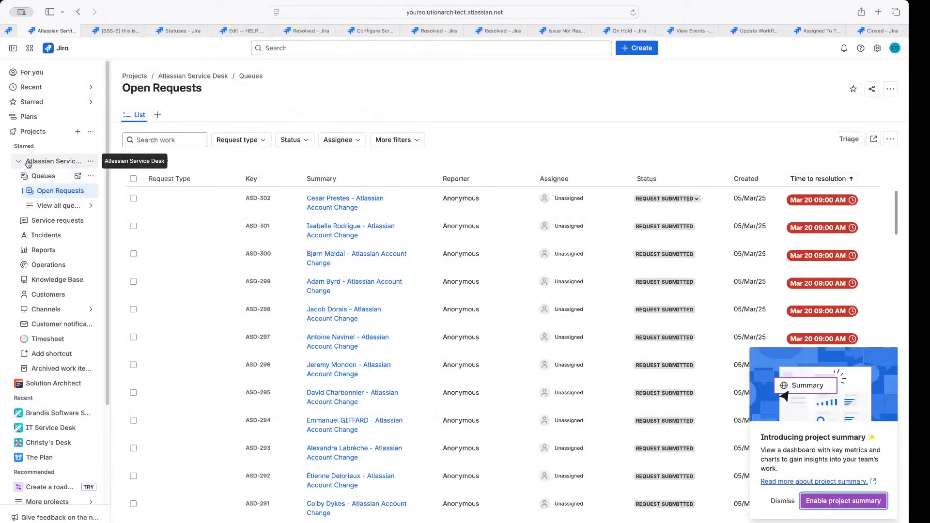
click(90, 161)
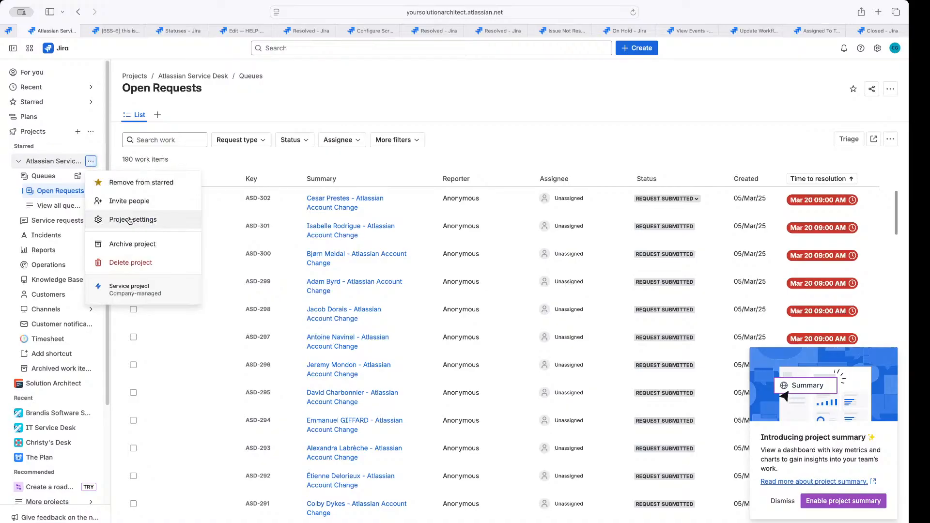
click(130, 220)
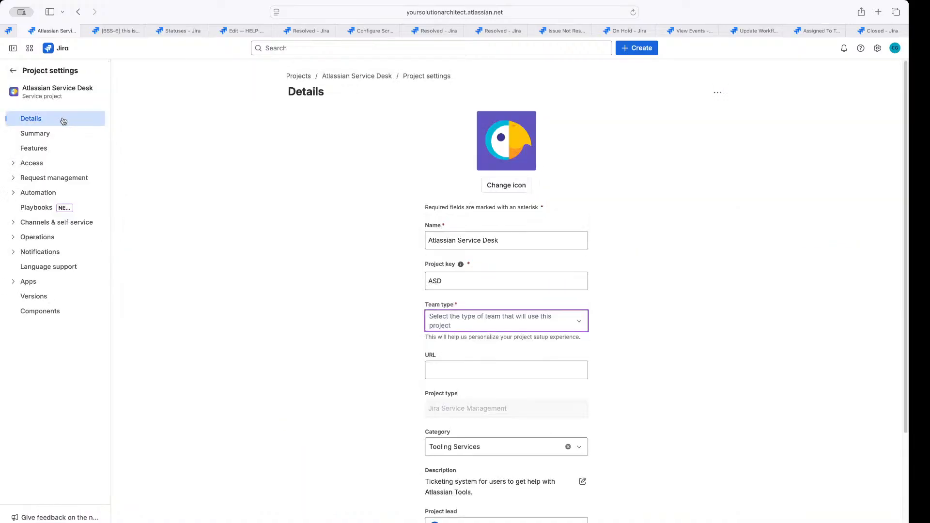
click(36, 134)
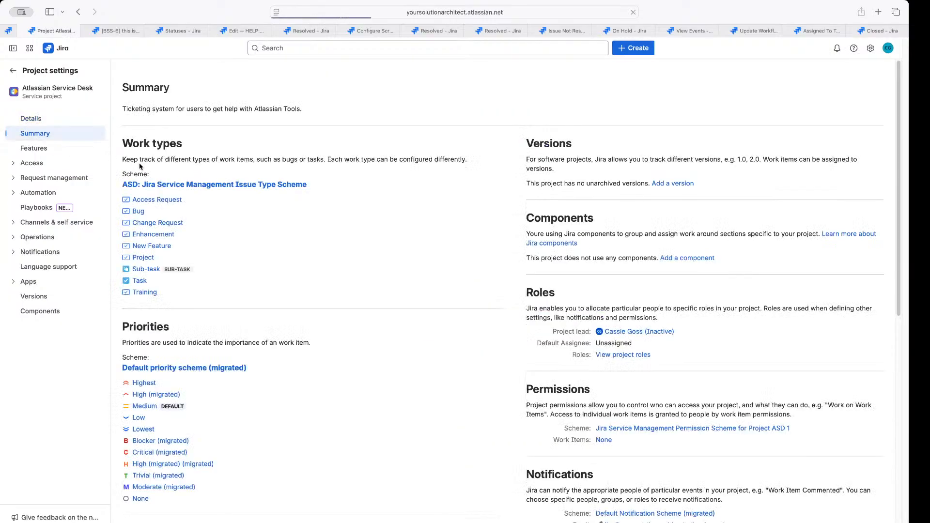
scroll(167, 249, down, 8)
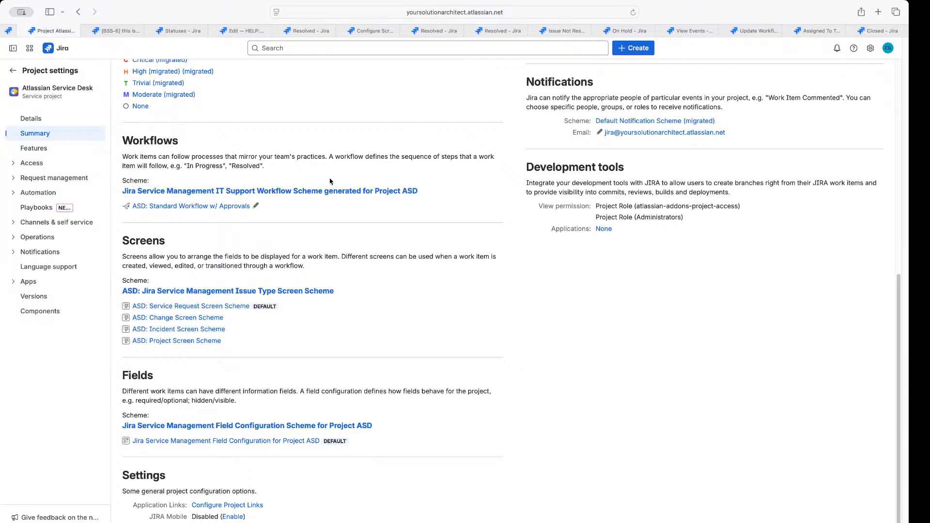
click(396, 191)
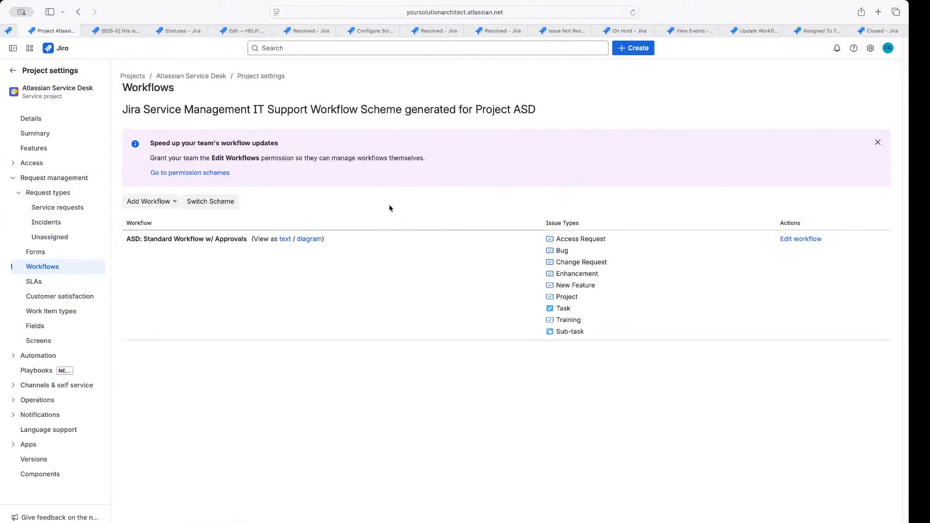
Add existing ASD: Service Requests Standard Workflow w/ Approval, zoom its preview, and continue with Next
click(157, 210)
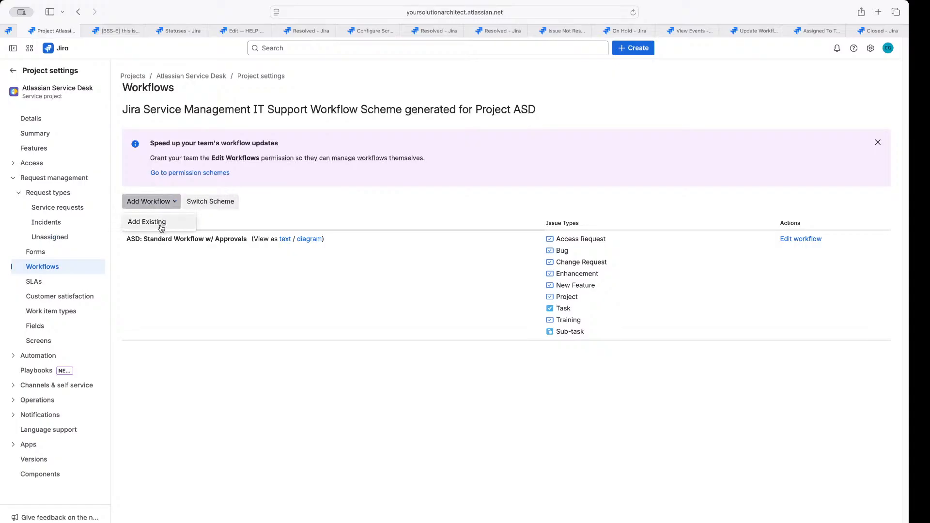
click(161, 223)
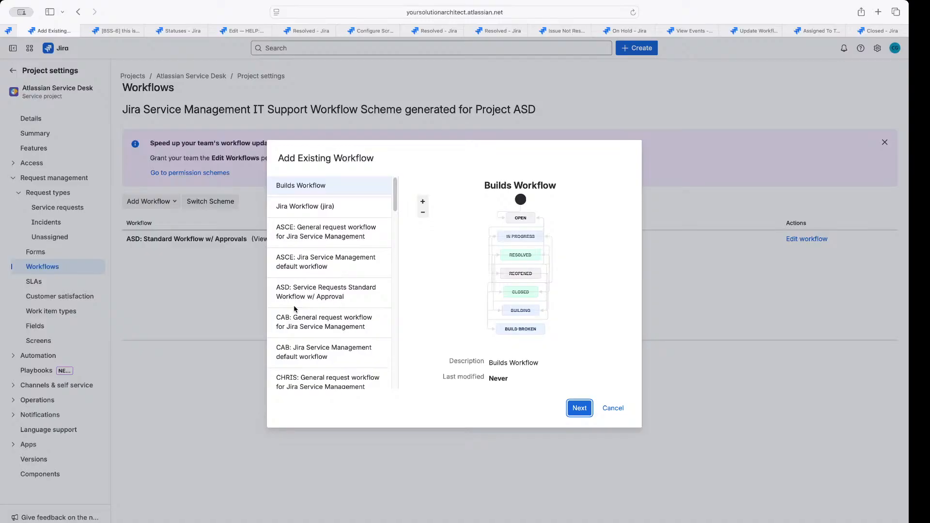
scroll(295, 305, down, 1)
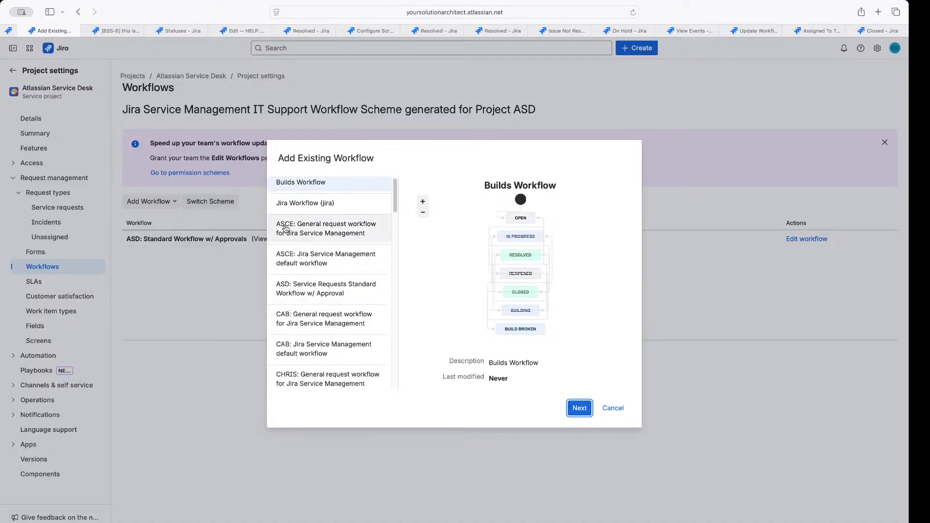
click(281, 292)
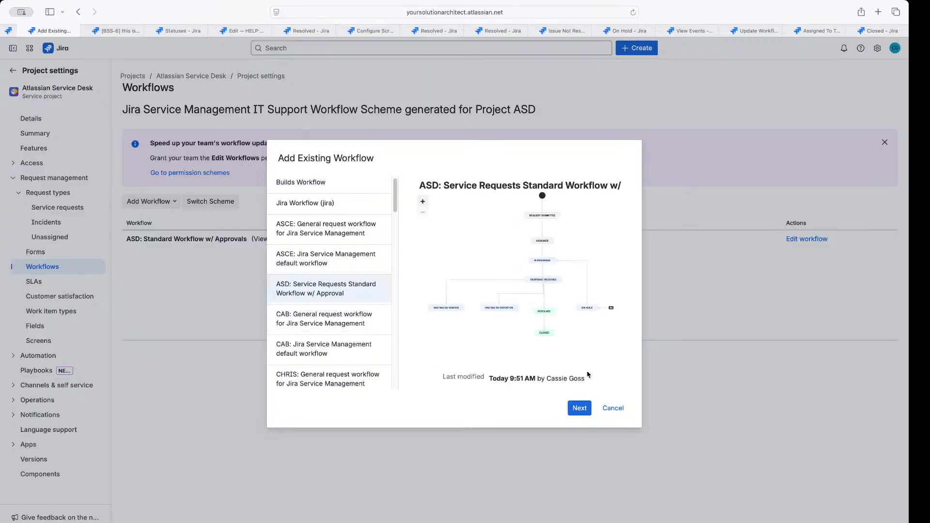
drag(590, 378, 435, 378)
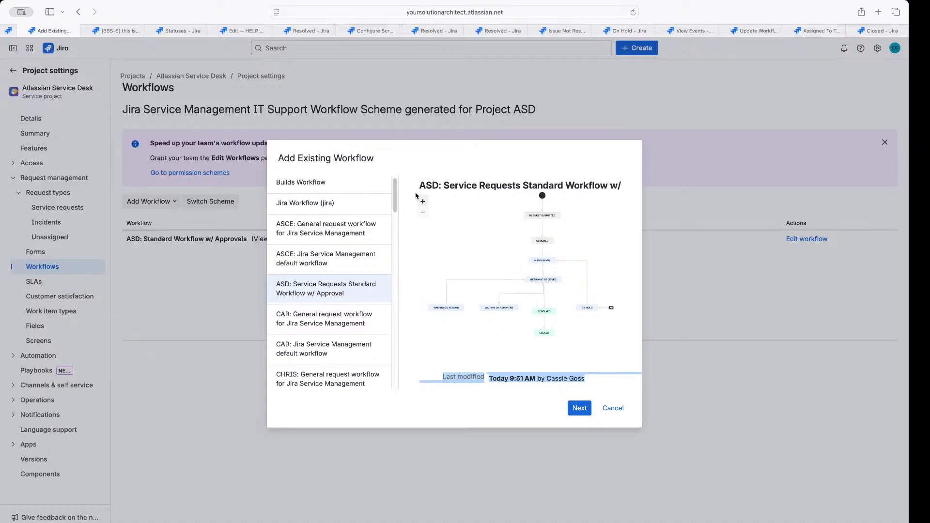
click(423, 201)
click(423, 201)
click(423, 213)
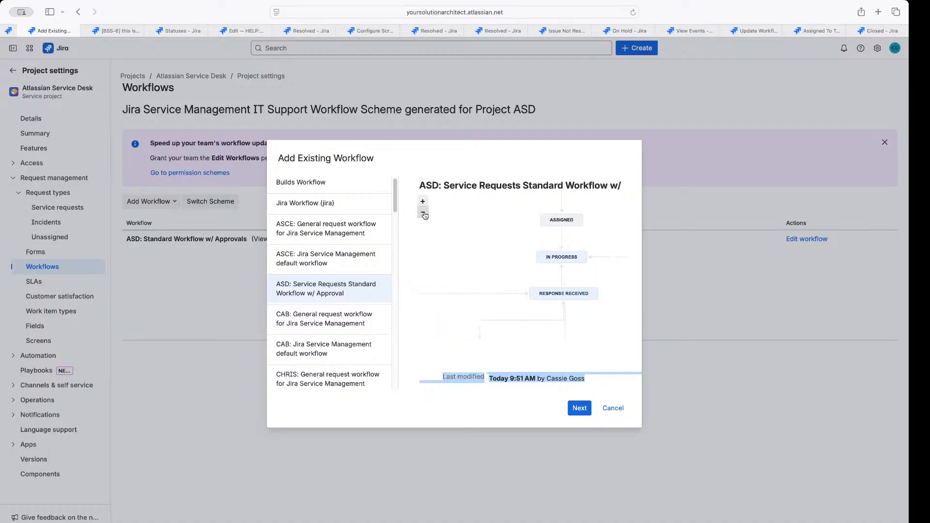
click(423, 214)
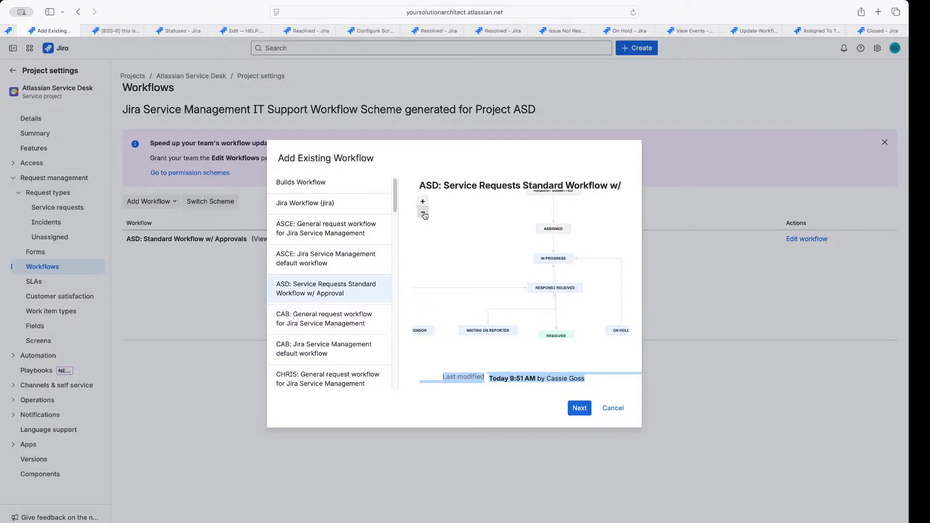
click(579, 410)
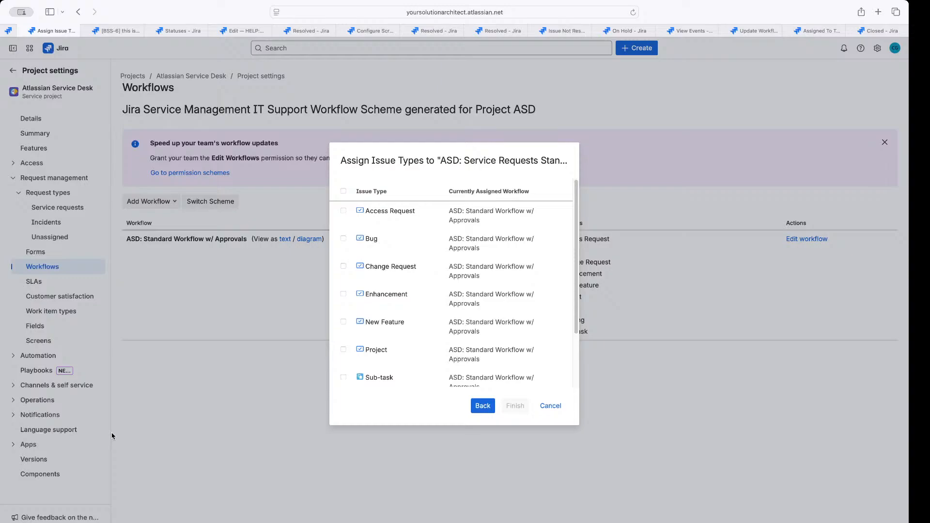
Select all nine work types for the approval workflow and finish assigning
scroll(389, 307, down, 3)
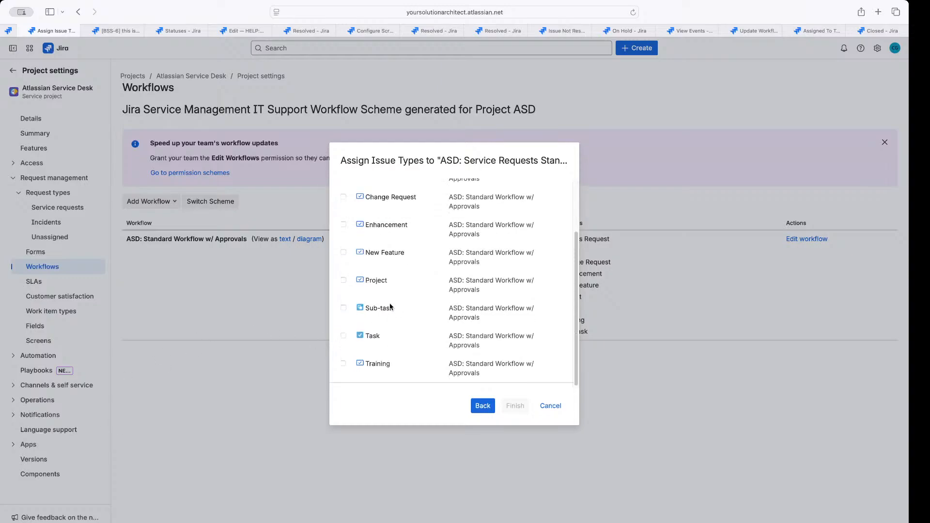
scroll(389, 307, up, 3)
scroll(390, 306, down, 3)
scroll(390, 306, up, 3)
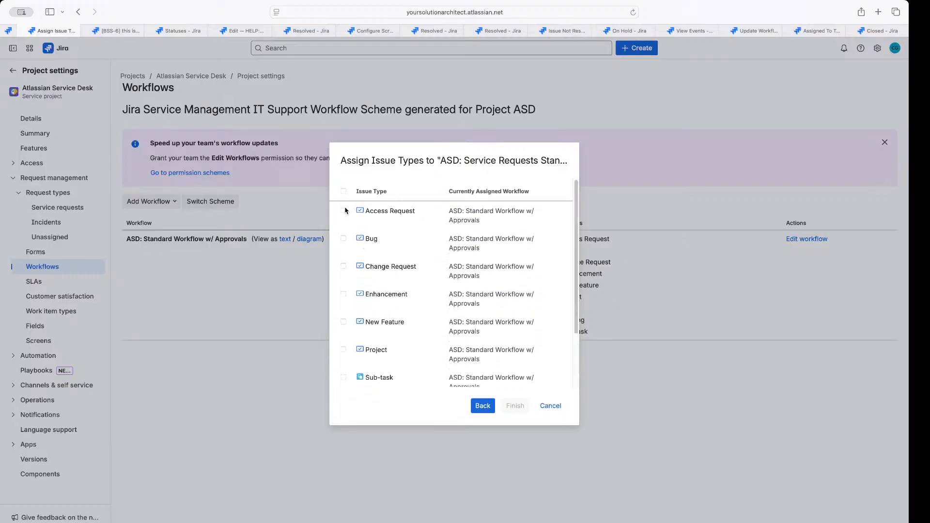
click(344, 191)
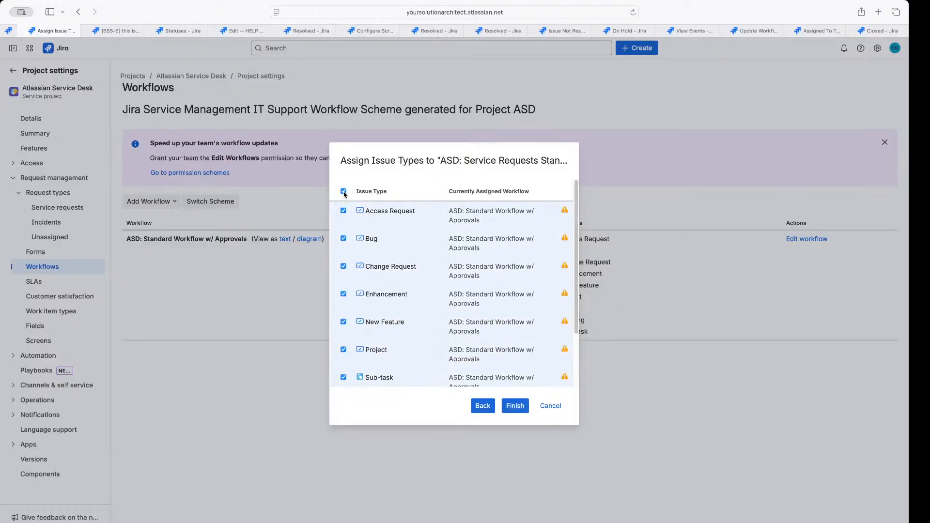
click(516, 406)
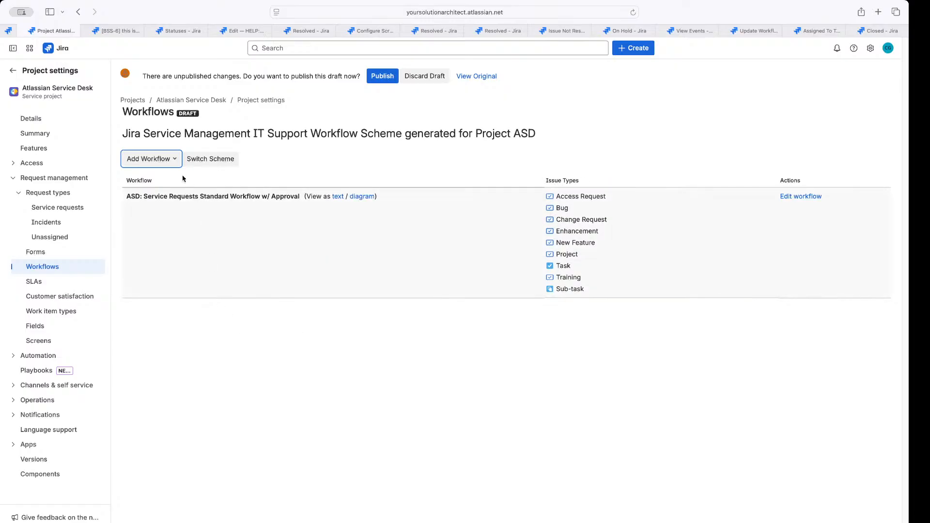
Publish the draft workflow scheme from the unpublished-changes banner
drag(141, 76, 515, 76)
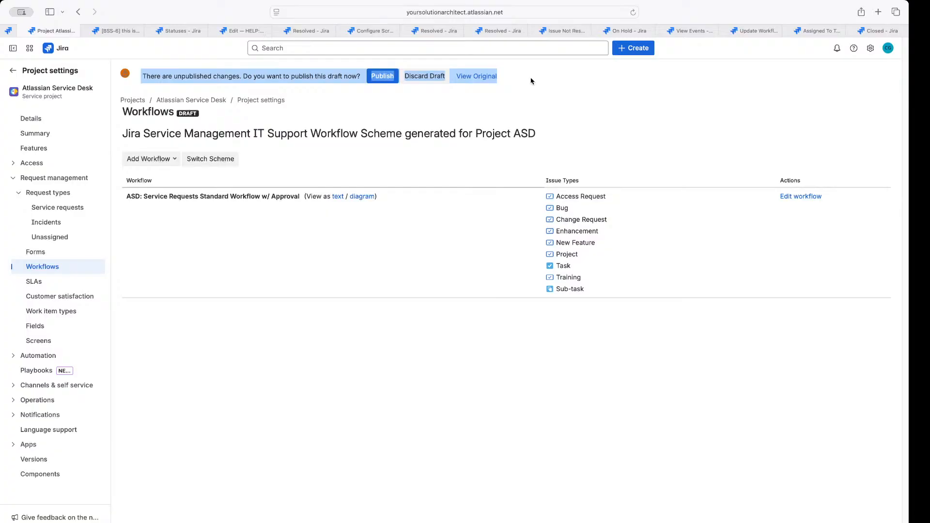
click(530, 81)
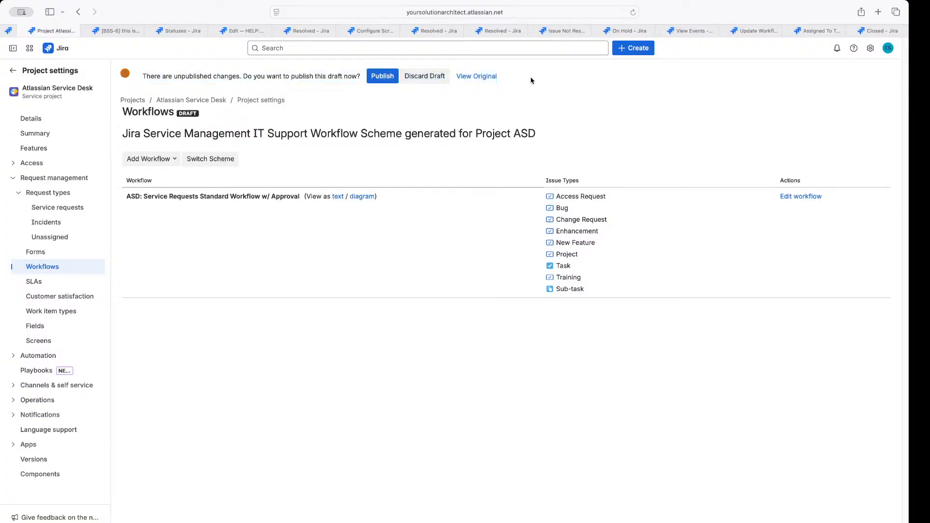
click(376, 80)
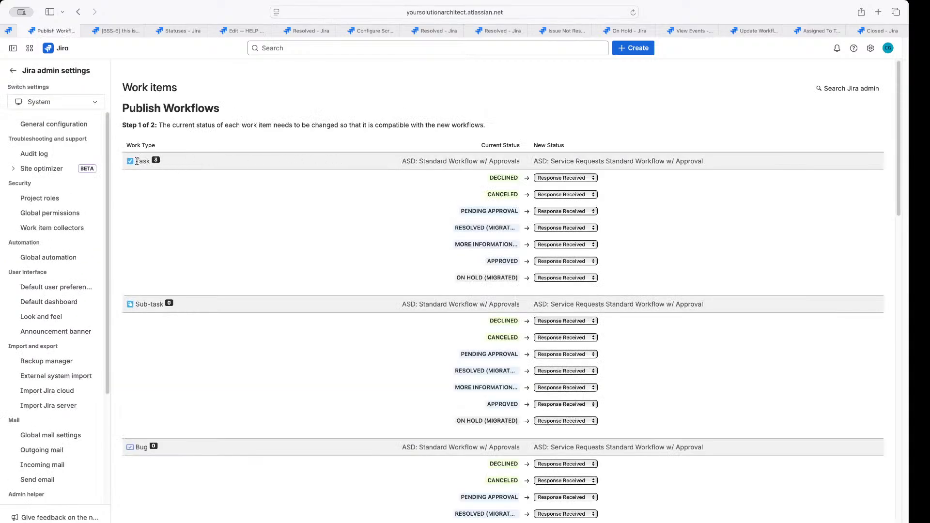
On the status-mapping page, map ON HOLD (MIGRATED) to On Hold
drag(137, 161, 165, 164)
click(166, 165)
drag(490, 140, 599, 122)
click(624, 129)
drag(456, 277, 517, 277)
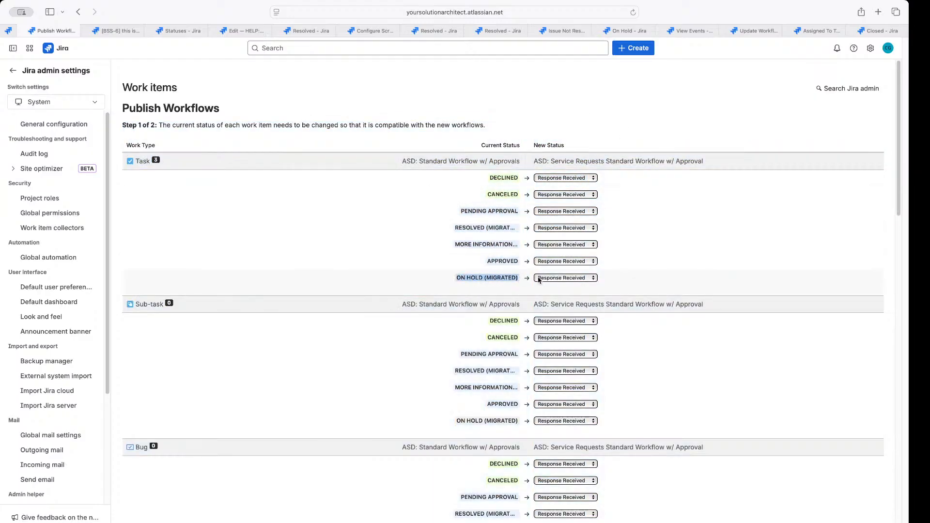
click(554, 279)
click(555, 333)
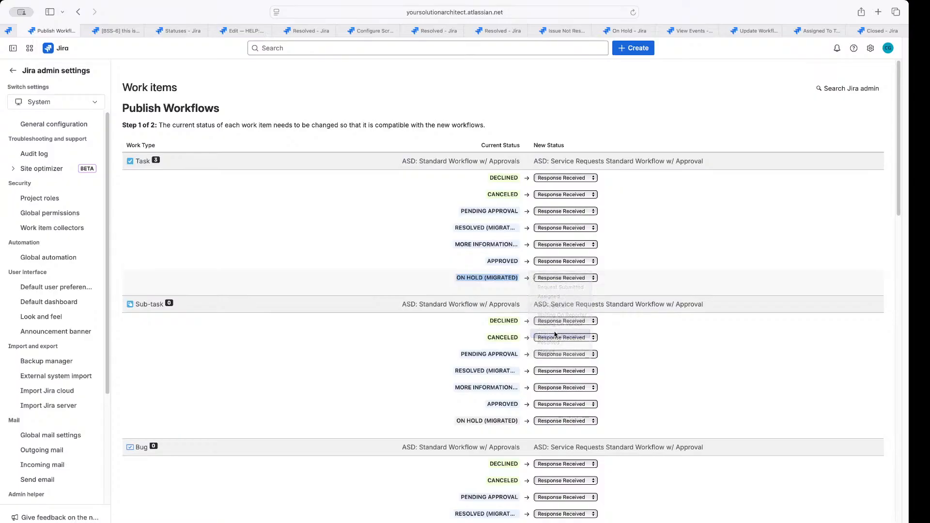
Map the migrated resolved status to Resolved, More Information Needed to Waiting On Vendor, Approved to In Progress
click(555, 228)
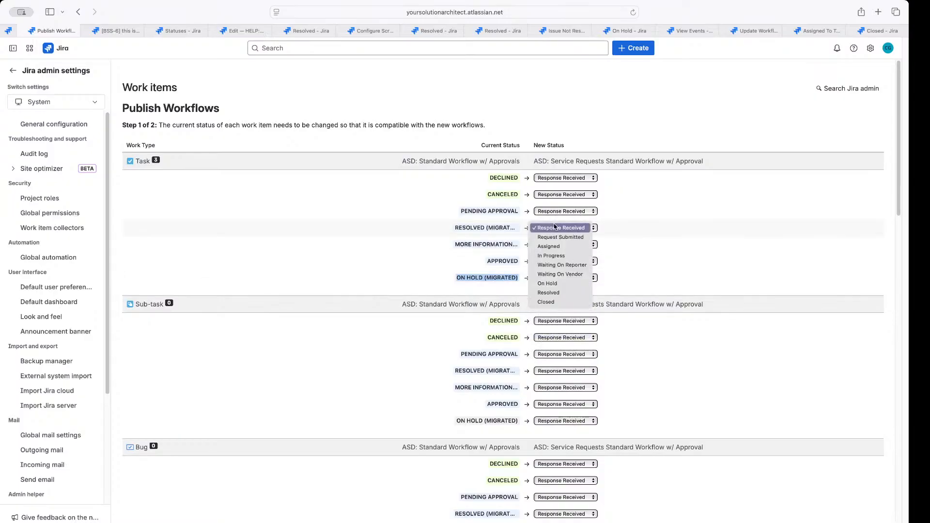
click(549, 292)
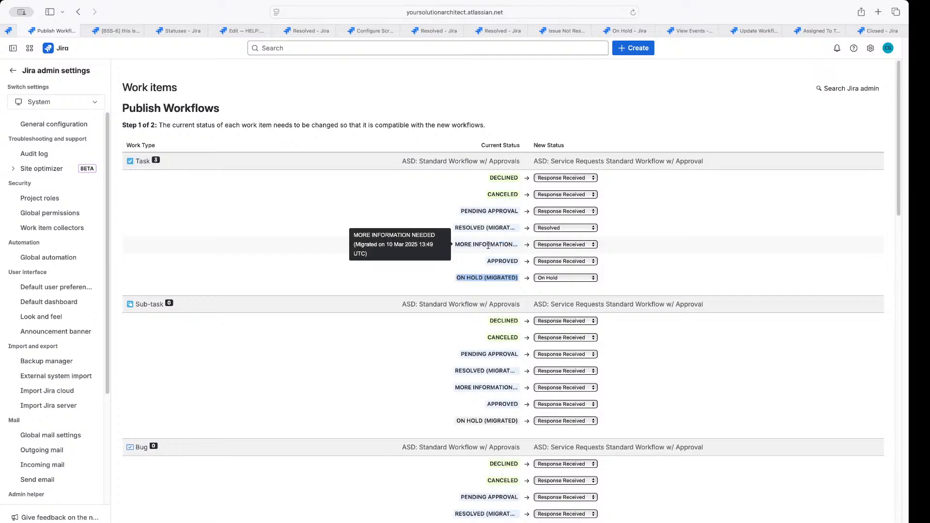
click(564, 245)
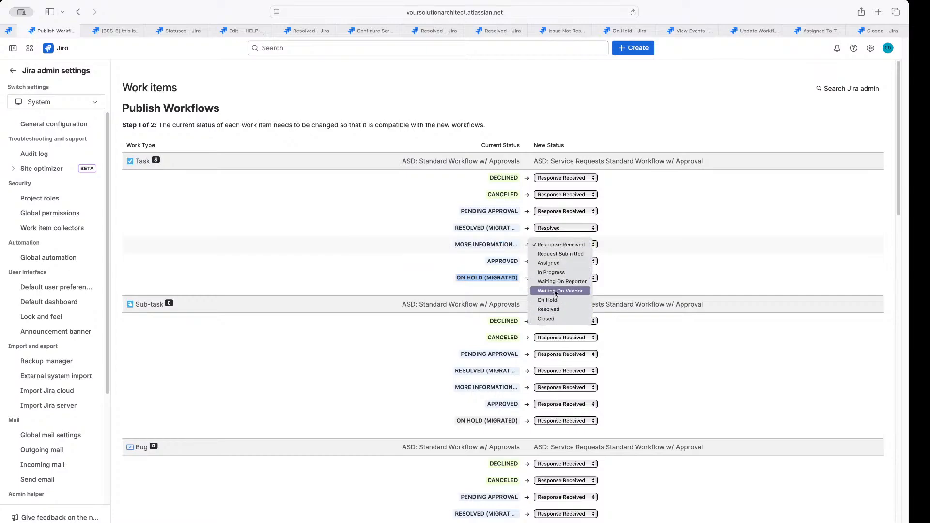
click(555, 291)
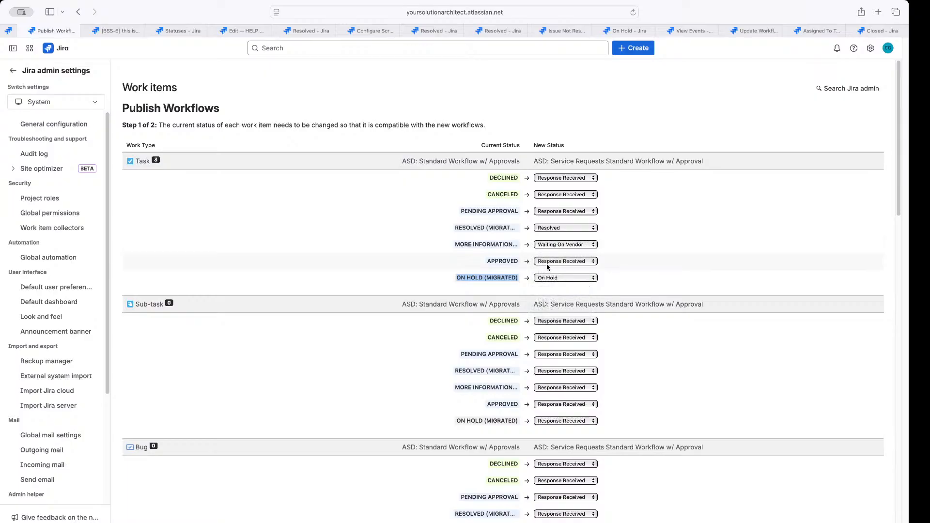
click(549, 263)
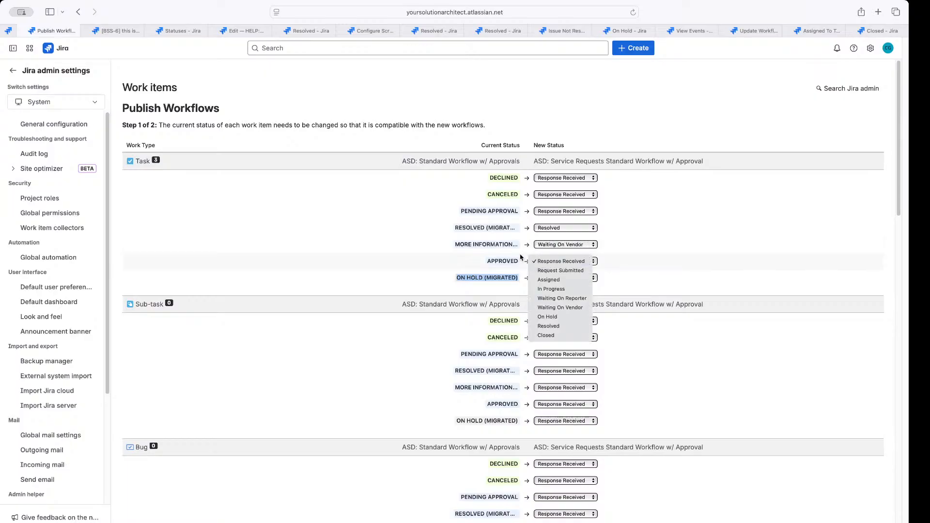
click(558, 290)
Scroll to the bottom of Publish Workflows and cancel publishing
scroll(564, 287, down, 7)
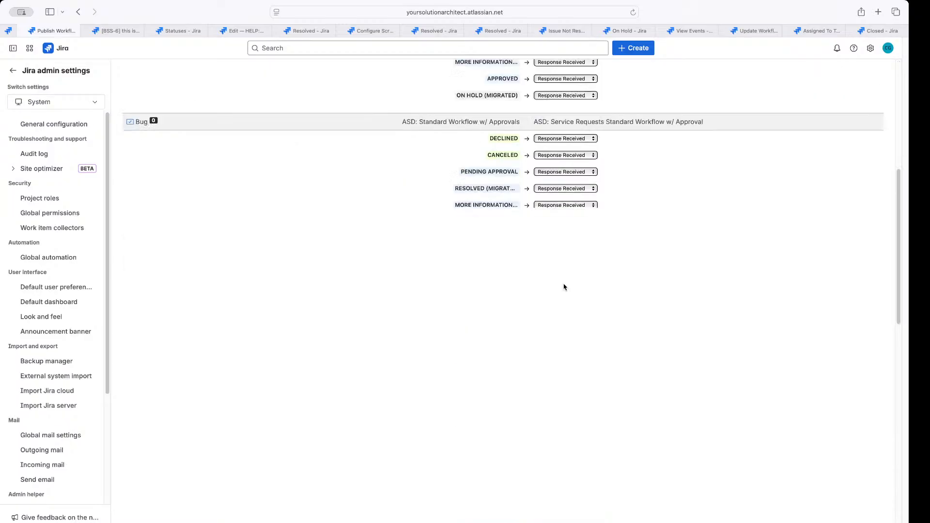
scroll(564, 288, down, 10)
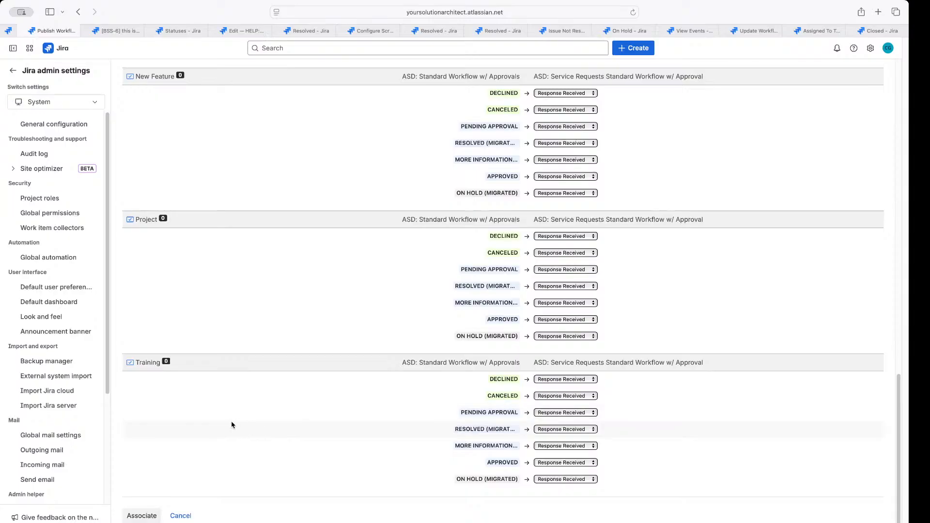
click(179, 517)
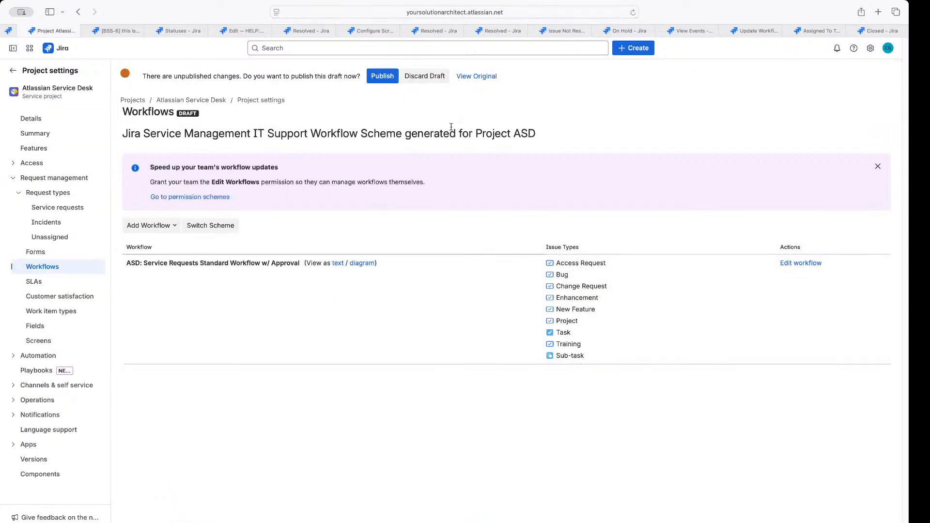
Discard the draft workflow scheme and confirm the discard
click(438, 75)
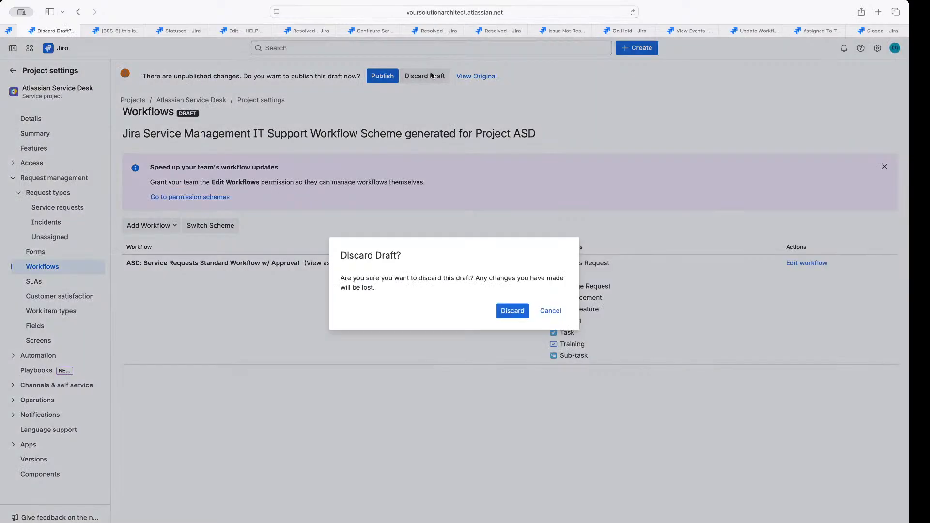
click(511, 311)
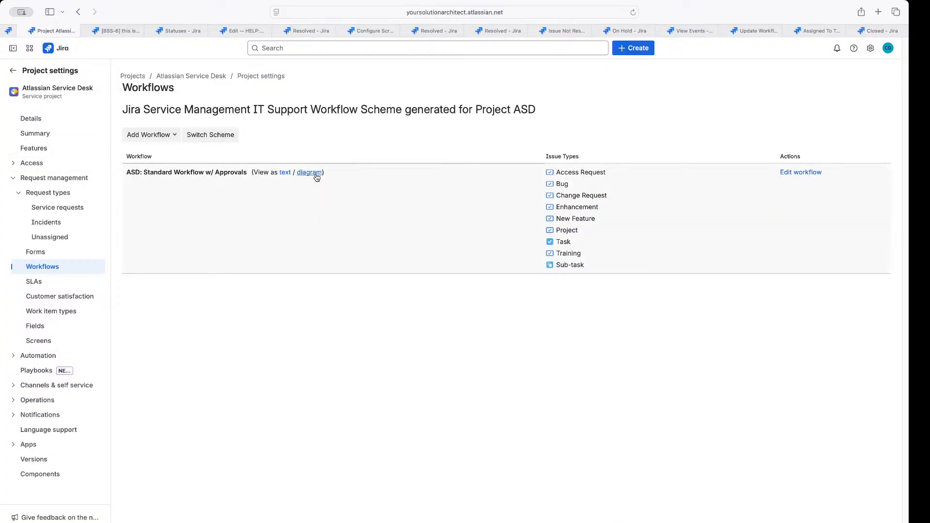
Open the workflow draft and spread out Request Submitted, Declined, Canceled, Approved and the other statuses
click(800, 173)
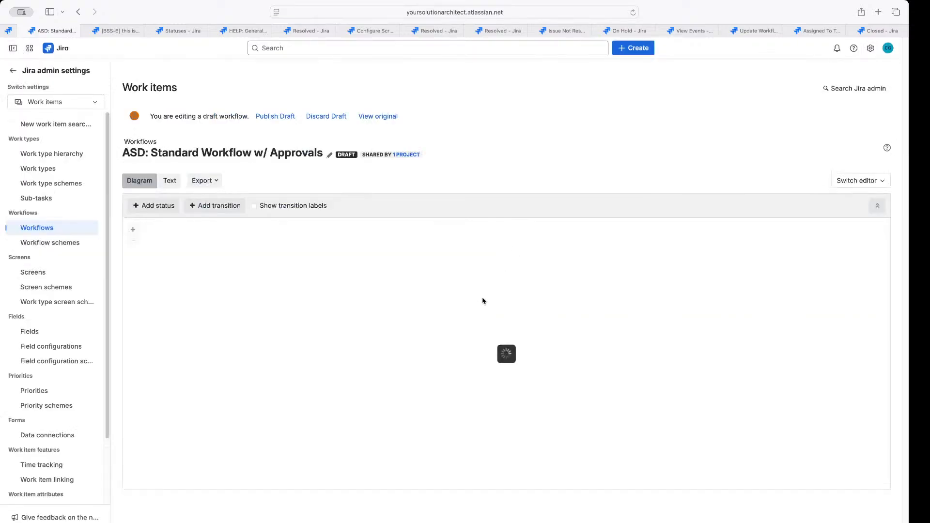
drag(518, 243, 735, 234)
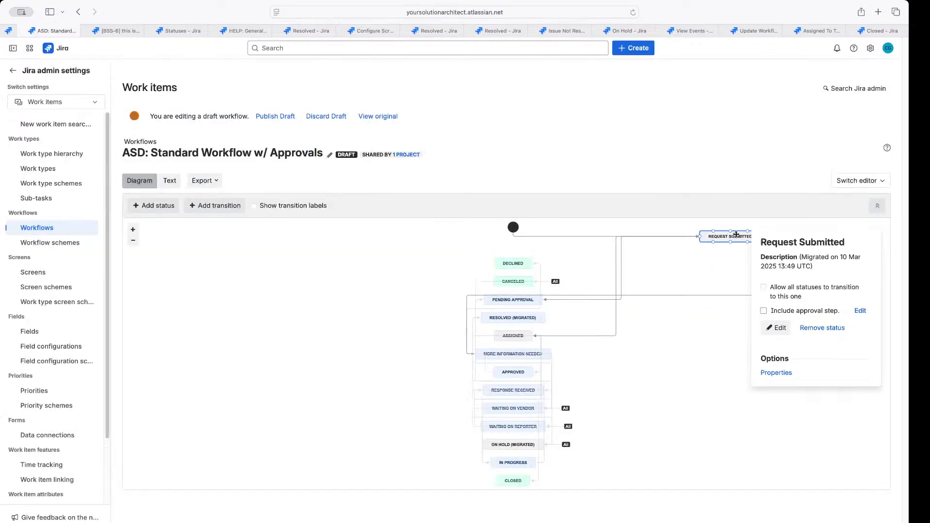
drag(509, 266, 355, 242)
click(513, 282)
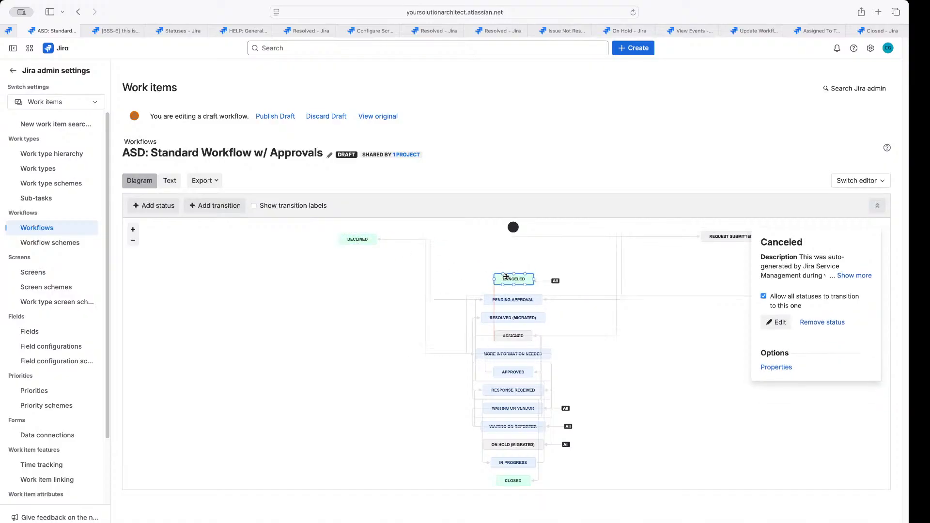
drag(513, 282, 693, 404)
drag(517, 324, 345, 475)
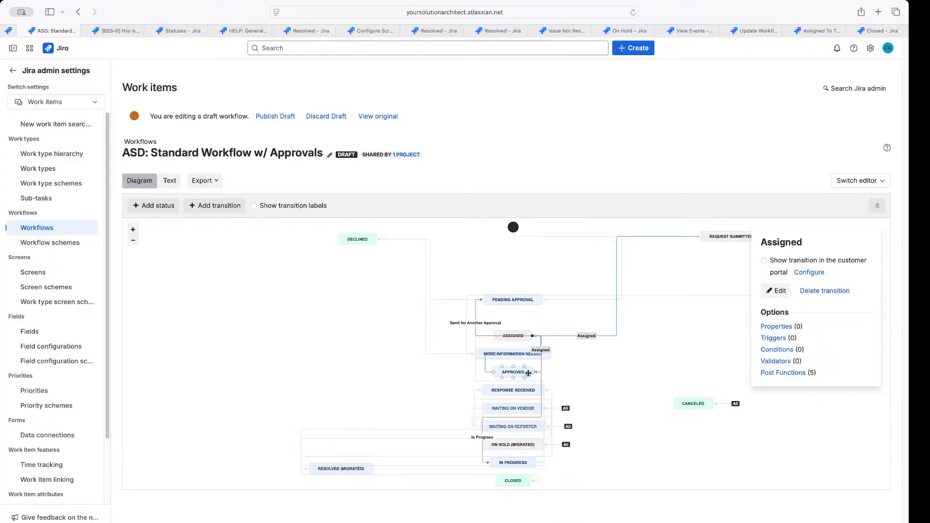
drag(522, 372, 685, 314)
drag(513, 299, 556, 272)
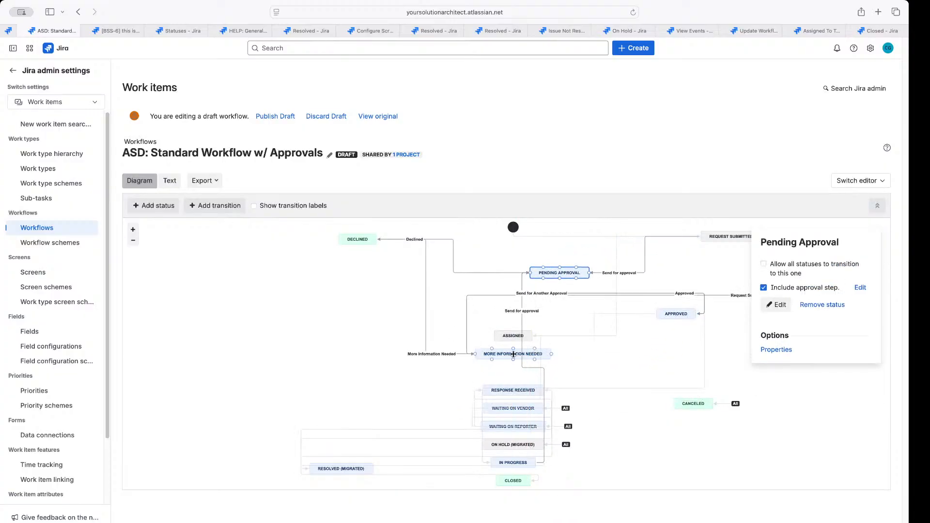
drag(513, 353, 424, 437)
drag(513, 336, 530, 390)
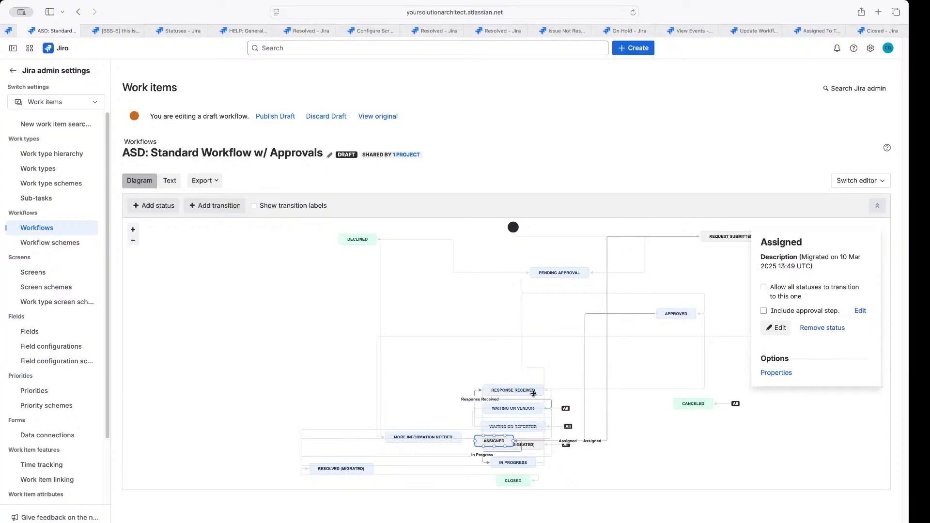
Select Pending Approval and switch Allow all statuses on, then off again
click(533, 390)
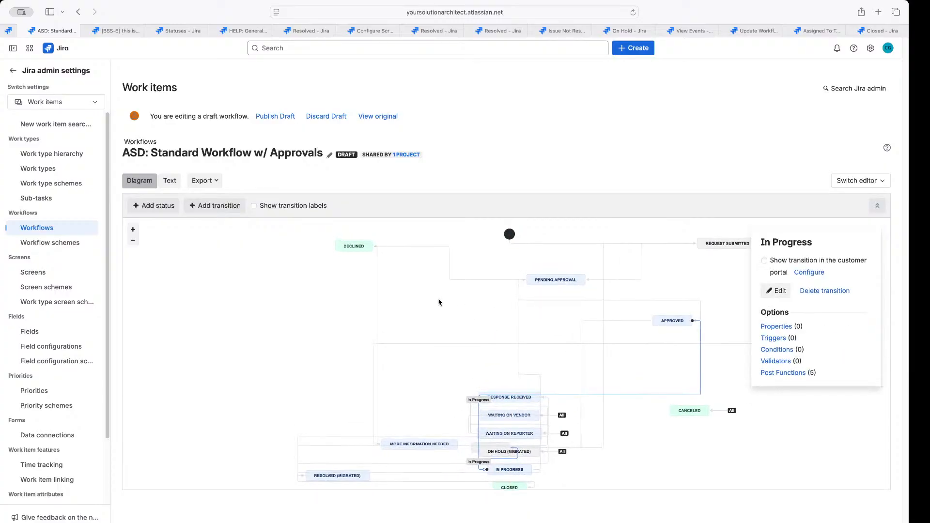
drag(437, 303, 344, 320)
click(455, 296)
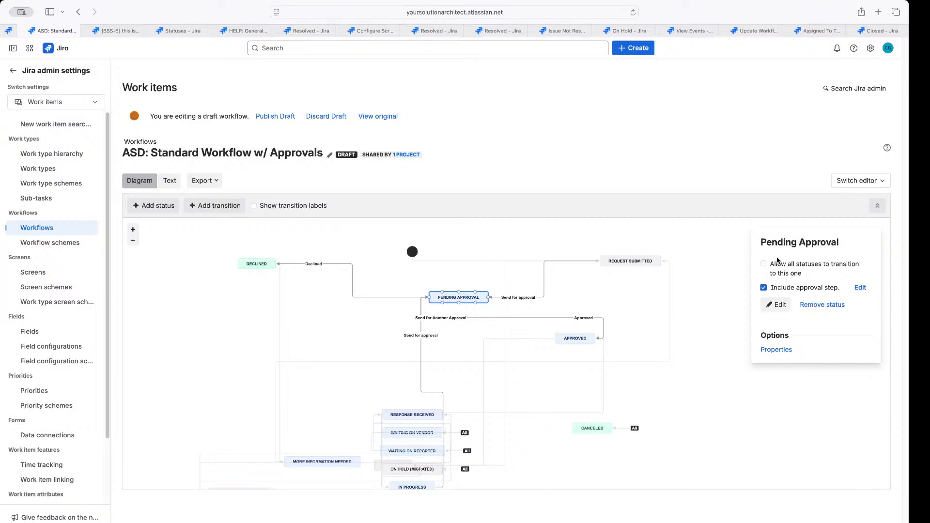
click(764, 265)
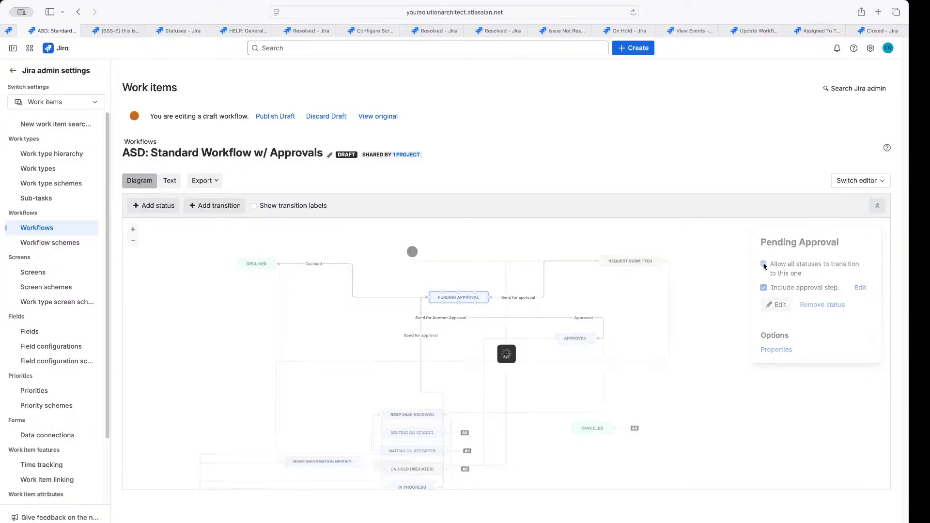
click(764, 265)
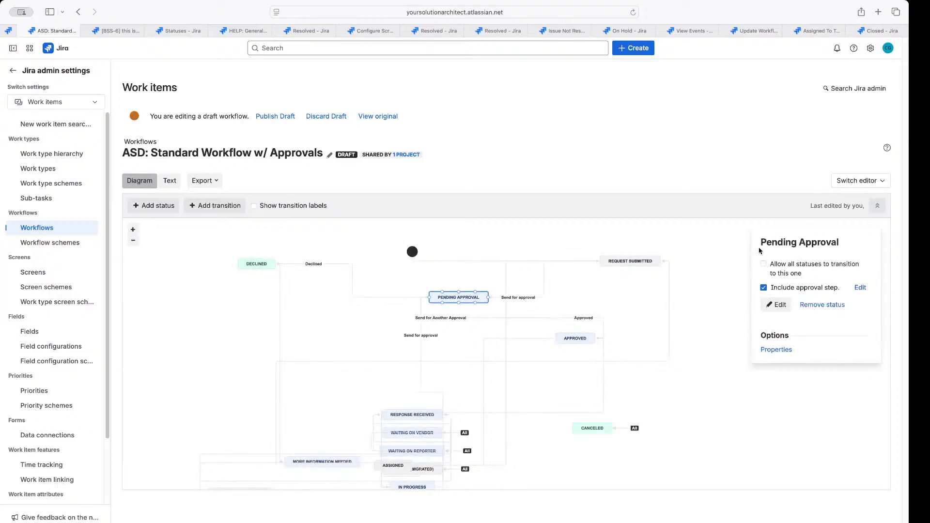
Open the Pending Approval approval step settings and review the number-of-approvers choices, keeping Everyone
mouse_move(771, 290)
mouse_down()
mouse_move(846, 286)
mouse_move(769, 290)
mouse_up()
click(764, 289)
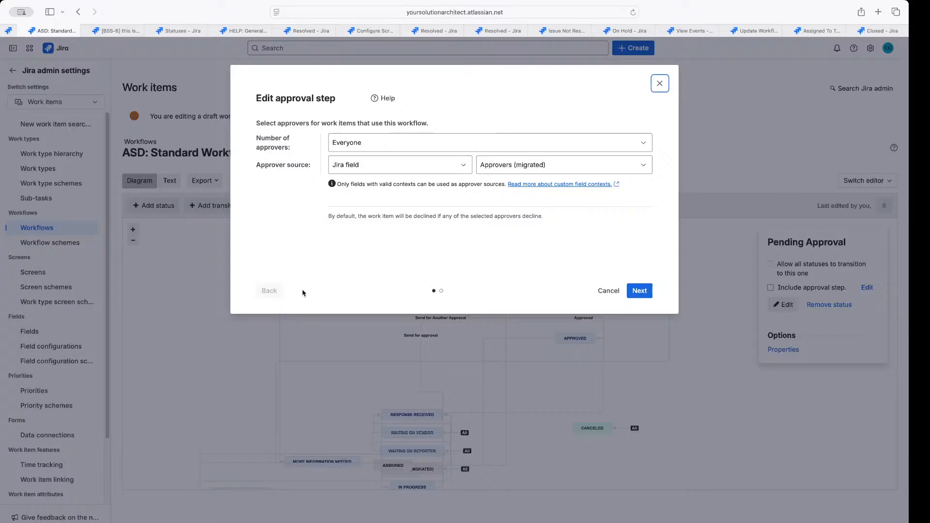
click(352, 147)
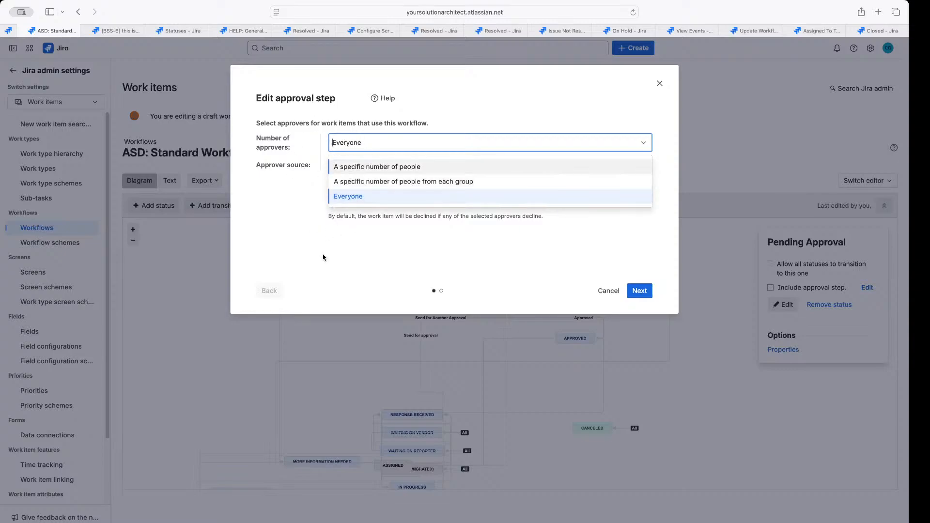
click(368, 267)
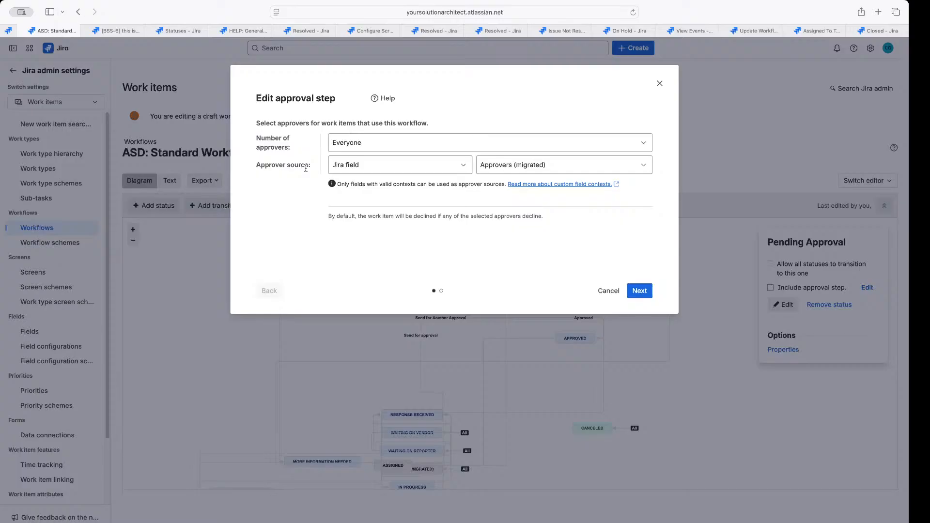
click(382, 141)
click(378, 140)
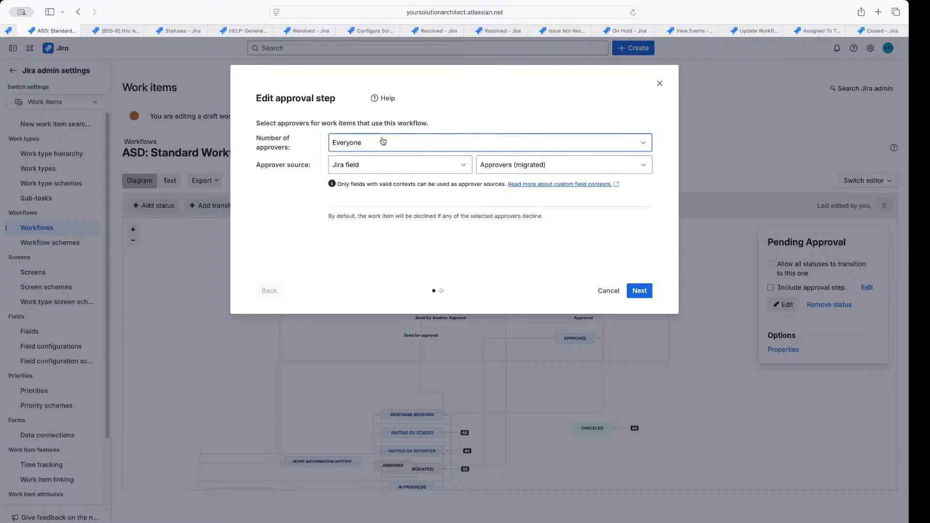
click(366, 141)
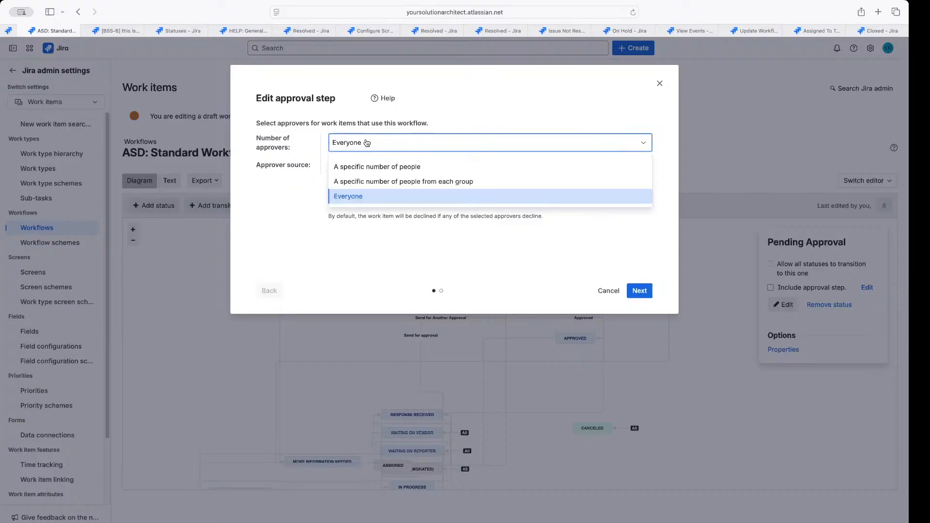
click(367, 143)
click(366, 142)
click(367, 142)
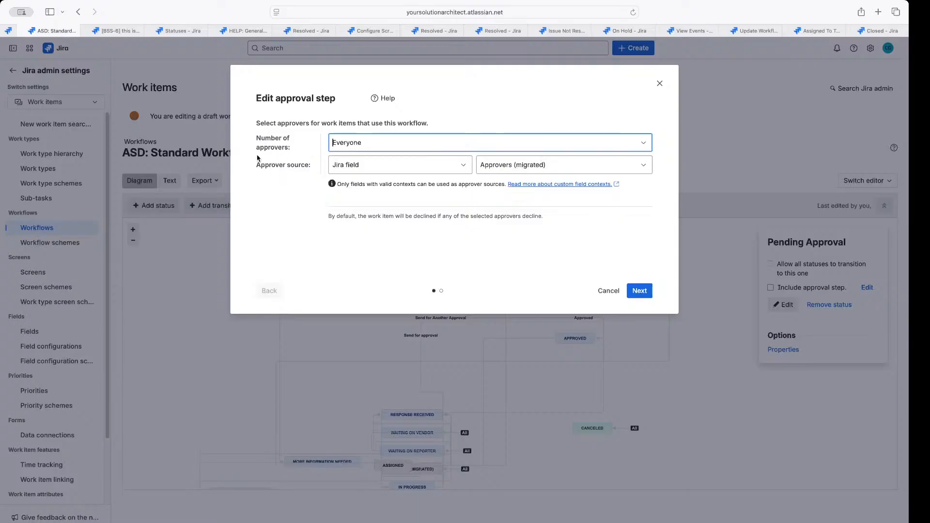
click(348, 142)
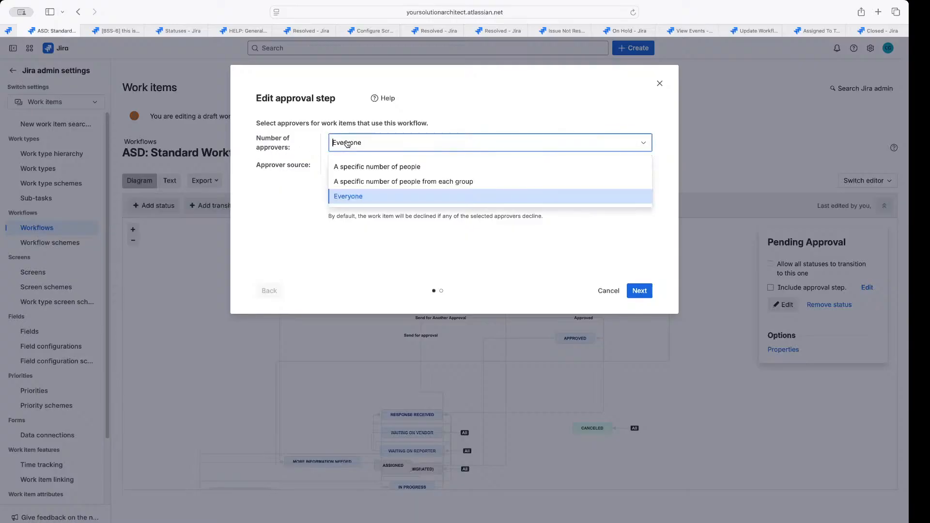
click(354, 196)
Set the approver source to Jira field after briefly trying Affected services
drag(269, 165, 309, 166)
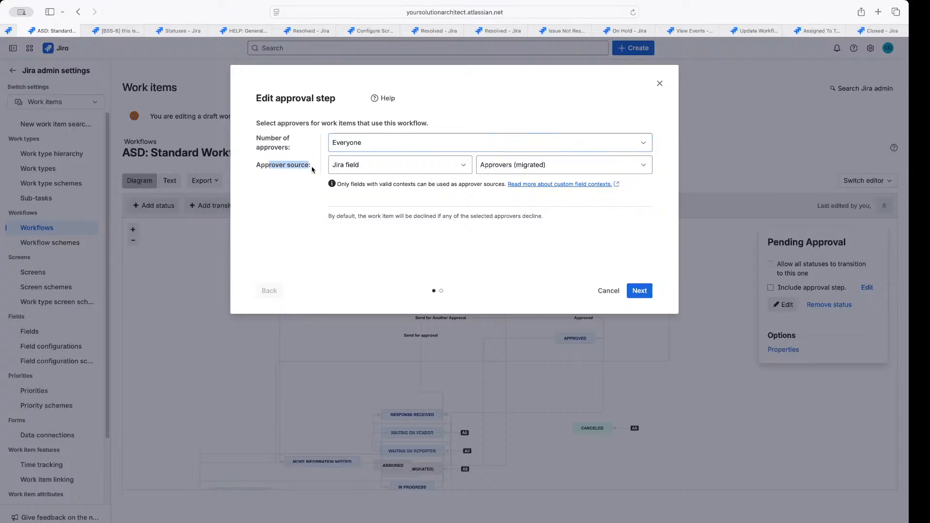
click(356, 167)
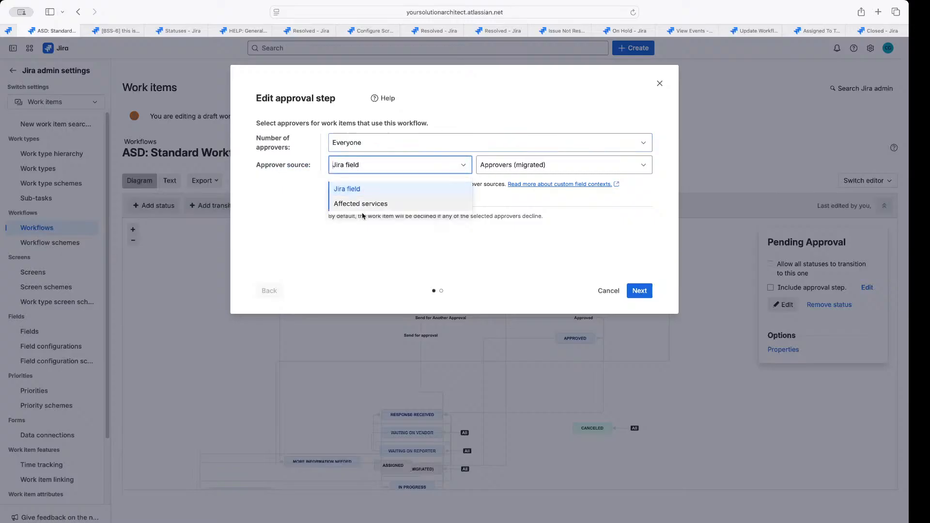
click(363, 205)
click(365, 165)
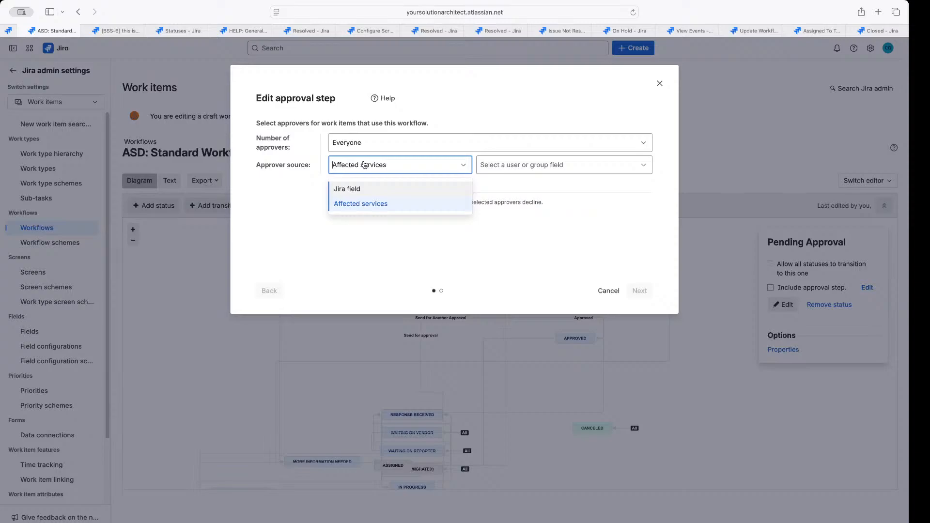
click(357, 190)
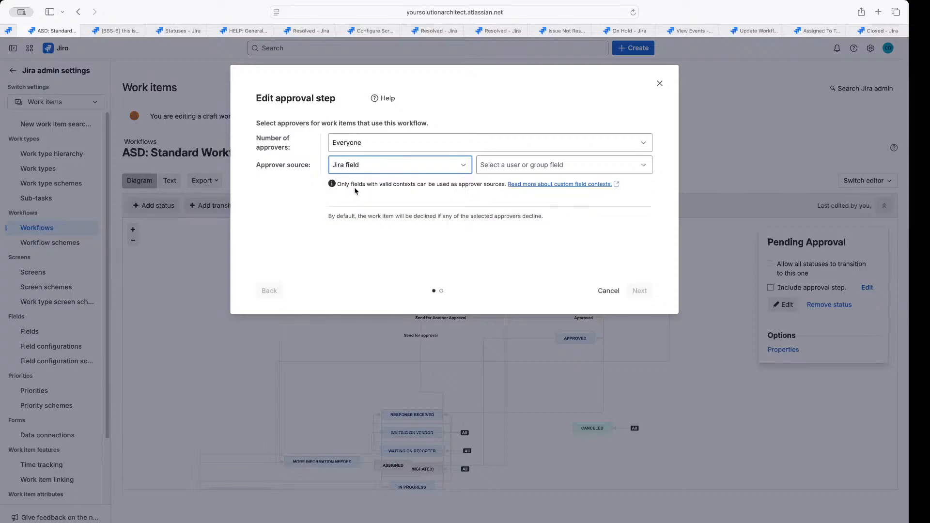
click(483, 167)
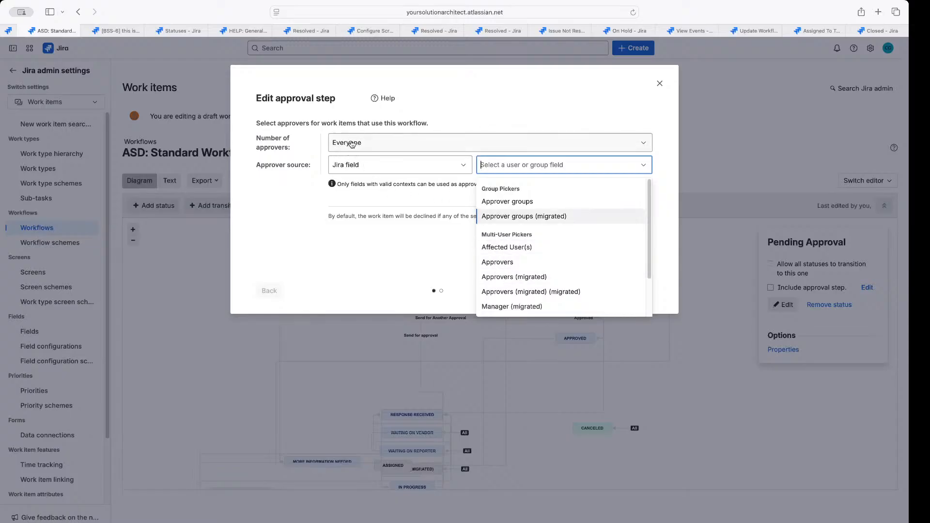
click(369, 147)
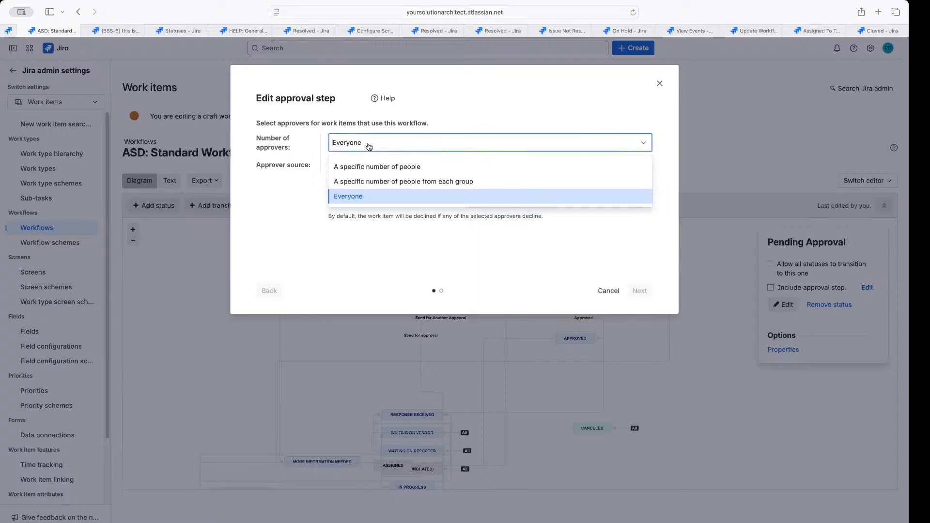
click(360, 197)
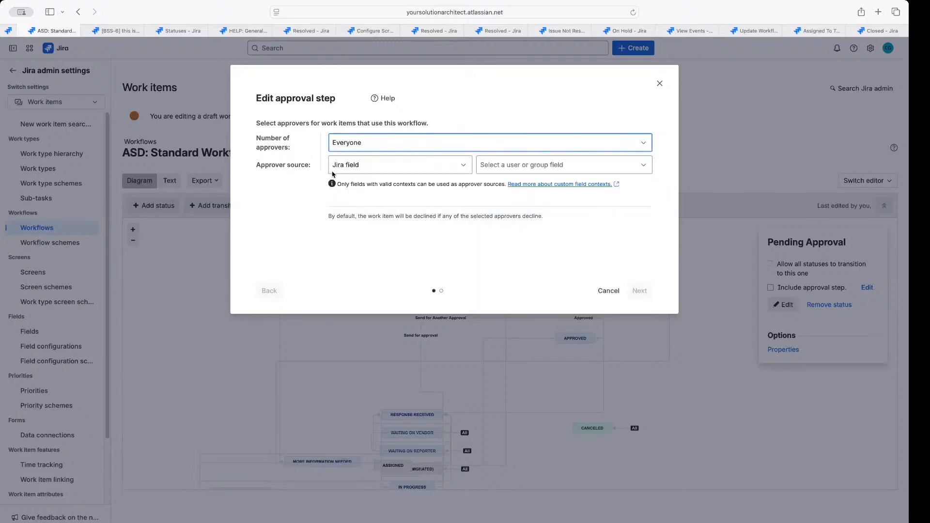
Take approvers from the Approvers field, require a specific number (1), and proceed to outcomes
click(500, 164)
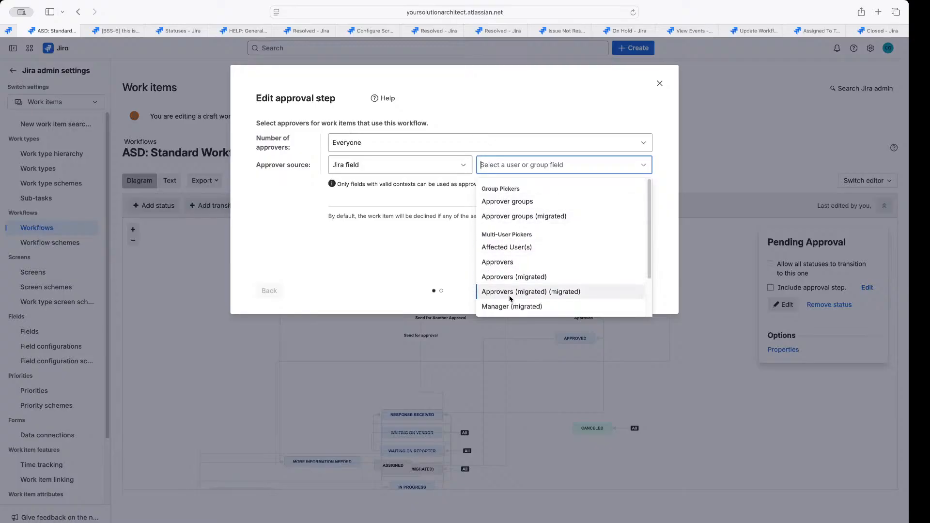
click(514, 203)
click(549, 171)
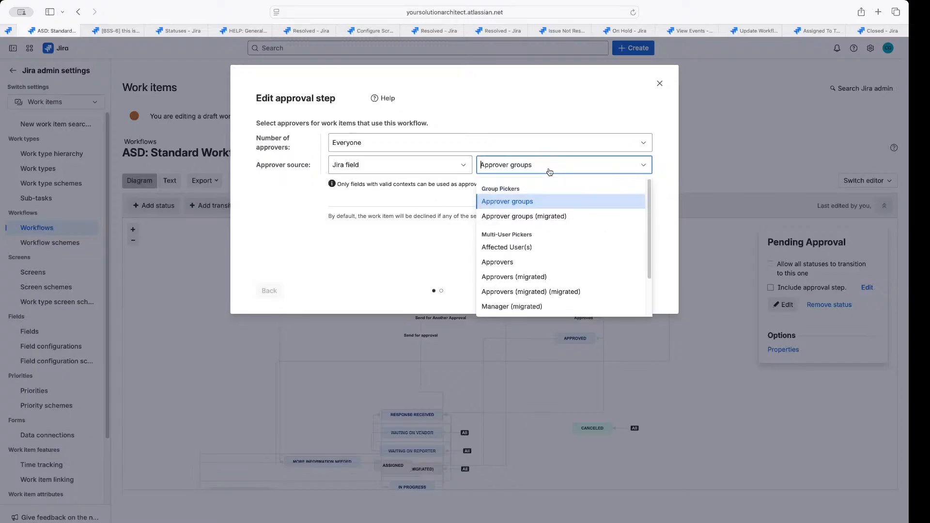
click(426, 196)
click(396, 169)
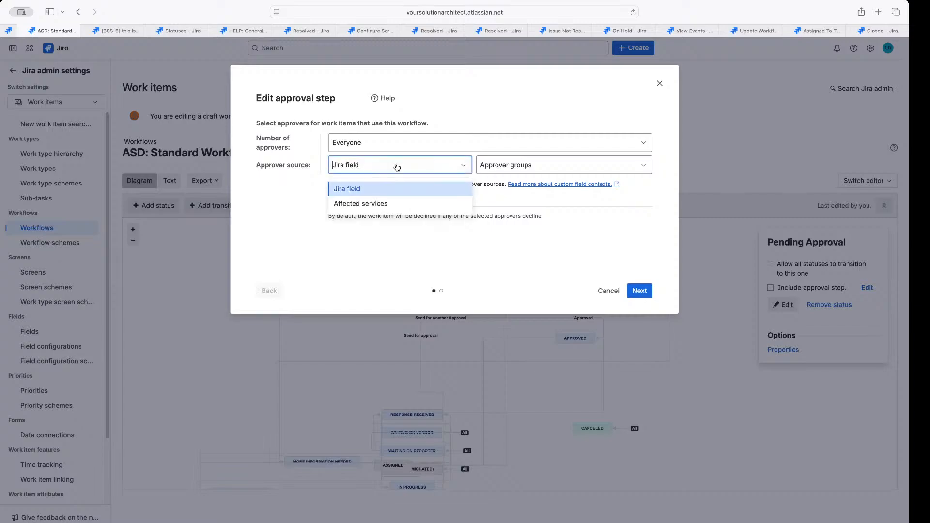
click(380, 192)
click(547, 165)
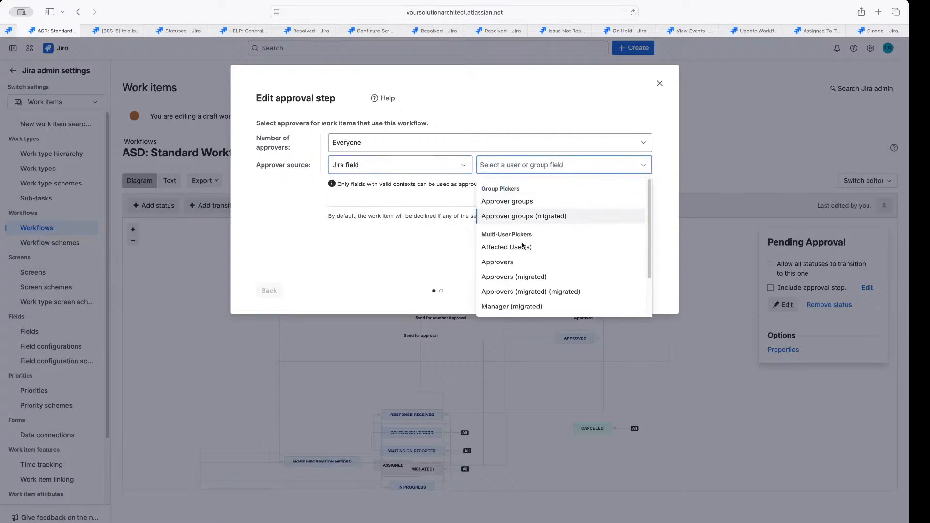
click(504, 264)
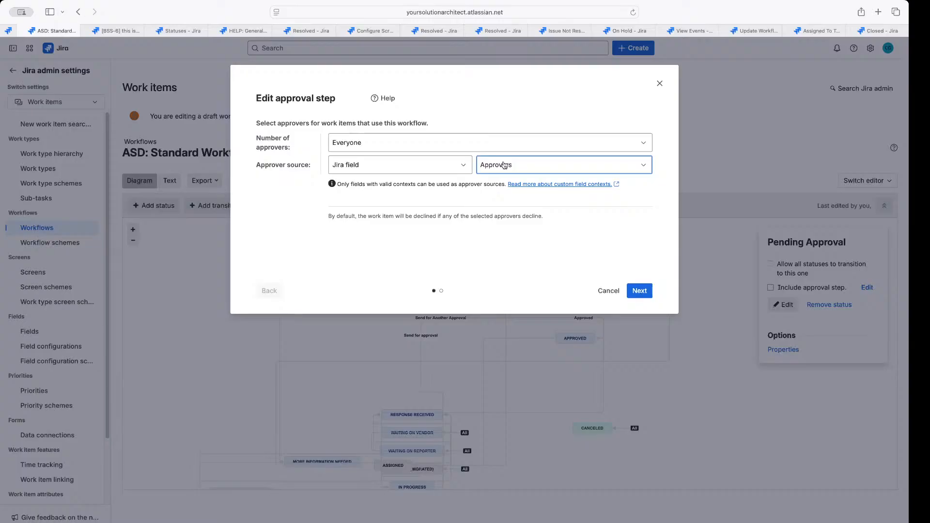
click(364, 148)
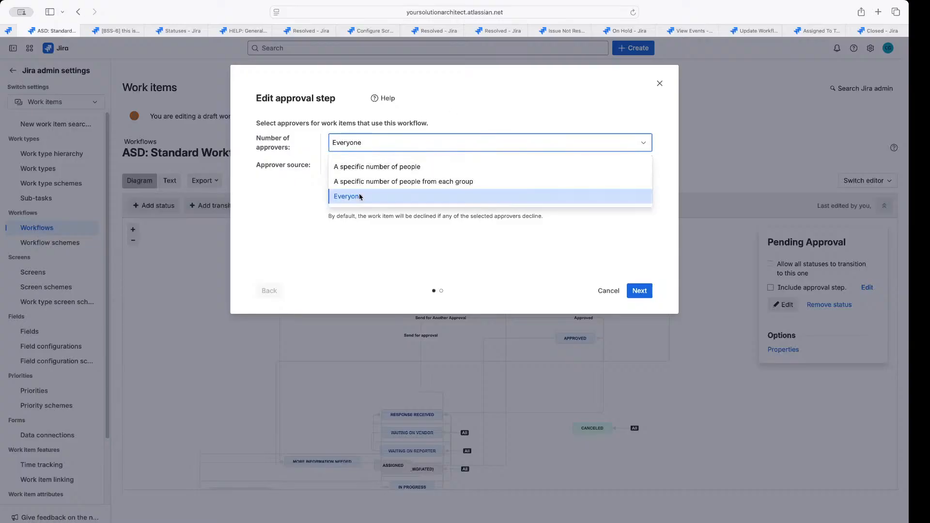
click(412, 167)
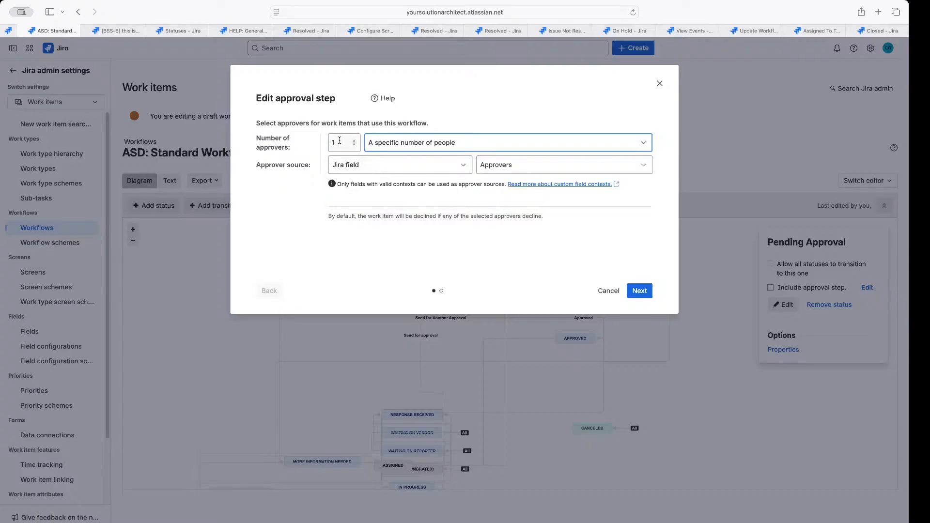
click(383, 142)
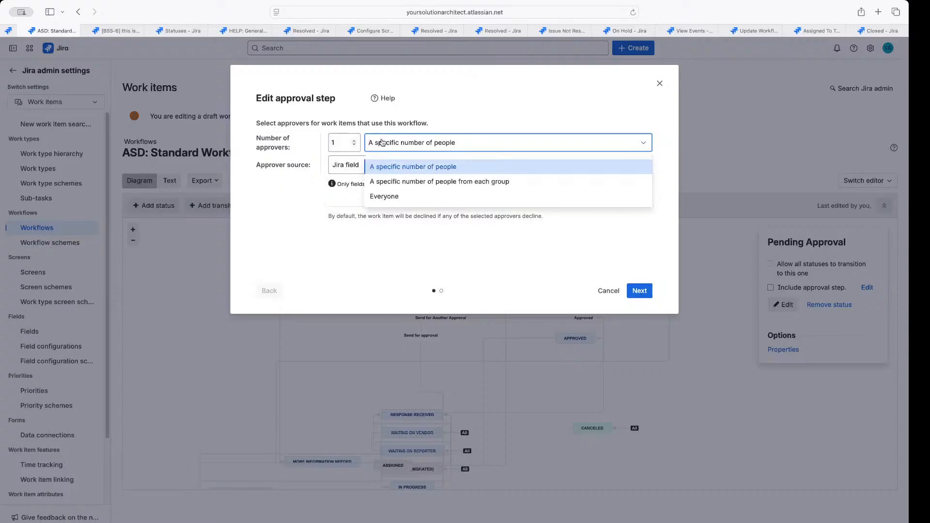
click(505, 109)
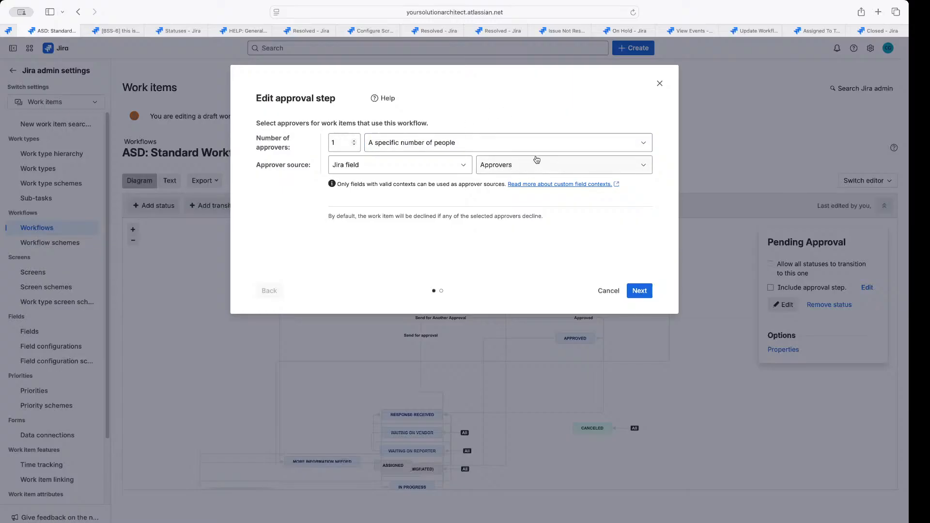
click(640, 291)
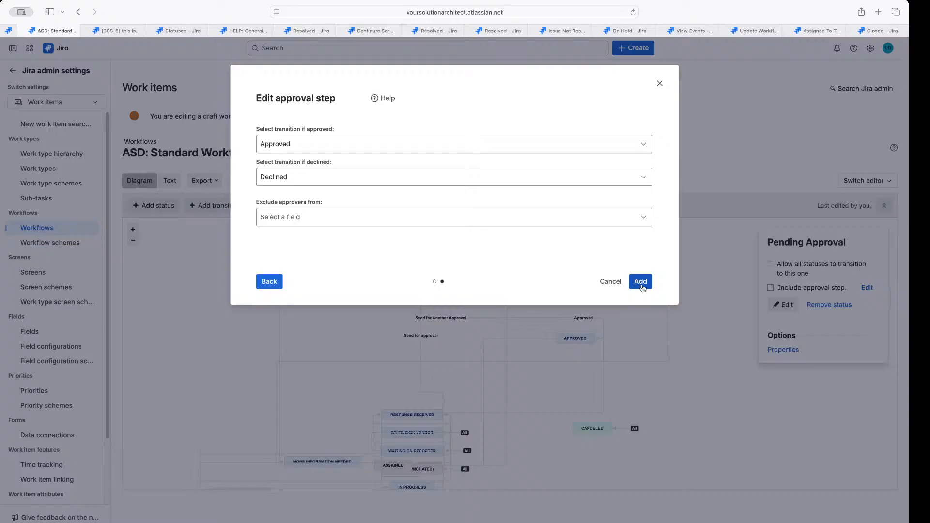
Route approval to the Approved transition and decline to the Declined transition
click(354, 151)
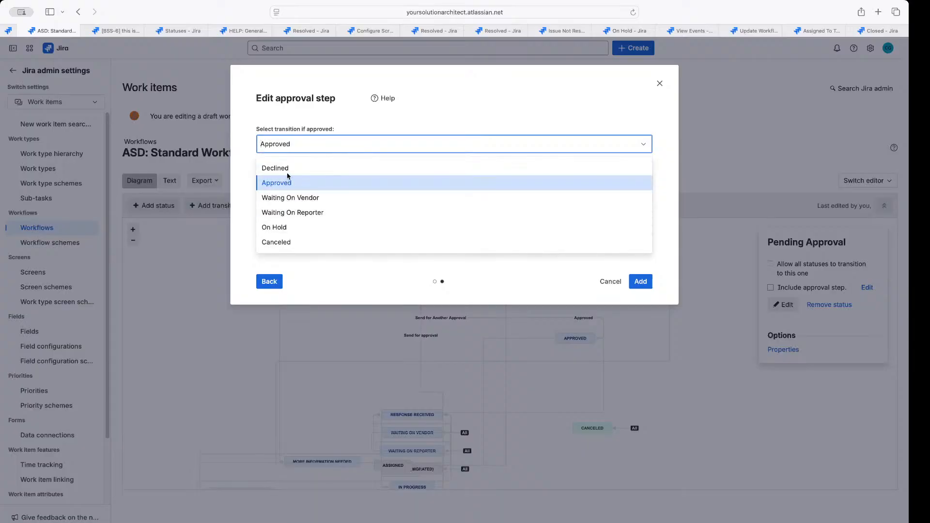
click(292, 187)
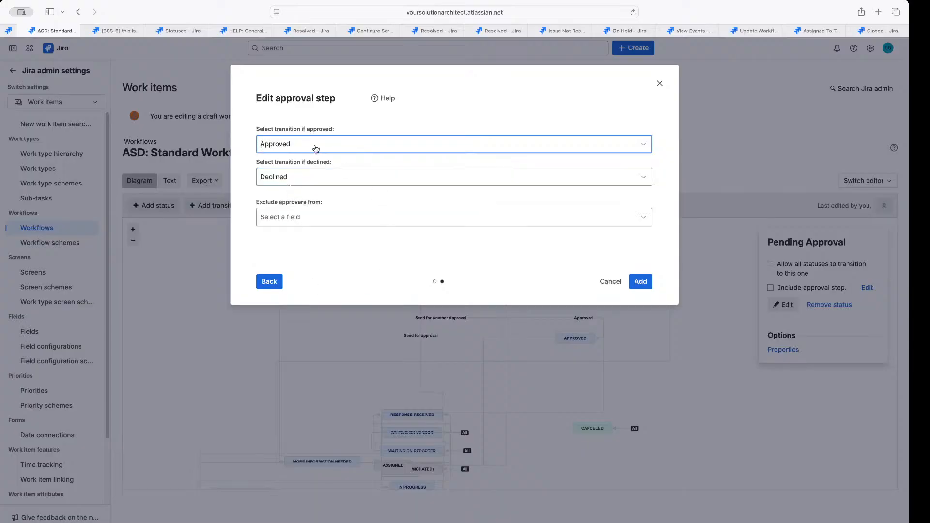
drag(253, 130, 318, 131)
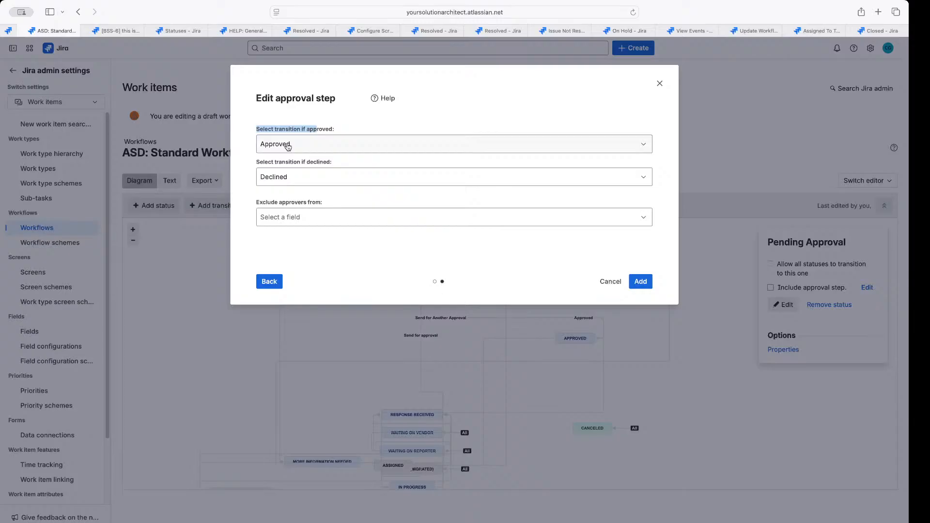
click(290, 175)
click(307, 204)
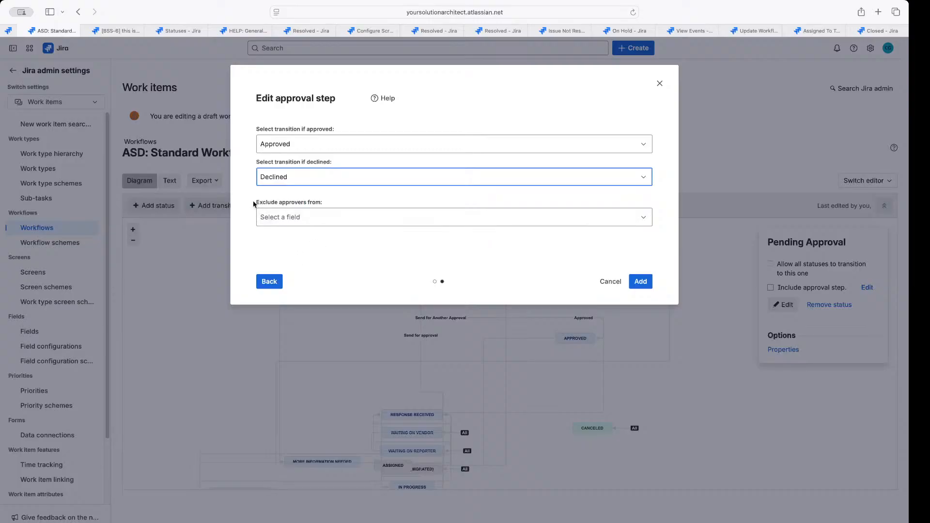
mouse_move(254, 204)
mouse_down()
mouse_move(325, 200)
mouse_move(253, 199)
mouse_up()
click(330, 204)
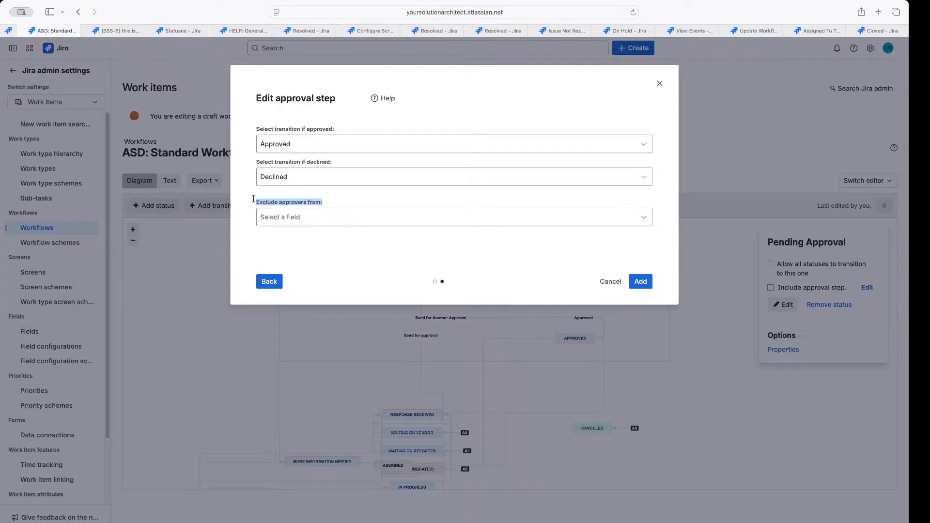
Exclude the Reporter from approving, add the approval step, and shift Pending Approval left
click(281, 217)
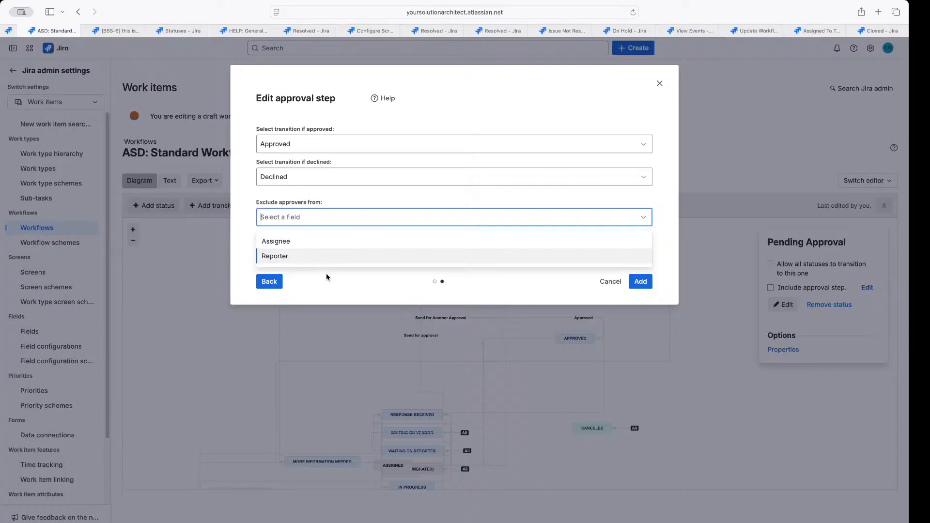
click(322, 258)
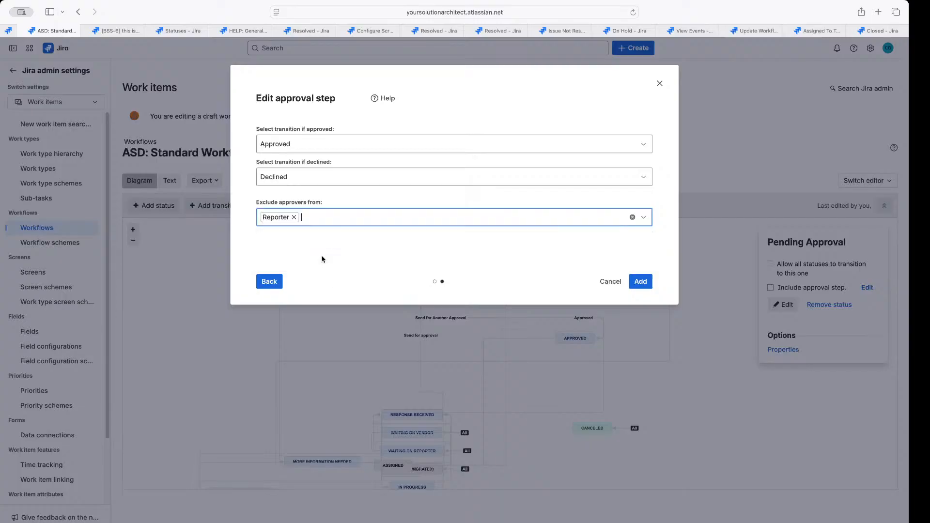
click(641, 281)
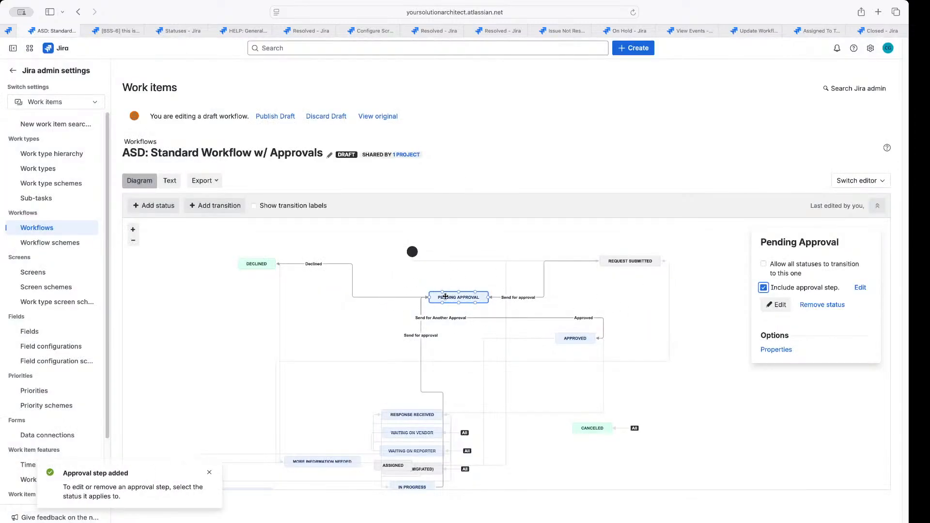
drag(447, 298, 418, 298)
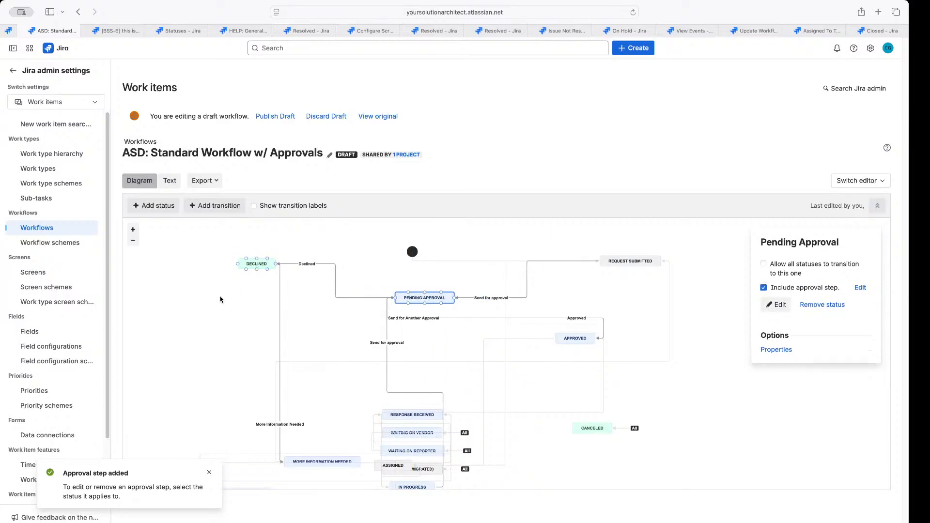
Start publishing the draft with a backup copy and strip 'Copy of' from the backup name
click(274, 117)
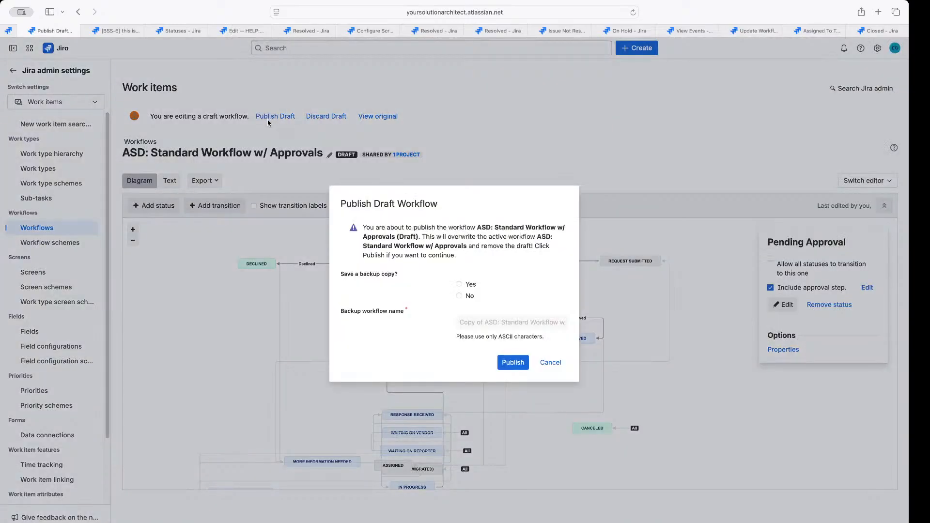
drag(341, 275, 393, 281)
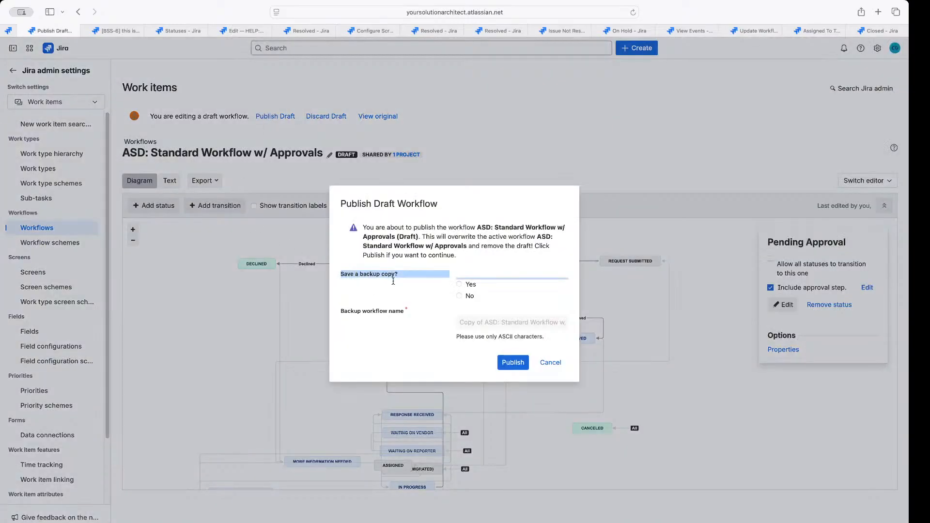
click(459, 284)
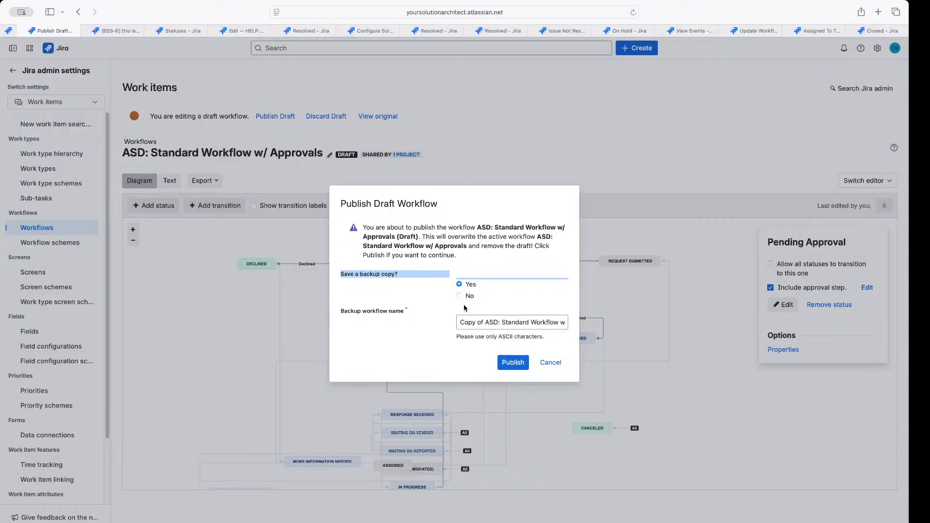
click(477, 322)
drag(486, 322, 462, 319)
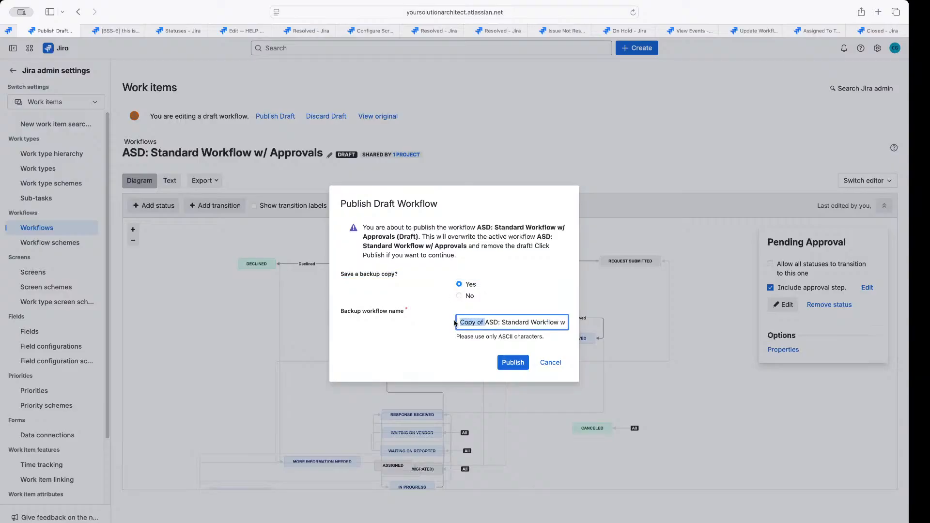
key(BackSpace)
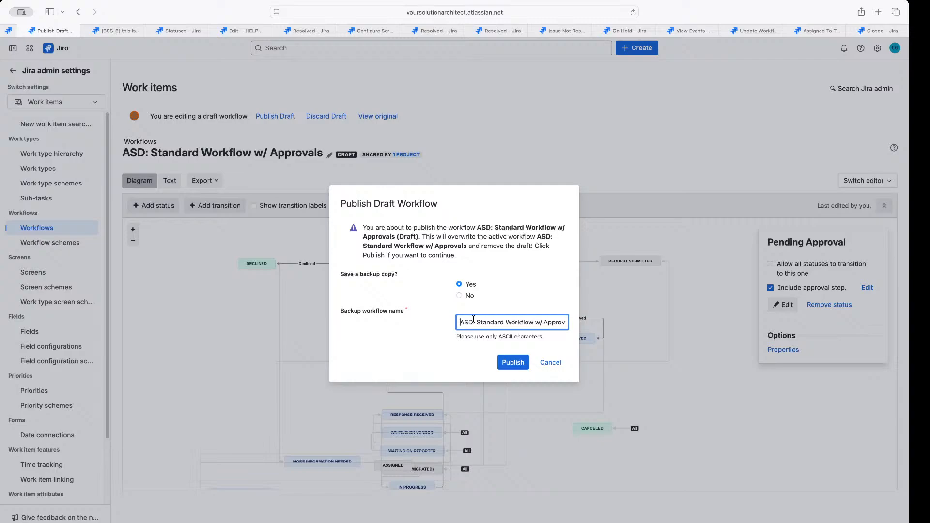
text(9/10)
drag(475, 321, 571, 328)
key(BackSpace)
click(571, 327)
Append 9/10 to the backup workflow name and publish the draft
click(566, 324)
key(Right)
text(9/10)
click(509, 362)
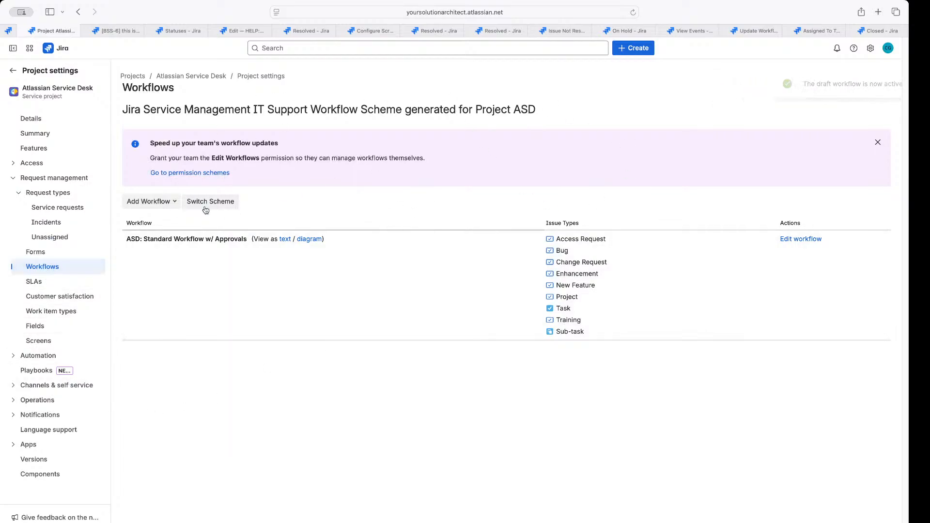
Add an existing workflow, selecting ASD: Standard Workflow w/ Approvals 9/10, and continue
click(159, 202)
click(150, 223)
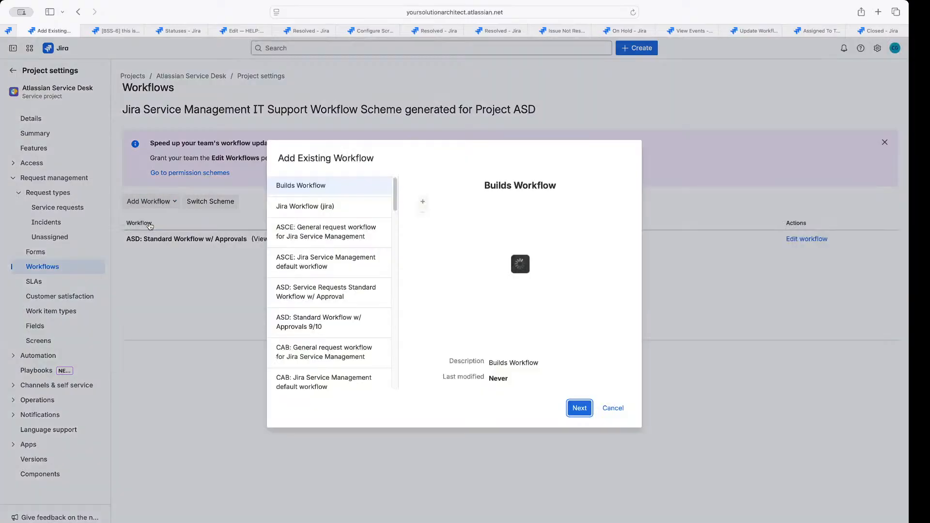
scroll(300, 310, down, 1)
click(299, 316)
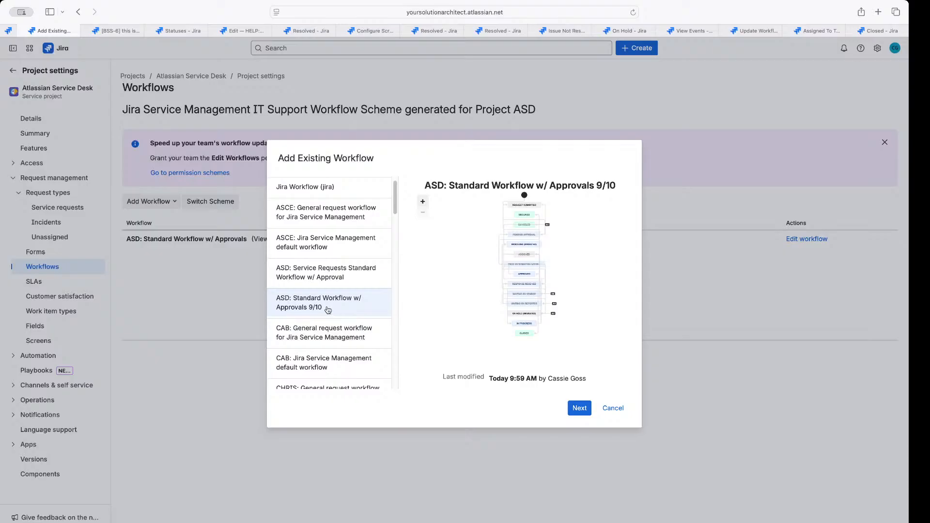
click(582, 411)
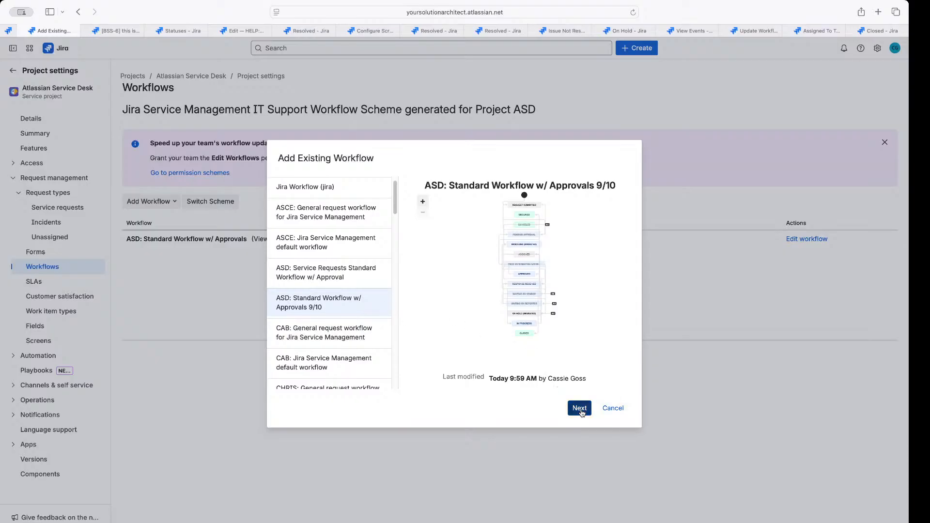